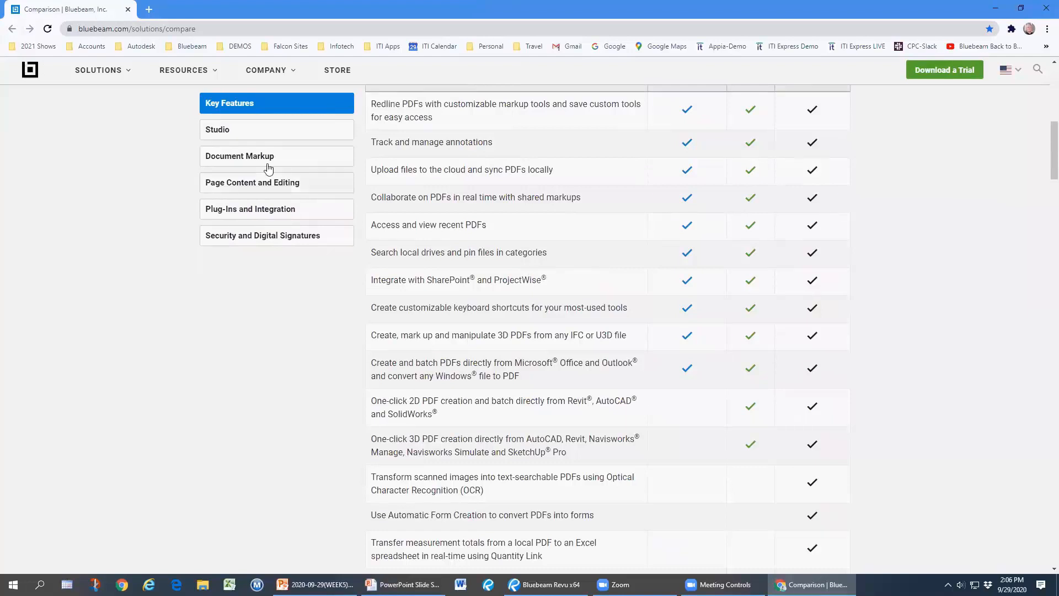
Scroll the bluebeam.com comparison table down to the Batch Sign & Seal, Batch Link and Batch Slip Sheet rows.
scroll(669, 291, "down", 4)
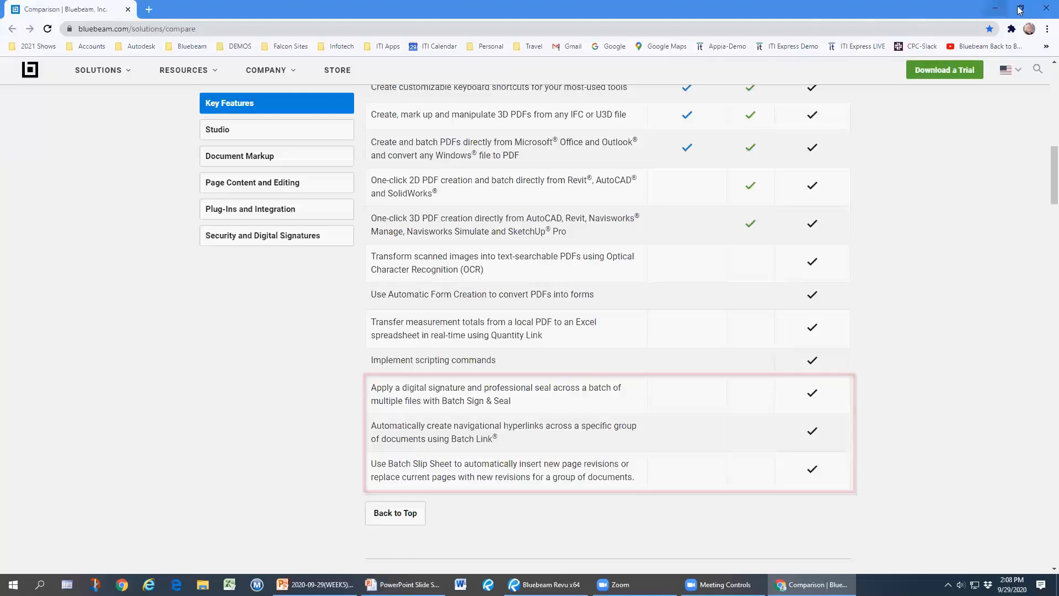
Close Chrome and open PARKLAND LIBRARY - BID SET 4-6-18.pdf from Desktop > WEEK5 > Batch Link in Revu.
left_click(1044, 16)
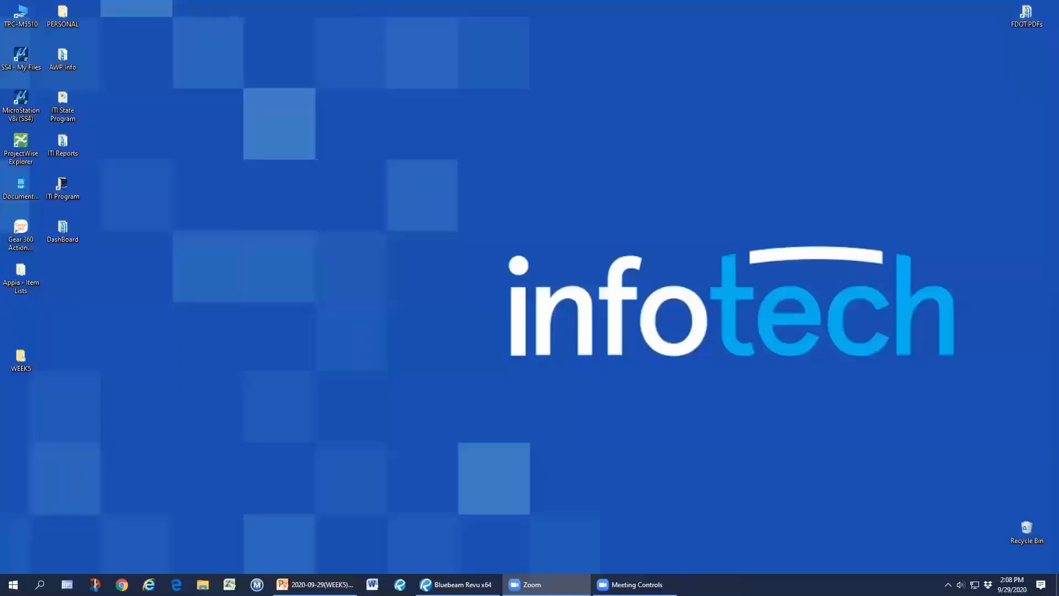
left_click(448, 584)
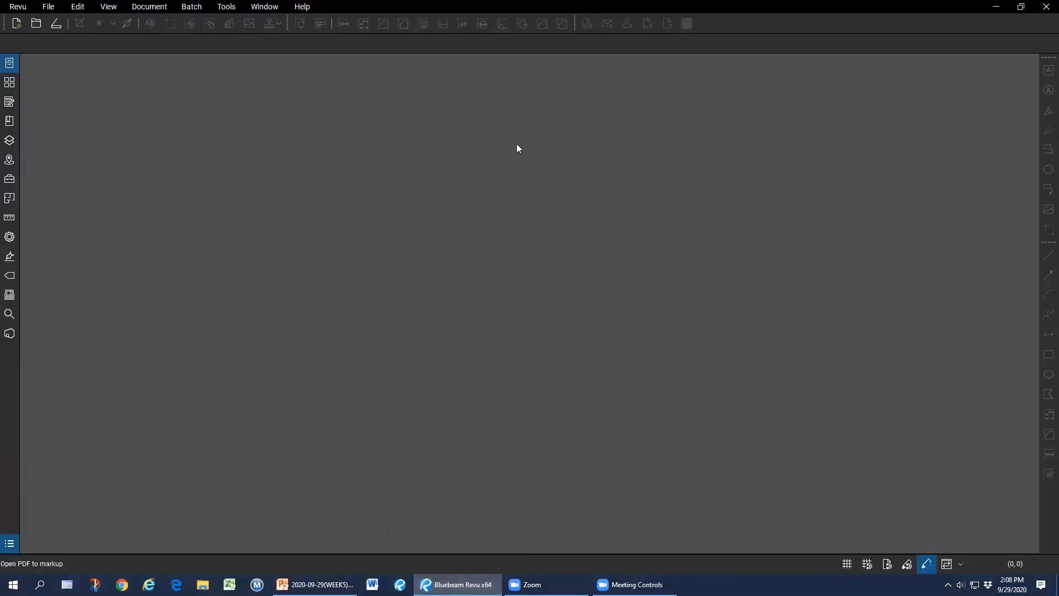
key("ctrl+o")
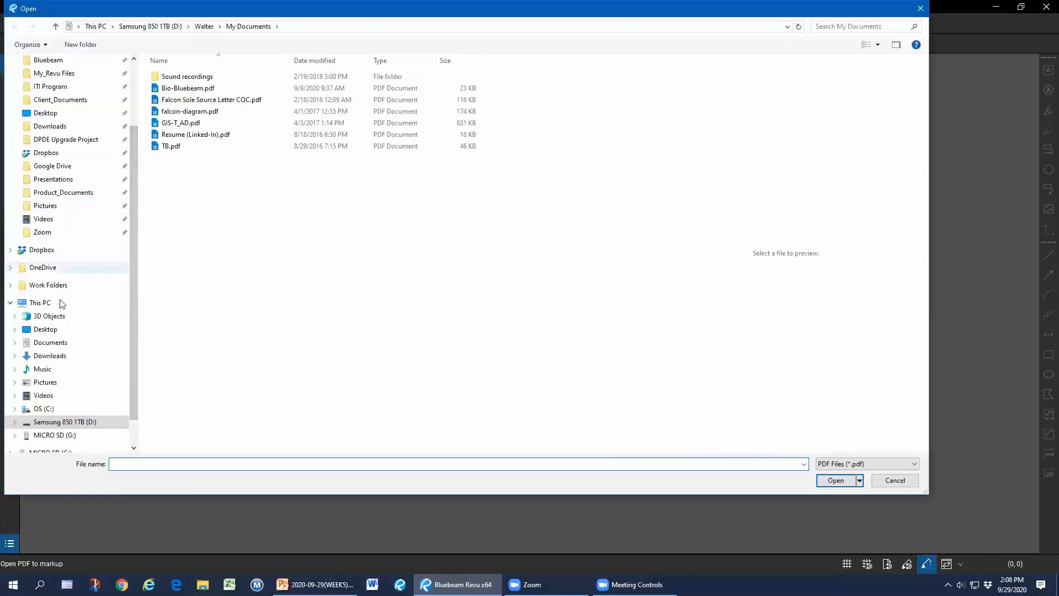
left_click(50, 329)
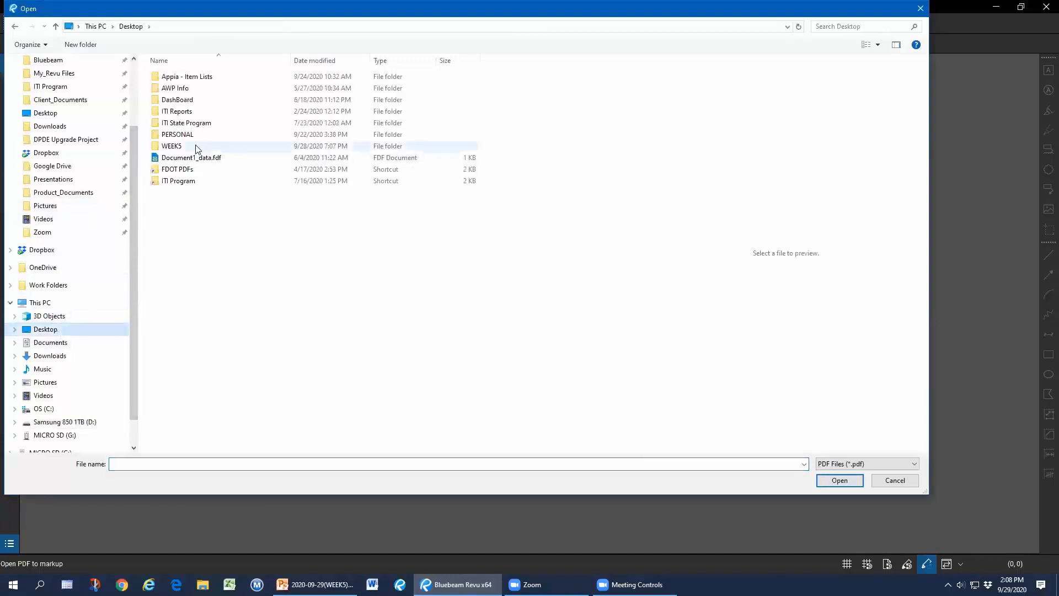
double_click(197, 147)
double_click(203, 76)
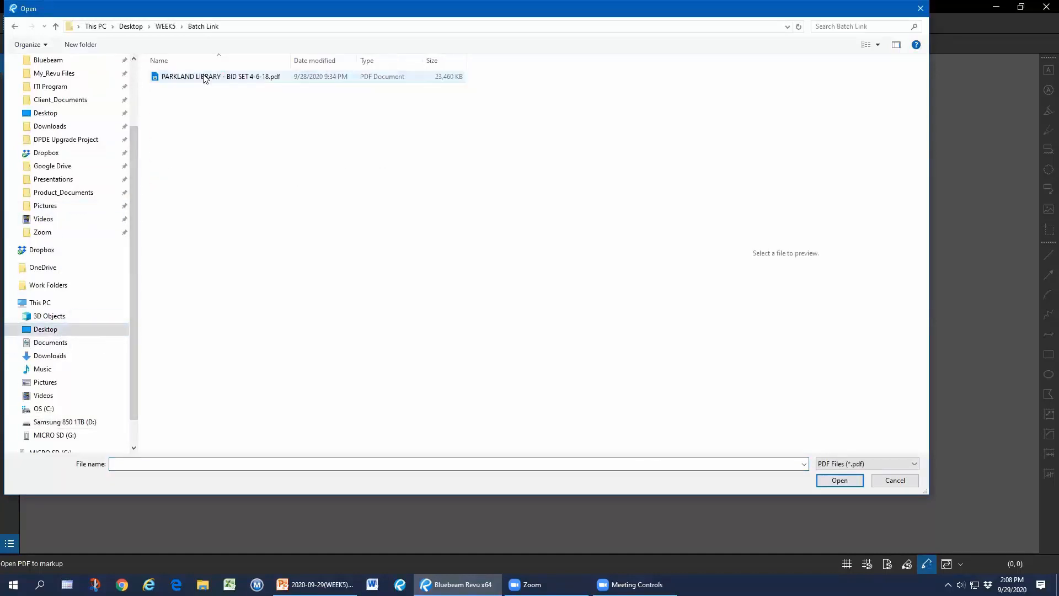
double_click(209, 78)
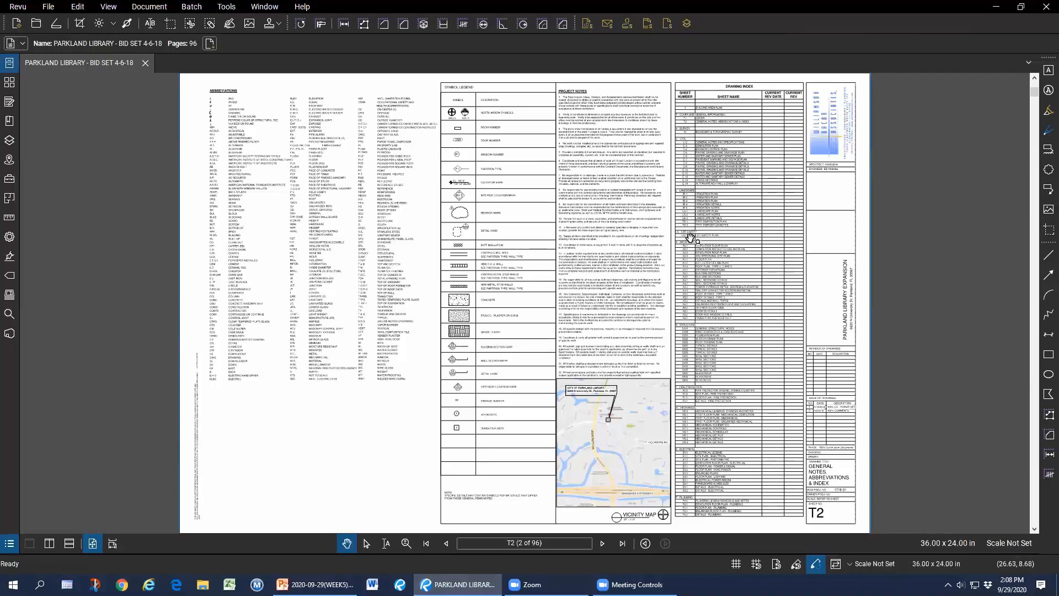
Zoom into and pan around sheet T2's drawing index, zoom back out, and bring up the Batch menu.
scroll(689, 238, "up", 3)
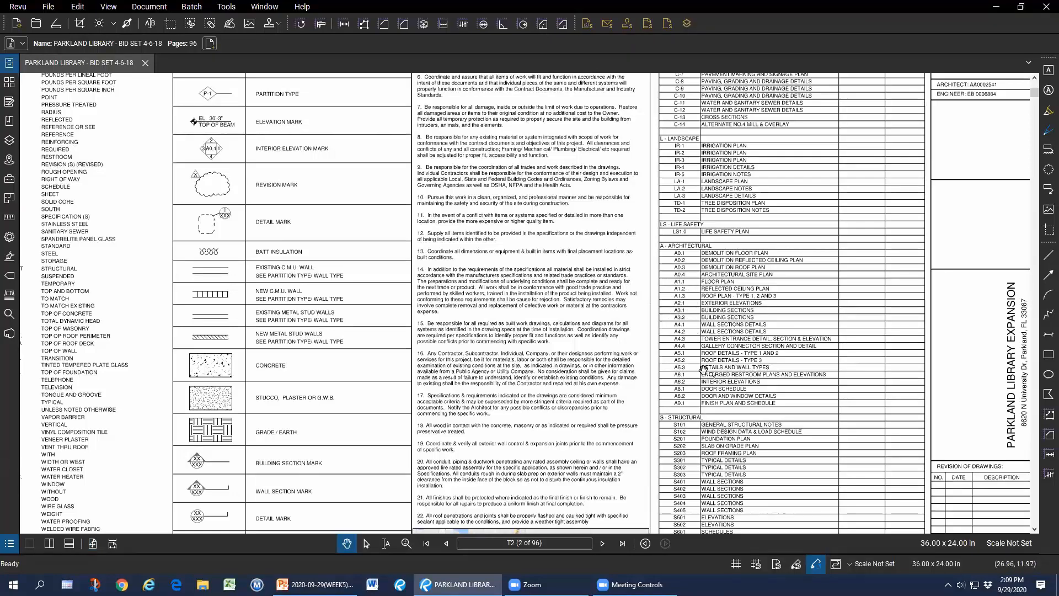
scroll(669, 335, "down", 5)
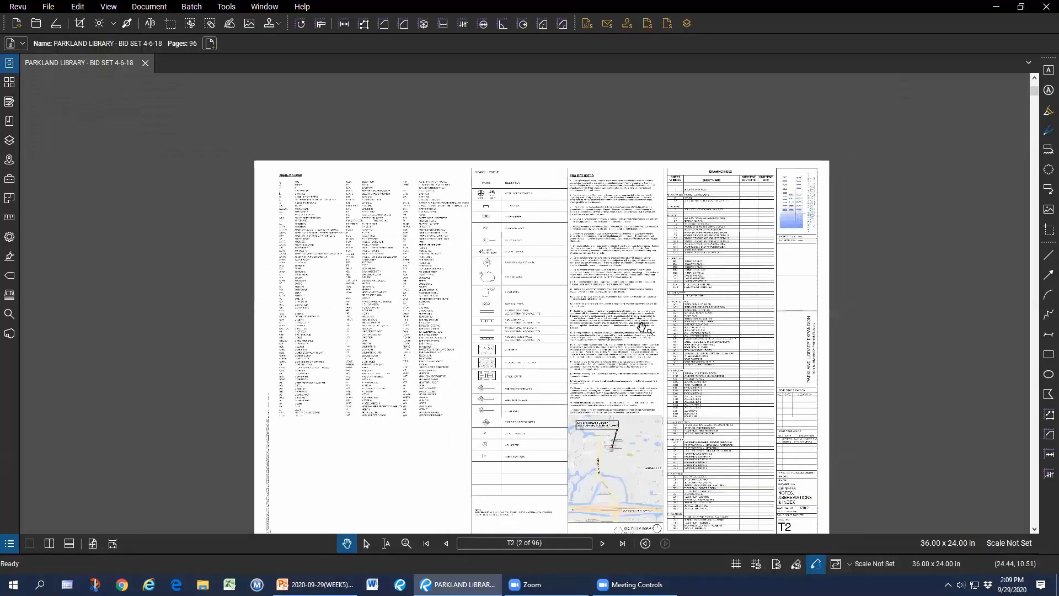
scroll(610, 335, "up", 2)
left_click_drag(614, 335, 625, 300)
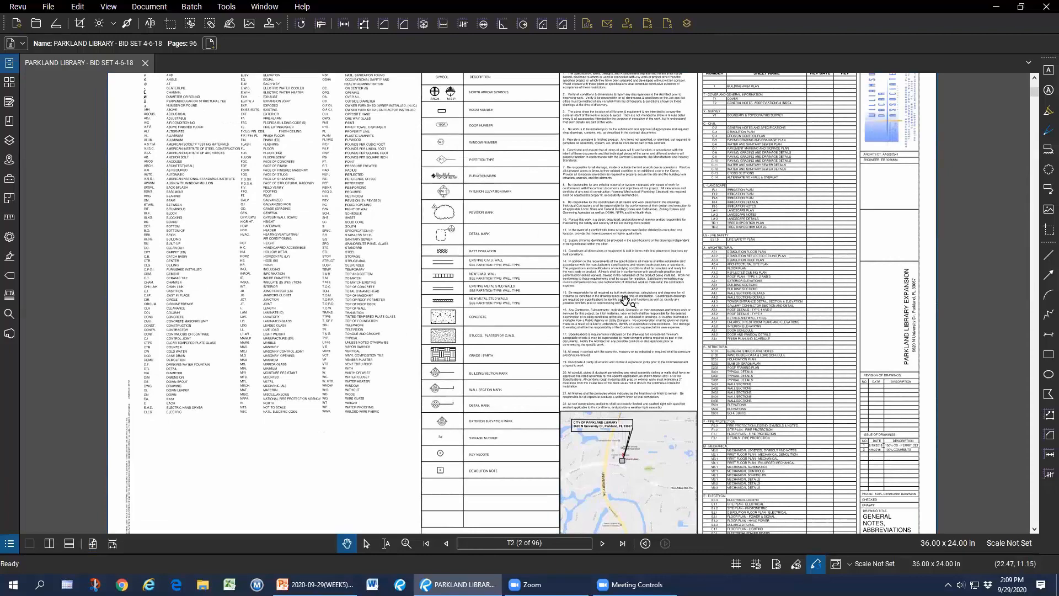
scroll(628, 297, "down", 3)
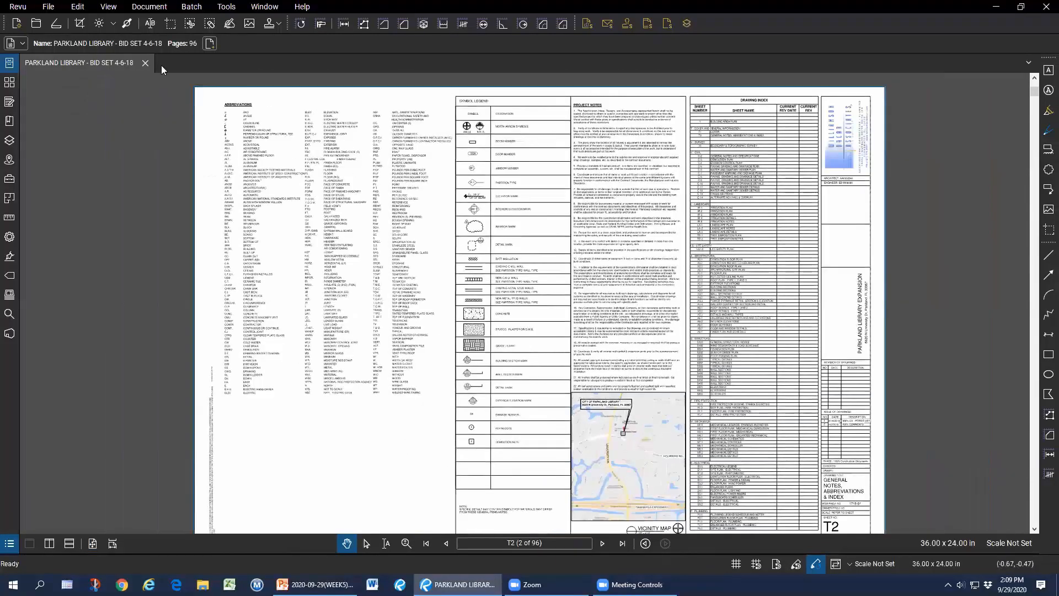
left_click(187, 8)
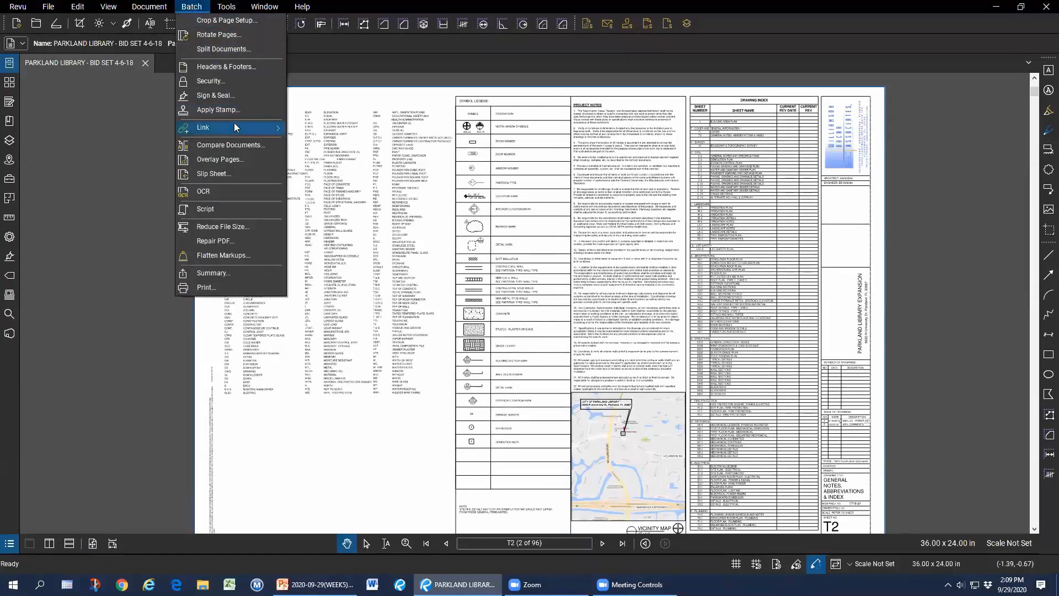
Start a new Batch Link job, add the open bid set, and continue to Generate Search Terms.
mouse_move(236, 128)
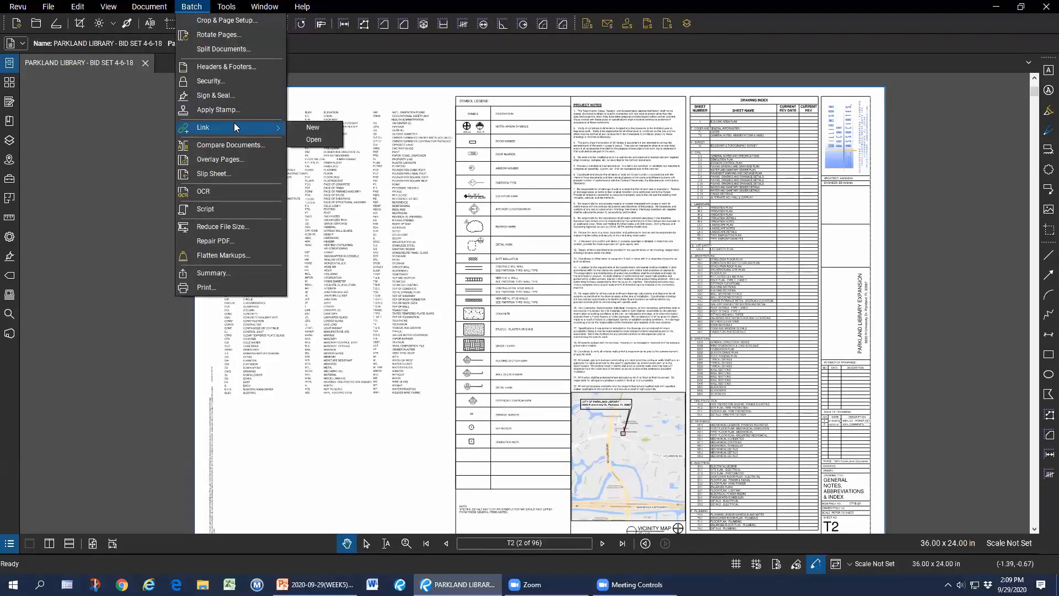
left_click(325, 131)
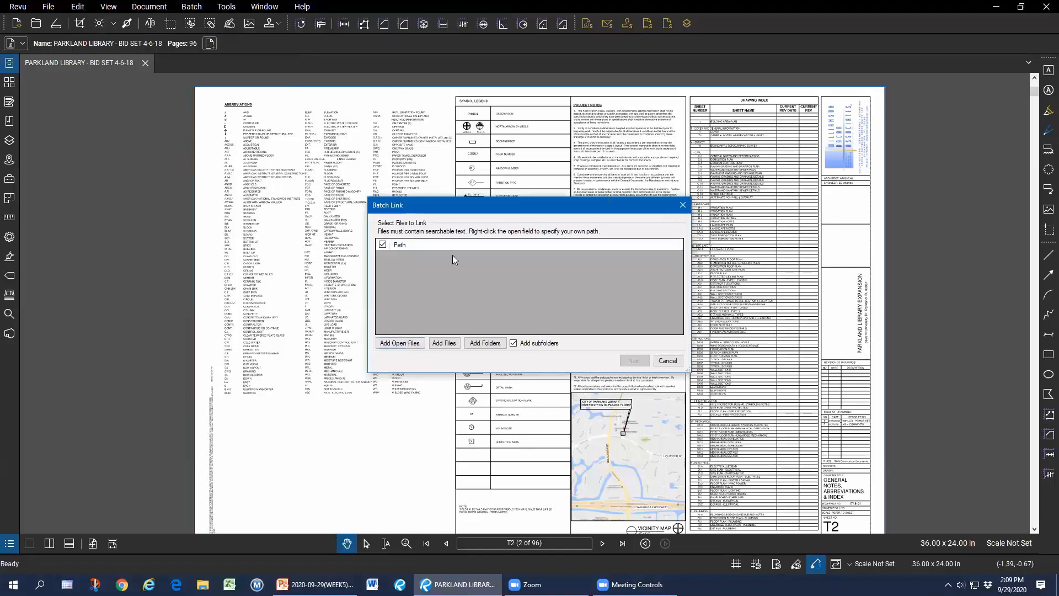
left_click(411, 344)
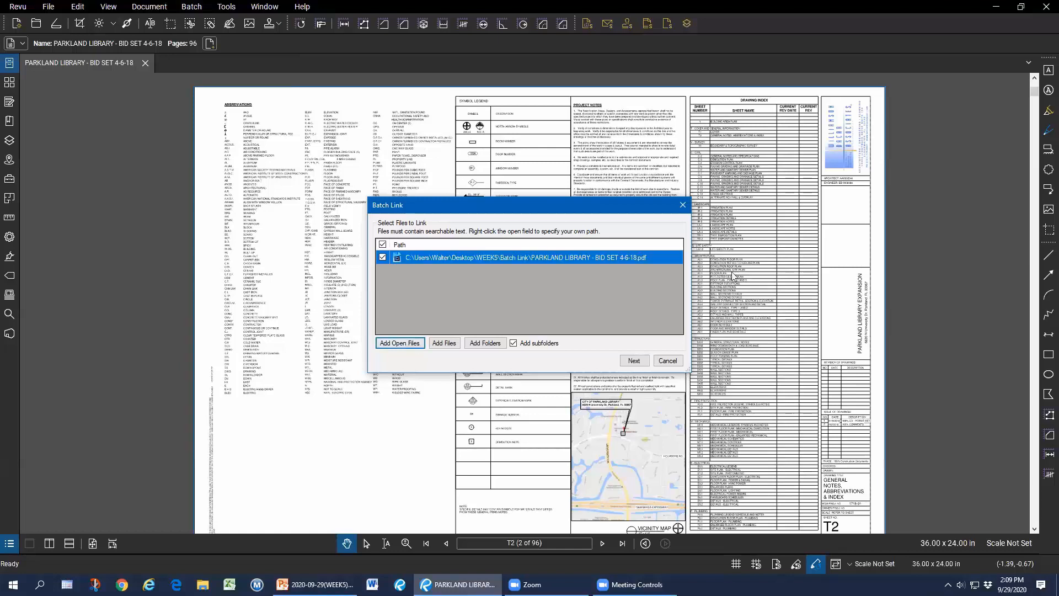
left_click(636, 362)
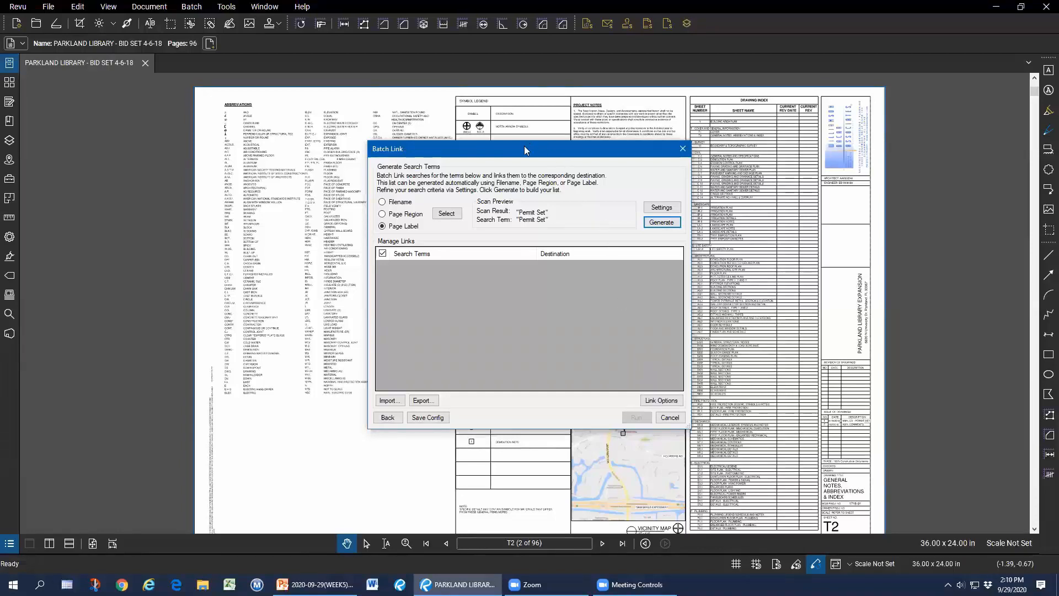
Switch the Batch Link search method to Page Region and begin selecting the region on sheet T2.
left_click_drag(509, 147, 480, 146)
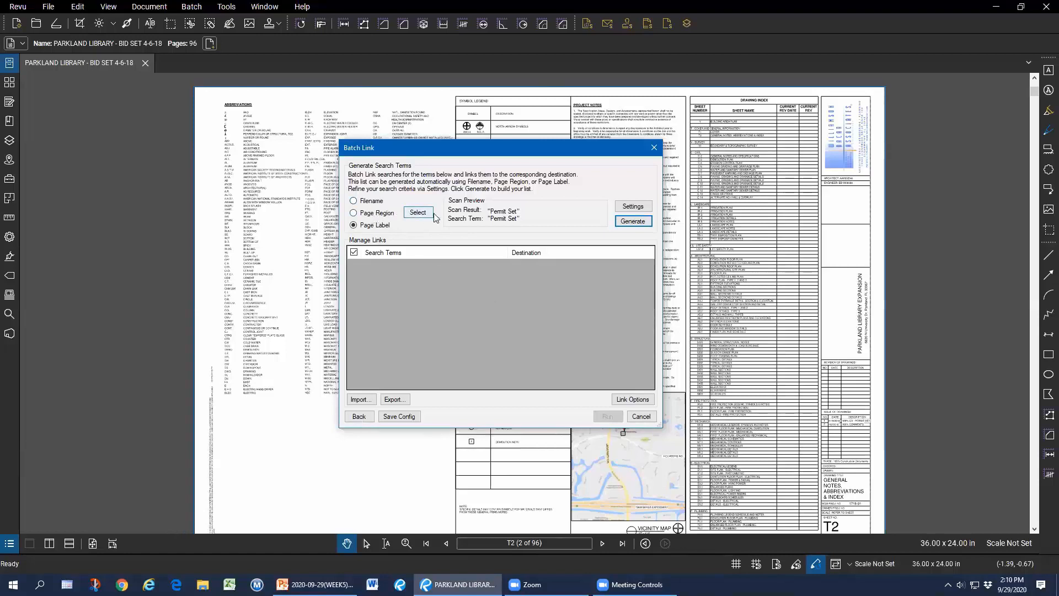
left_click(385, 215)
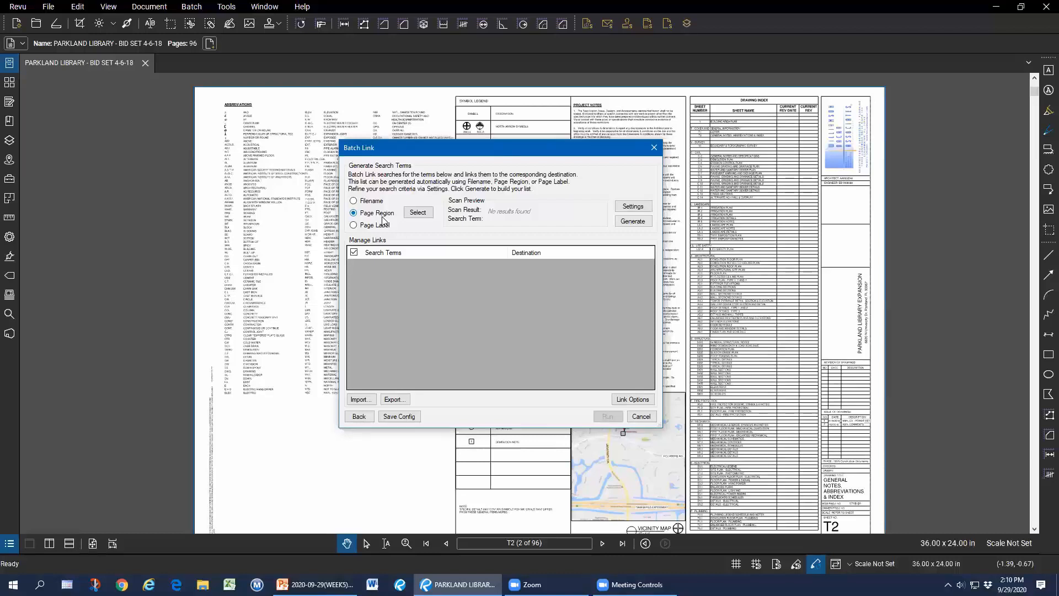
left_click(417, 213)
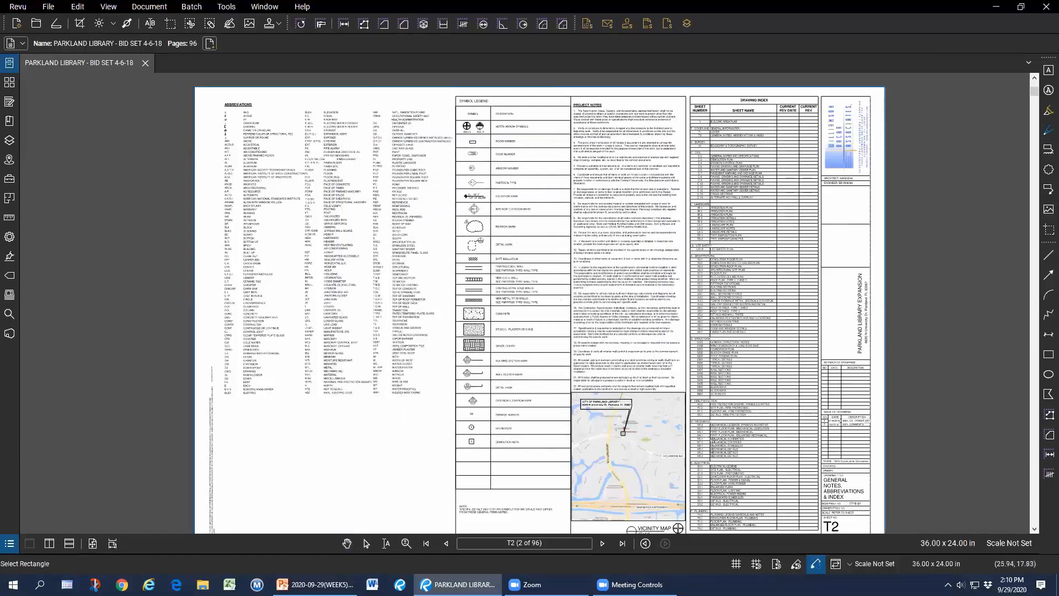
Box the T2 sheet number in the title block and accept the AutoMark scan result.
scroll(772, 473, "down", 2)
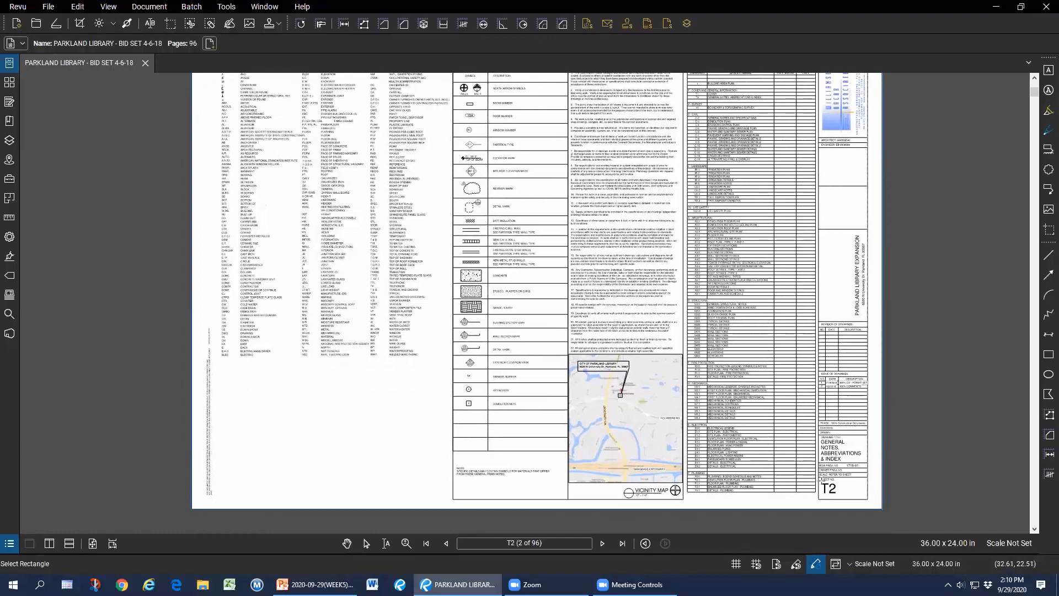
left_click_drag(817, 479, 881, 508)
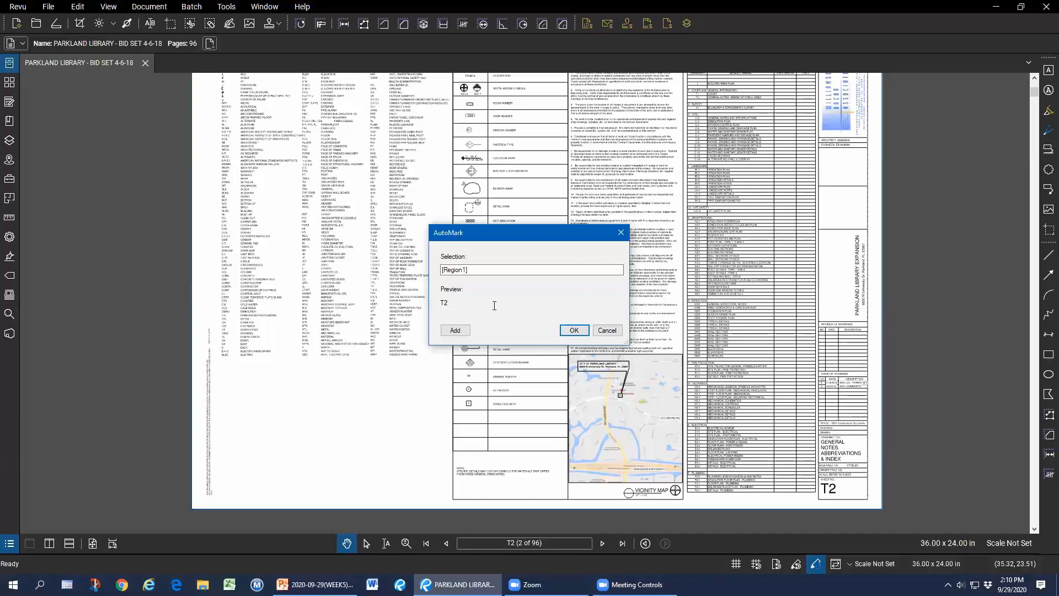
left_click(575, 331)
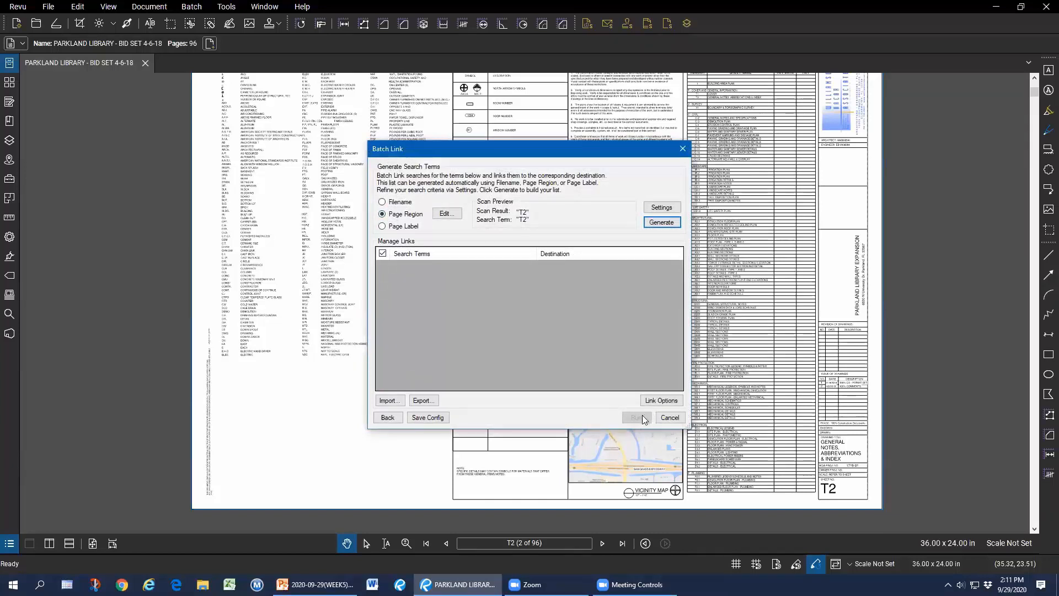
Generate search terms, switching the source from Page Region to Page Label.
left_click(662, 223)
left_click(406, 227)
left_click(670, 224)
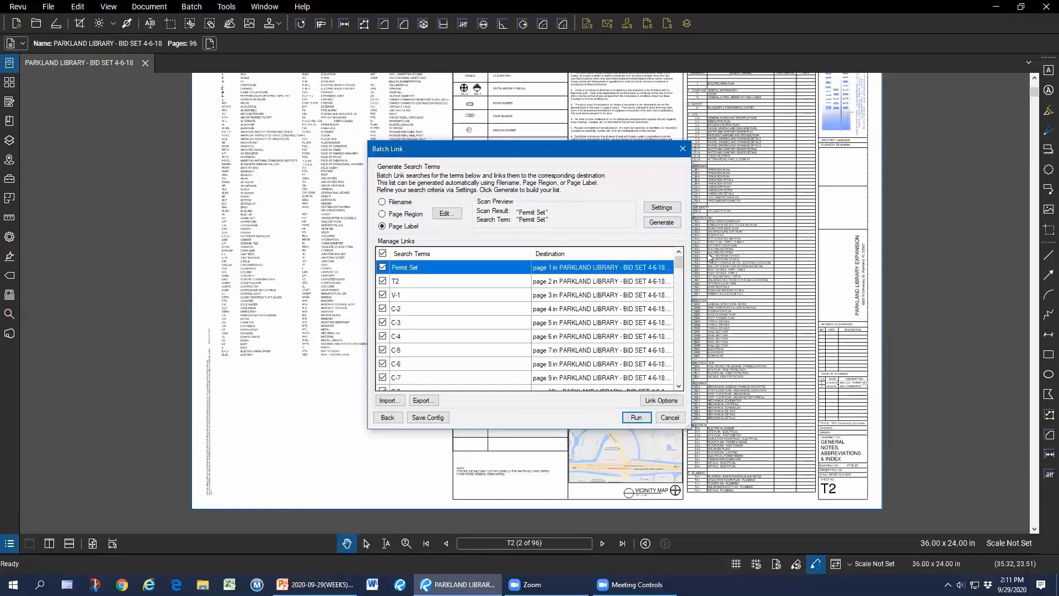
Review the Manage Links list, edit the C-2 search term, and run the batch link for 441 hyperlinks.
scroll(560, 295, "down", 7)
scroll(557, 296, "down", 12)
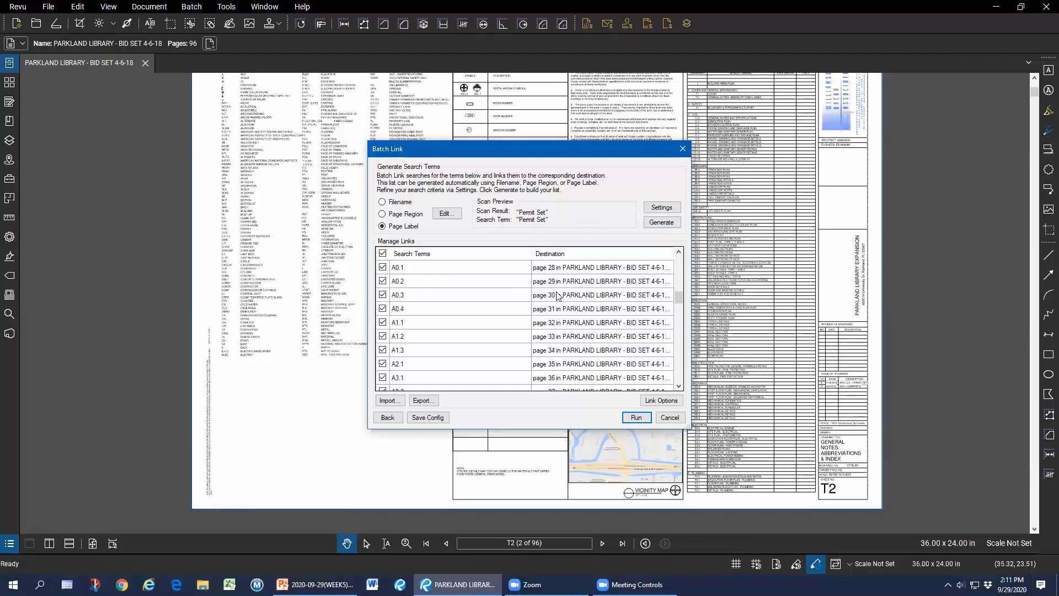
scroll(574, 325, "up", 19)
left_click(406, 270)
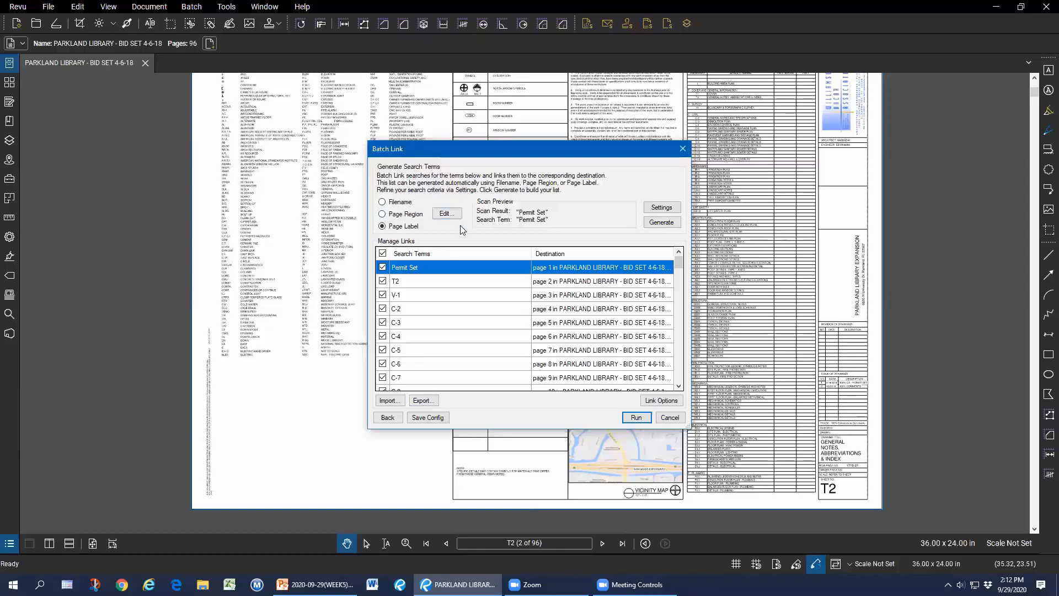
double_click(424, 309)
left_click(414, 310)
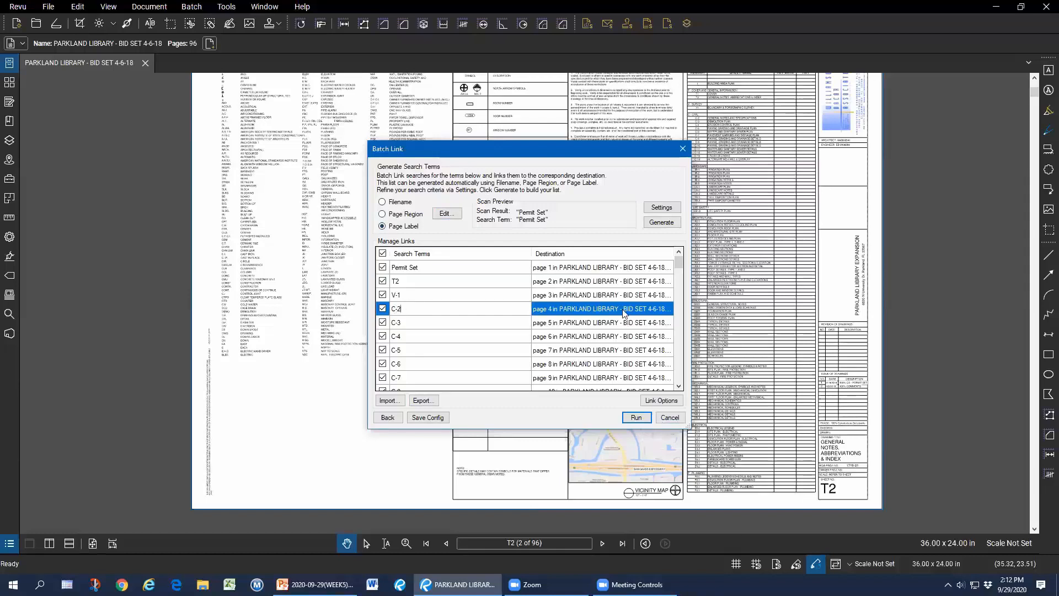
left_click(636, 418)
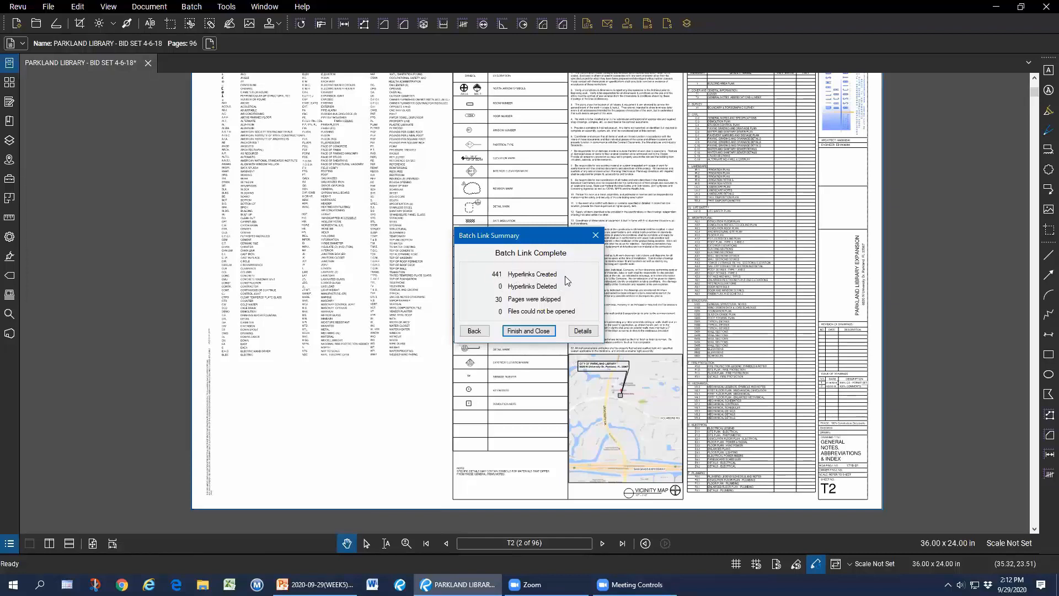
left_click(531, 330)
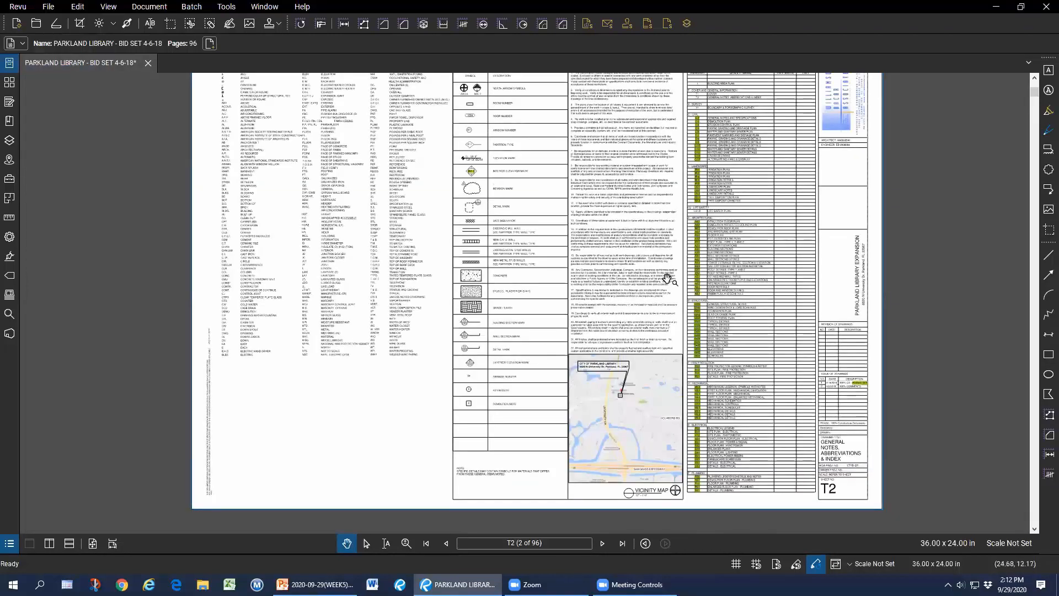
left_click(193, 7)
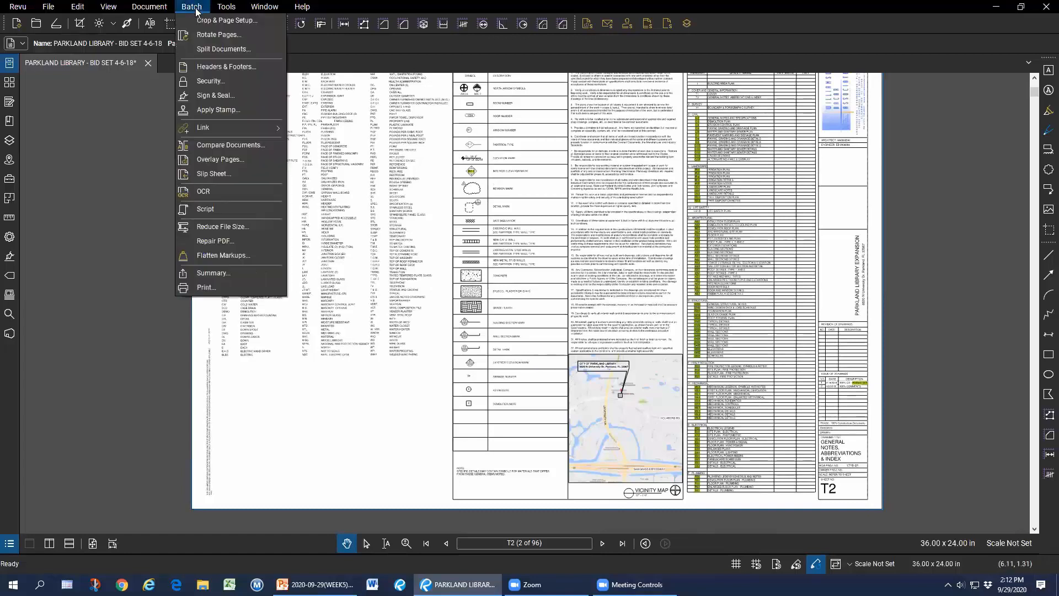
mouse_move(223, 127)
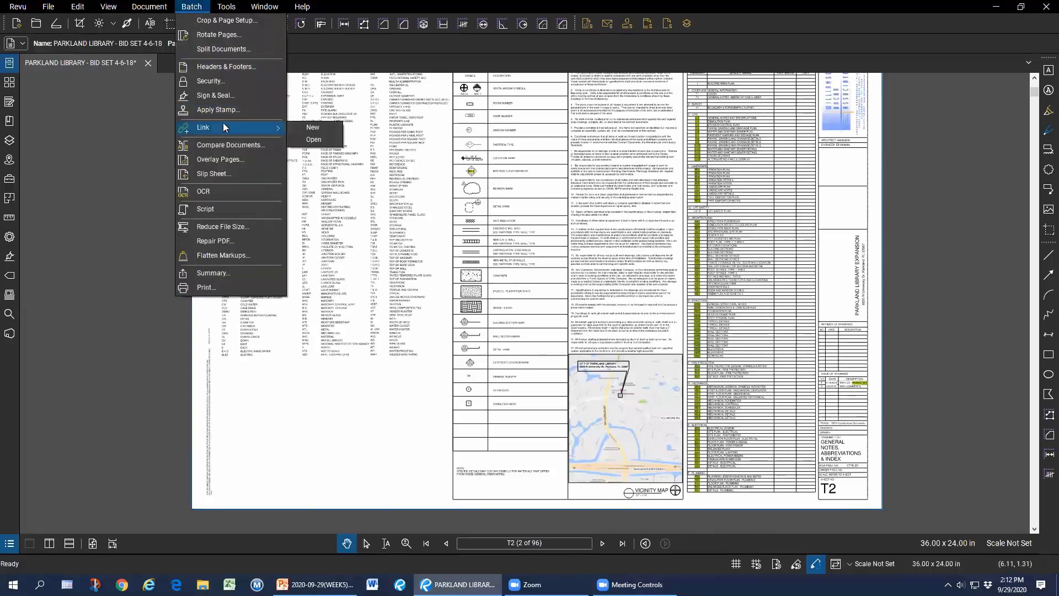
left_click(291, 128)
left_click(402, 343)
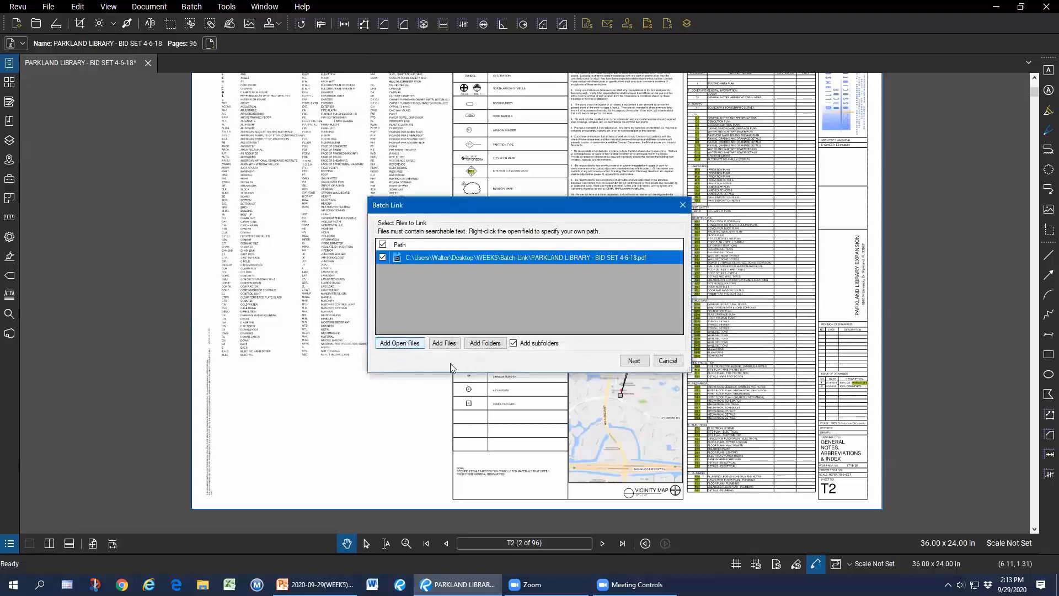
left_click(634, 360)
left_click(667, 401)
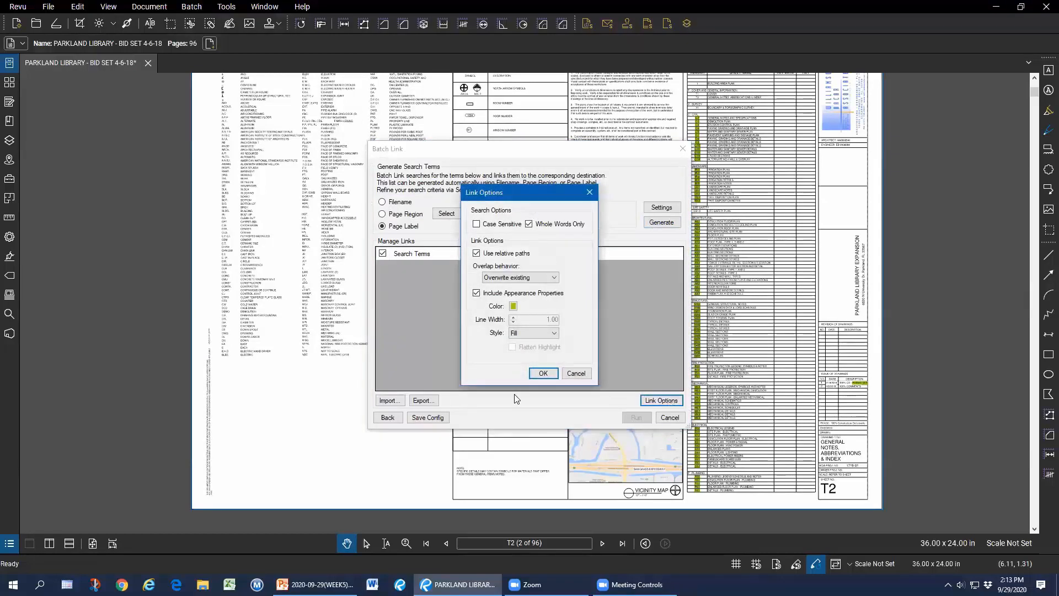
left_click(476, 293)
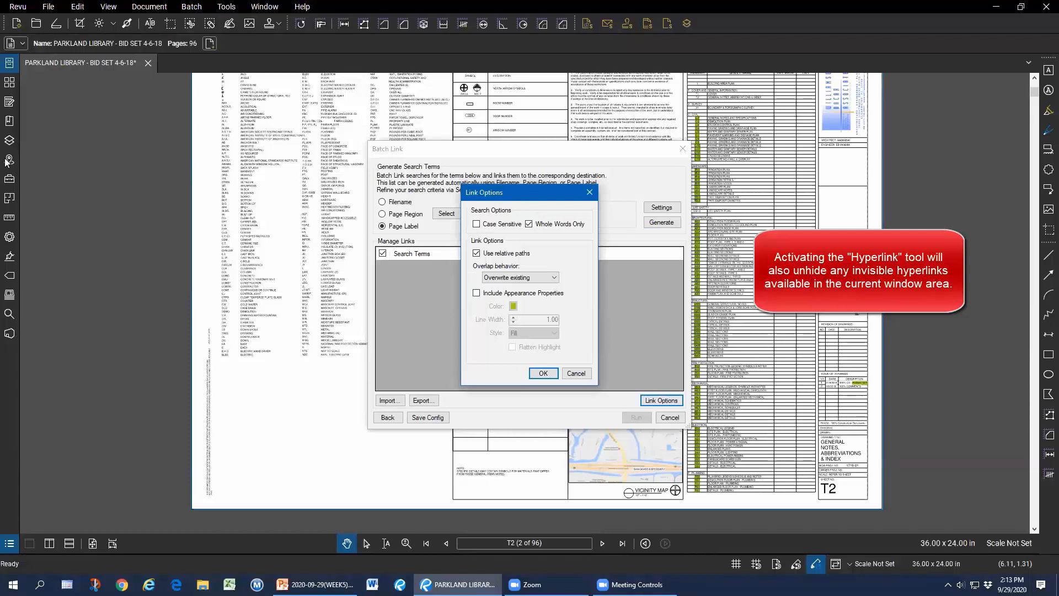
left_click(502, 293)
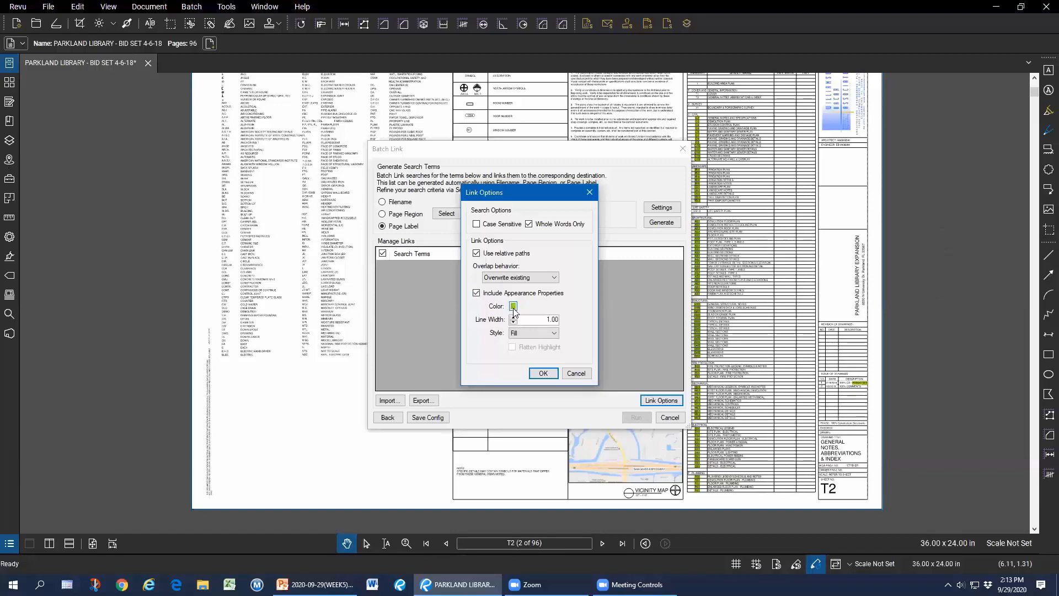
left_click(576, 373)
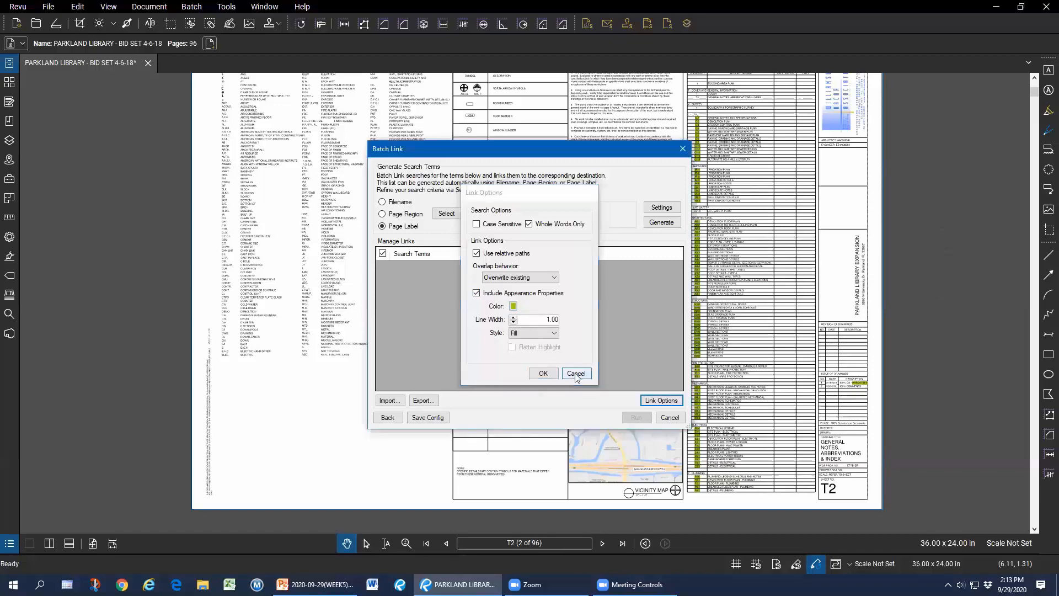
left_click(669, 417)
scroll(710, 334, "up", 4)
scroll(712, 325, "up", 2)
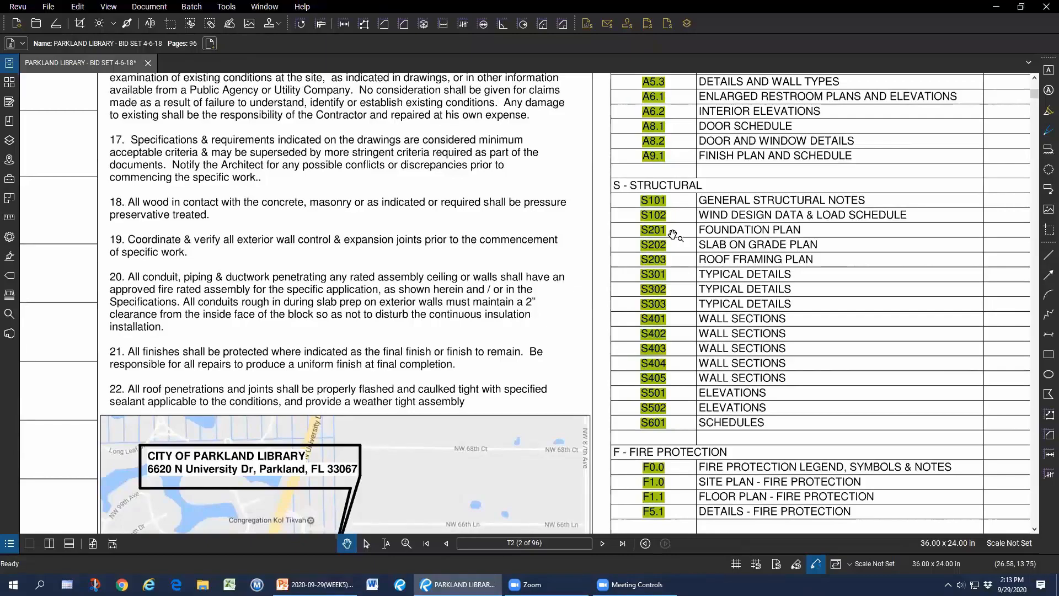
scroll(715, 228, "down", 2)
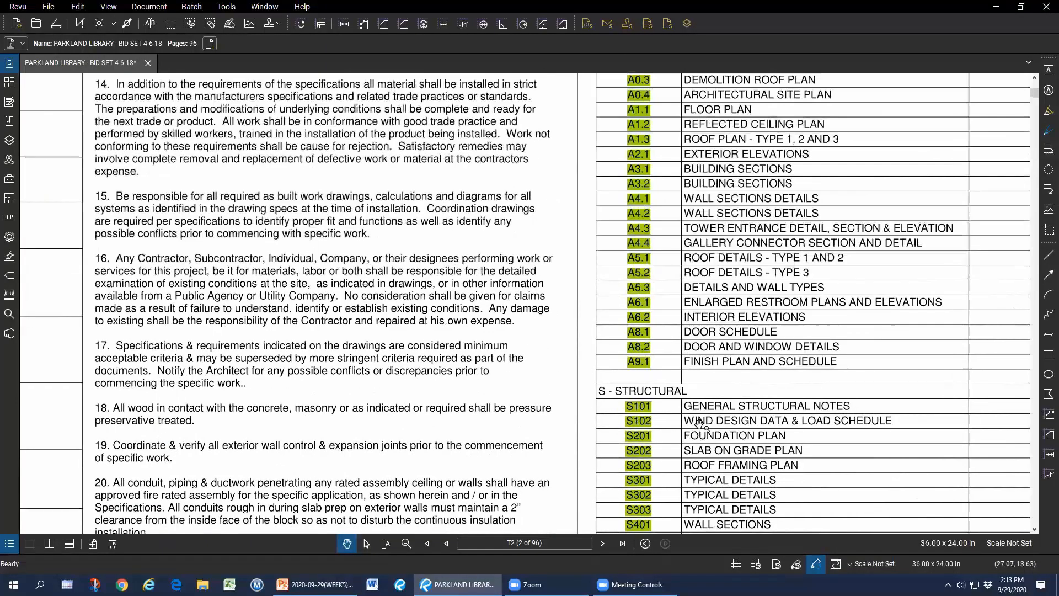
scroll(717, 276, "up", 3)
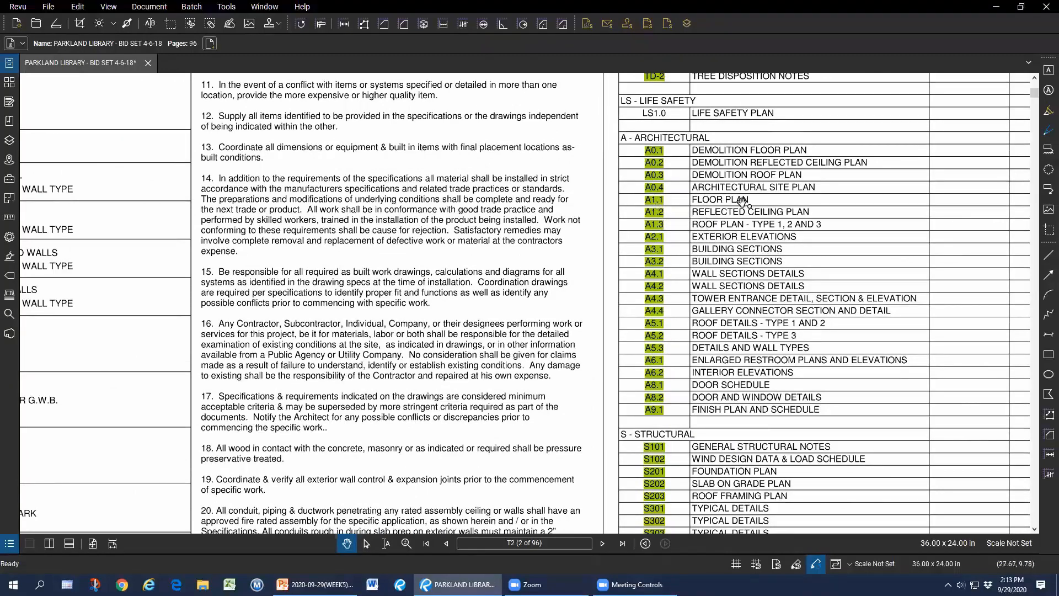
left_click(657, 200)
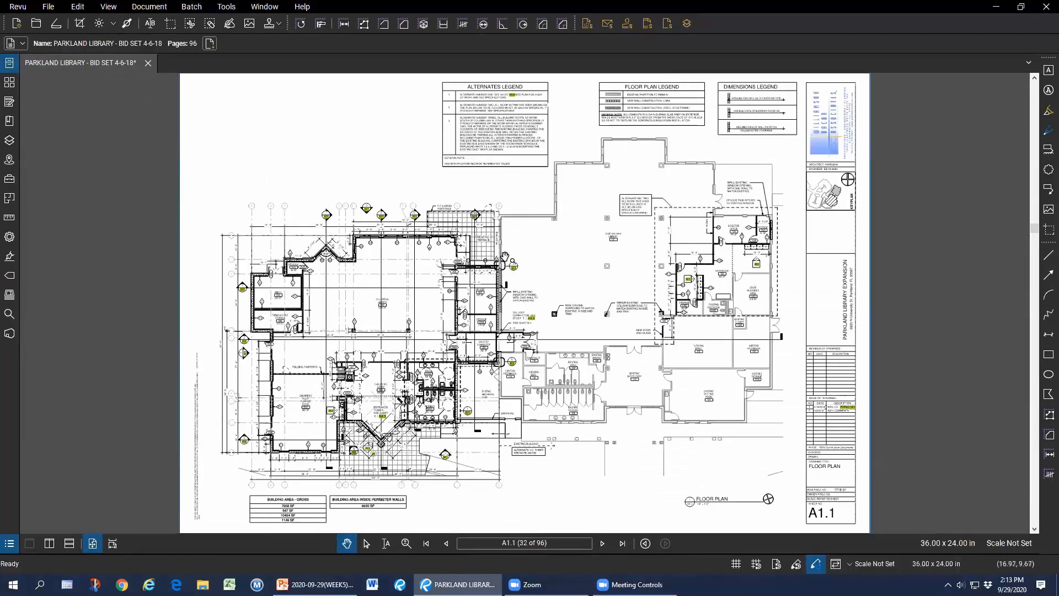
left_click(646, 544)
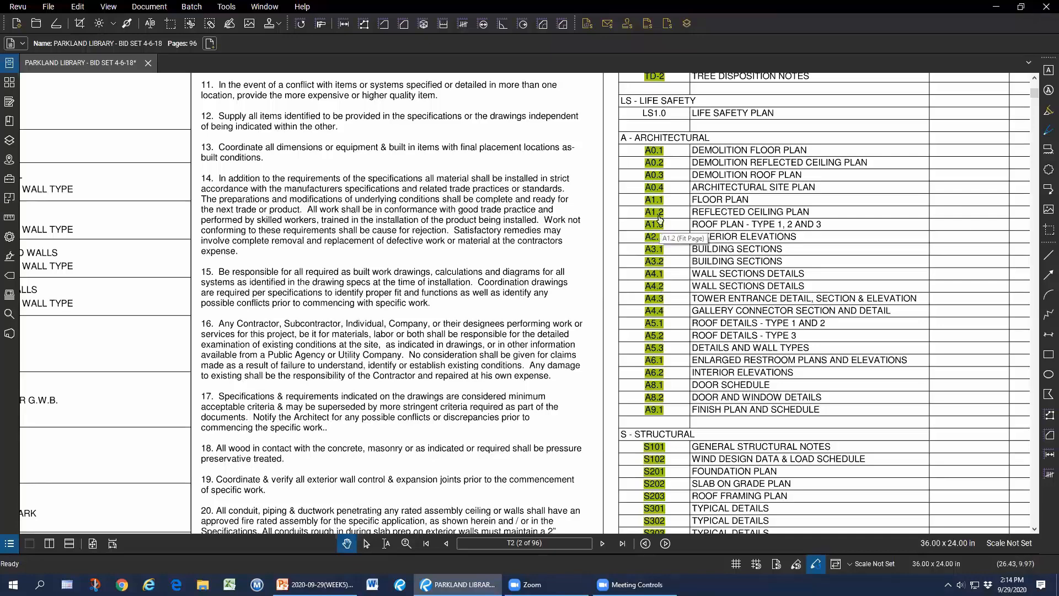
In the Links panel, check that the A3.2 hyperlink's action uses Fit Page, then cancel without changes.
left_click(10, 160)
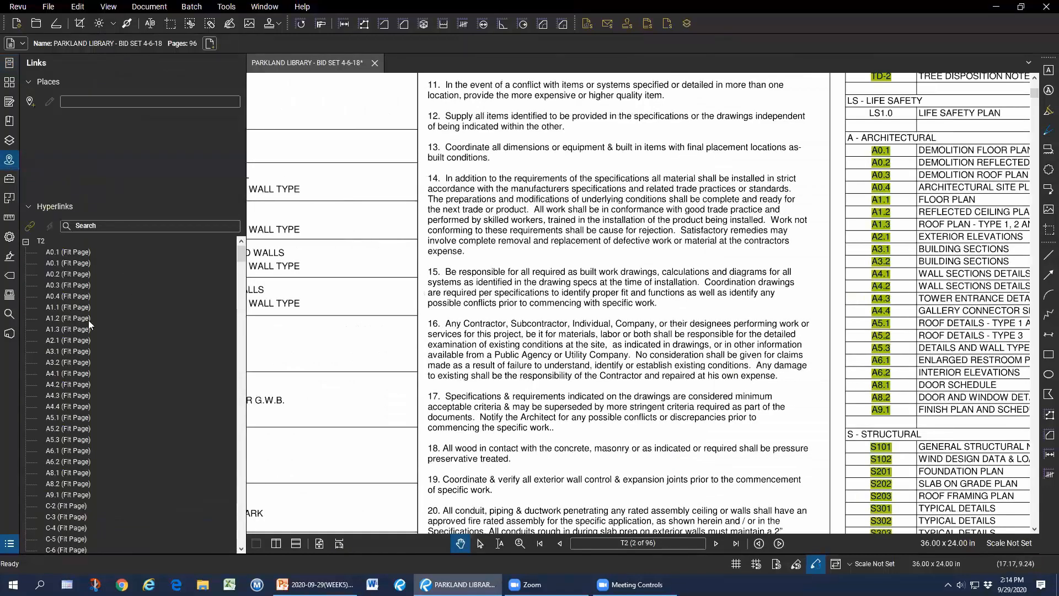
right_click(91, 363)
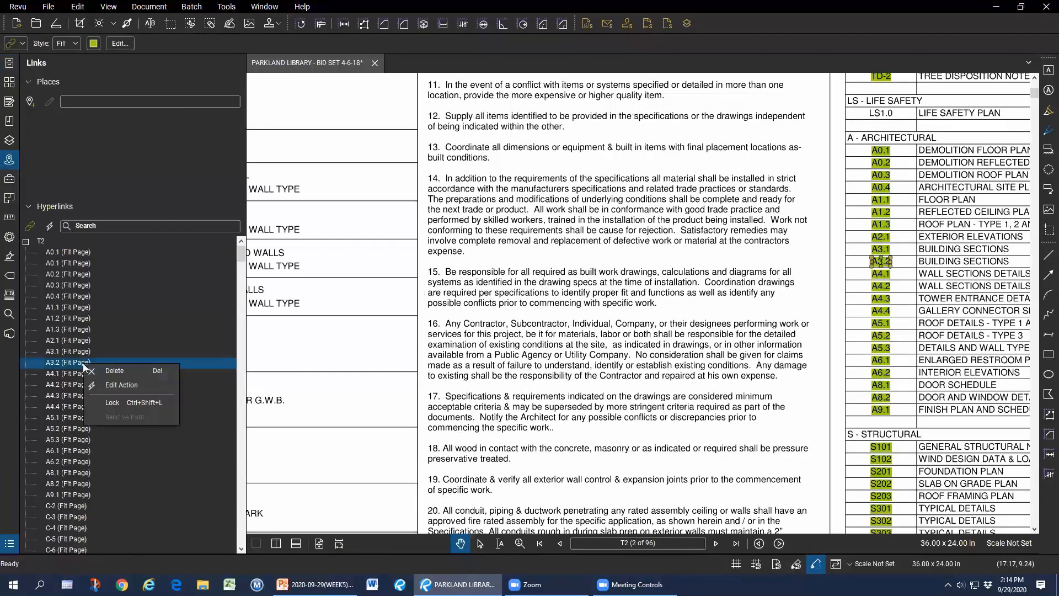
left_click(116, 385)
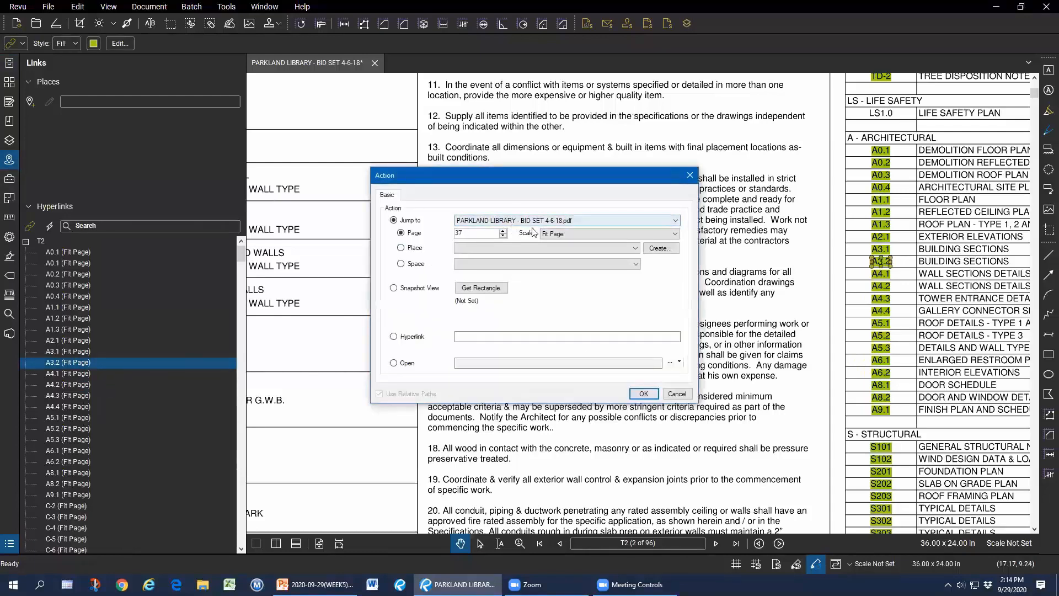
left_click(575, 235)
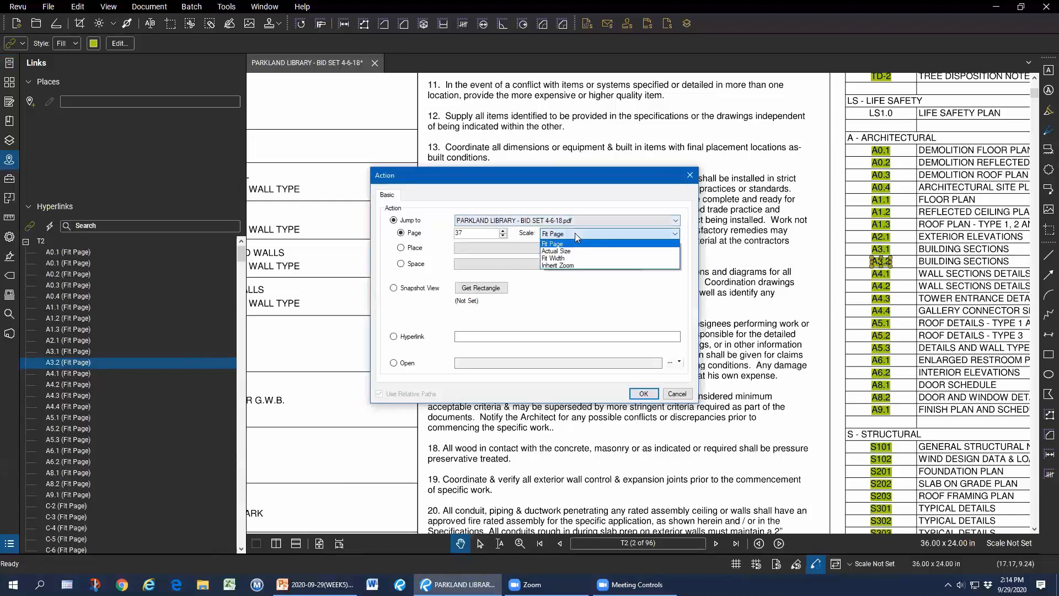
left_click(575, 233)
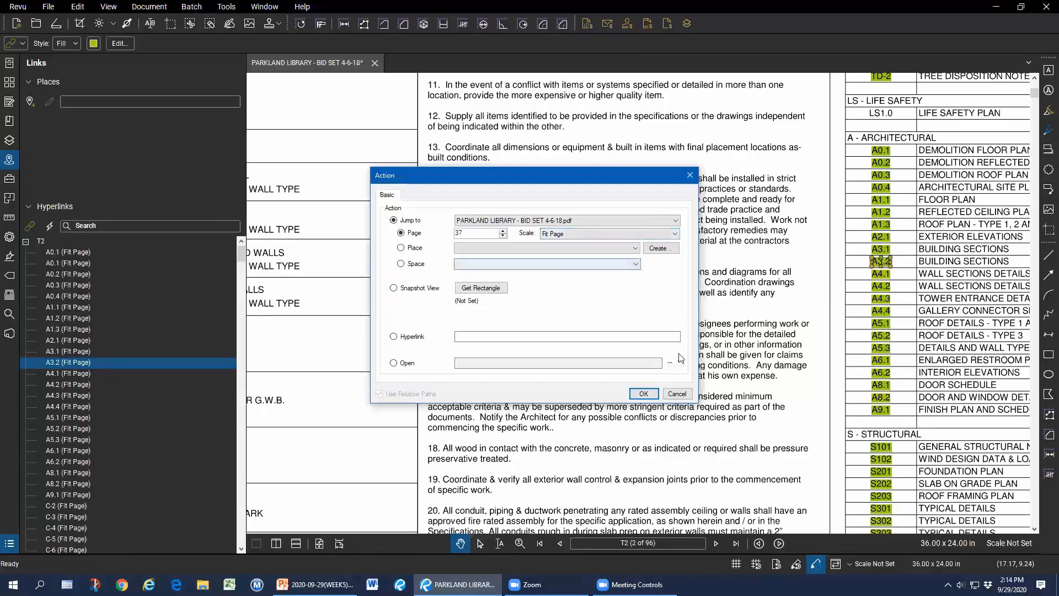
left_click(683, 393)
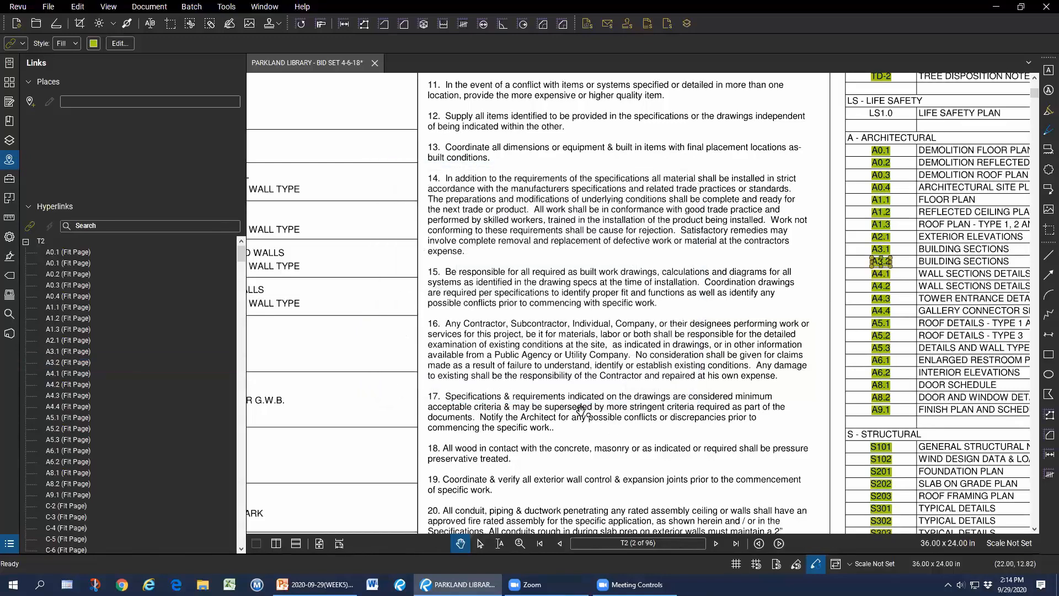
left_click(903, 269)
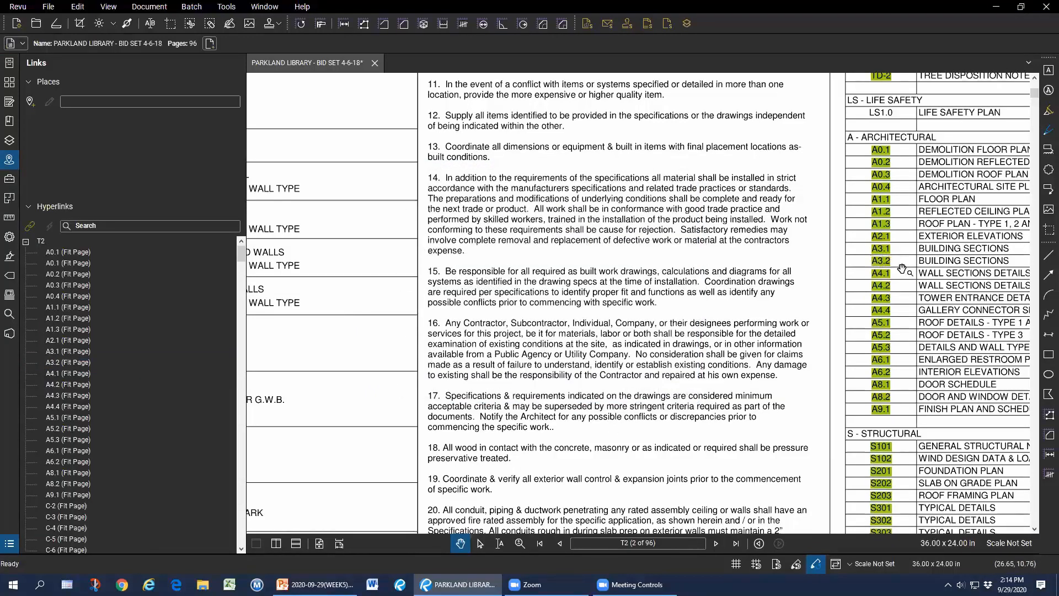
Select all the hyperlinks on sheet T2 in the Hyperlinks list.
scroll(902, 269, "up", 3)
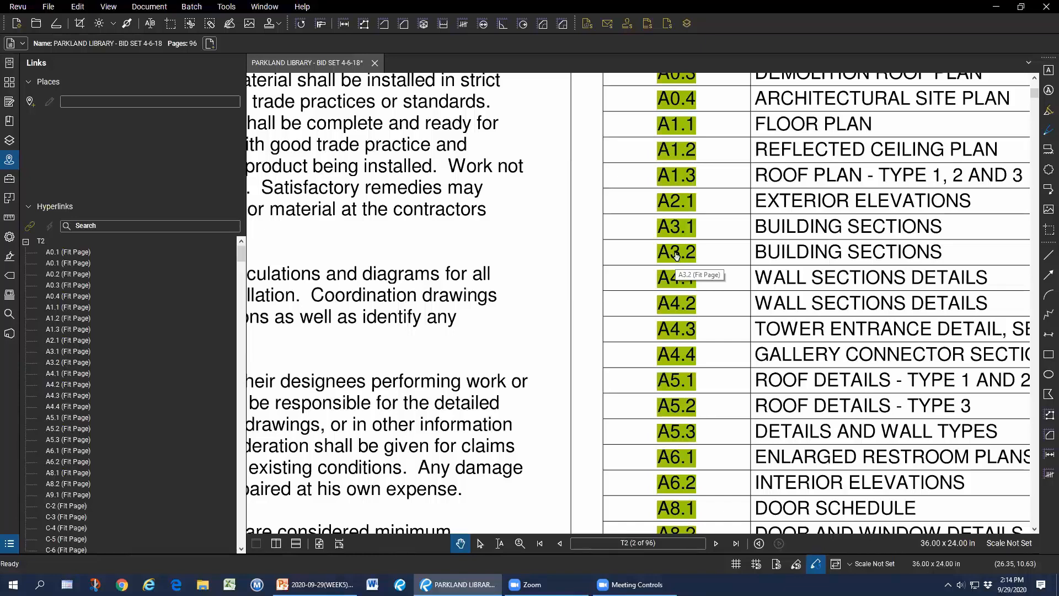
left_click(69, 286)
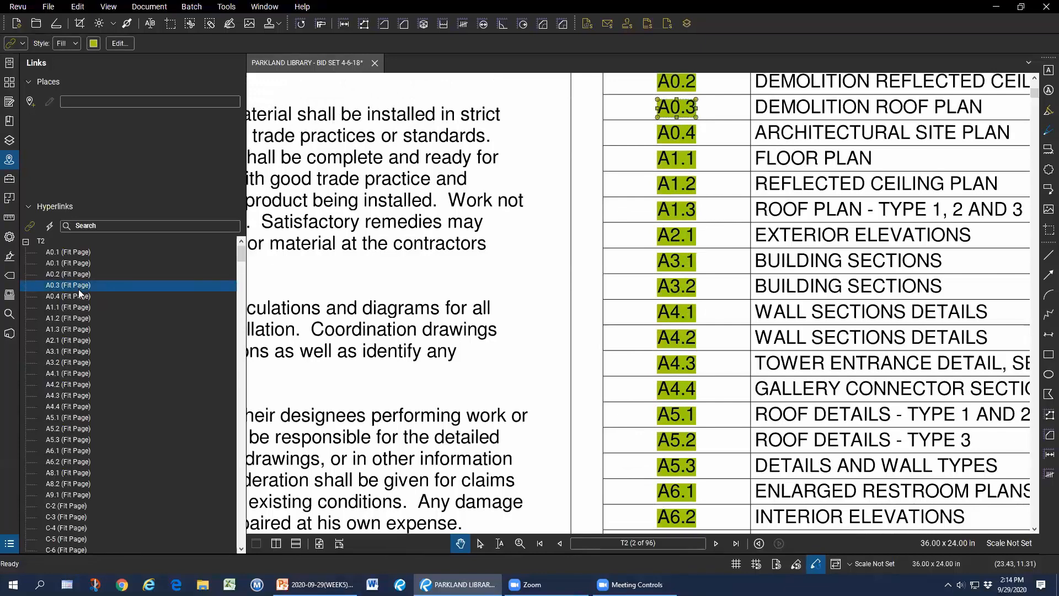
key("ctrl+a")
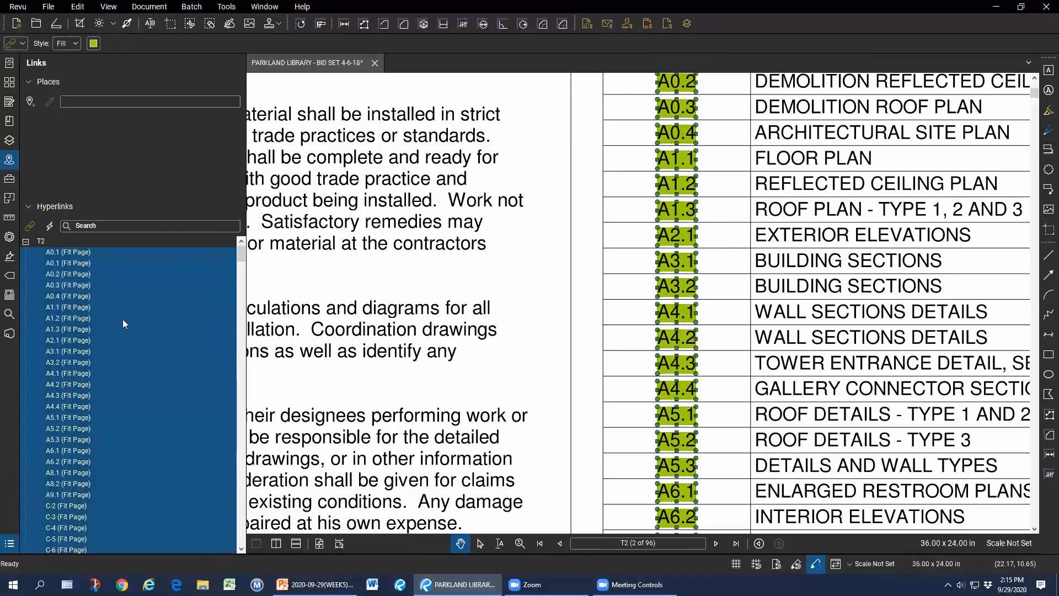
right_click(677, 260)
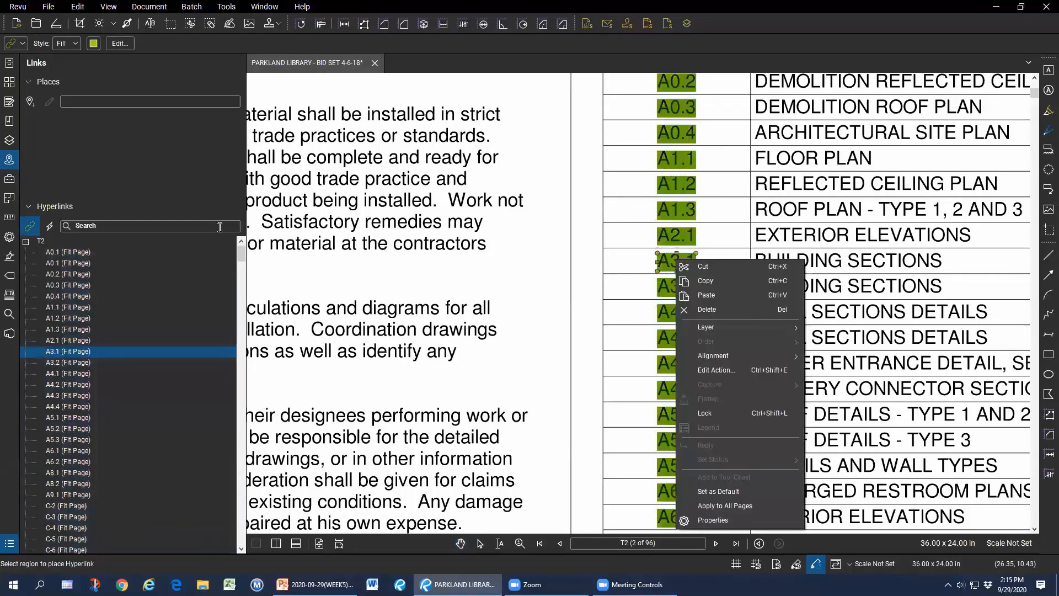
scroll(641, 234, "up", 2)
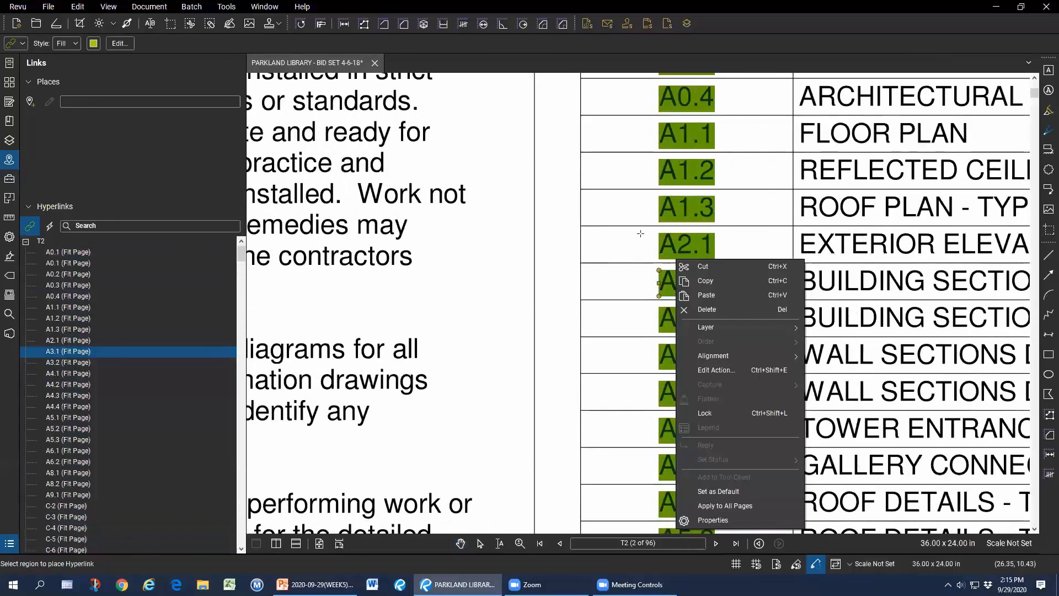
left_click(97, 285)
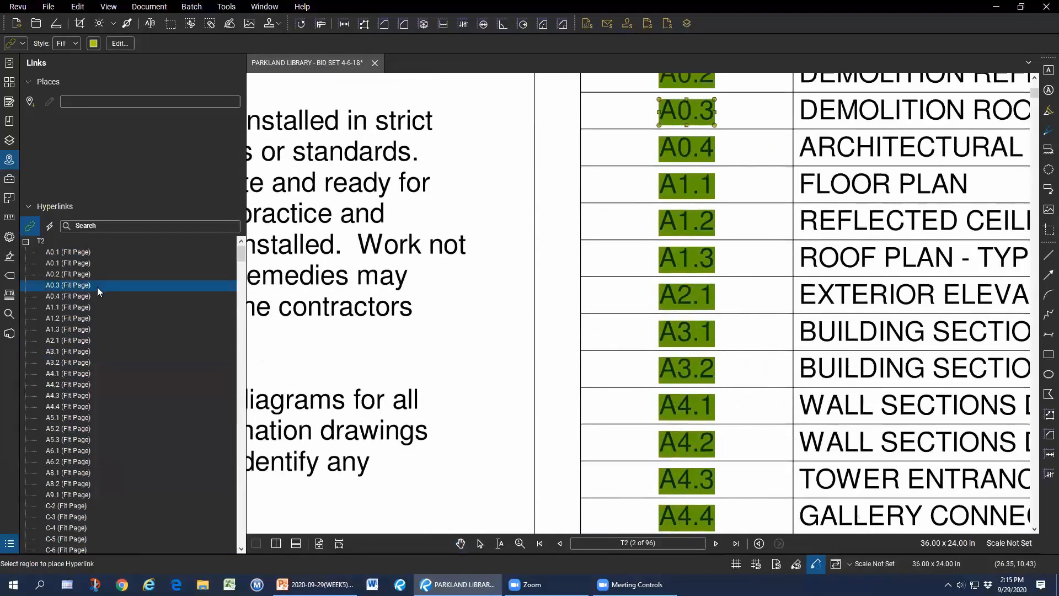
key("ctrl+a")
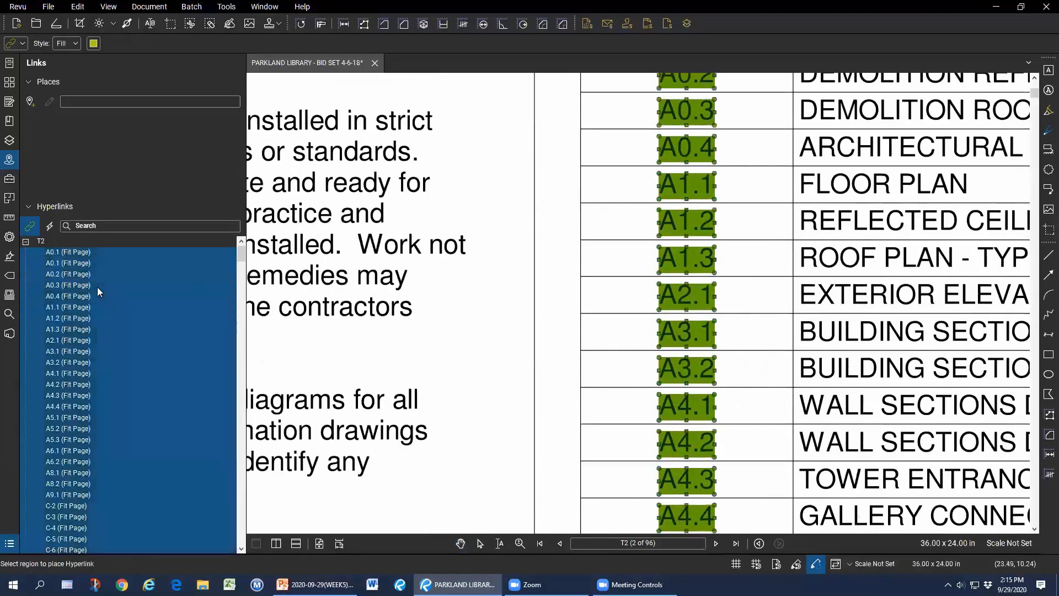
Move the selected hyperlinks onto a new layer named LINKS and deselect them.
right_click(684, 257)
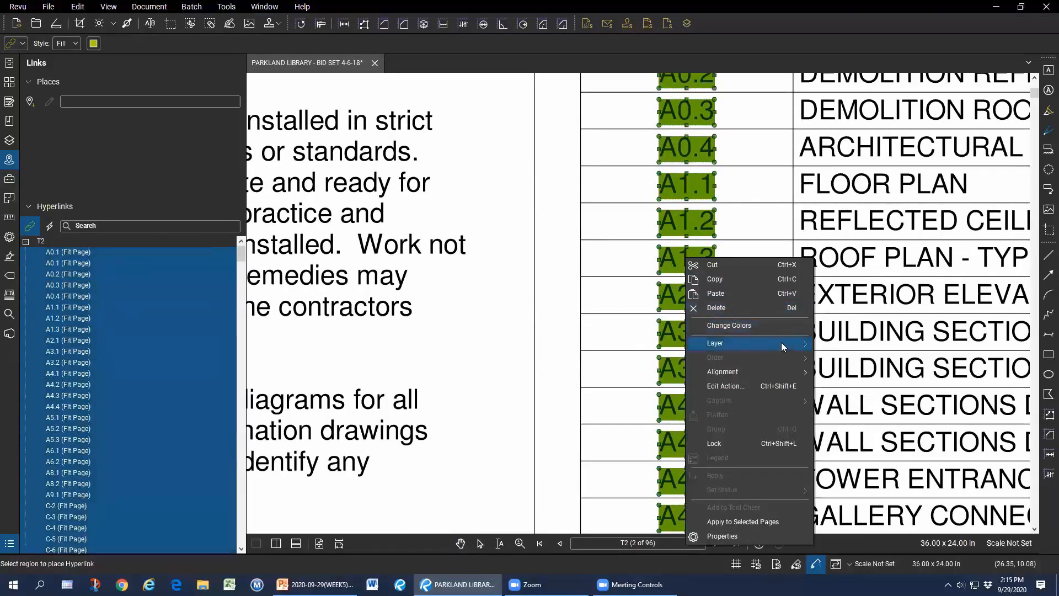
mouse_move(781, 343)
left_click(866, 357)
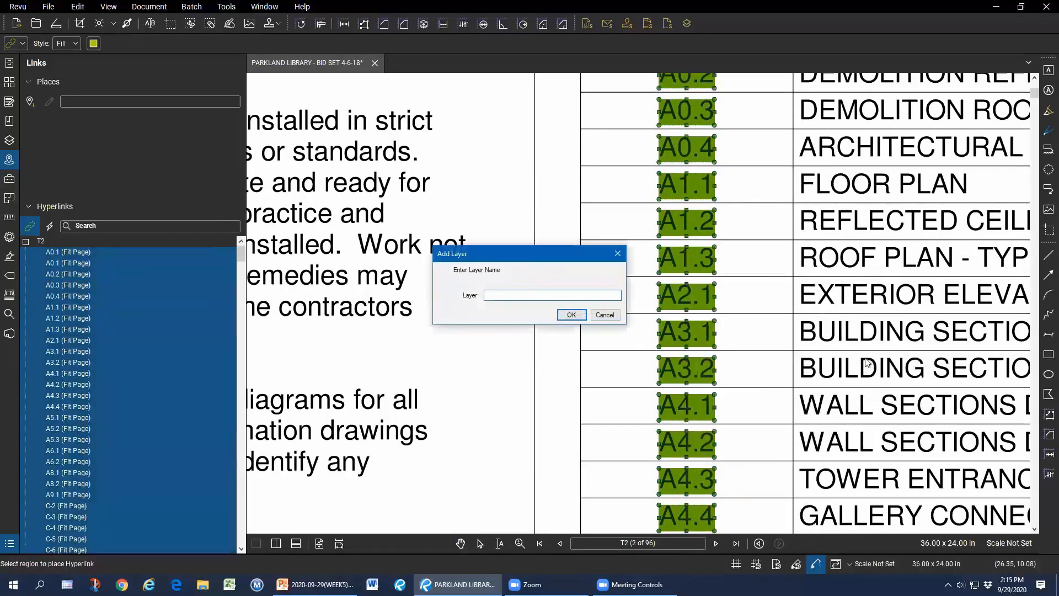
type("LINKS")
key("Return")
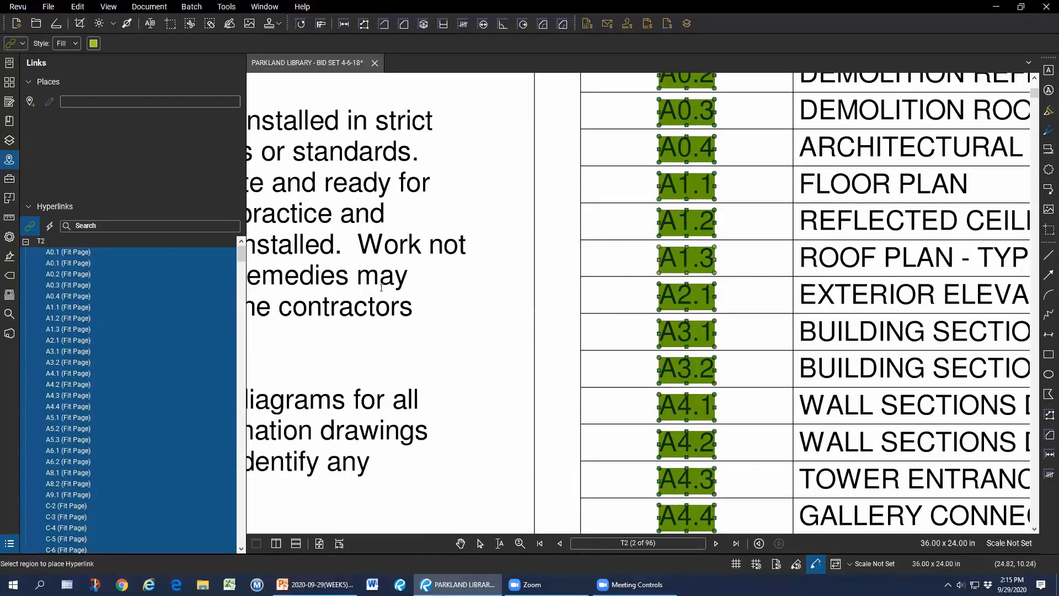
key("Escape")
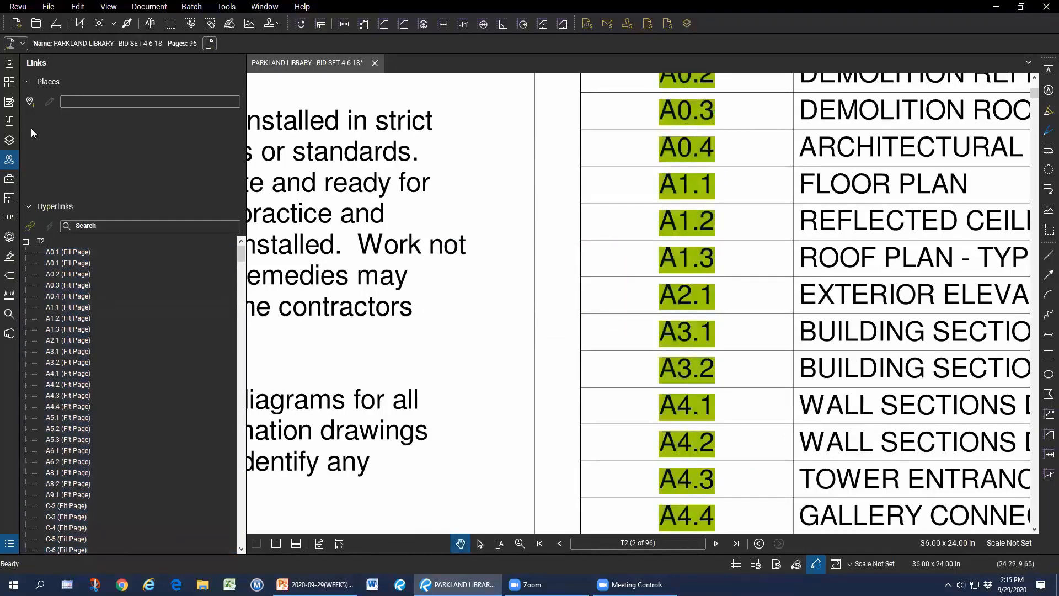
Toggle the LINKS layer's visibility off and back on, then set its Print property to Off.
left_click(10, 142)
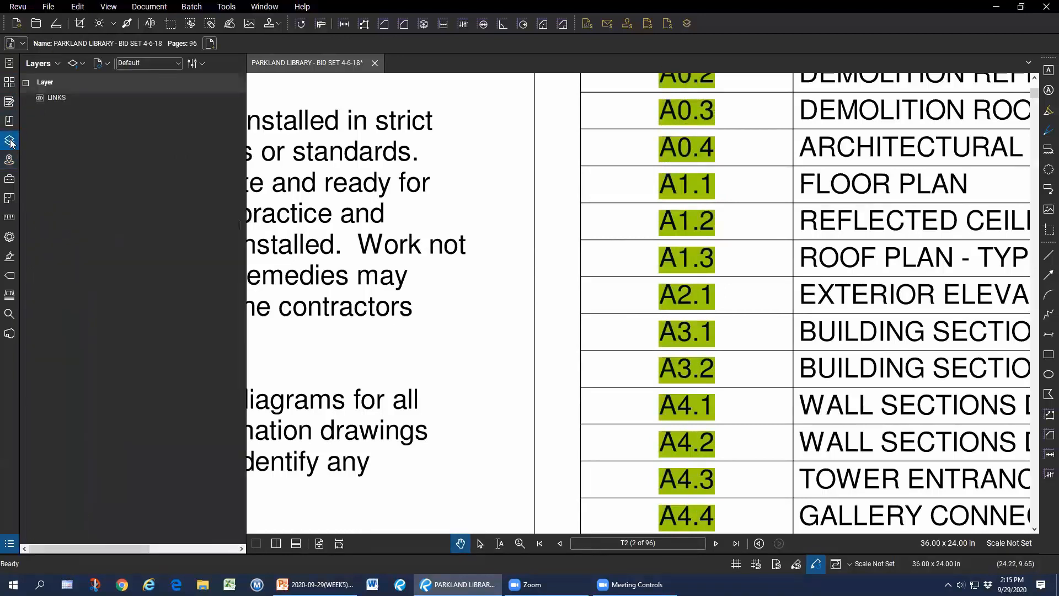
left_click(40, 97)
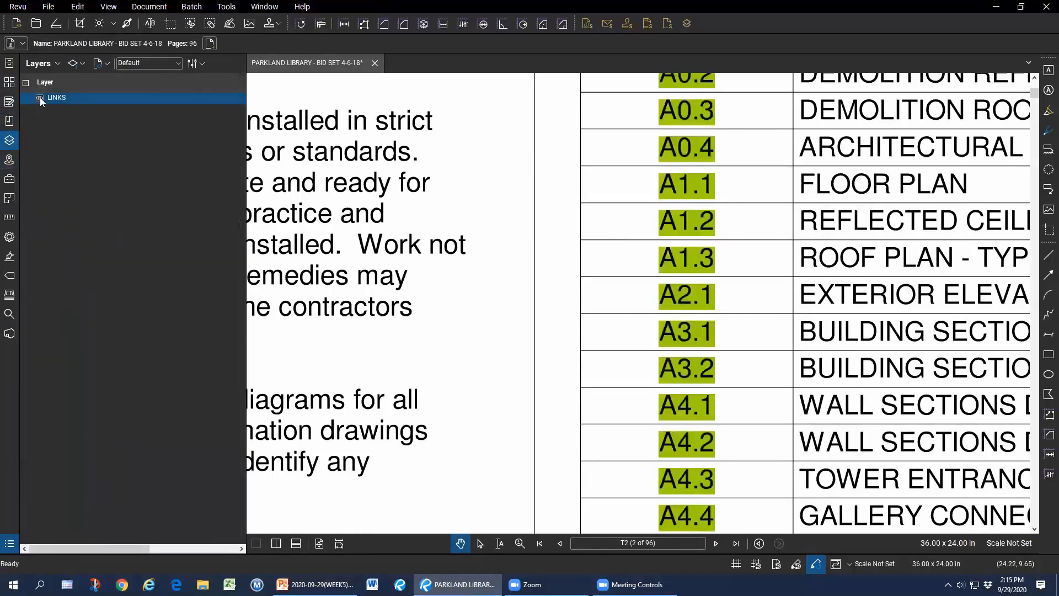
left_click(40, 97)
left_click(40, 98)
right_click(64, 97)
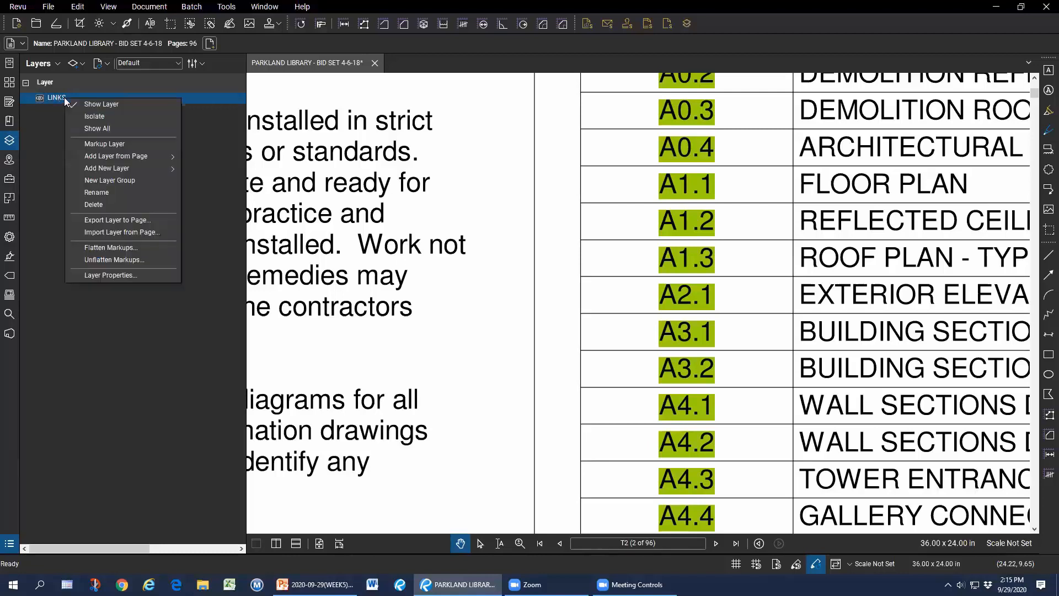
left_click(133, 275)
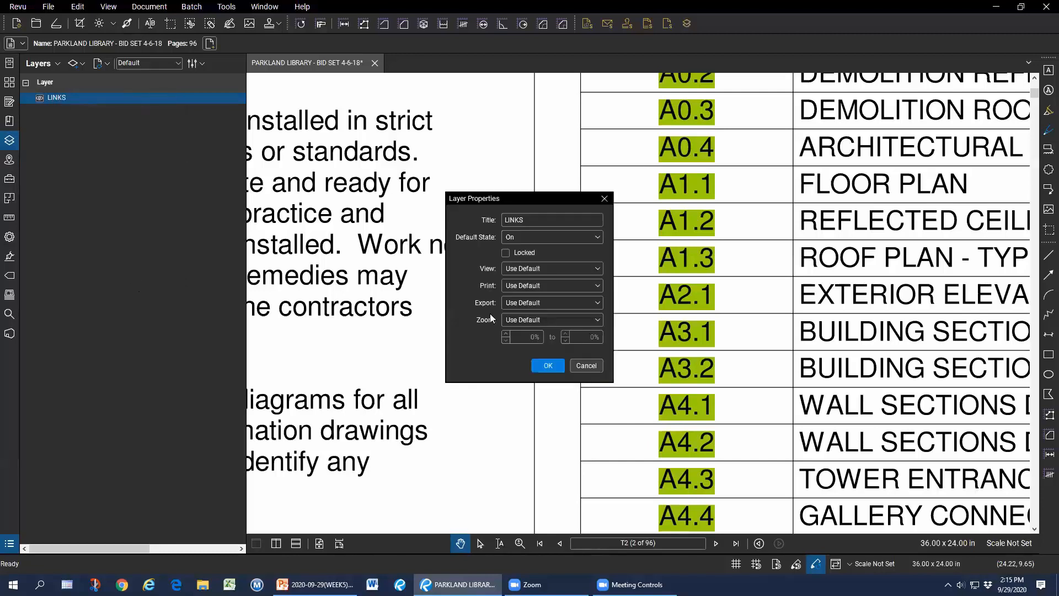
left_click(524, 286)
left_click(528, 328)
left_click(548, 366)
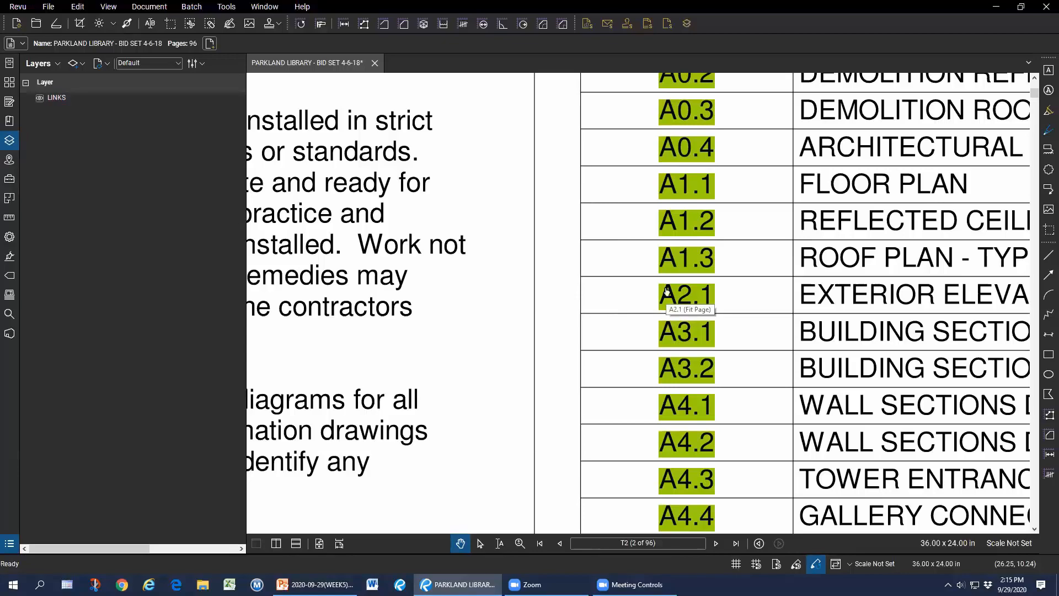
Follow the index link to floor plan A1.1, then the section callouts through A3.1 to A3.2.
scroll(626, 237, "down", 3)
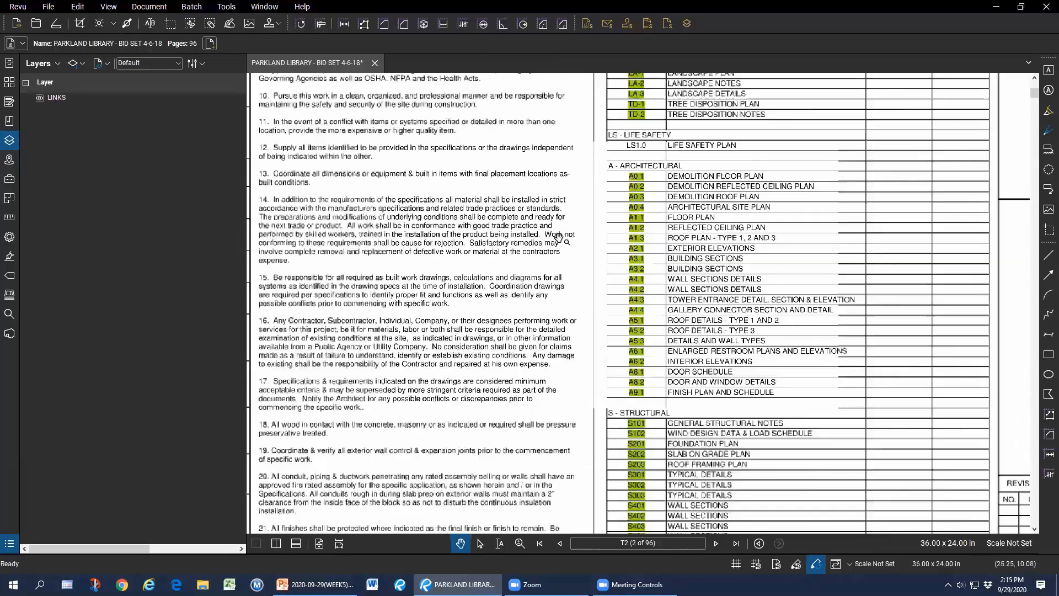
scroll(558, 237, "down", 1)
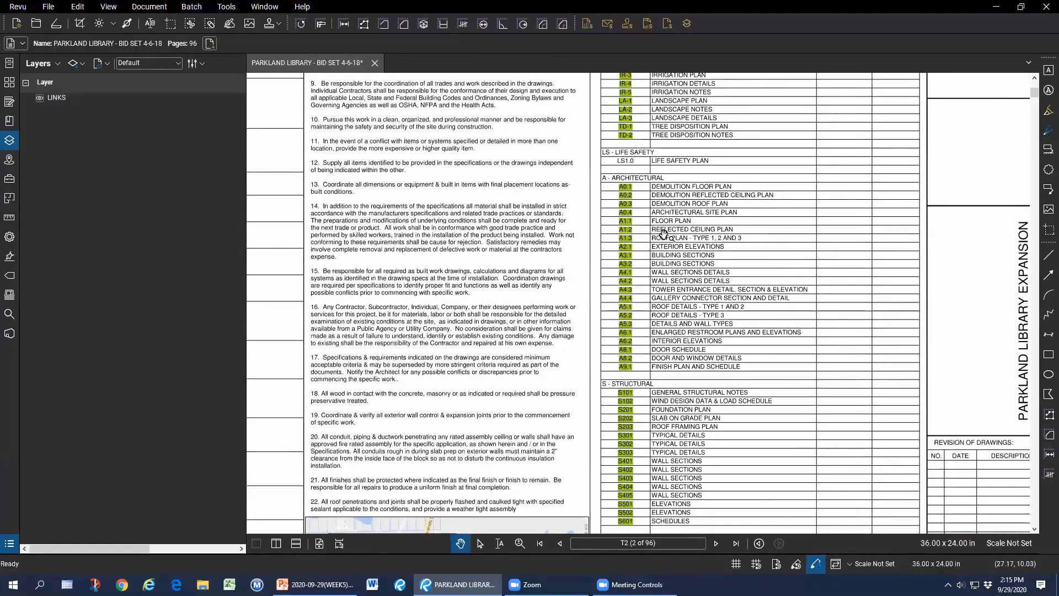
left_click(626, 222)
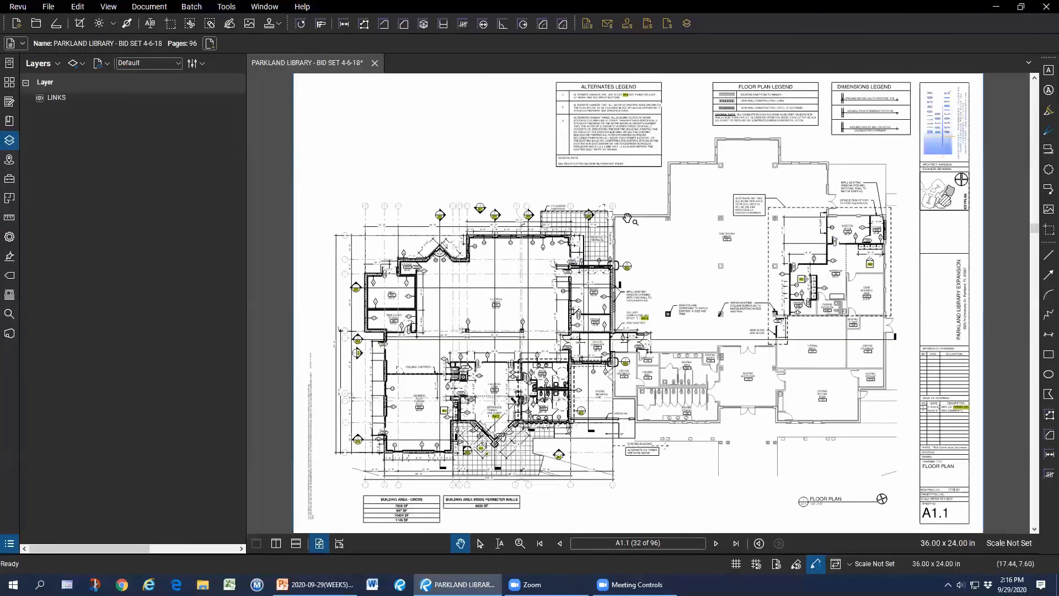
scroll(466, 225, "up", 5)
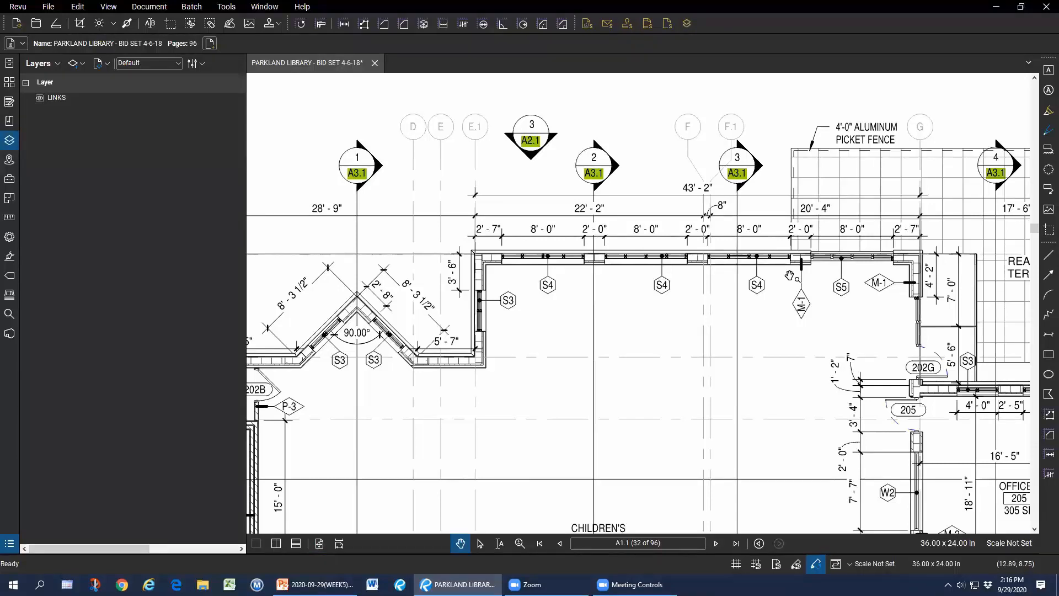
left_click(739, 174)
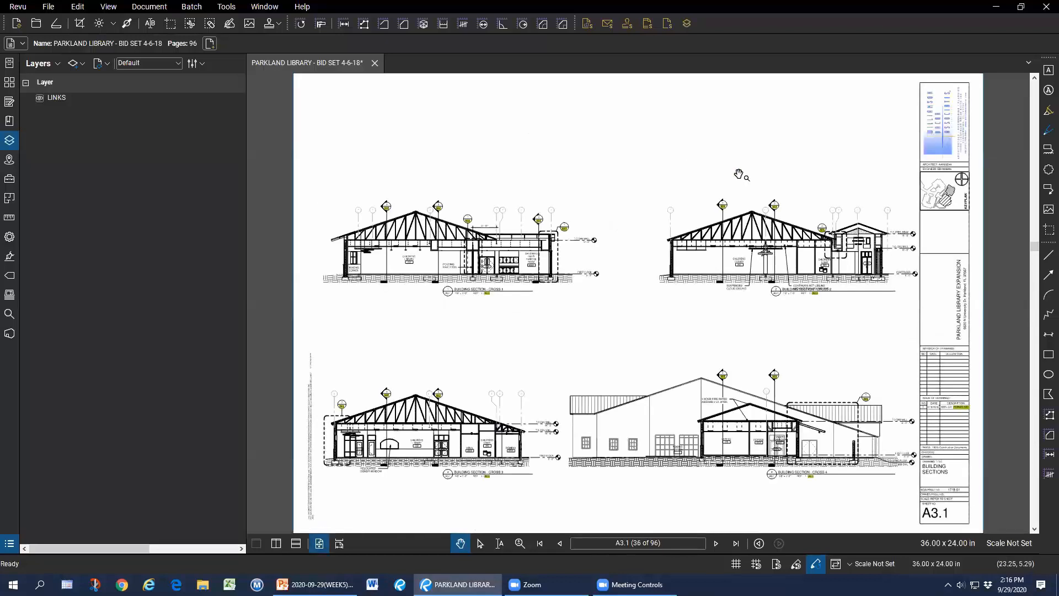
scroll(822, 259, "up", 3)
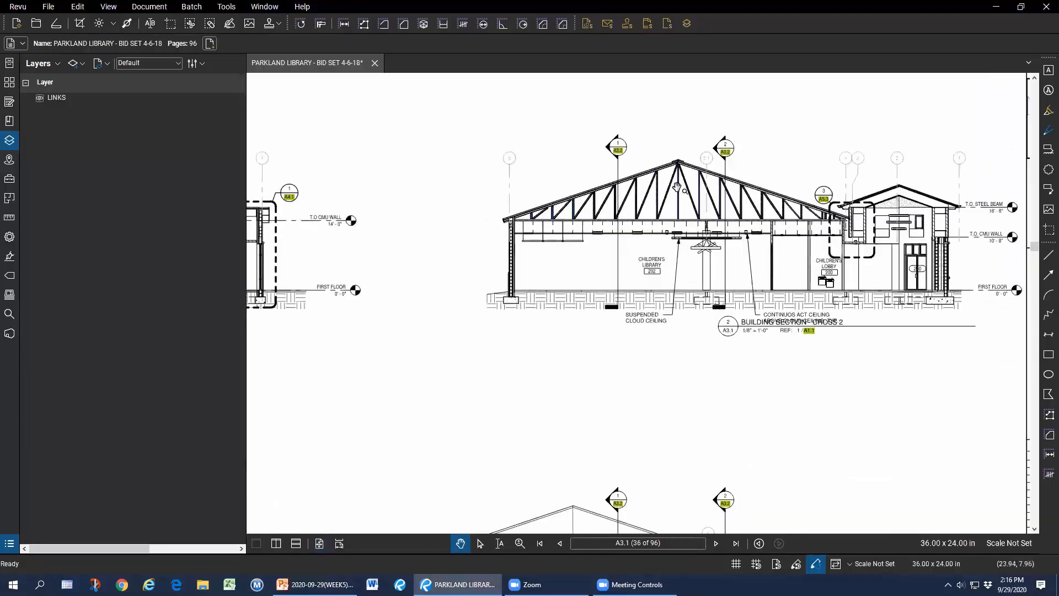
left_click(726, 150)
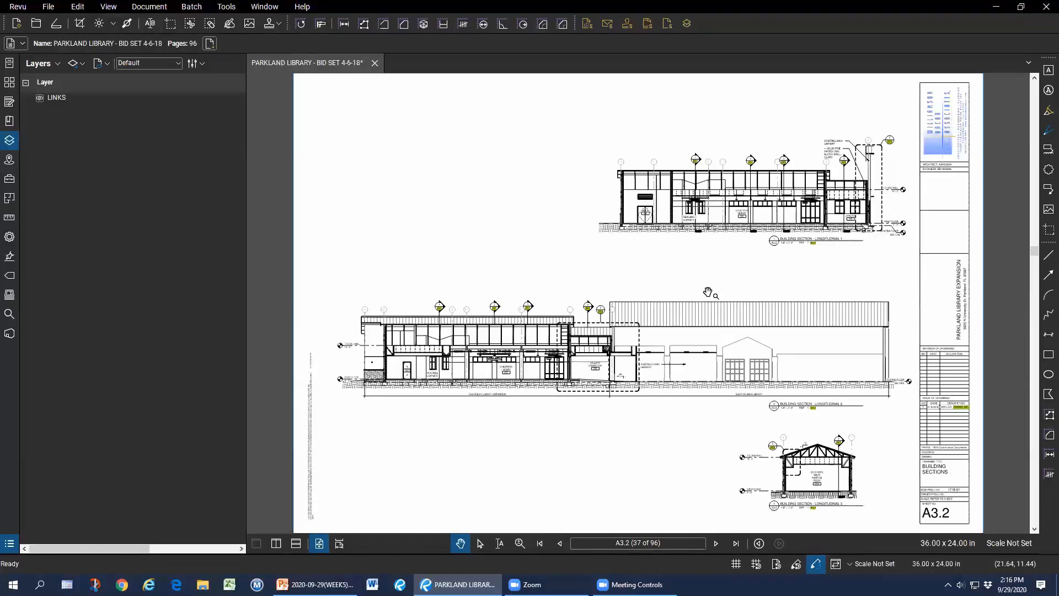
Close the bid set without saving and dismiss the new document prompt.
left_click(374, 63)
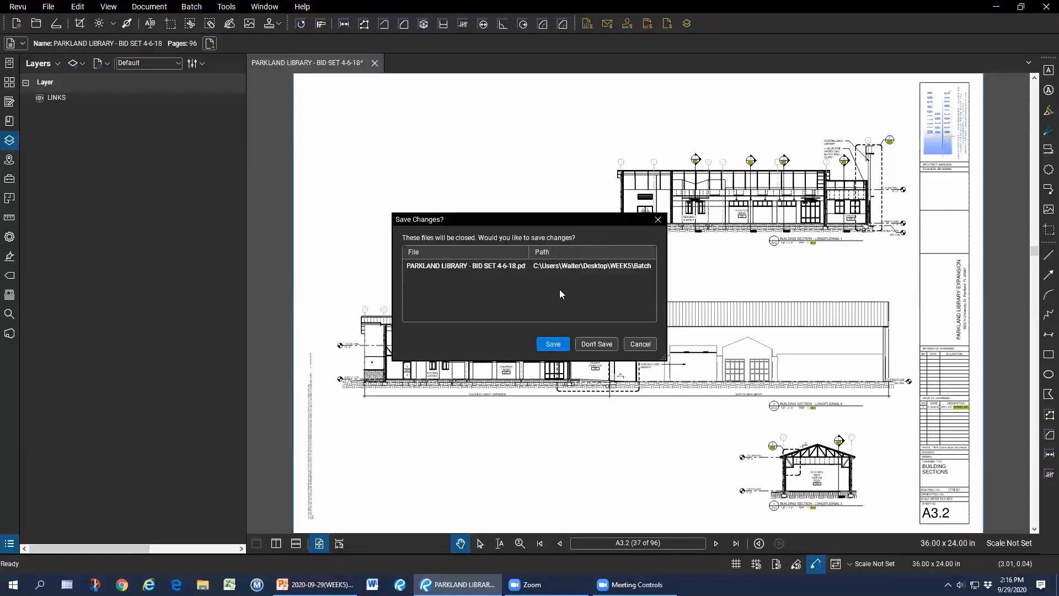
left_click(601, 344)
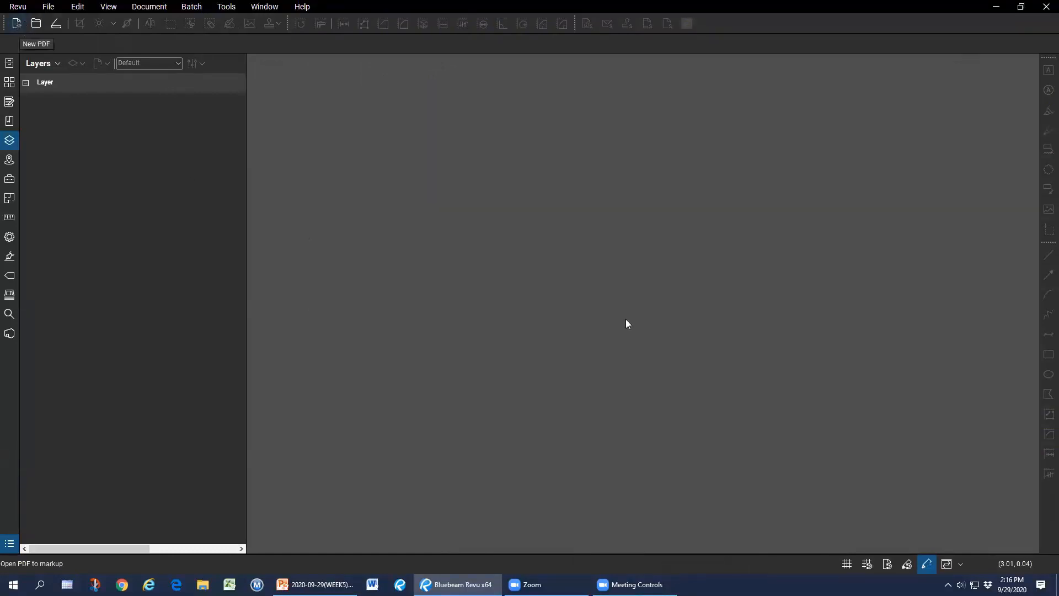
left_click(618, 357)
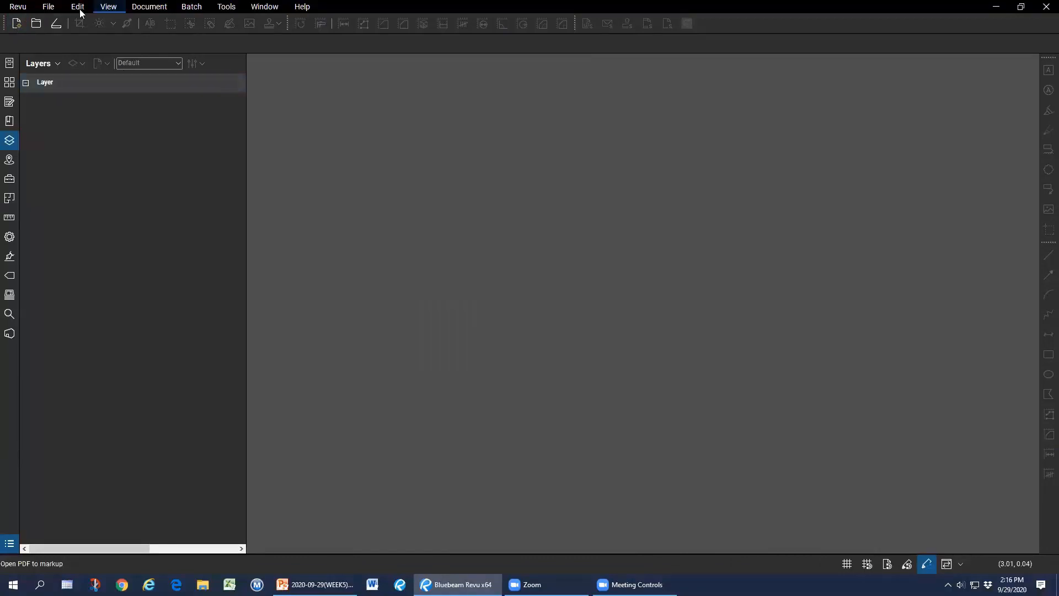
Create a new PDF from a template showing electrical plan E1.2.1.
left_click(48, 6)
mouse_move(78, 34)
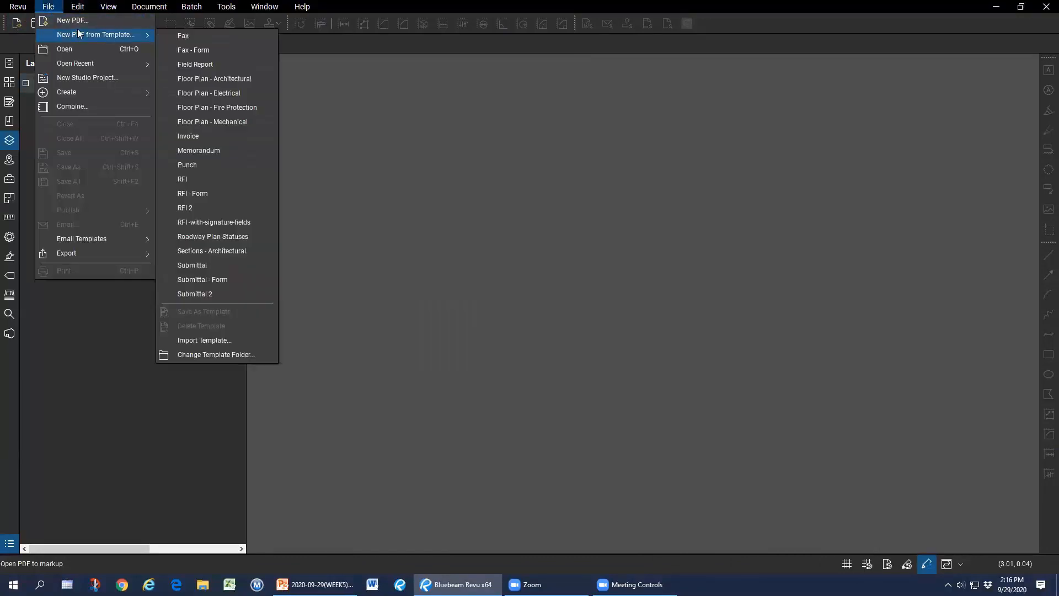
left_click(238, 92)
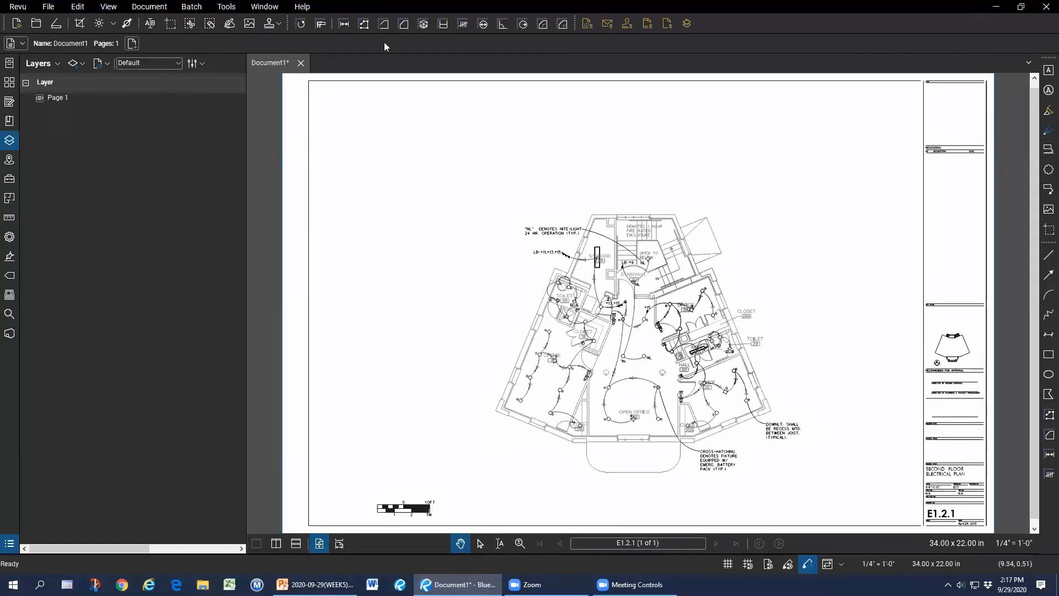
Place the Seal.pdf stamp in the title block of sheet E1.2.1.
left_click(280, 24)
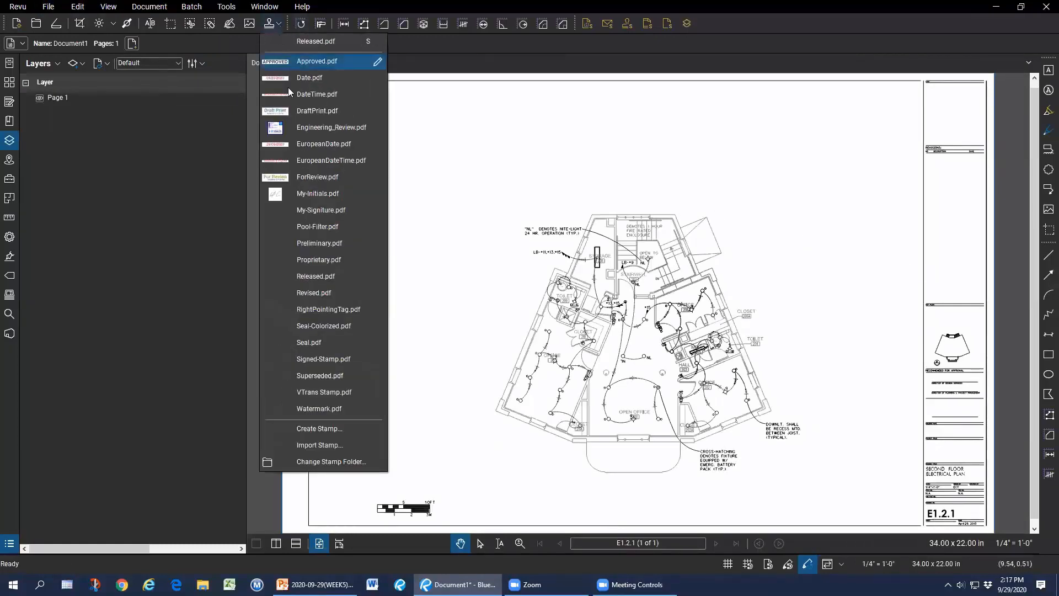
left_click(318, 343)
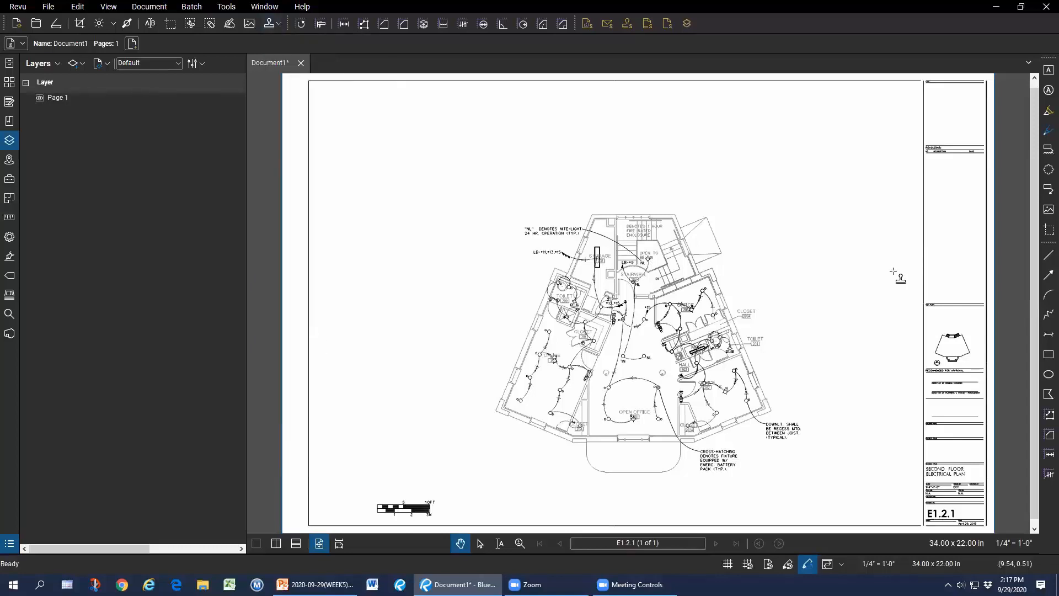
left_click_drag(926, 252, 978, 304)
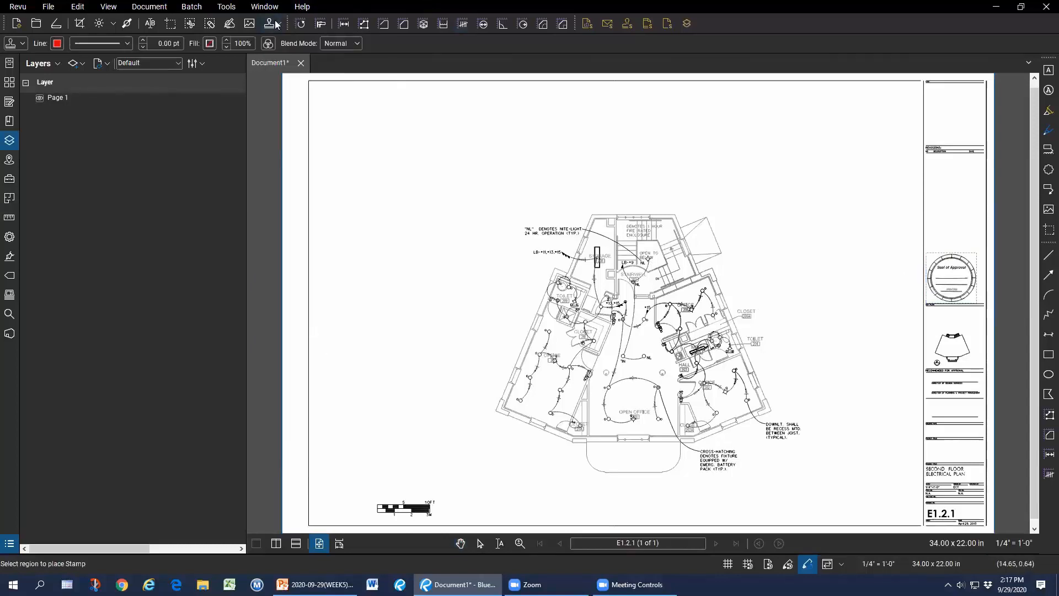
left_click(217, 8)
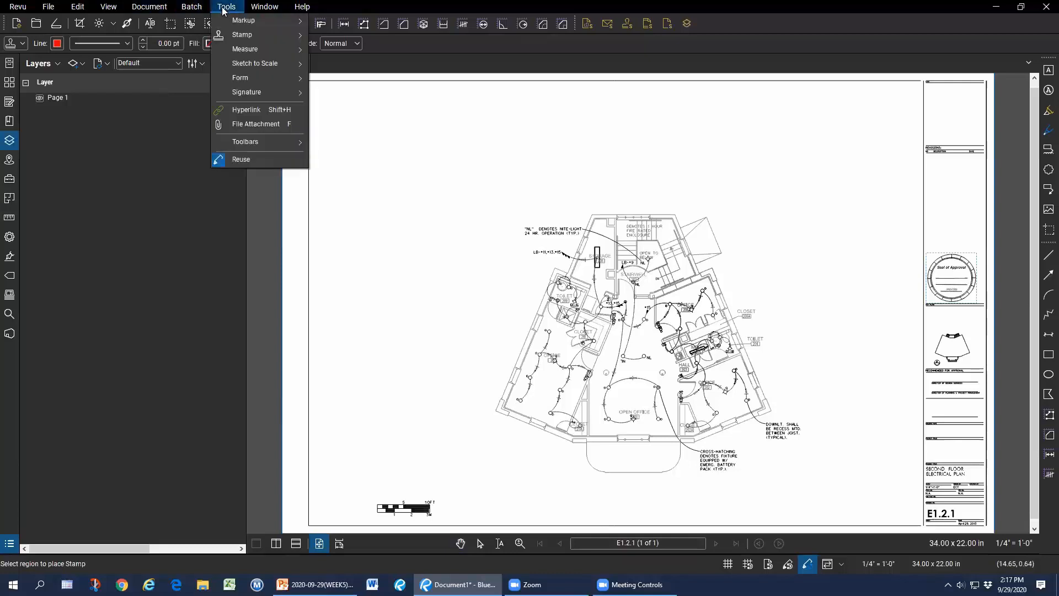
Start a Sign Document signature over the seal, cancel it, and close Document1 without saving.
mouse_move(258, 92)
left_click(353, 92)
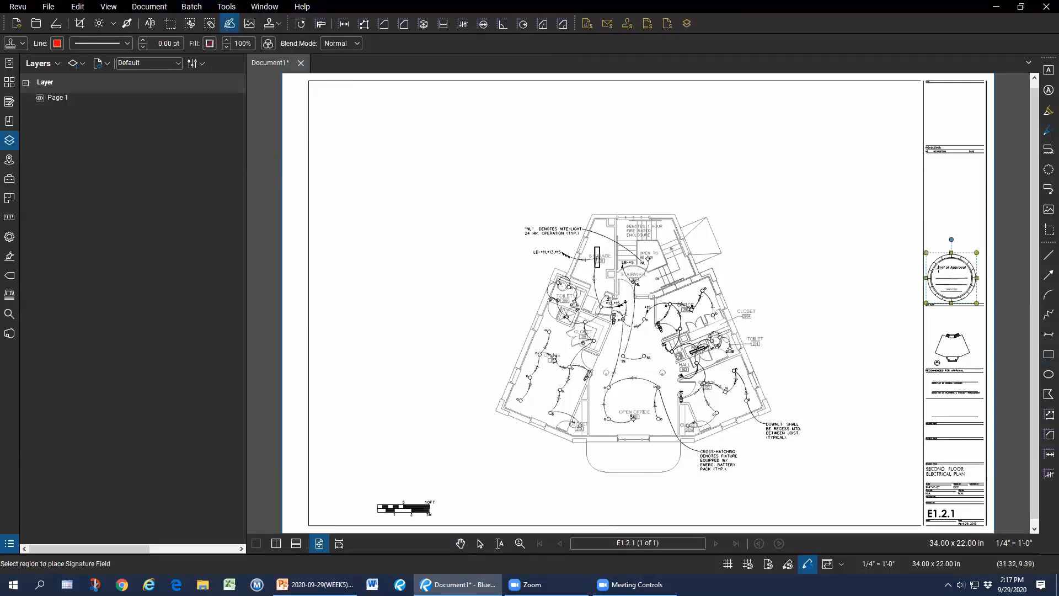
left_click_drag(938, 269, 972, 280)
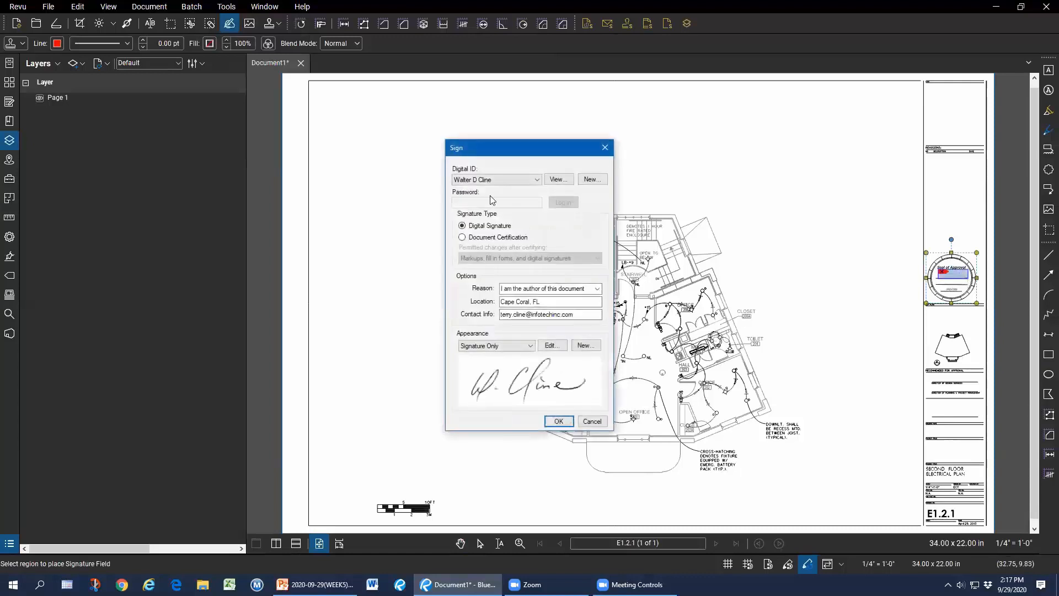
left_click(593, 423)
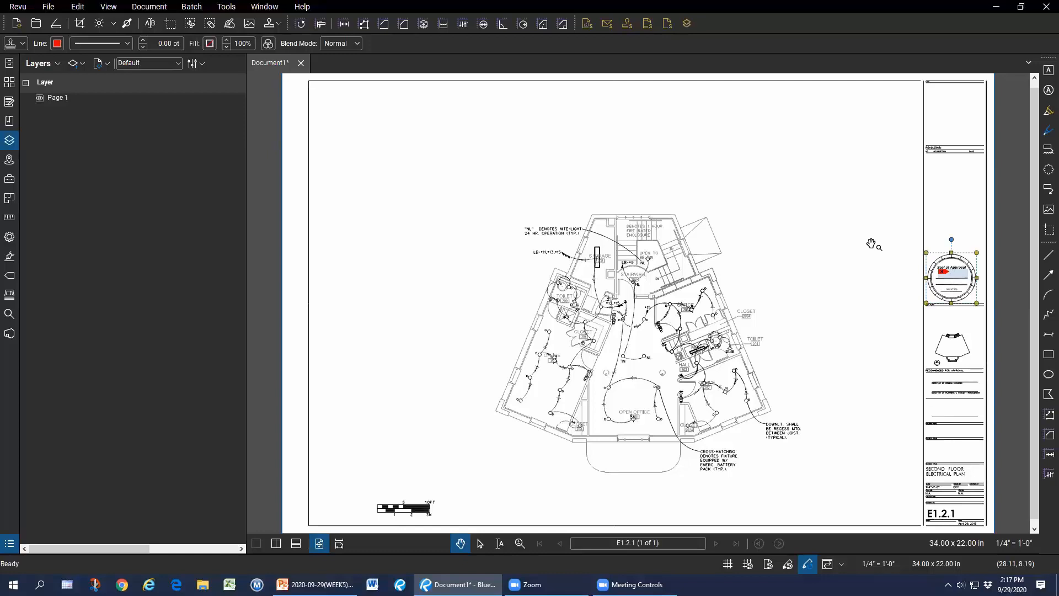
left_click(301, 63)
left_click(598, 347)
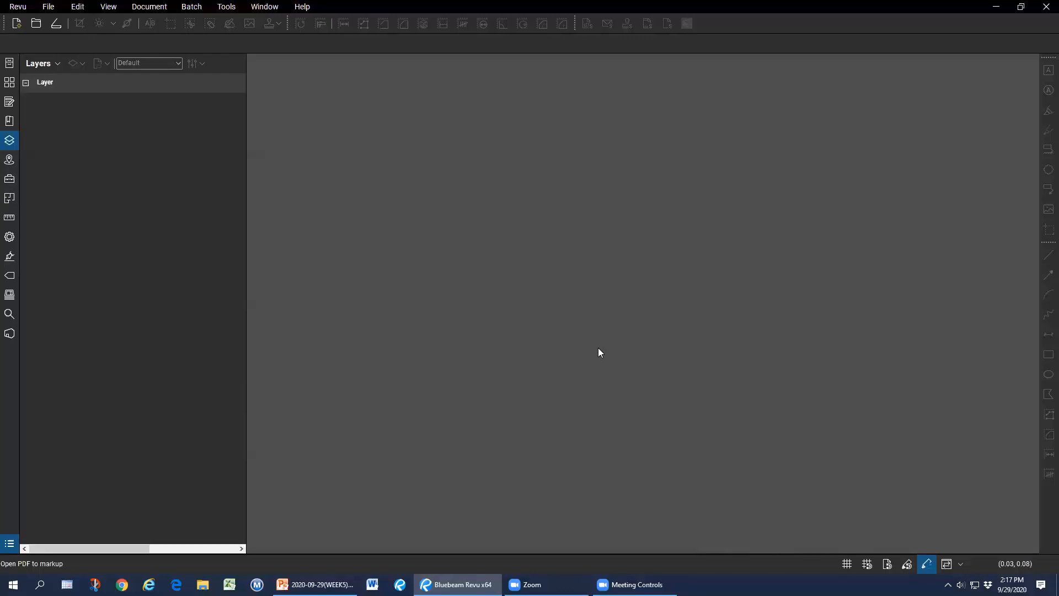
Start a Batch Sign & Seal job and add all eight PDFs from the Batch Sign & Seal folder.
left_click(189, 7)
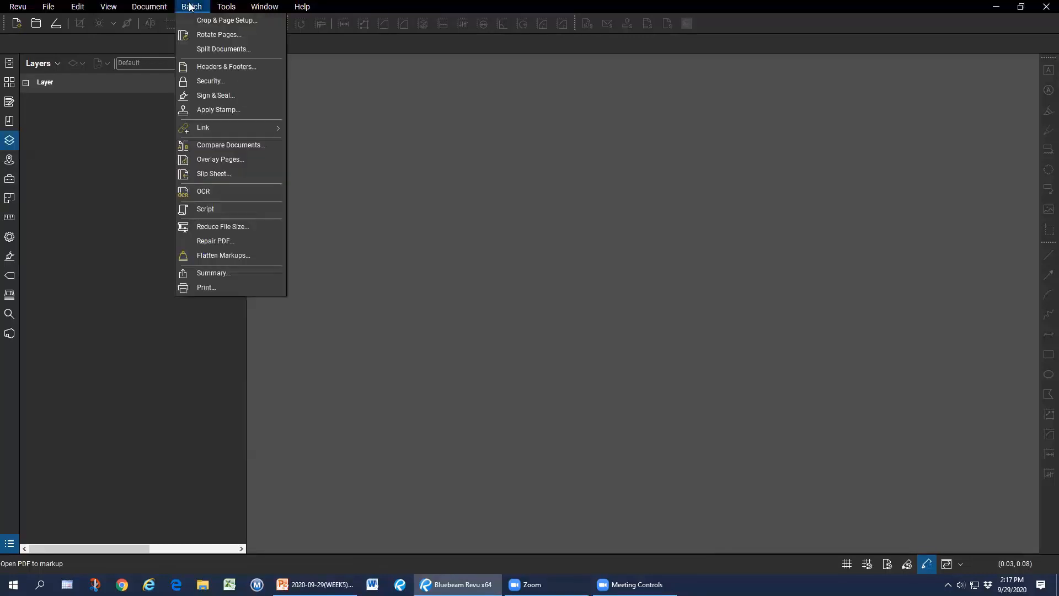
left_click(264, 95)
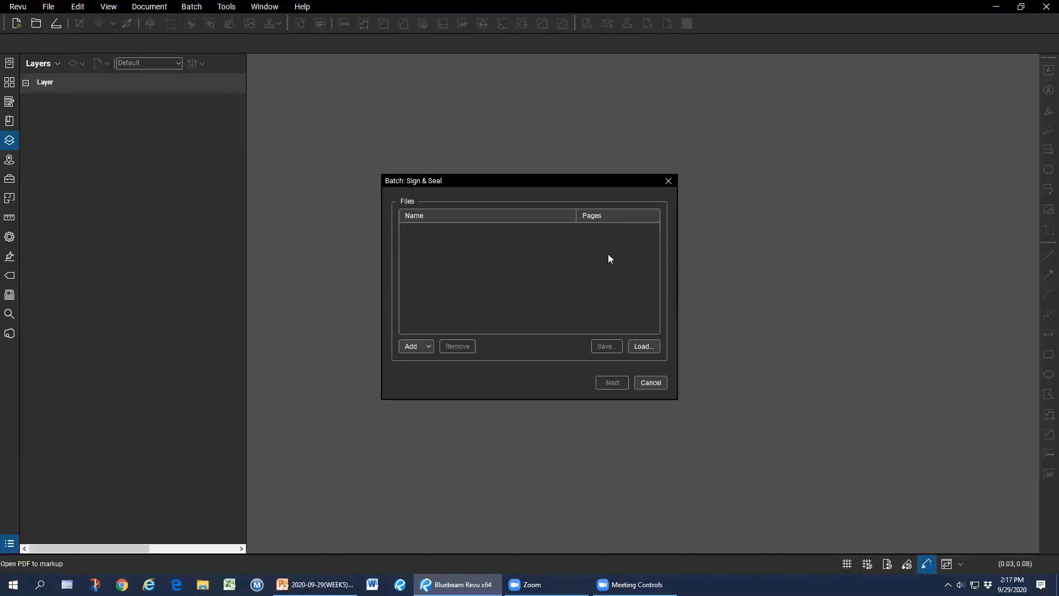
left_click(424, 346)
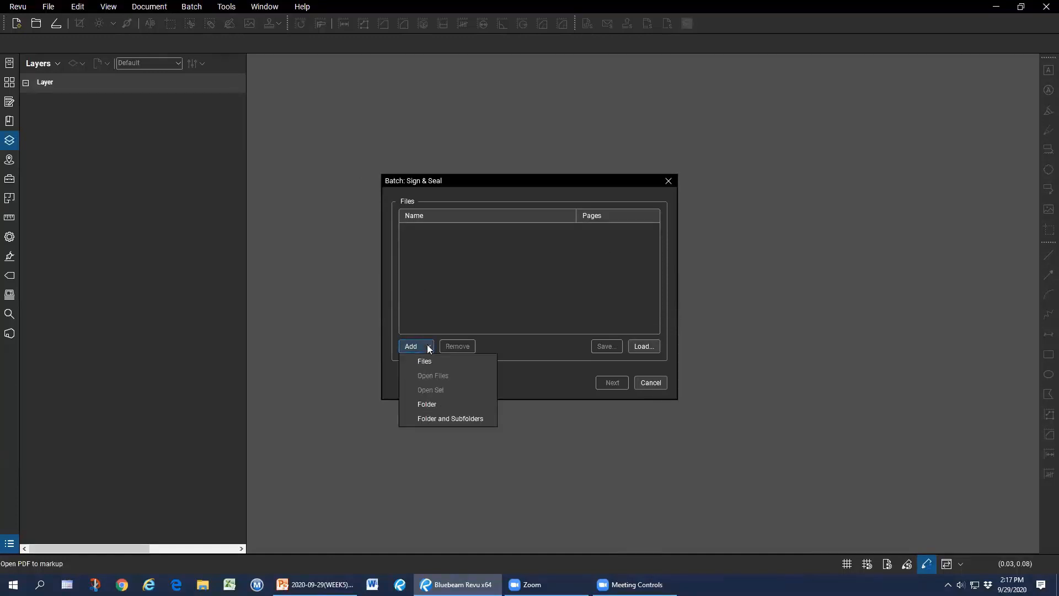
left_click(428, 362)
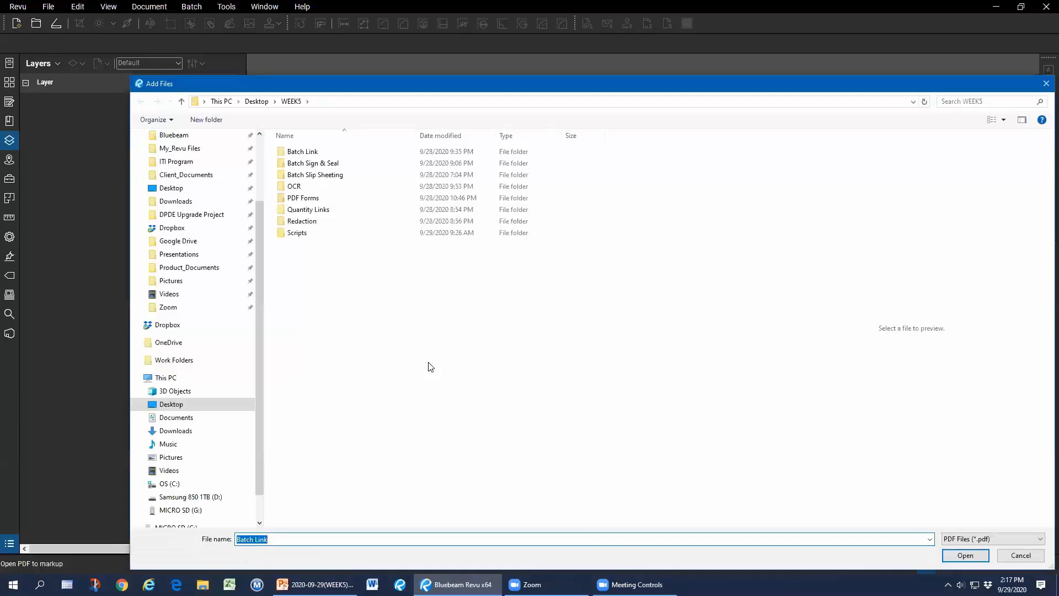
double_click(305, 161)
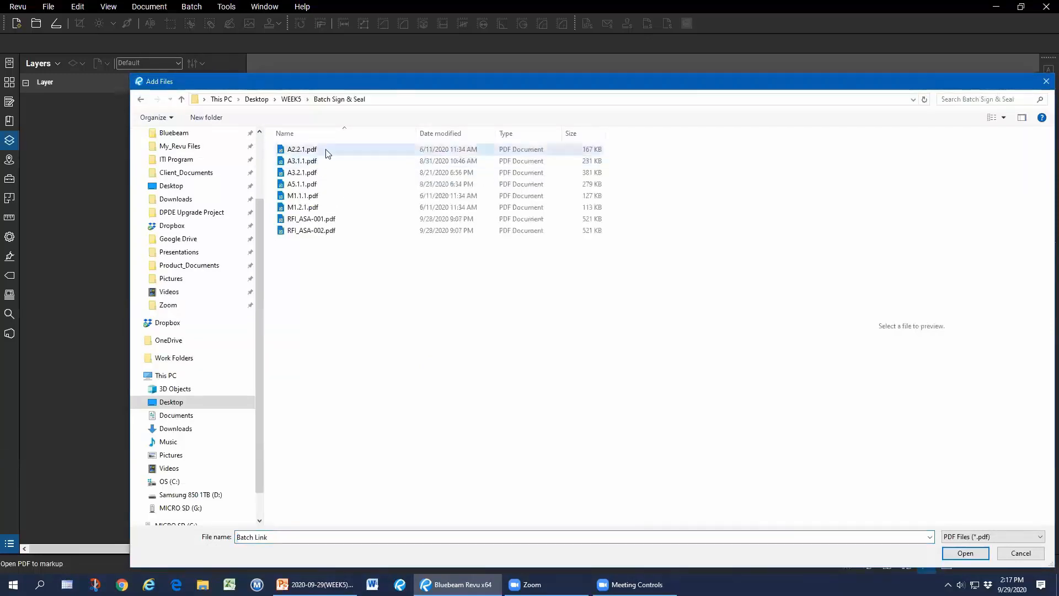
left_click(327, 151)
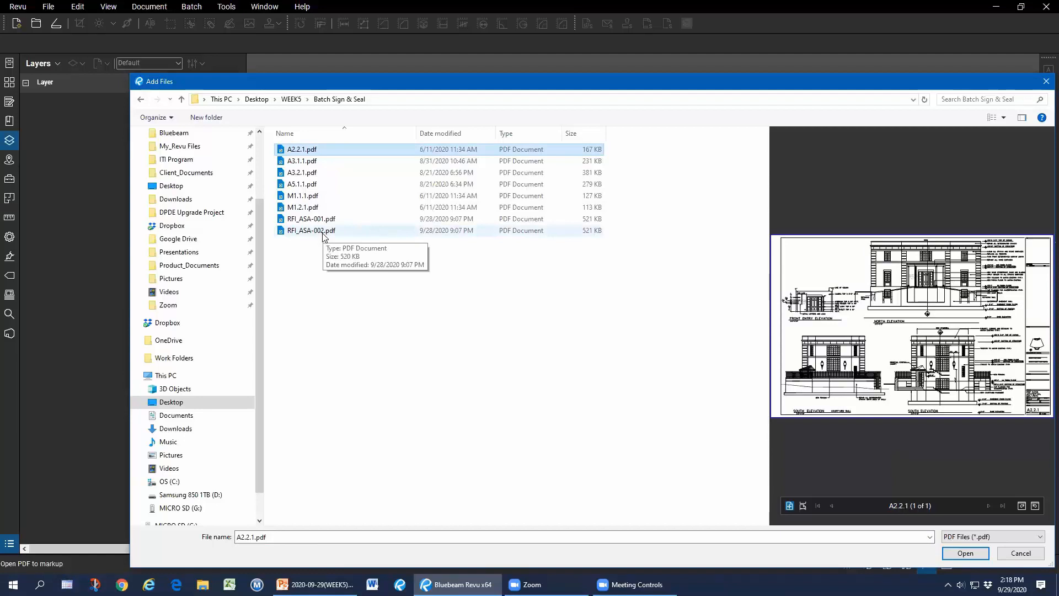
left_click(323, 231, "shift")
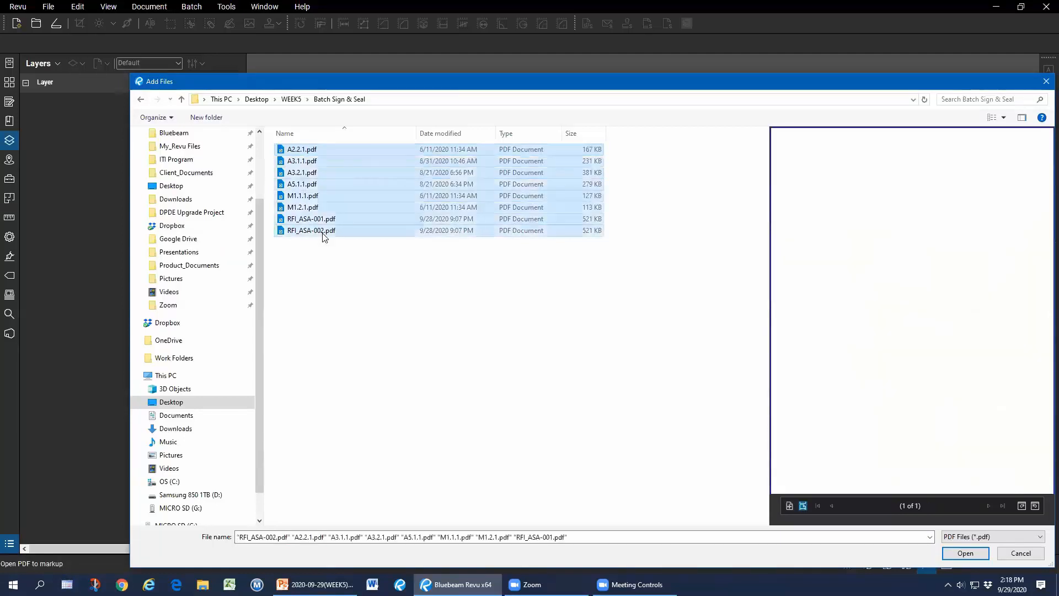
left_click(965, 553)
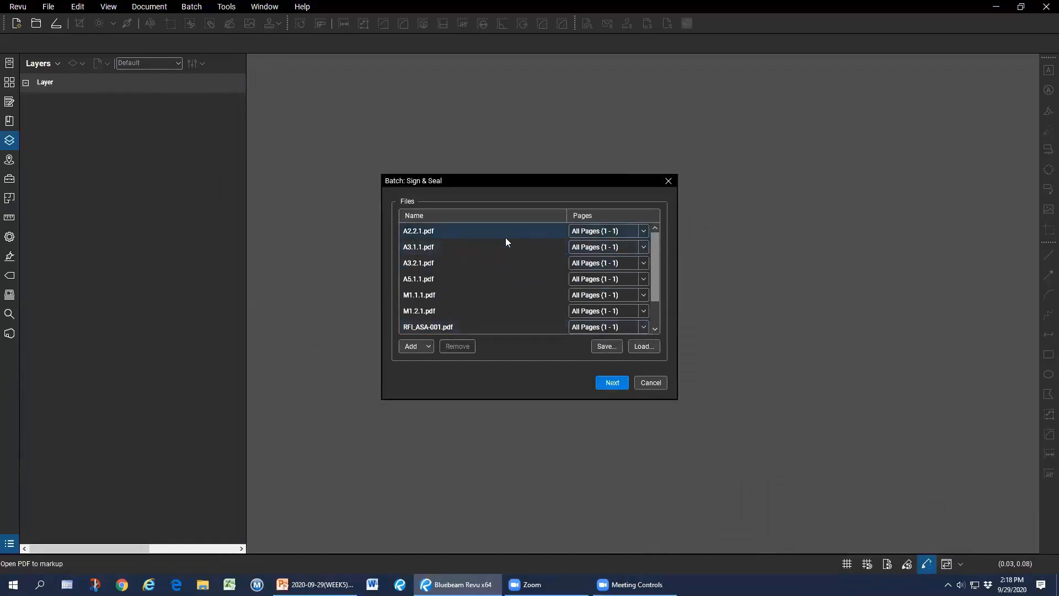
In the signing settings, keep the seal enabled using Seal-Colorized.pdf.
left_click(612, 383)
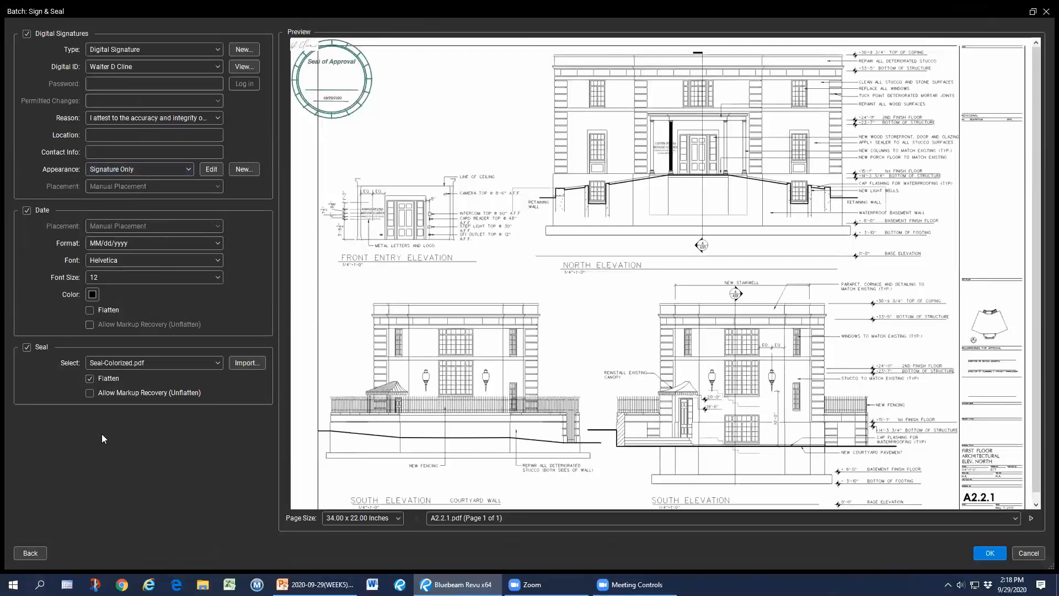
left_click(25, 349)
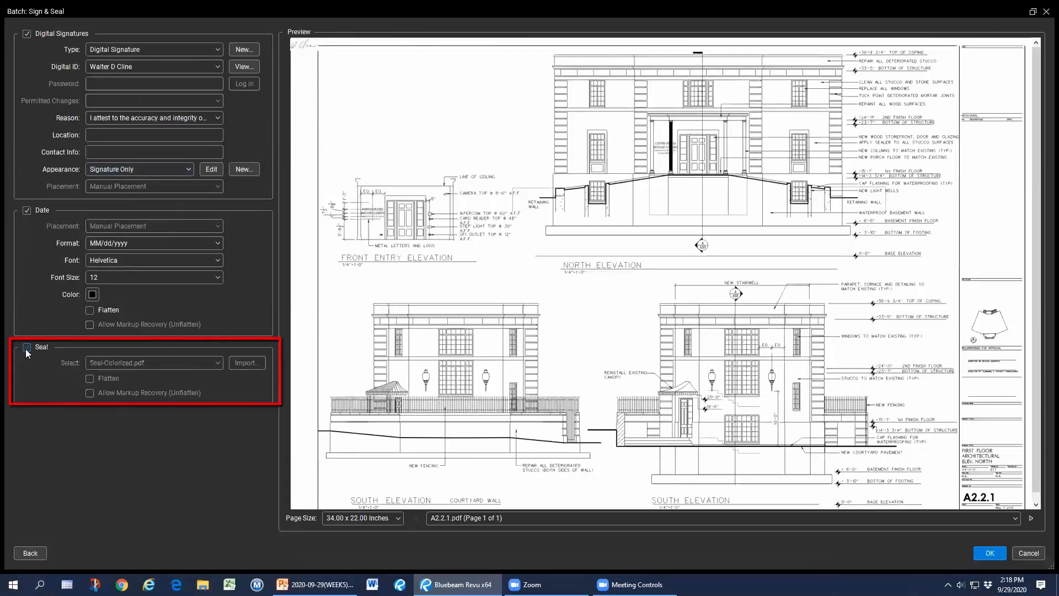
left_click(26, 348)
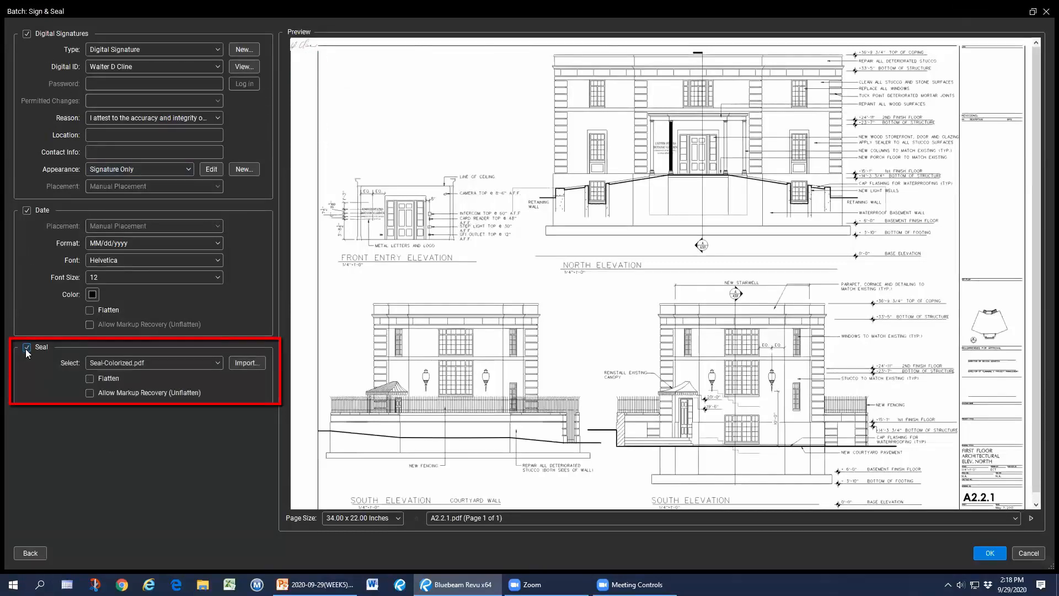
left_click(218, 366)
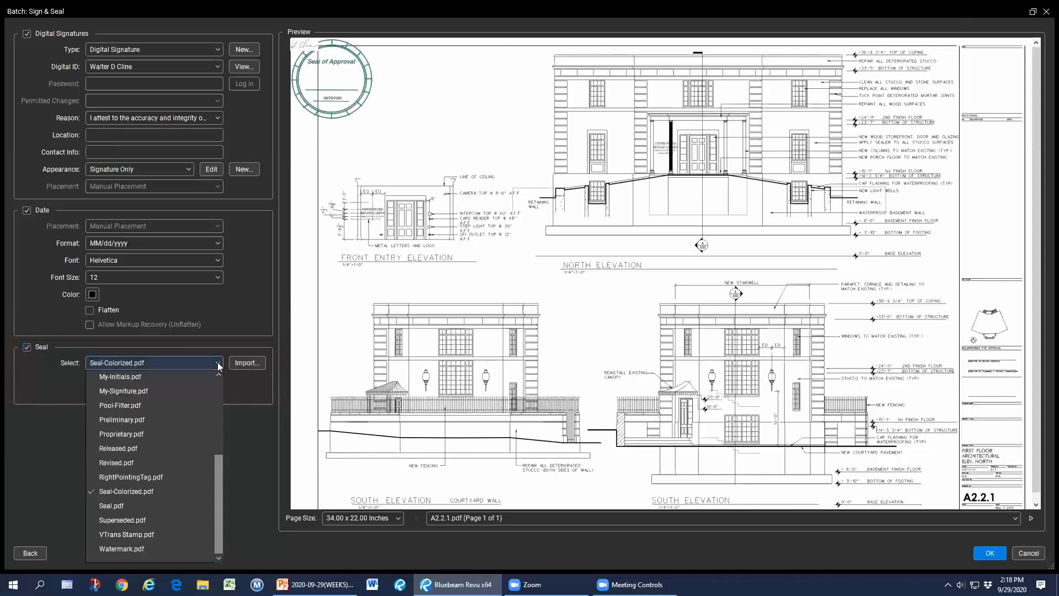
left_click(217, 364)
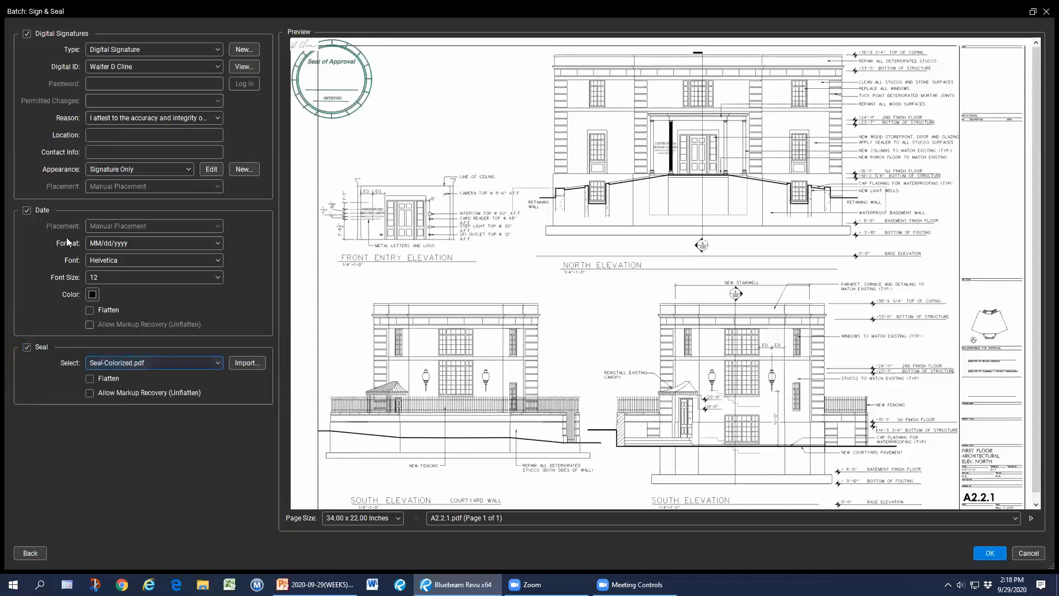
Keep the date stamp enabled and leave it unflattened.
left_click(28, 212)
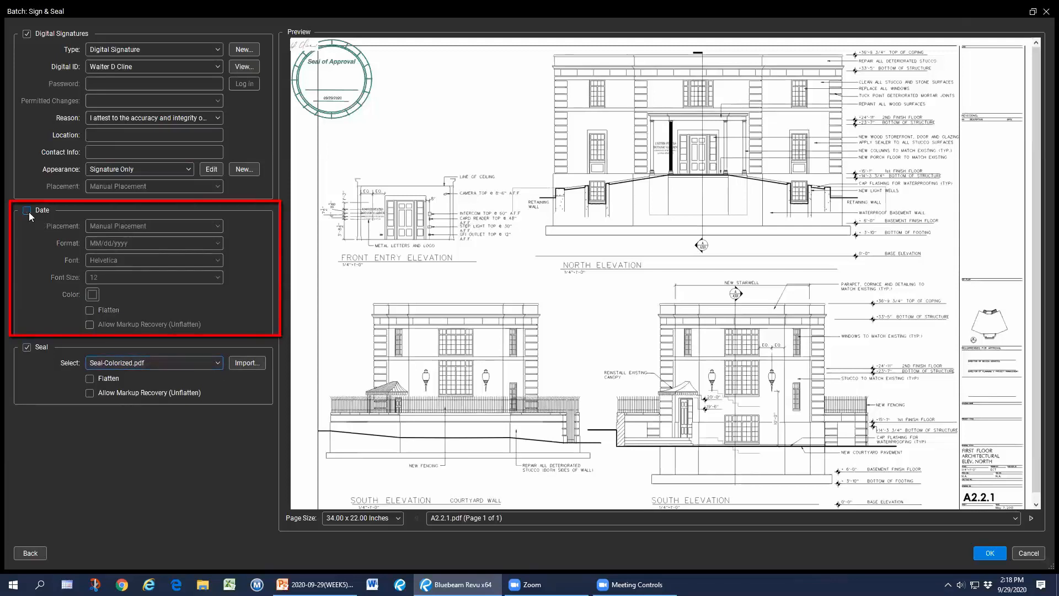
left_click(28, 211)
left_click(28, 212)
left_click(28, 211)
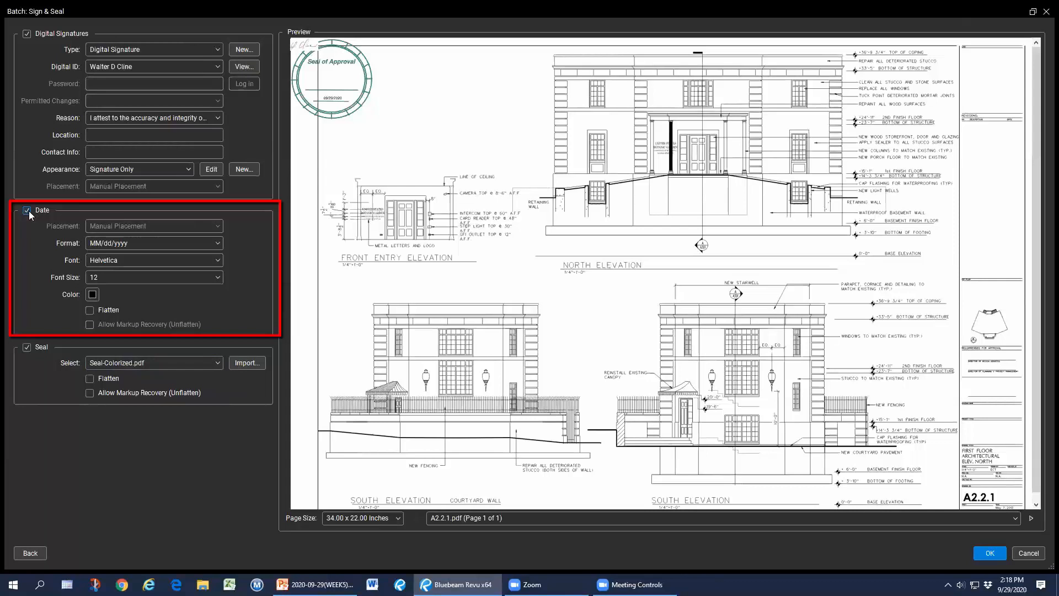
left_click(89, 311)
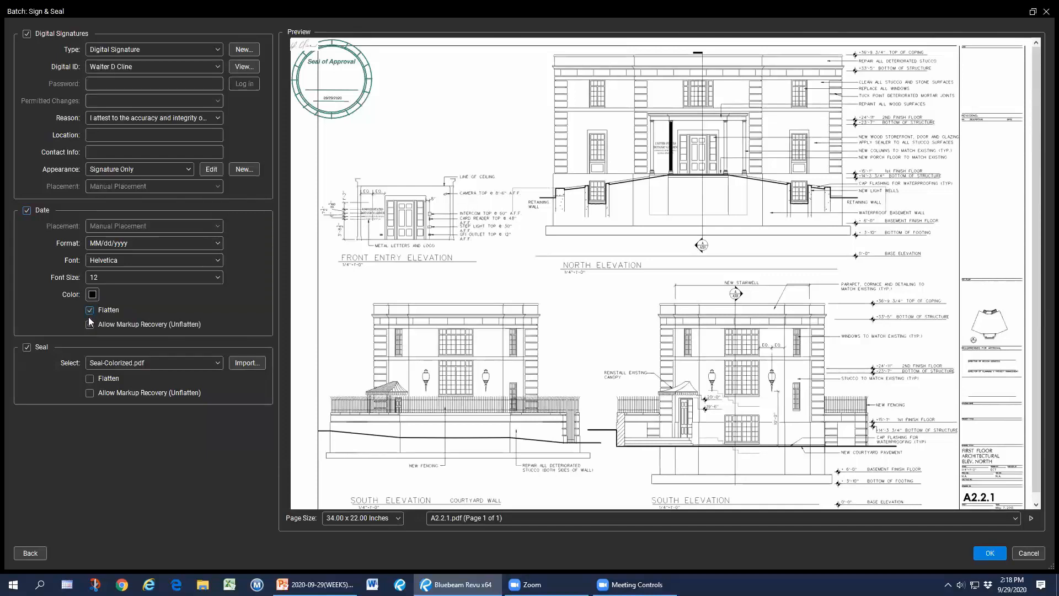
left_click(89, 310)
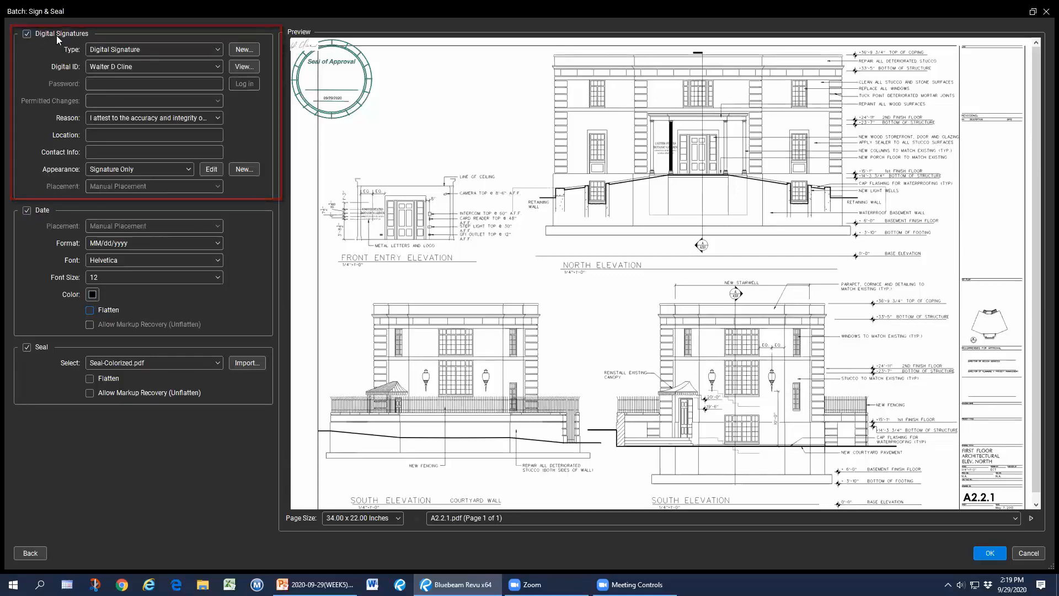
left_click(398, 519)
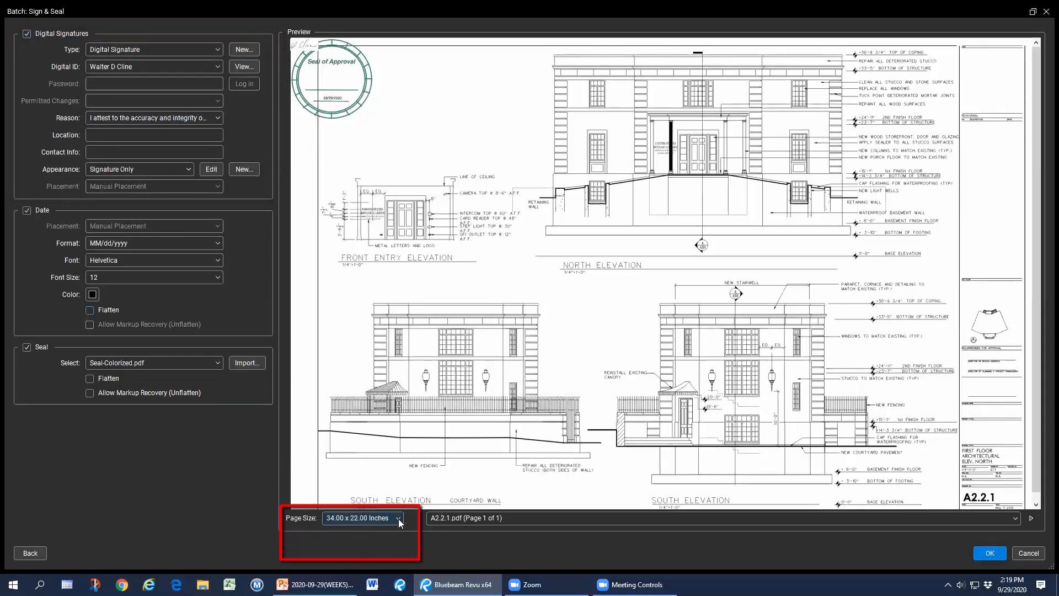
left_click(400, 523)
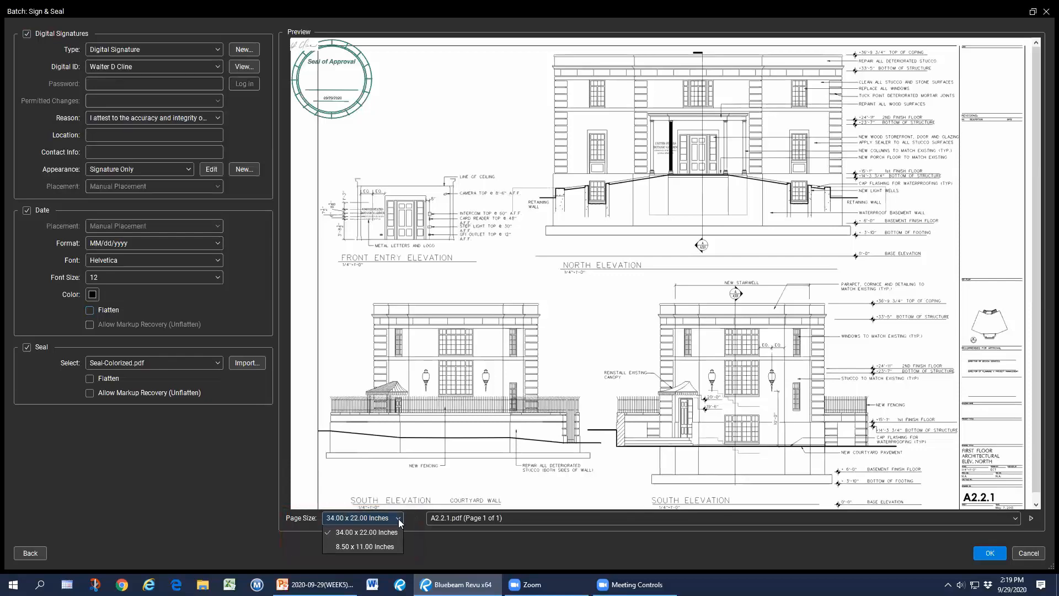
For 8.50 x 11.00 pages, shrink the seal onto the Response box with signature inside and date beside it.
left_click(385, 546)
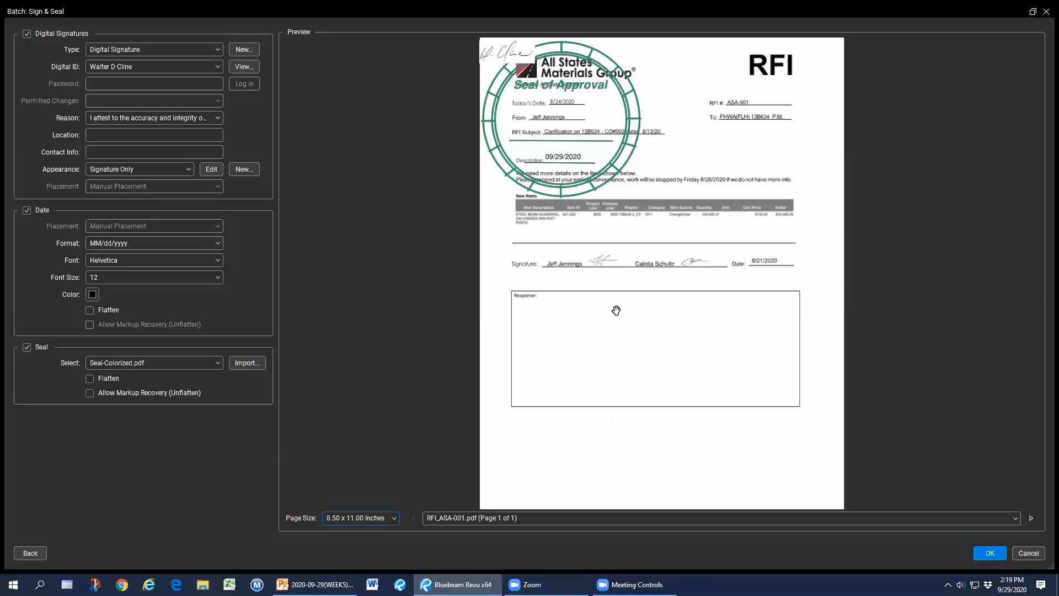
left_click(588, 160)
left_click_drag(613, 142, 704, 433)
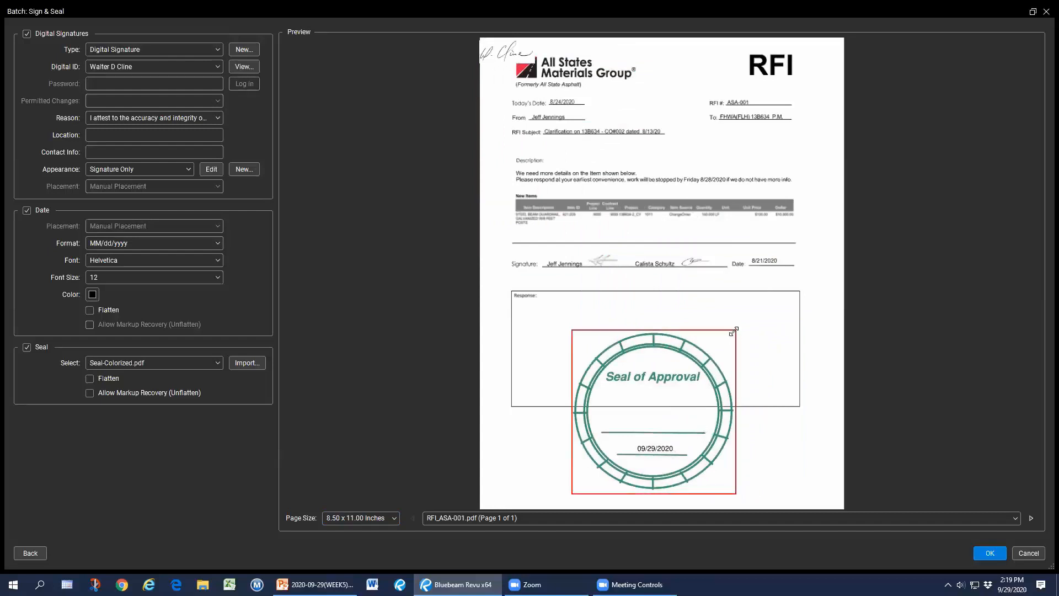
left_click_drag(734, 335, 728, 340)
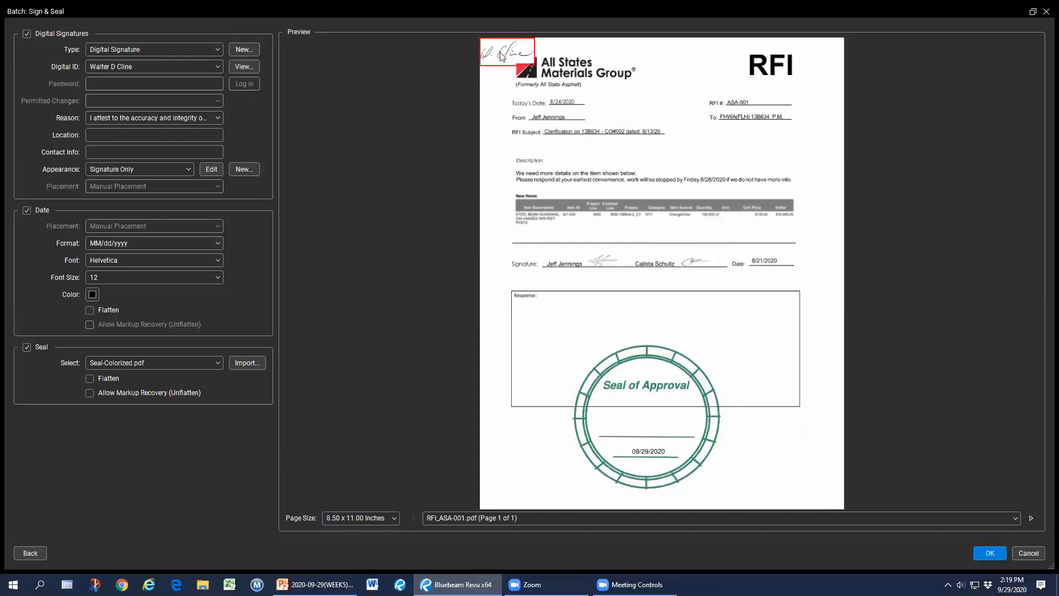
mouse_move(502, 55)
left_mouse_down()
mouse_move(597, 336)
mouse_move(643, 427)
left_mouse_up()
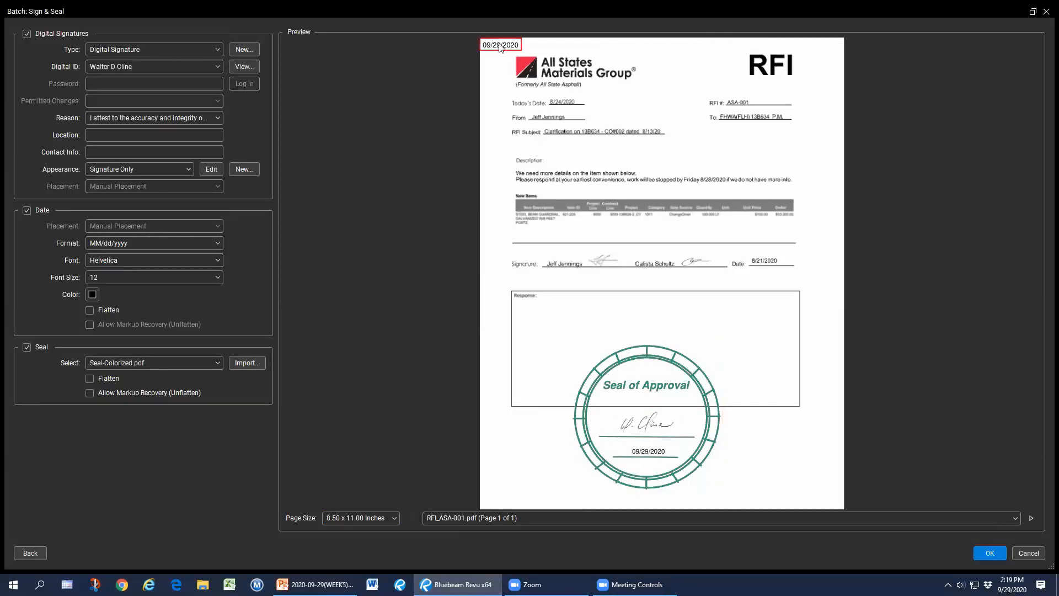
left_click_drag(500, 48, 778, 419)
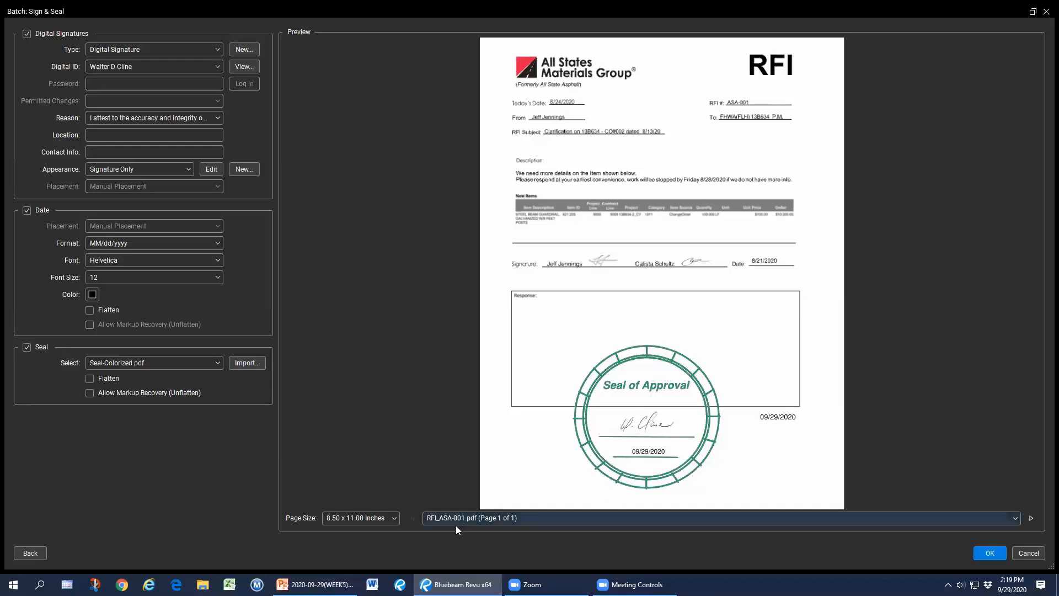
For 34.00 x 22.00 sheets, shrink the seal into the title block and put the signature on it.
left_click(365, 517)
left_click(359, 532)
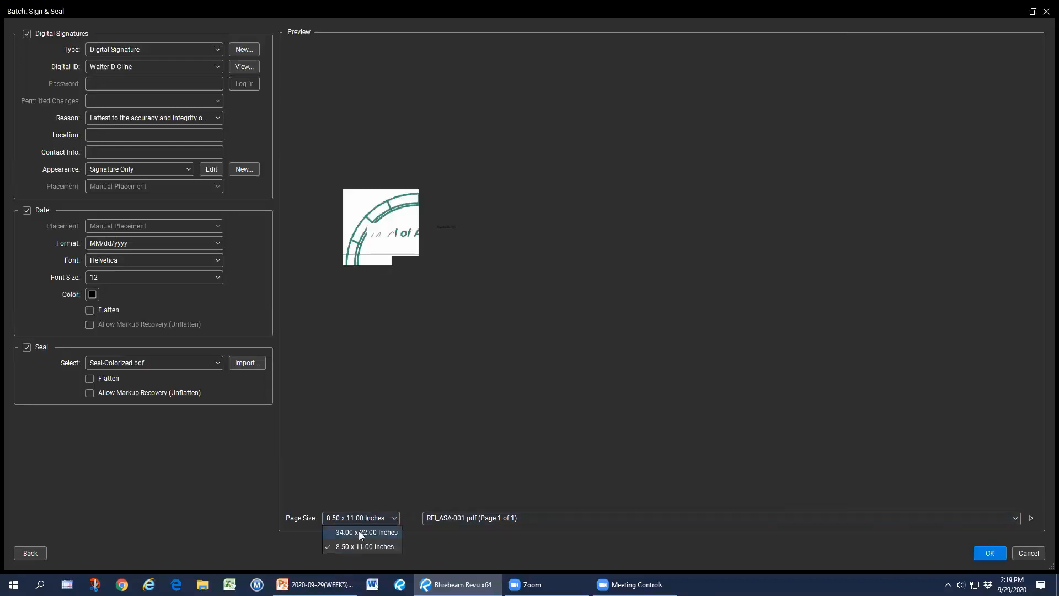
left_click_drag(347, 75, 984, 235)
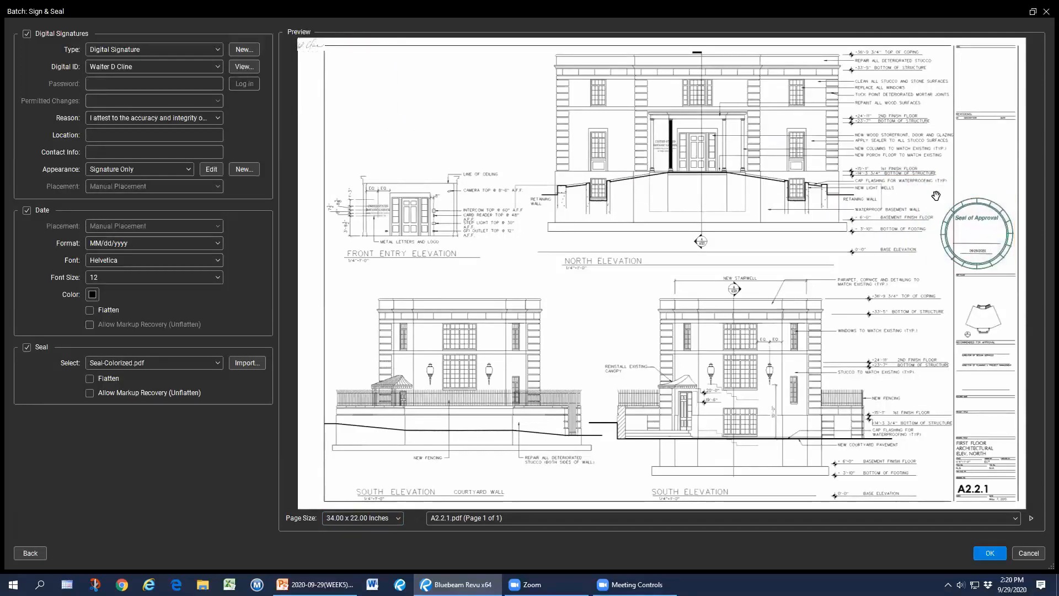
left_click_drag(957, 209, 967, 218)
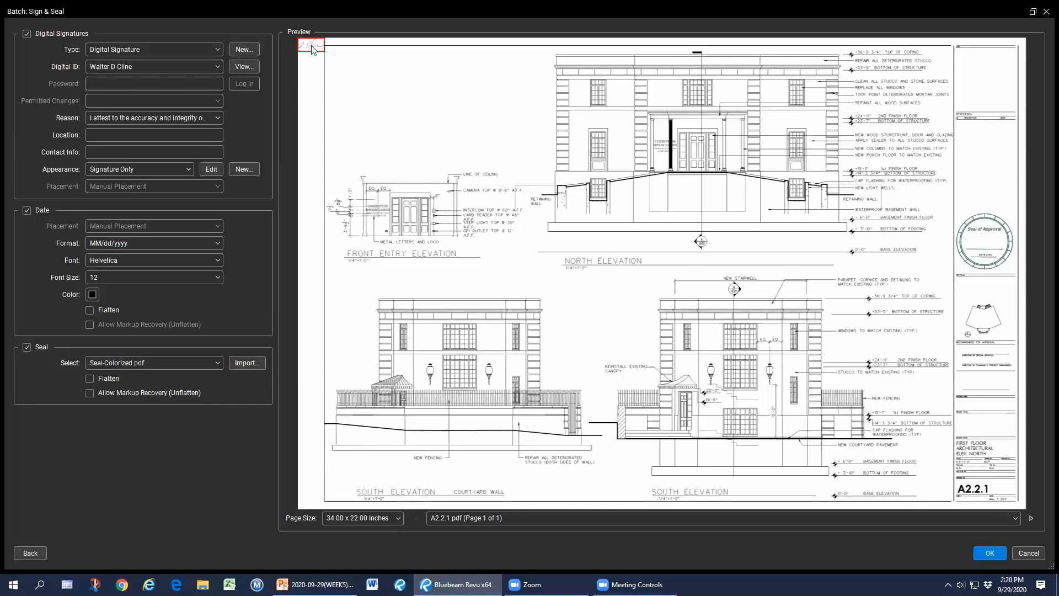
left_click_drag(317, 48, 986, 247)
Apply signing to all eight files, confirming the multi-file save and entering the private key password.
left_click(997, 556)
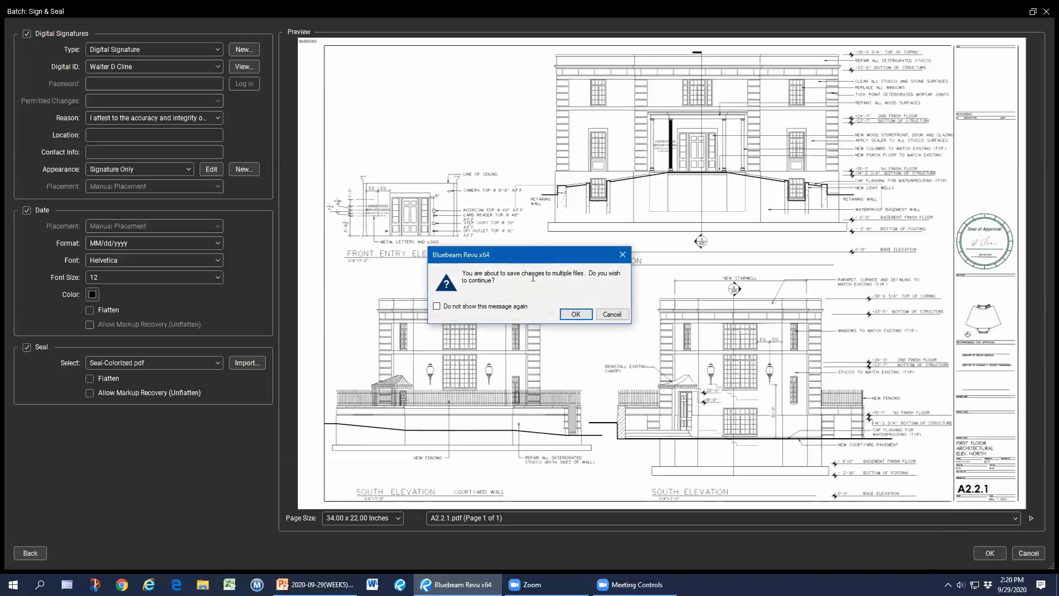
left_click(575, 315)
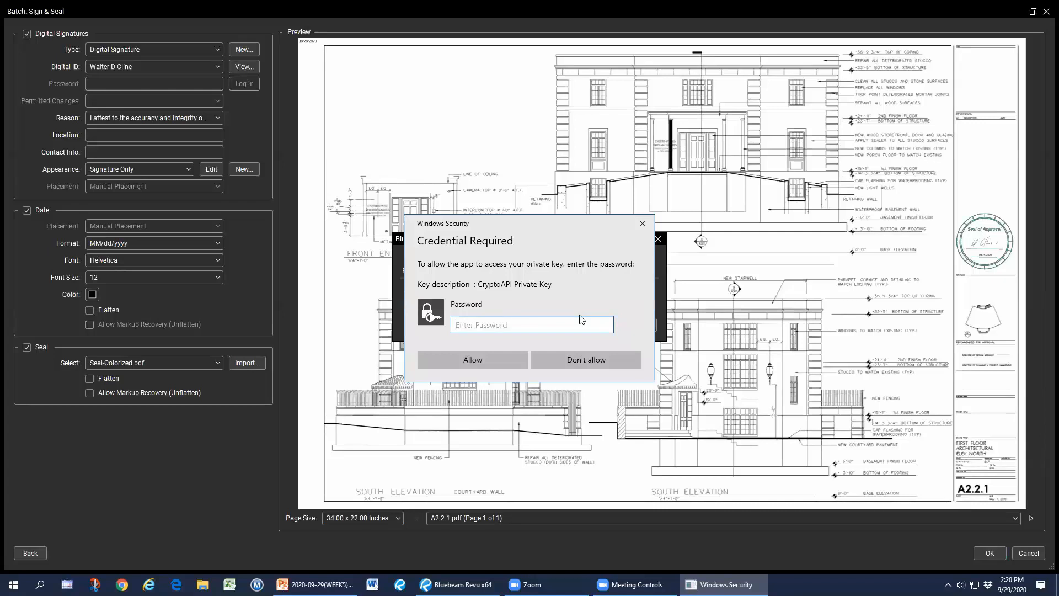
type("•••••••••••")
key("Return")
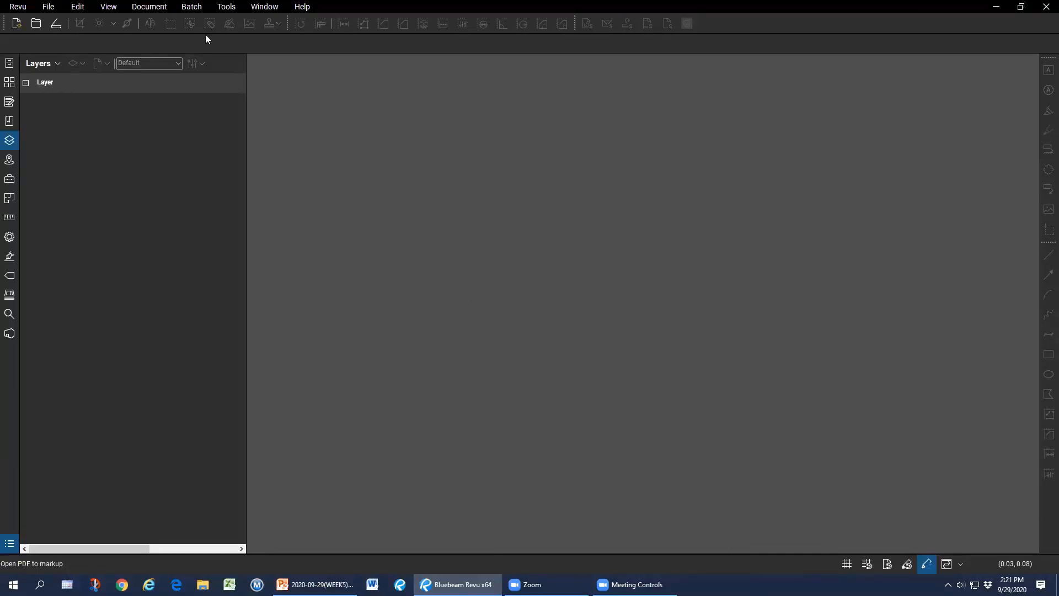
Start a new Batch Sign & Seal with Empty-03 through Empty-05.pdf from the Scripts folder.
left_click(192, 6)
left_click(225, 95)
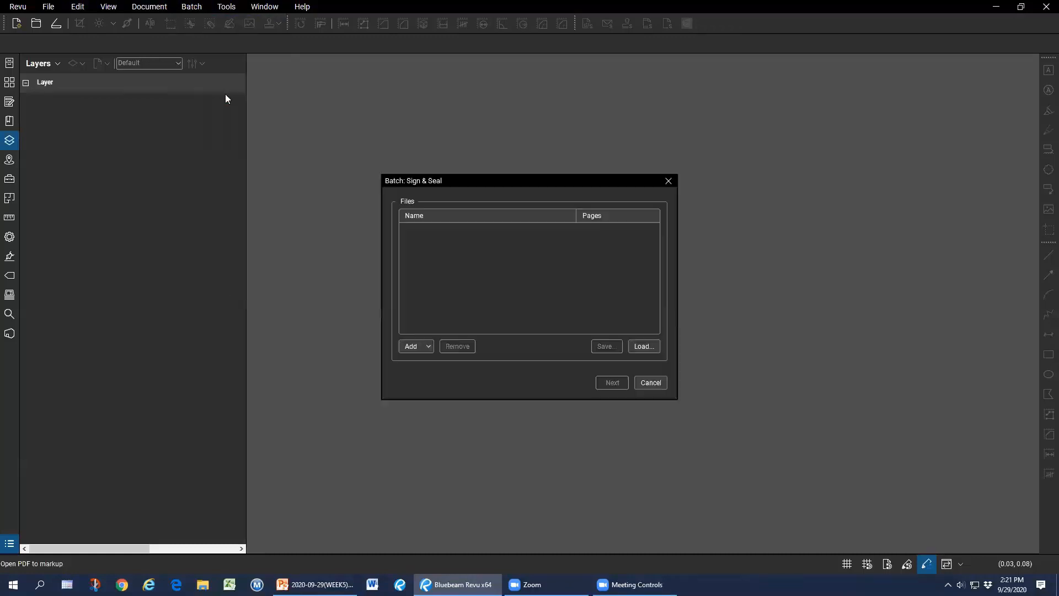
left_click(423, 345)
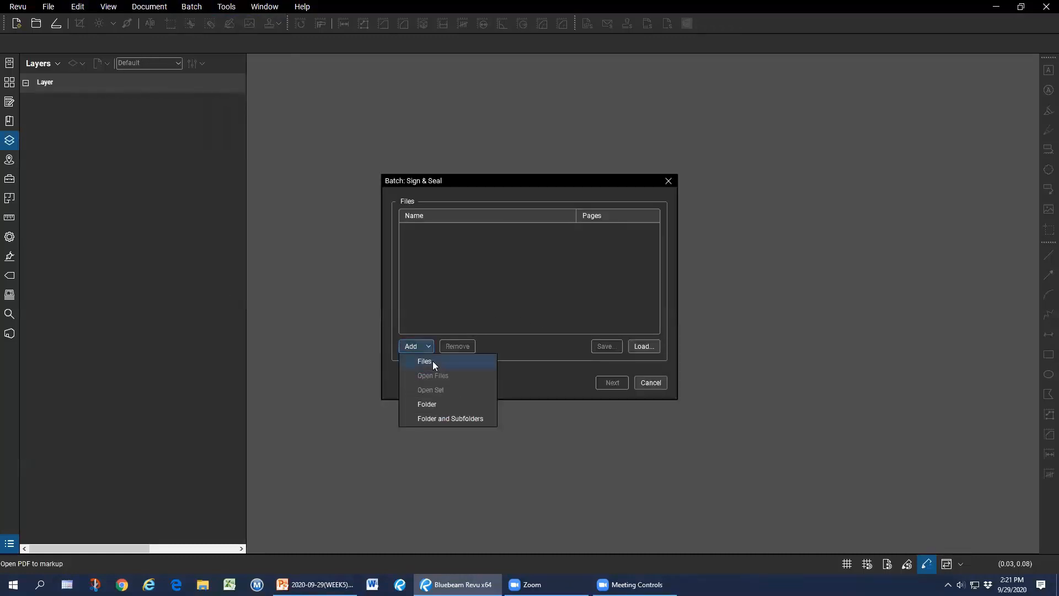
left_click(434, 362)
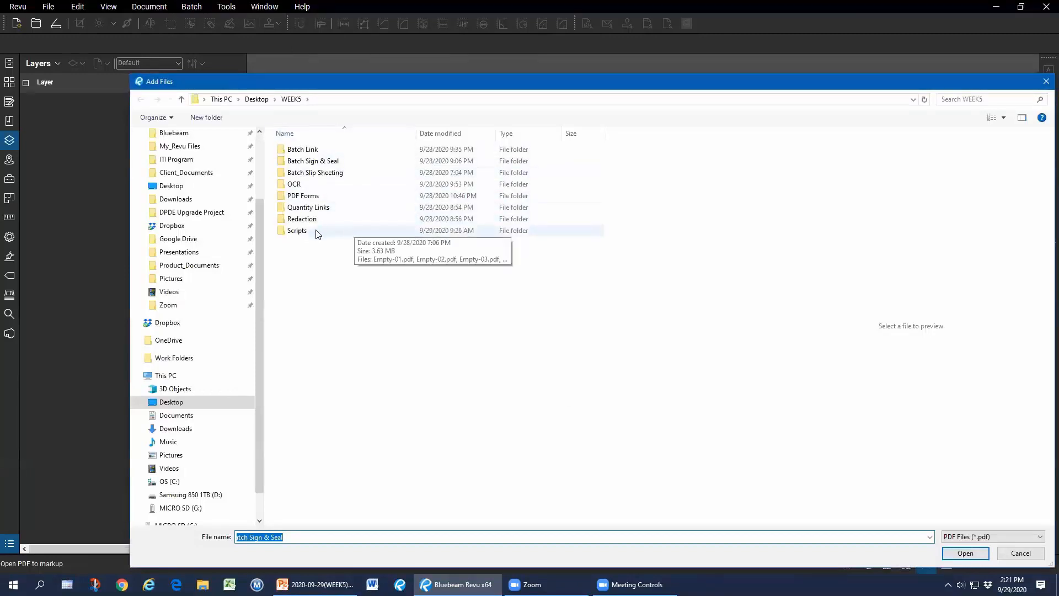
double_click(298, 230)
left_click(334, 173)
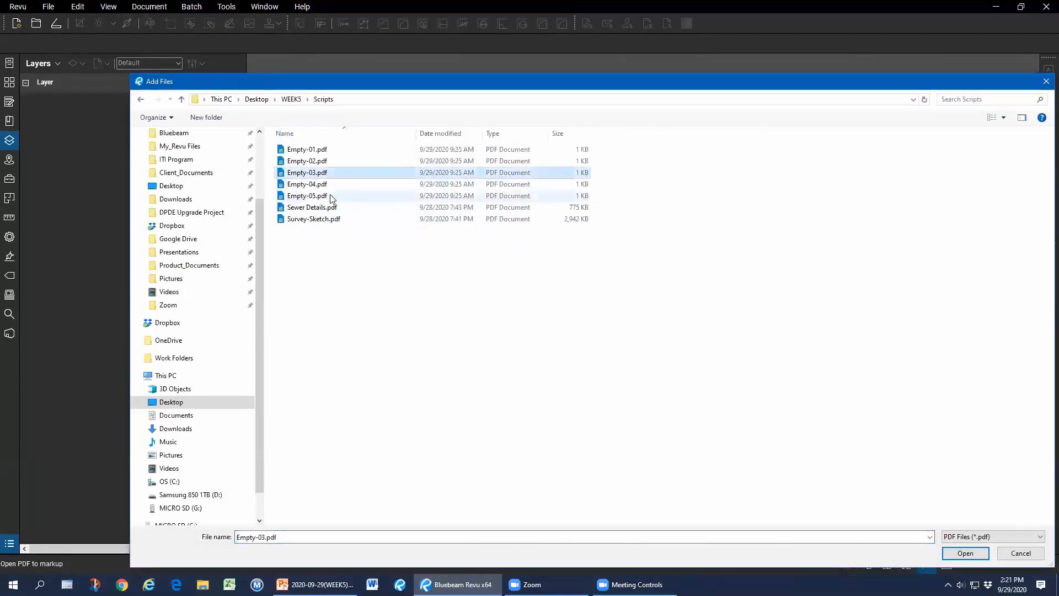
left_click(331, 196, "shift")
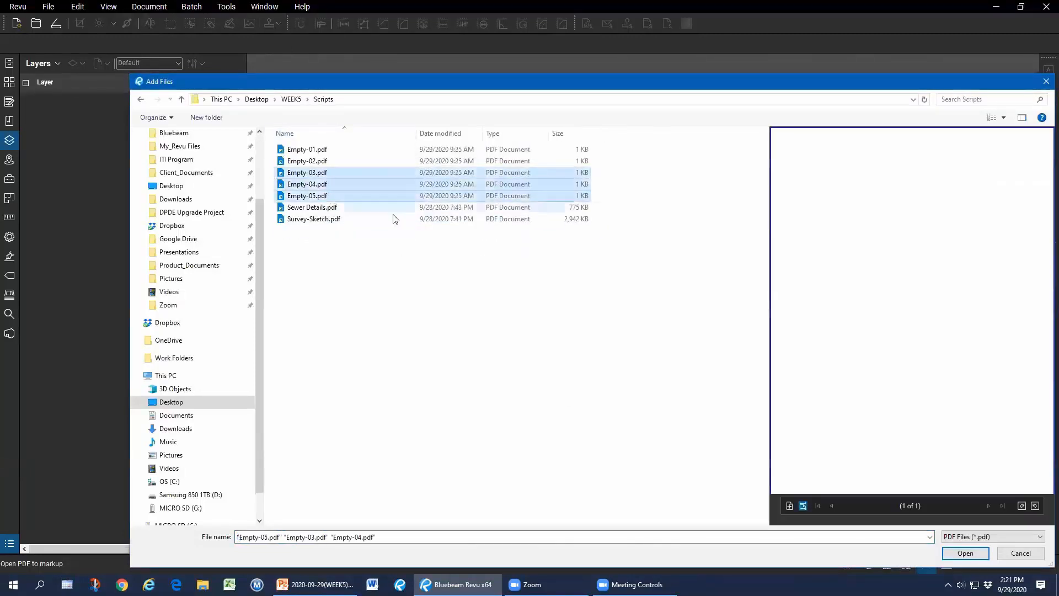
left_click(966, 554)
Review the signing settings full screen, keeping the digital signature type and signature-only appearance.
left_click(614, 383)
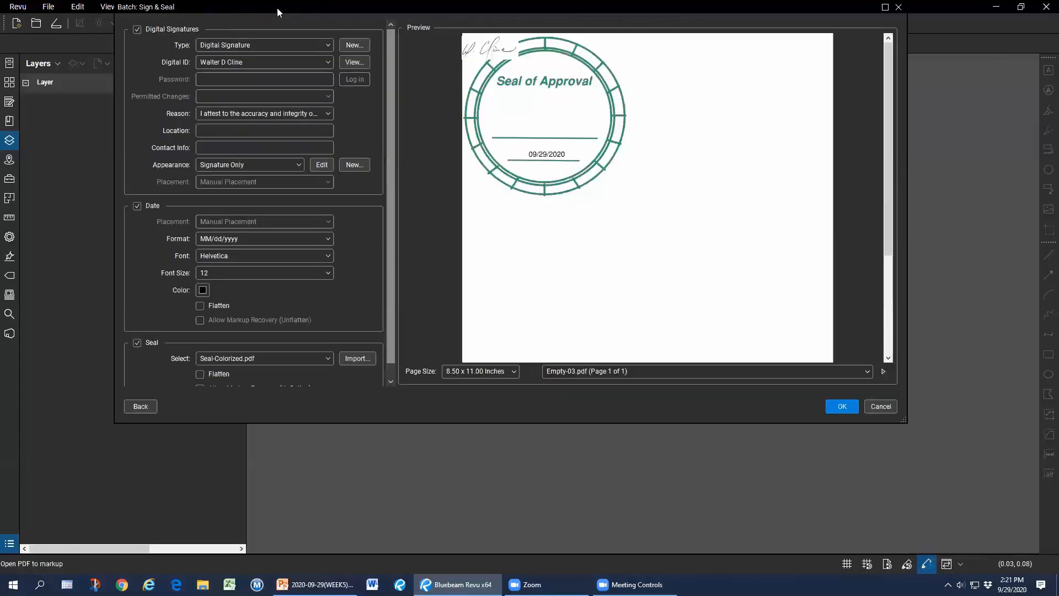
double_click(277, 5)
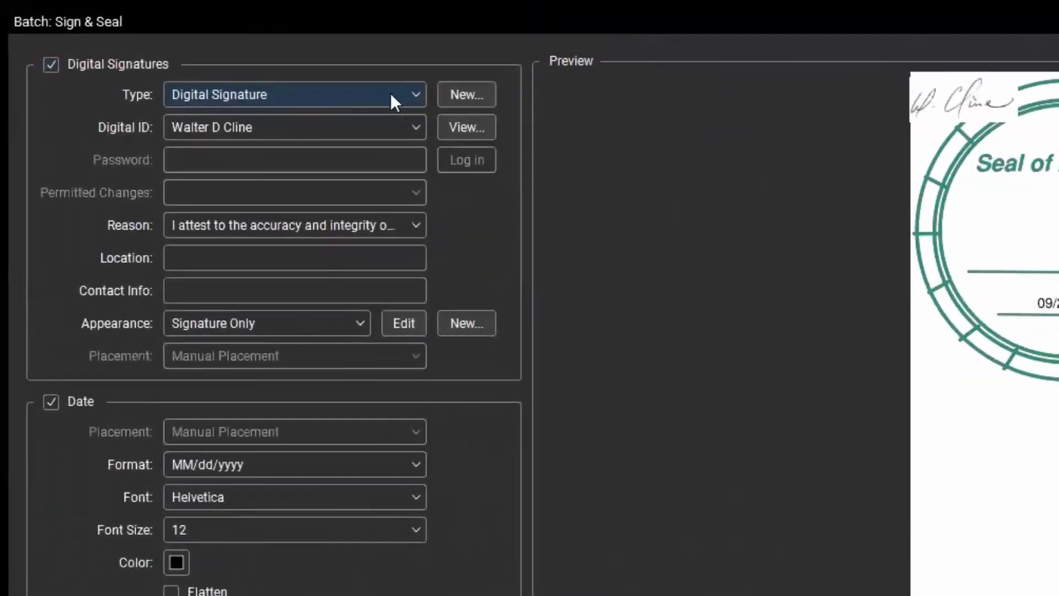
left_click(413, 93)
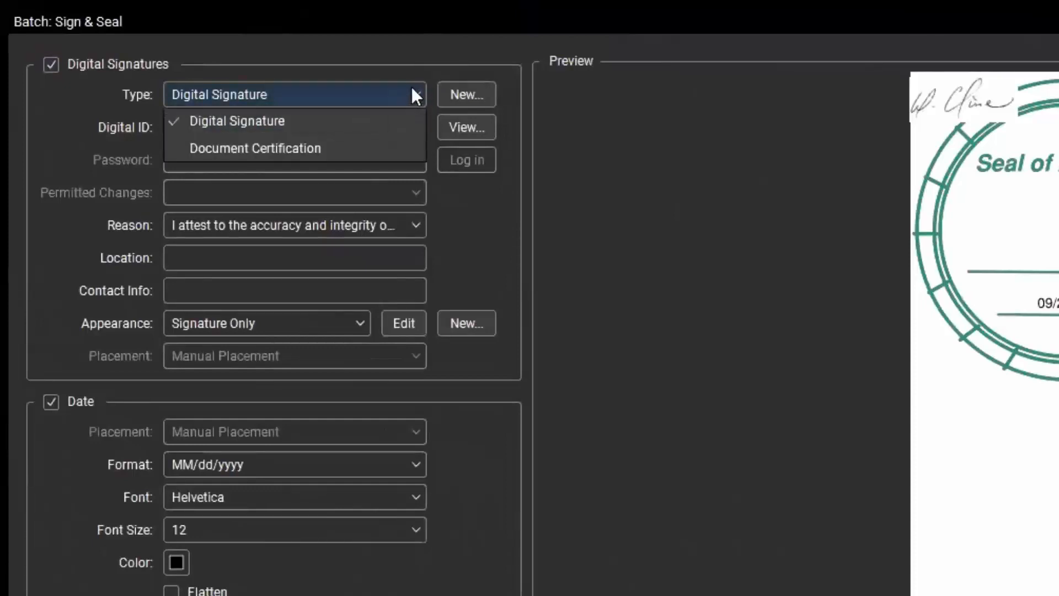
left_click(412, 89)
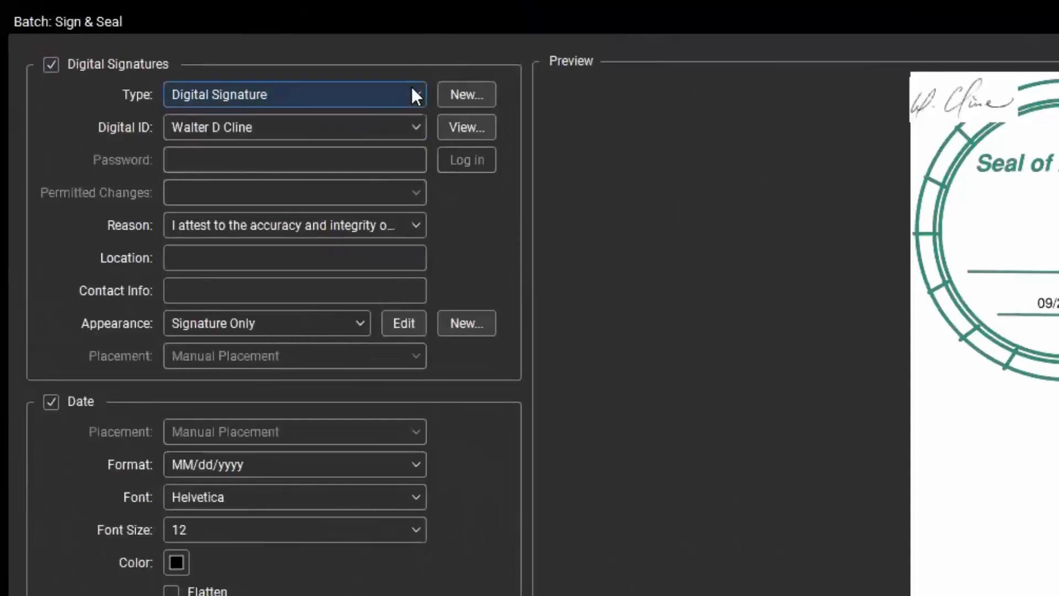
left_click(306, 320)
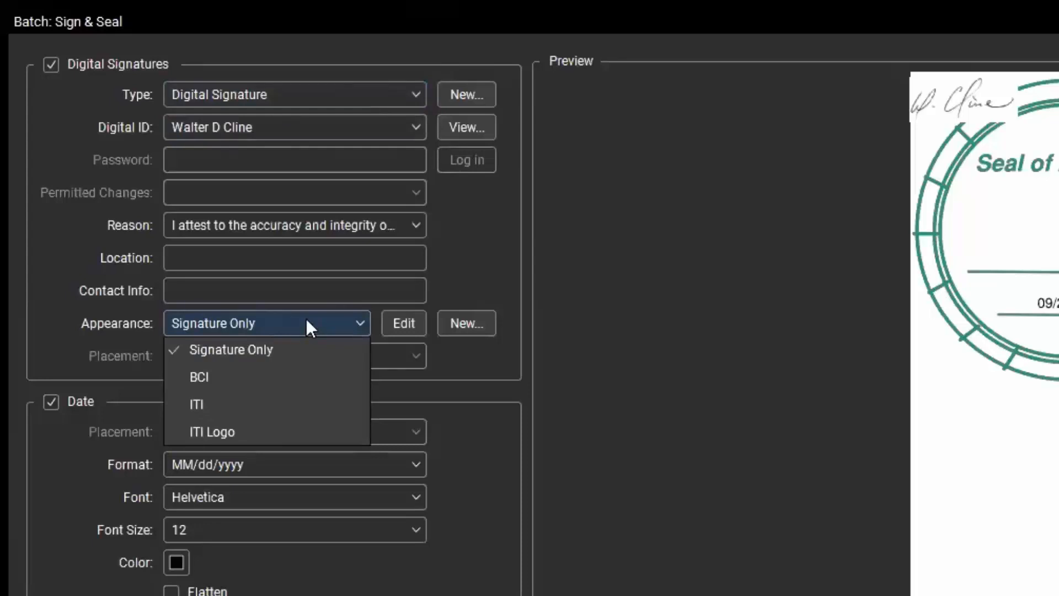
left_click(306, 319)
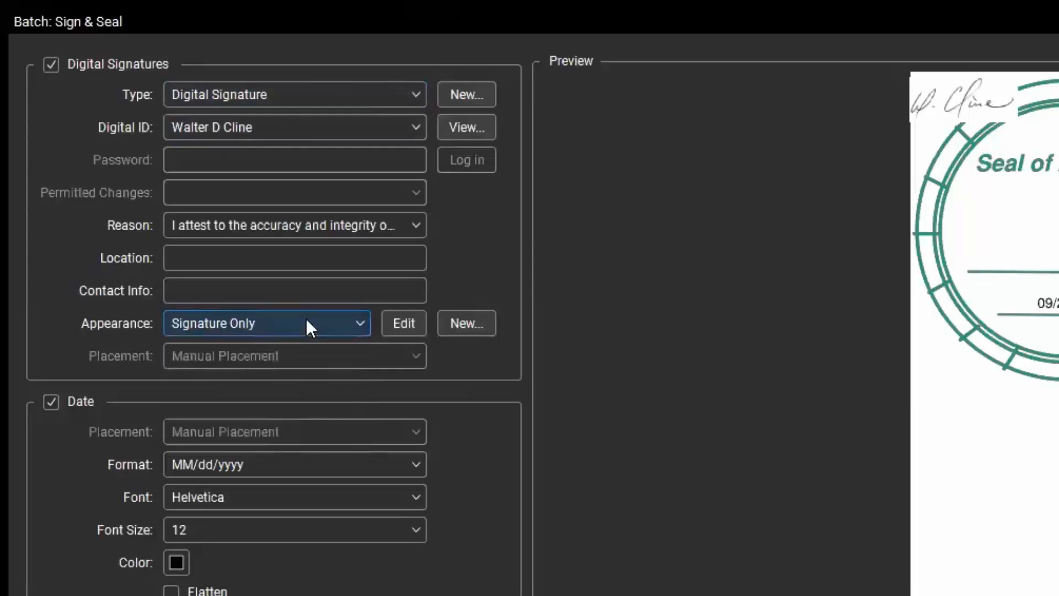
Switch the type to Document Certification permitting form filling and signatures, then cancel the batch.
left_click(416, 97)
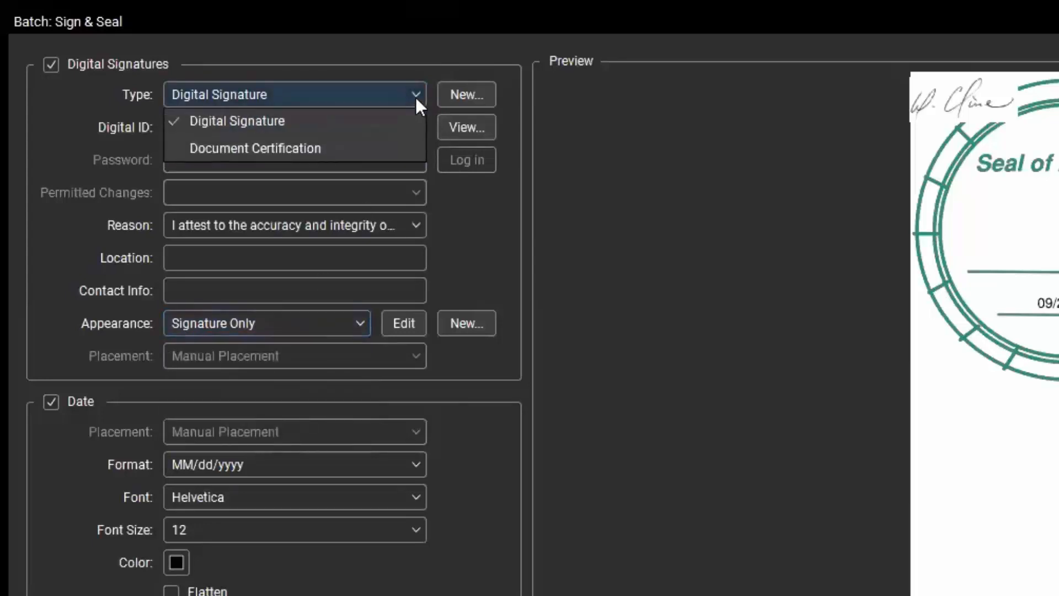
left_click(330, 148)
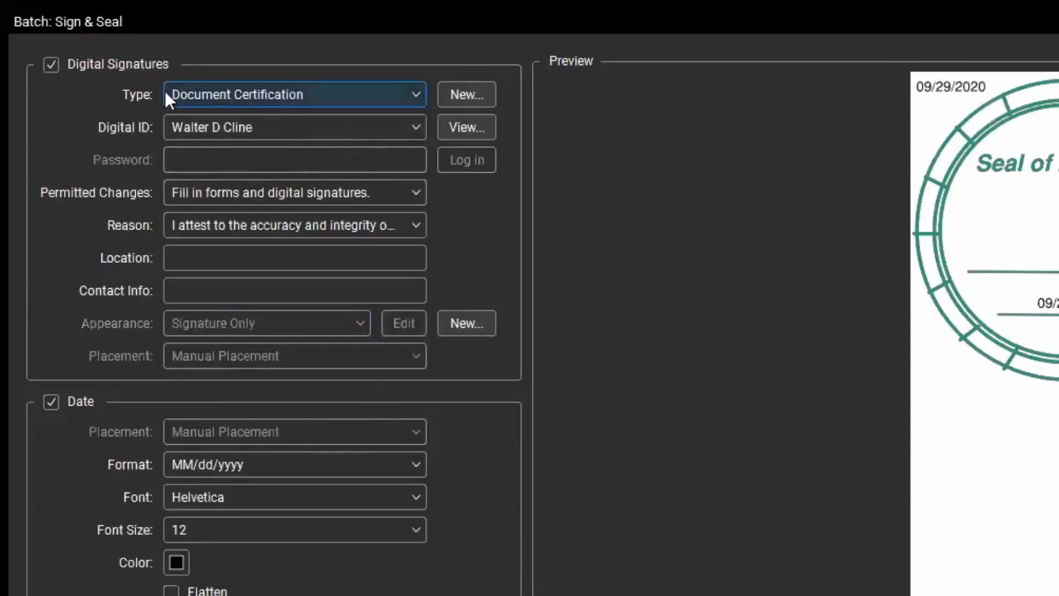
left_click(411, 194)
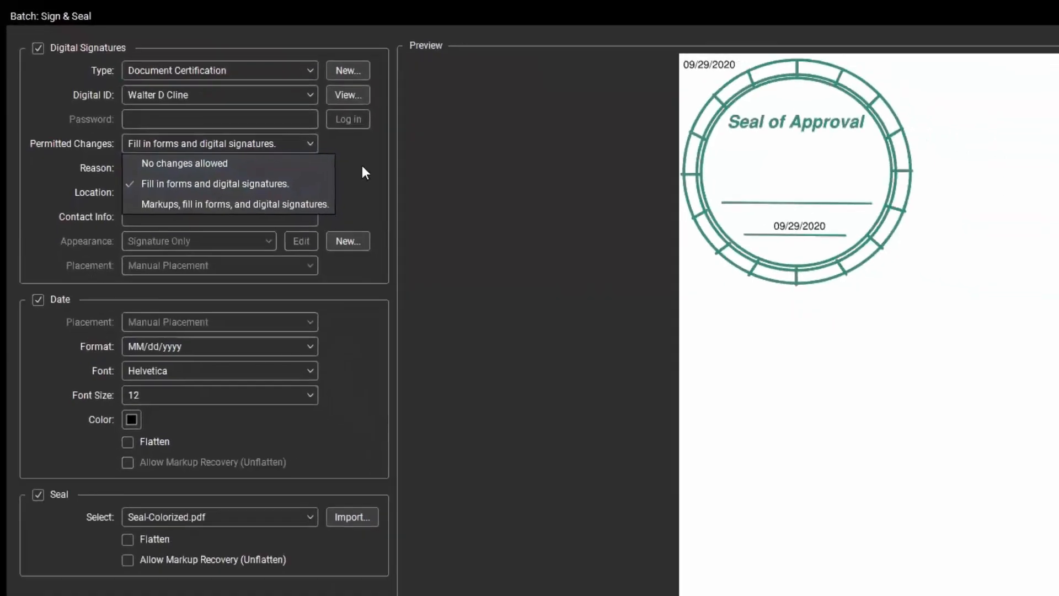
left_click(482, 220)
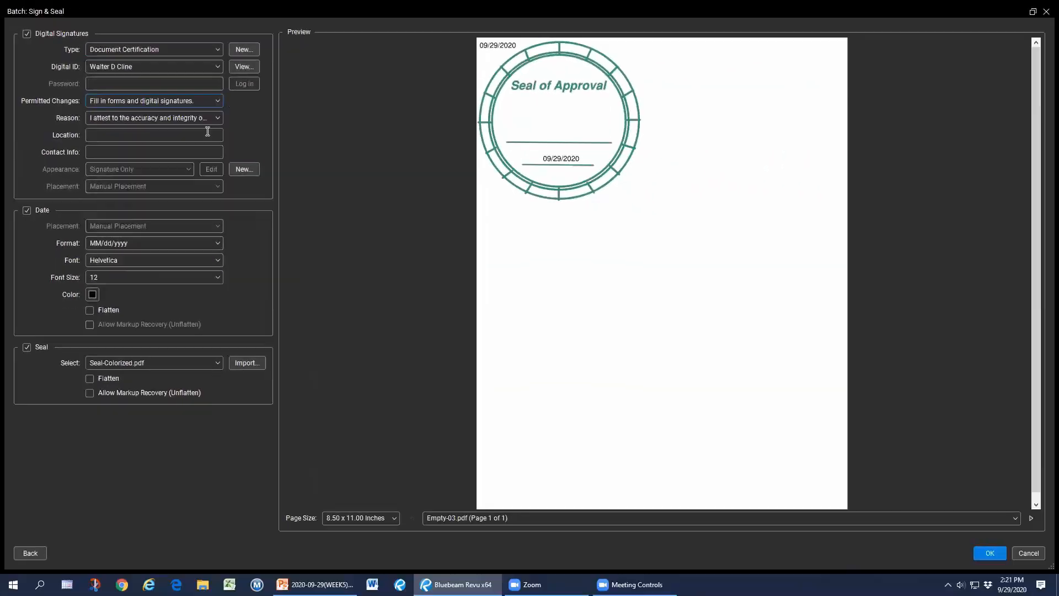
left_click(1030, 552)
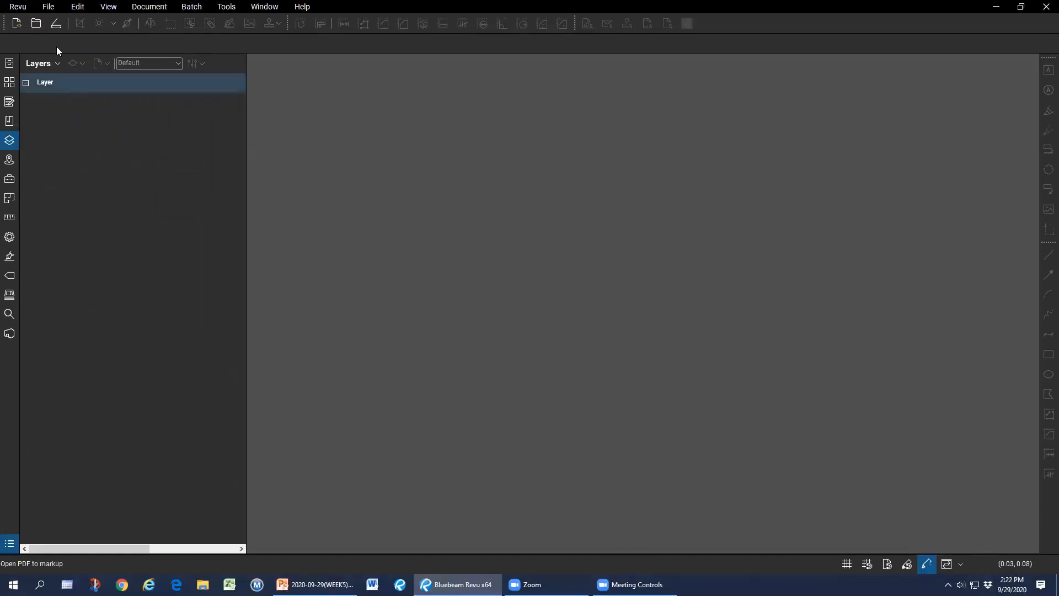
Open all eight signed PDFs from WEEK5 > Batch Sign & Seal and view sheet A5.1.1.
left_click(36, 23)
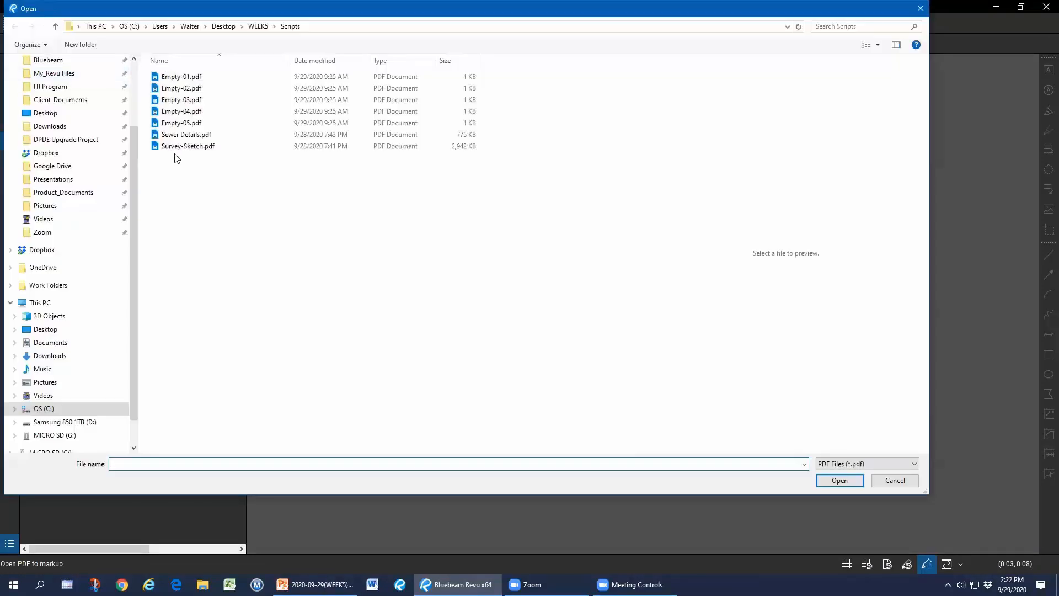
left_click(254, 27)
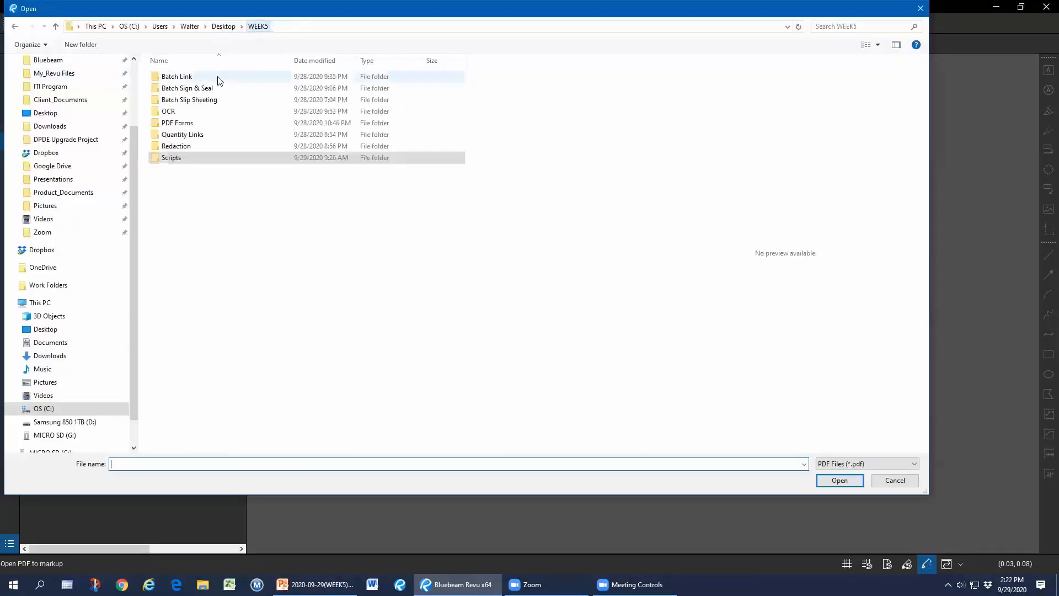
left_click(190, 90)
double_click(189, 90)
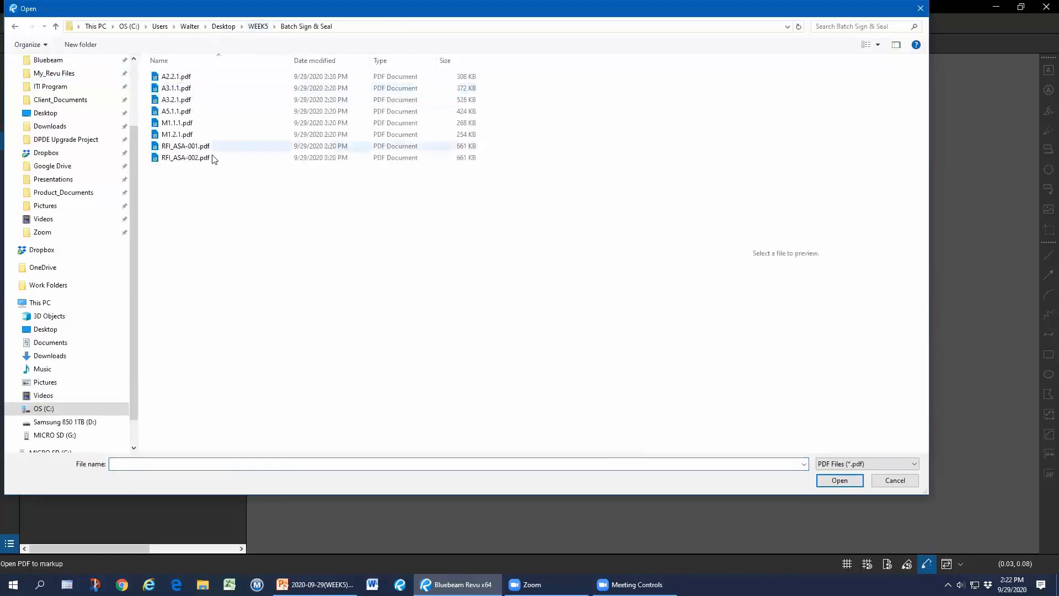
left_click_drag(211, 196, 156, 68)
left_click(842, 481)
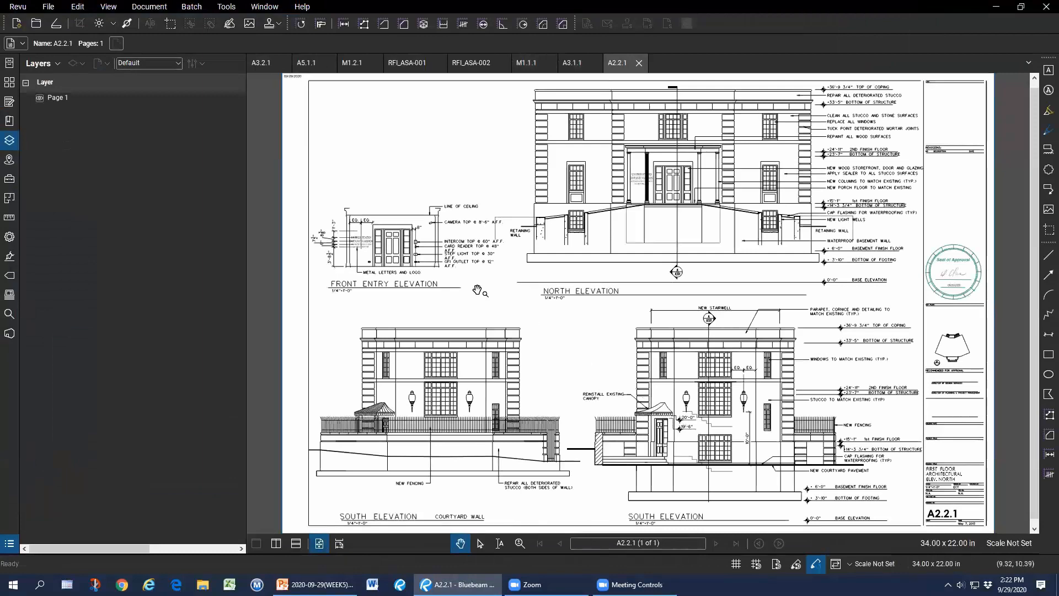
left_click(307, 65)
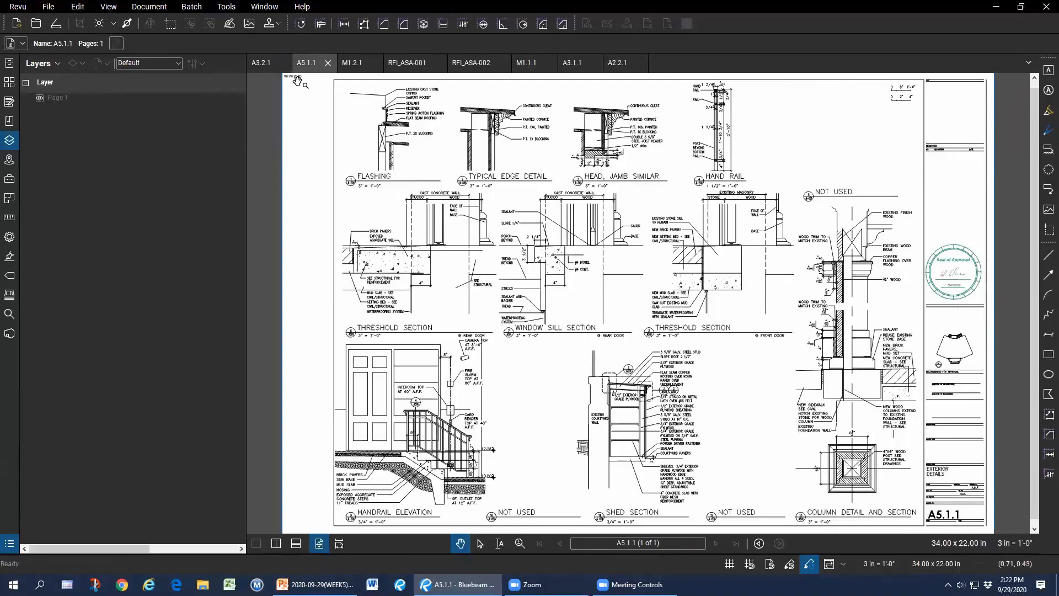
mouse_move(953, 273)
Confirm the Rev.1 seal signature on A5.1.1 is valid, then switch to M1.1.1.
left_click(9, 256)
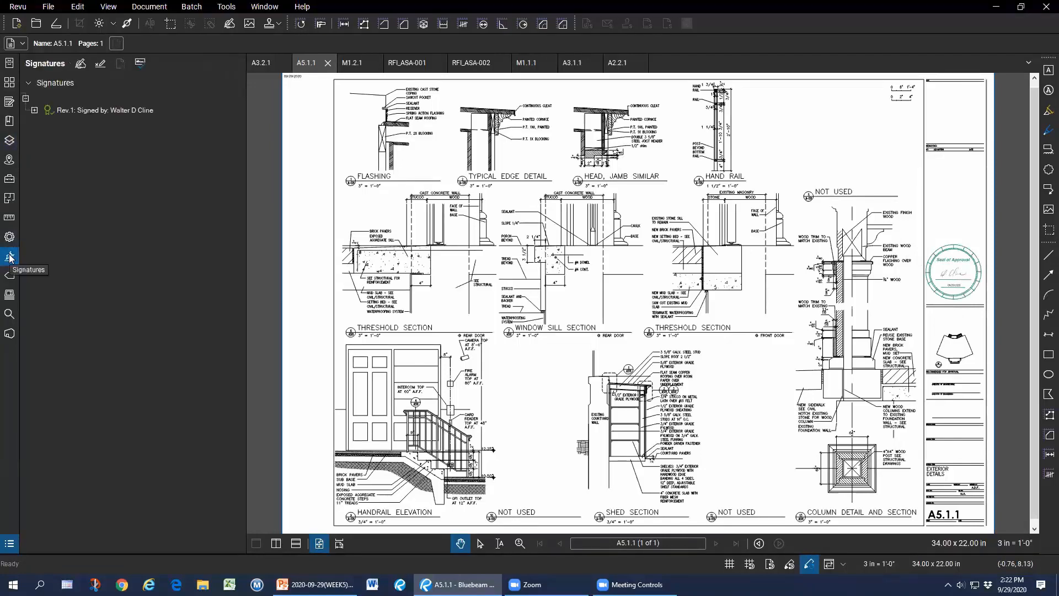
left_click(34, 110)
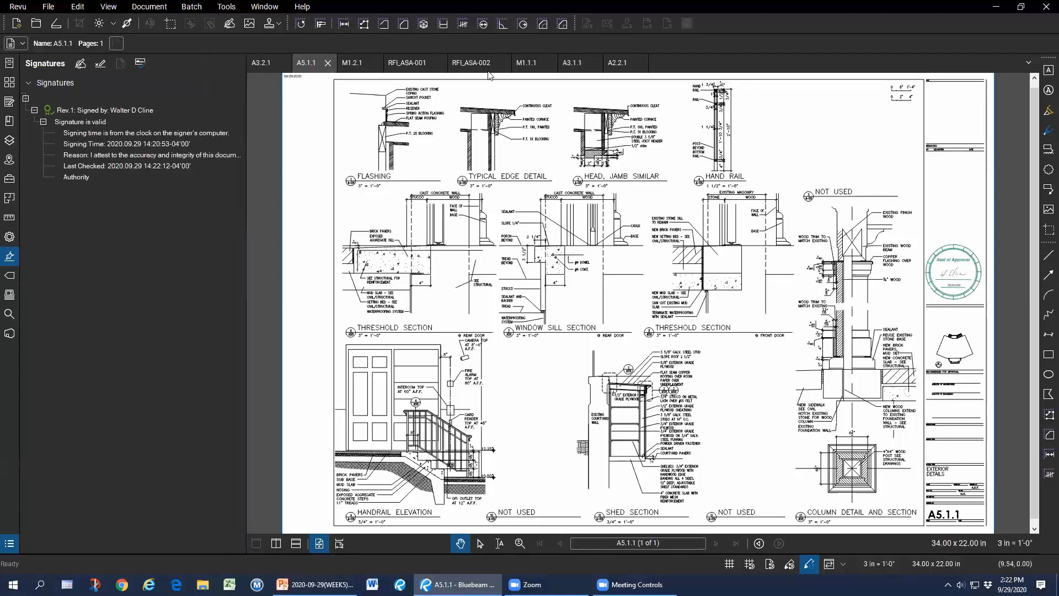
left_click(521, 64)
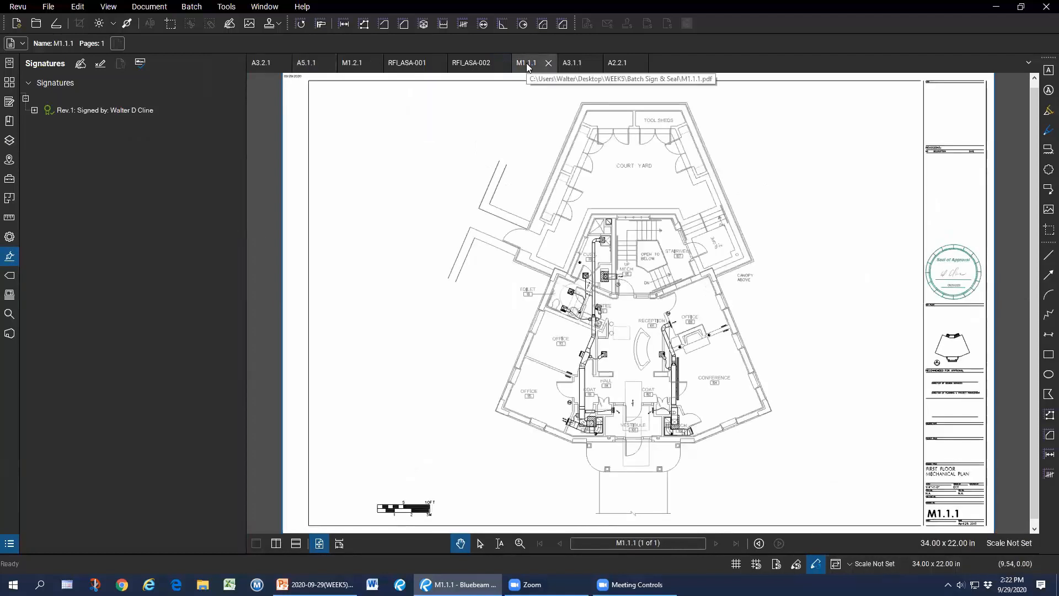
Inspect the Seals of Approval on RFI_ASA-001 and RFI_ASA-002.
left_click(398, 64)
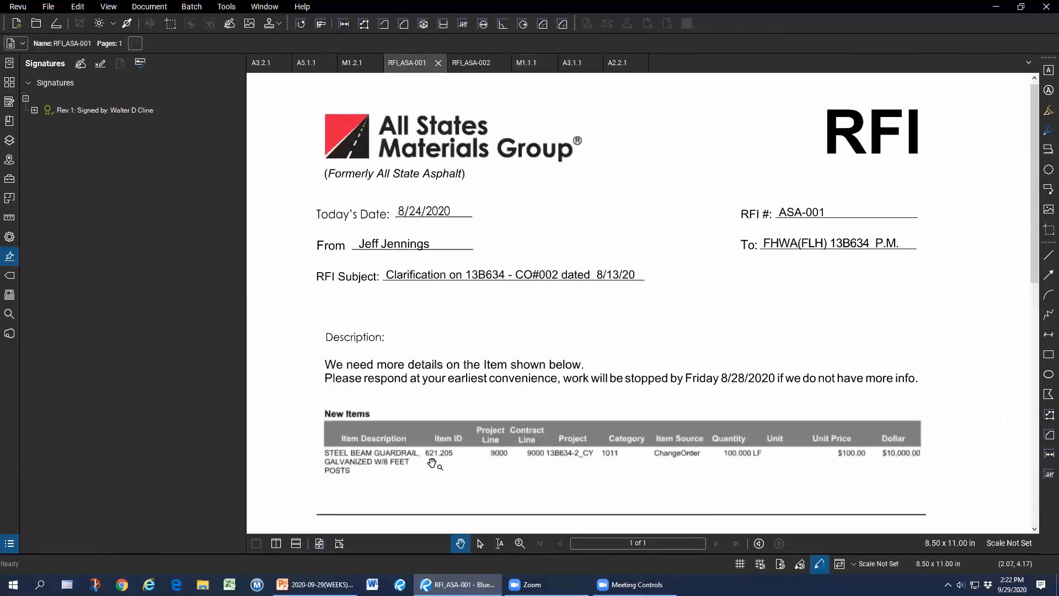
left_click(318, 546)
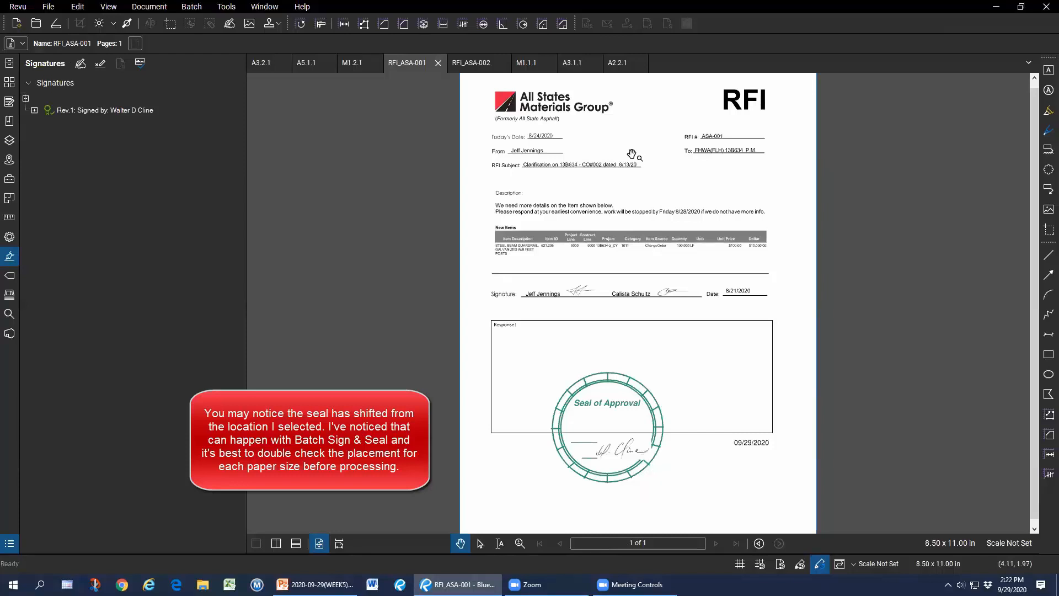
left_click(474, 65)
scroll(632, 416, "down", 7)
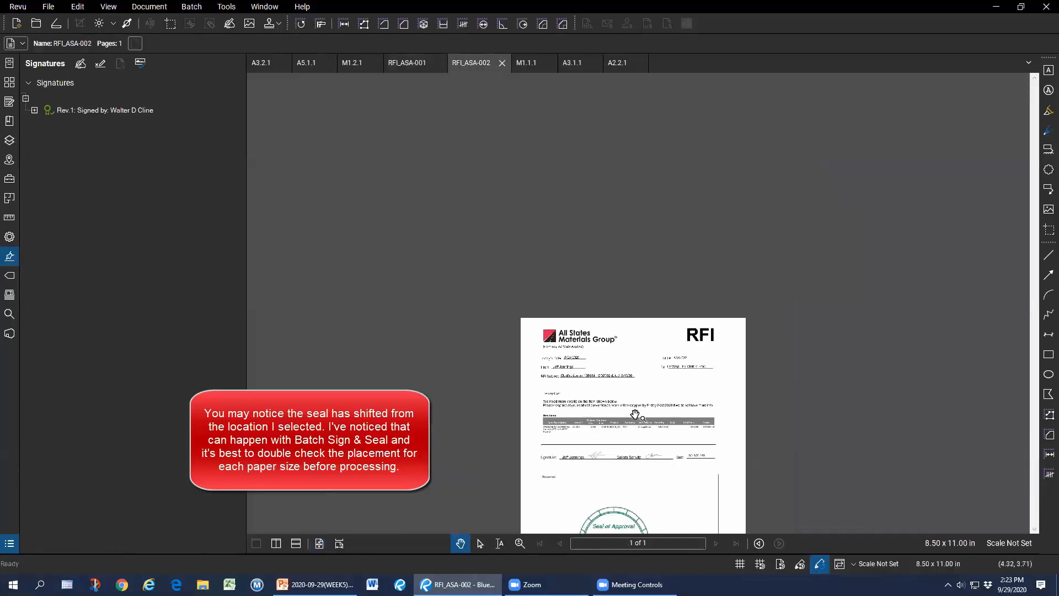
scroll(623, 446, "up", 3)
left_click_drag(634, 390, 648, 303)
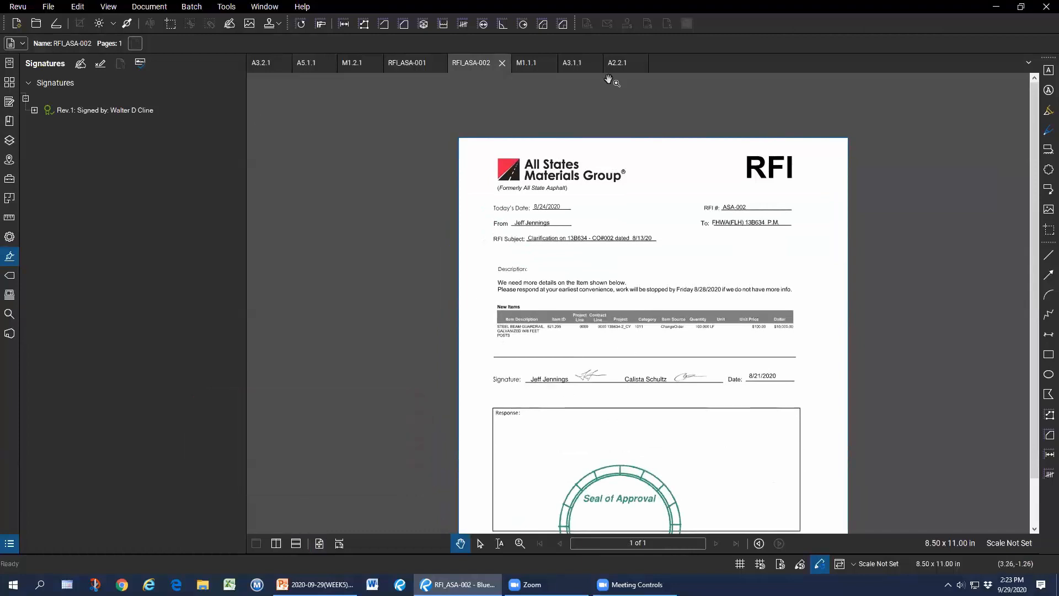
left_click(48, 7)
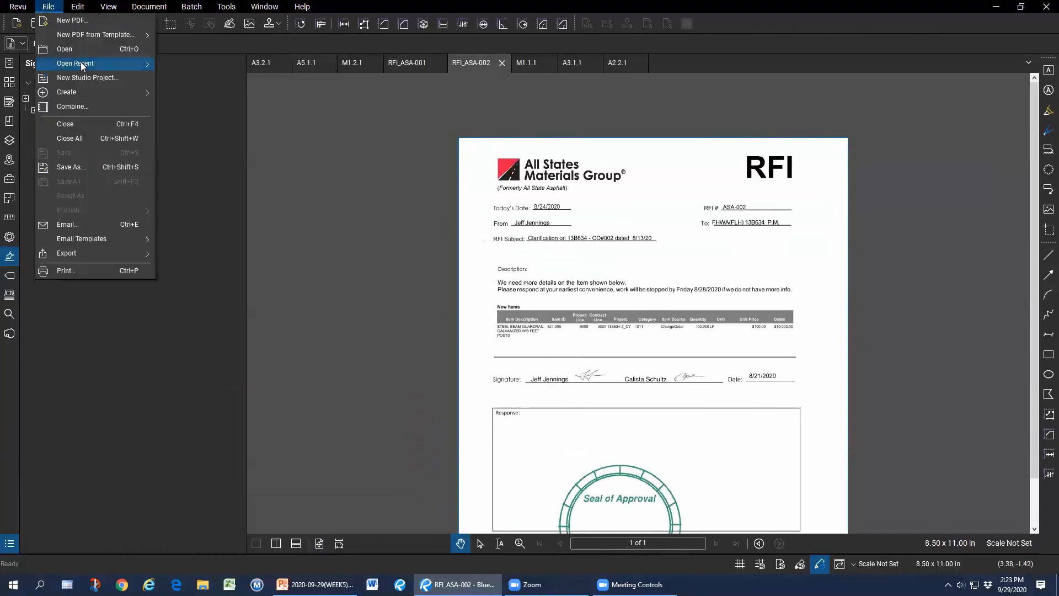
Close all sheets and open COMBINED.pdf from WEEK5 > Batch Slip Sheeting.
left_click(85, 138)
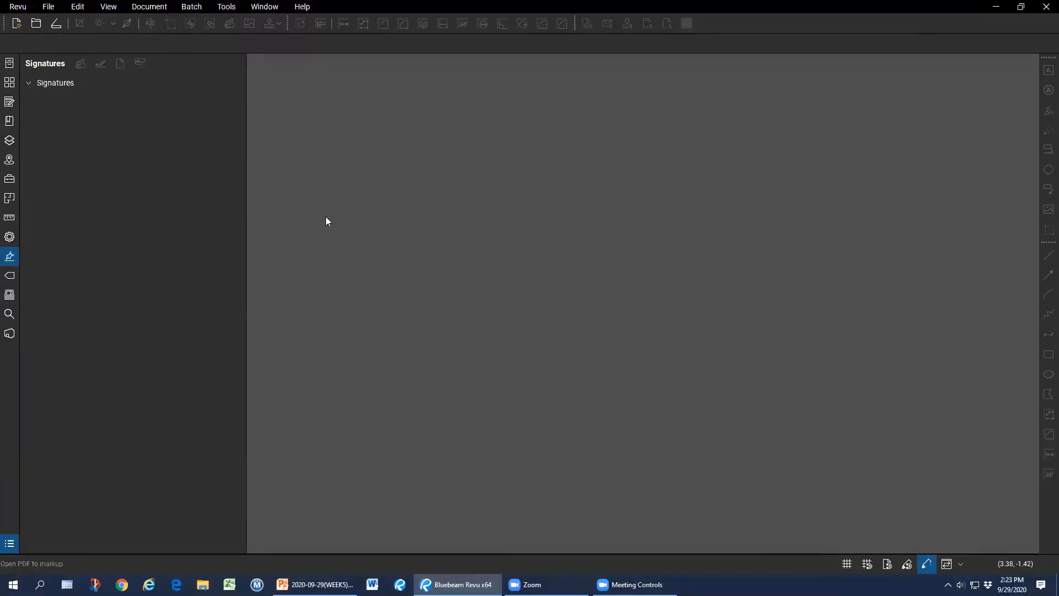
left_click(35, 24)
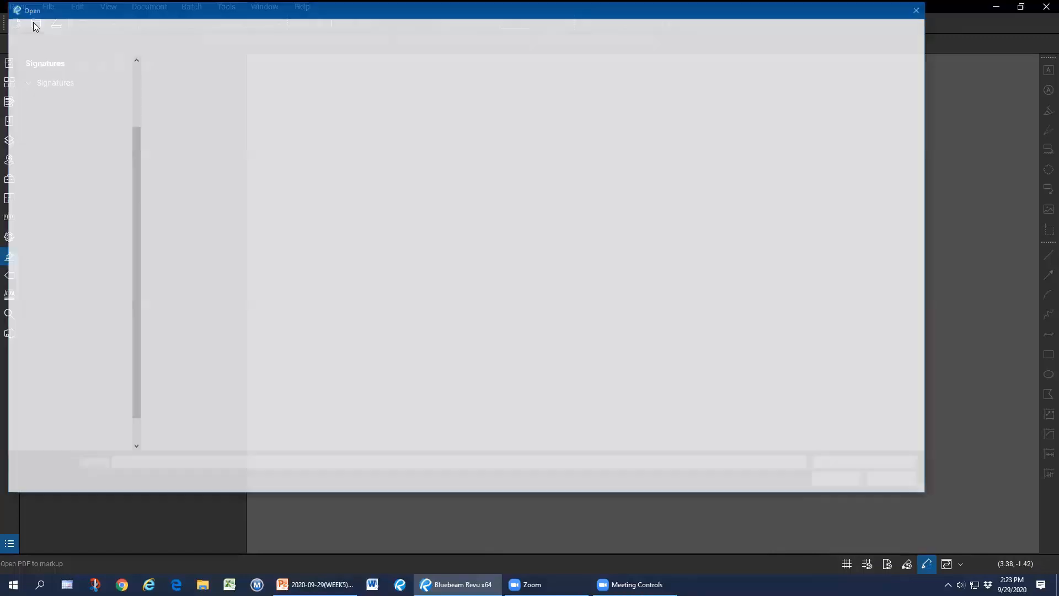
left_click(258, 26)
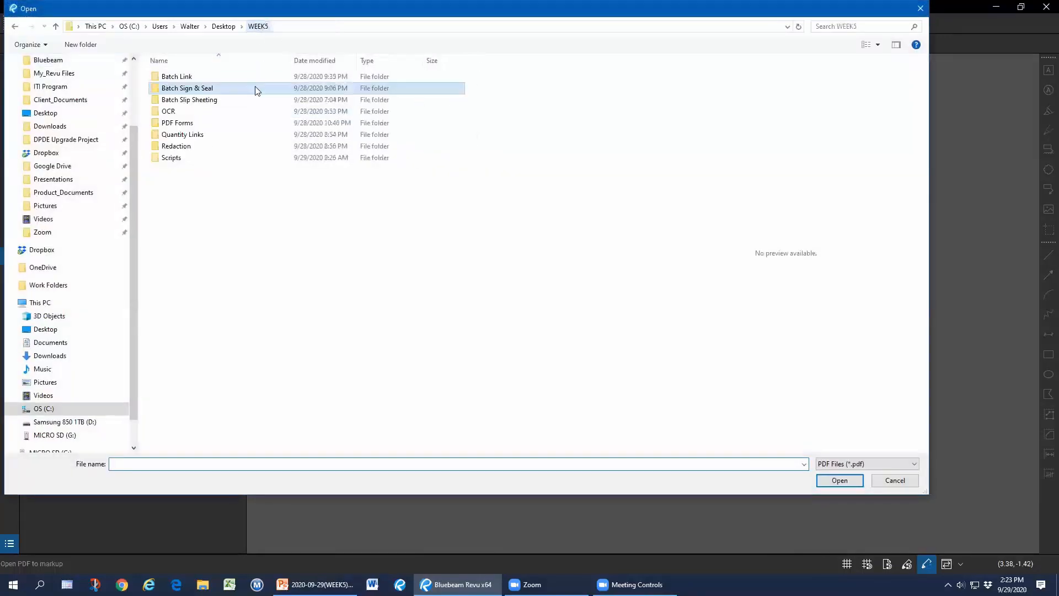
double_click(218, 99)
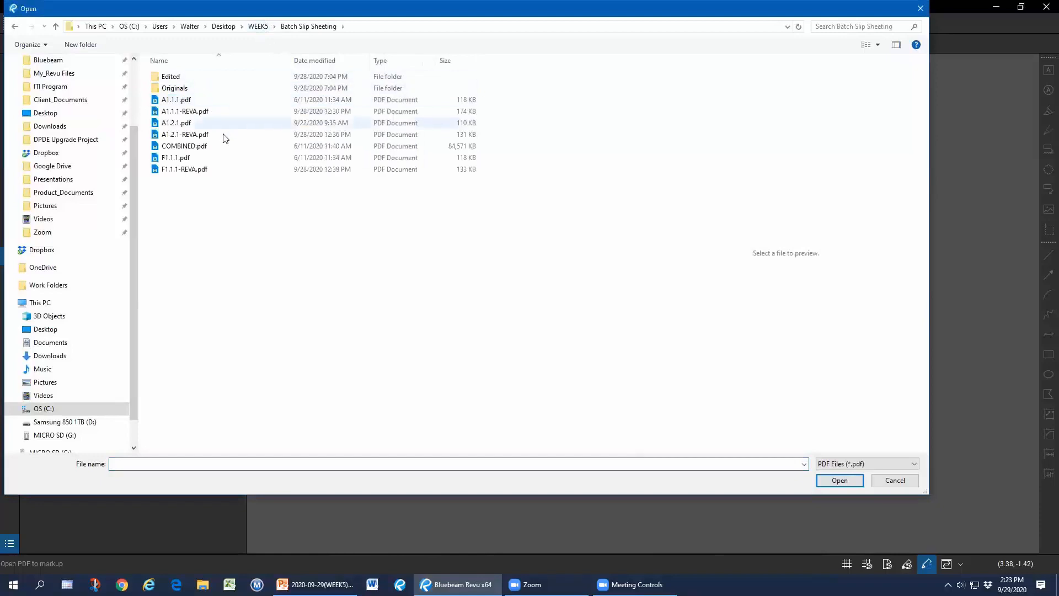
double_click(217, 146)
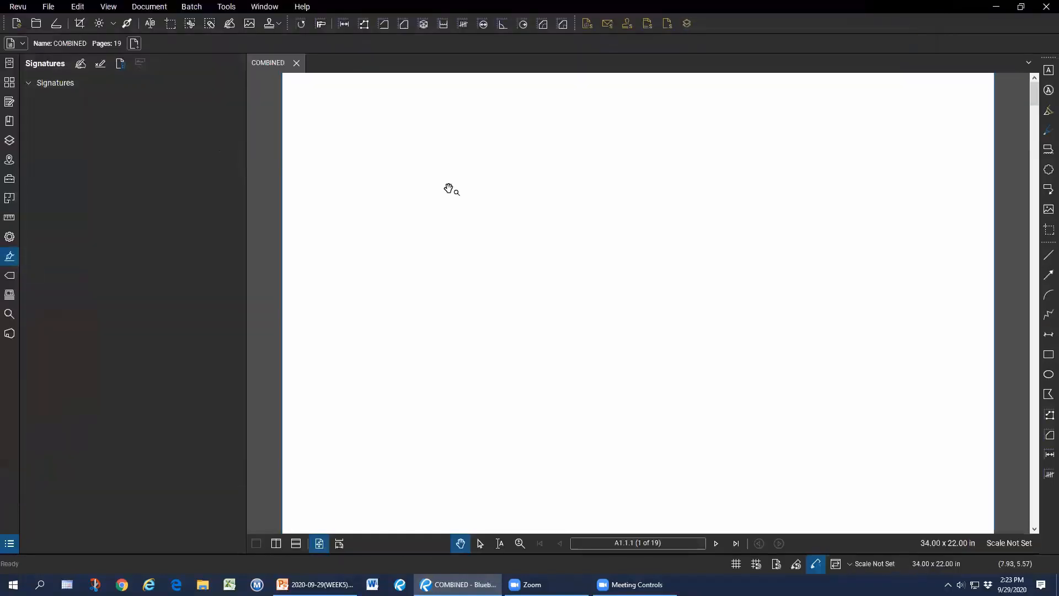
Hide the Signatures panel and show page thumbnails of the 19-page set.
left_click(246, 190)
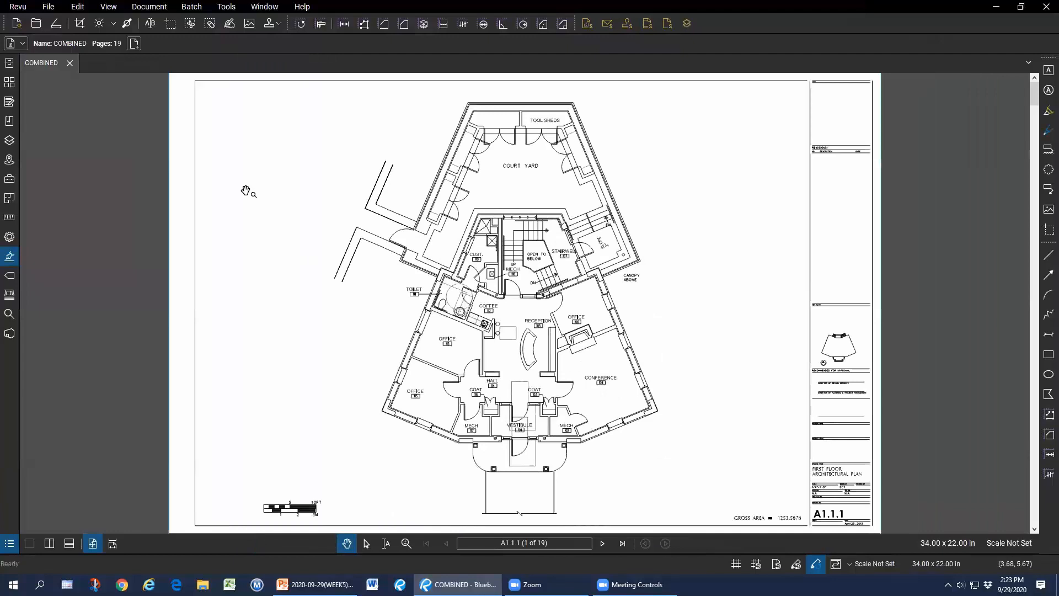
left_click(9, 83)
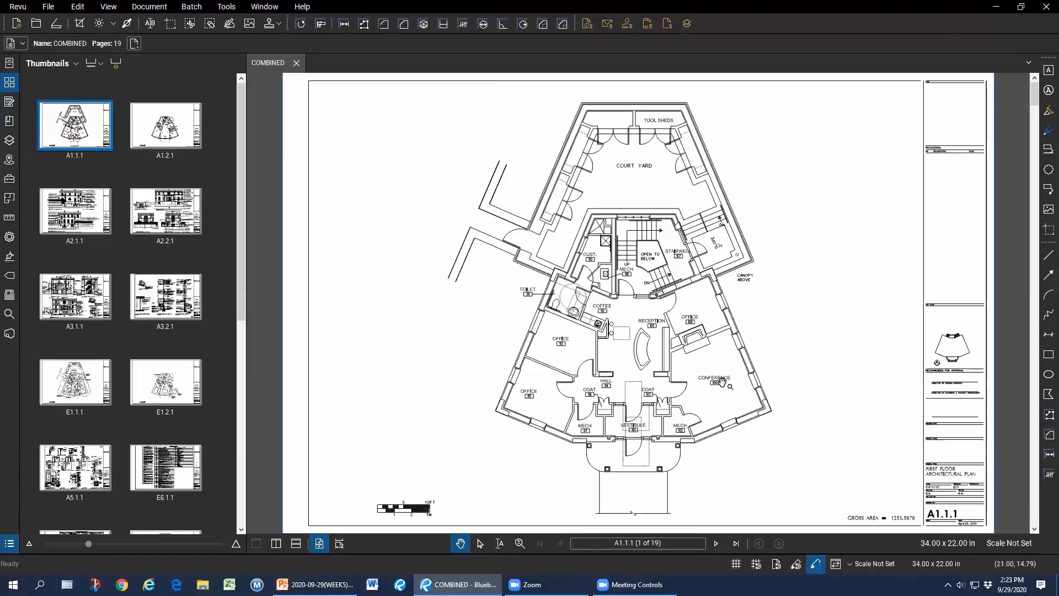
key("ctrl")
key("ctrl")
key("ctrl")
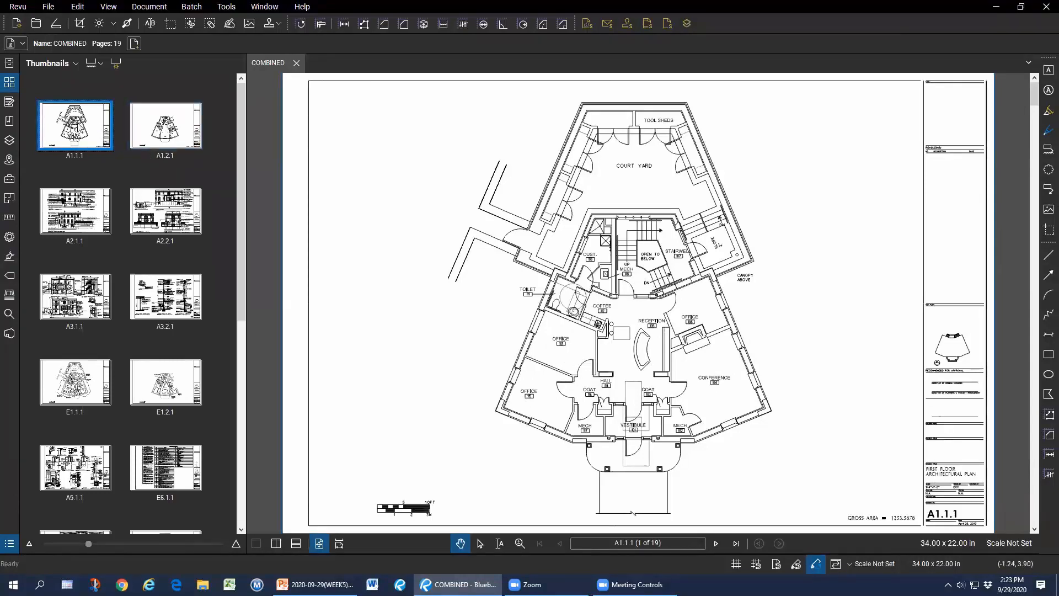
right_click(78, 127)
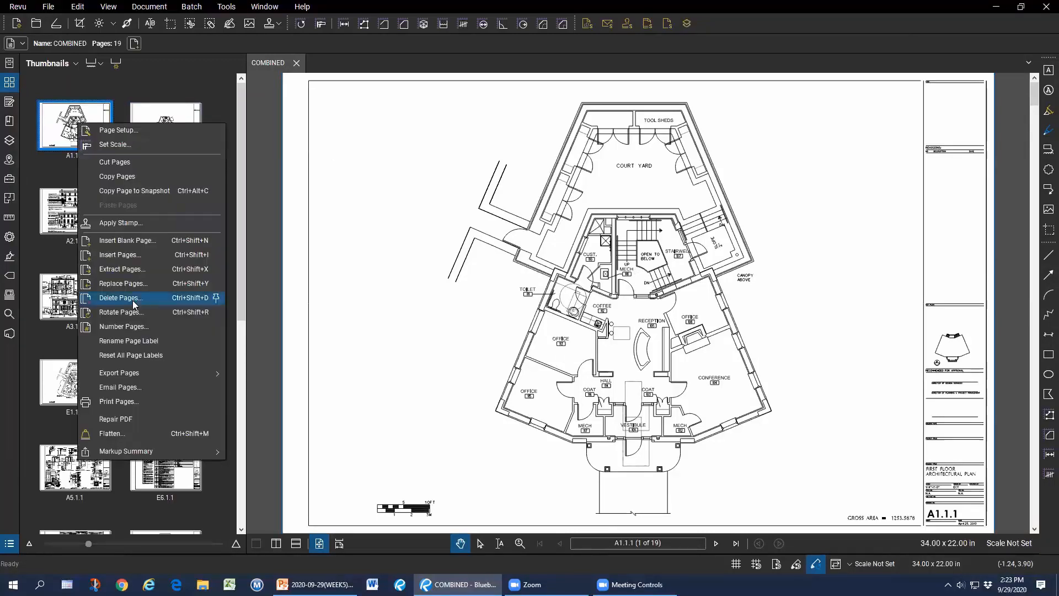
left_click(141, 285)
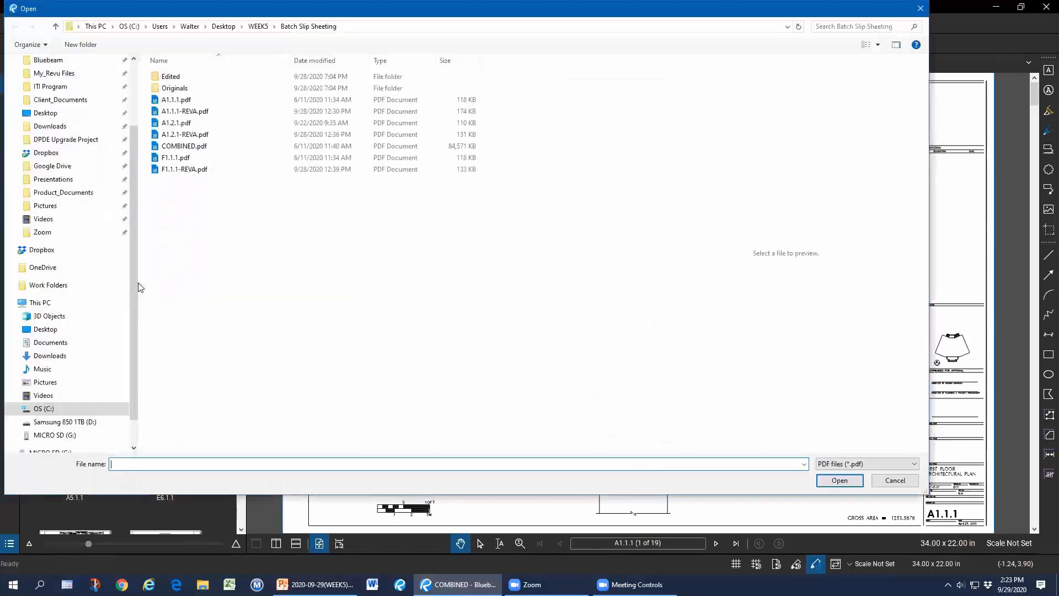
left_click(196, 78)
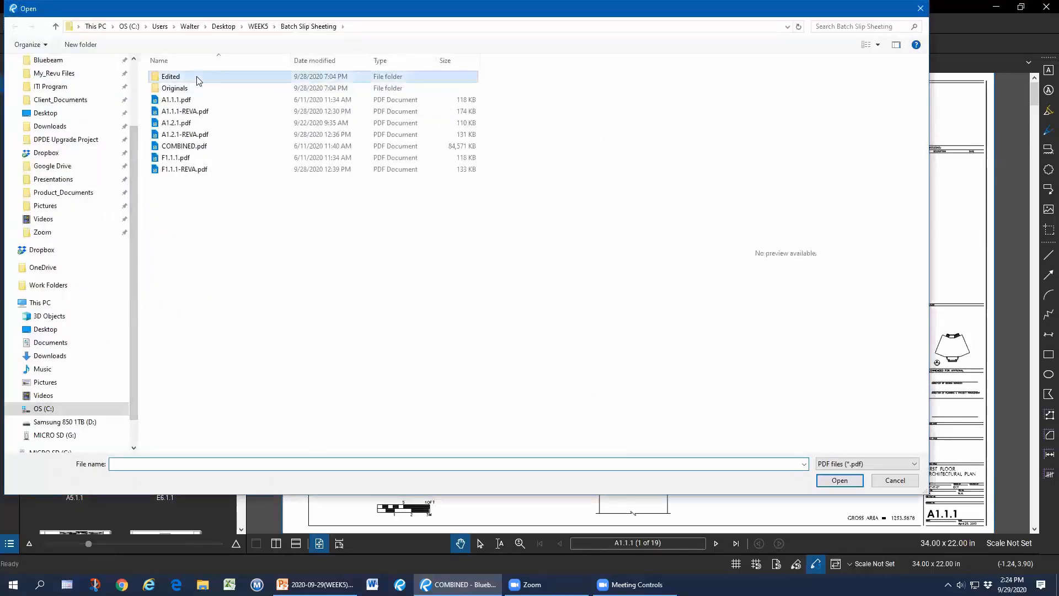
left_click(202, 113)
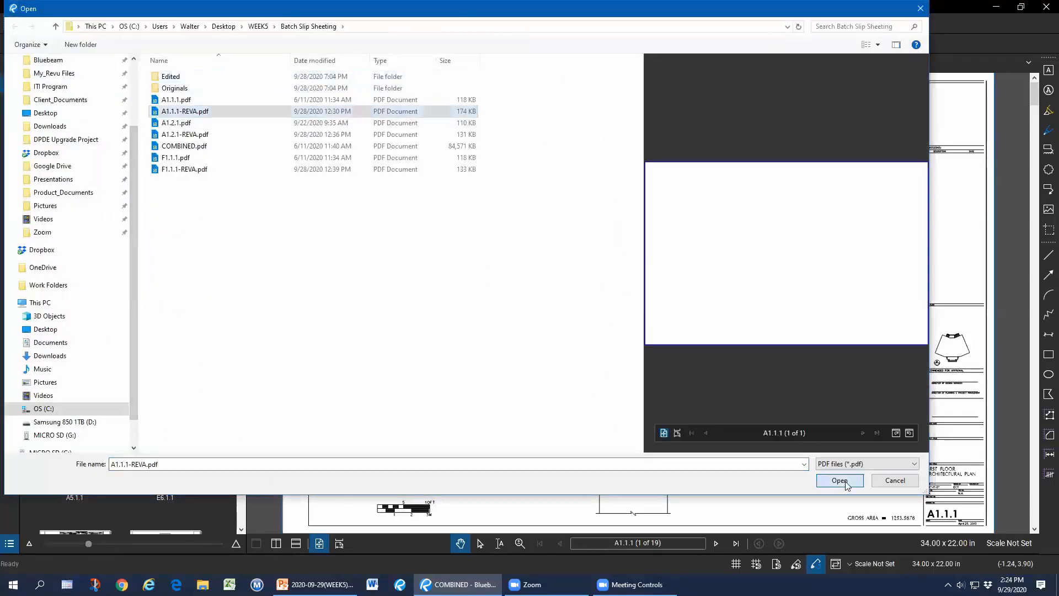
left_click(840, 479)
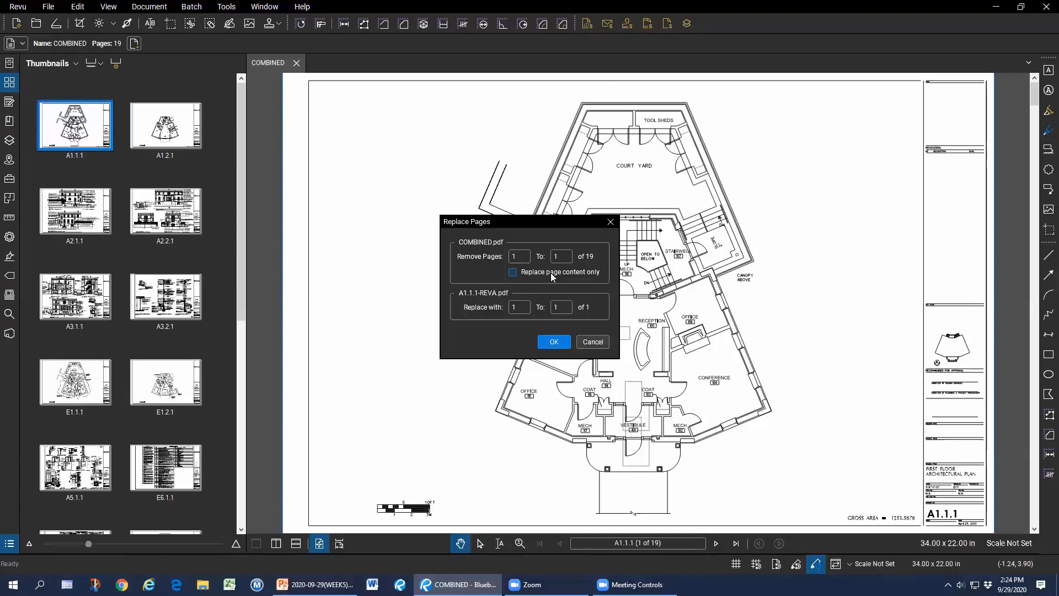
left_click(600, 342)
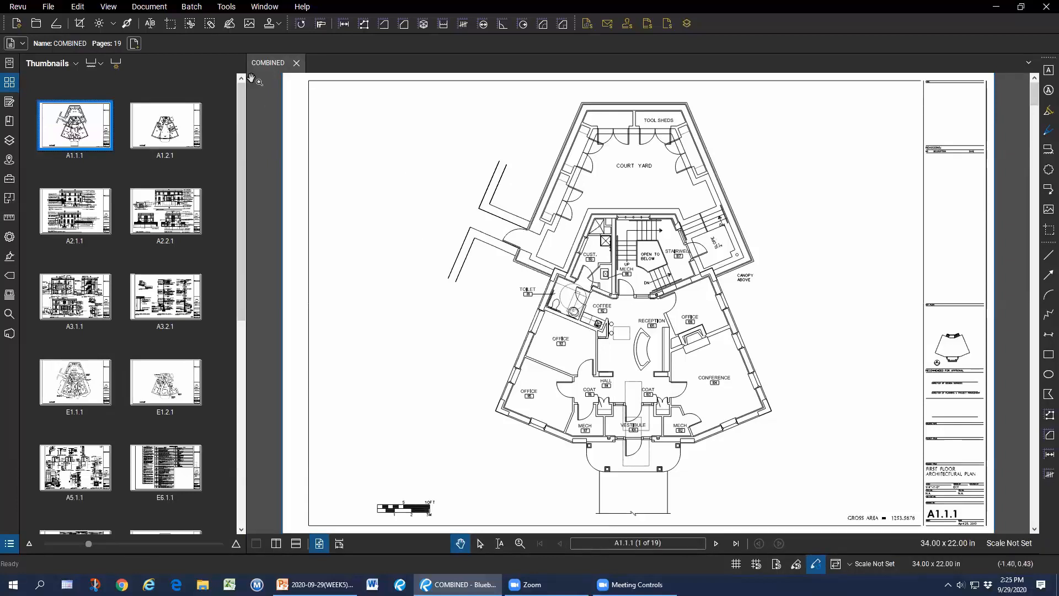
Start a batch slip sheet with the open COMBINED.pdf as the current file.
left_click(192, 7)
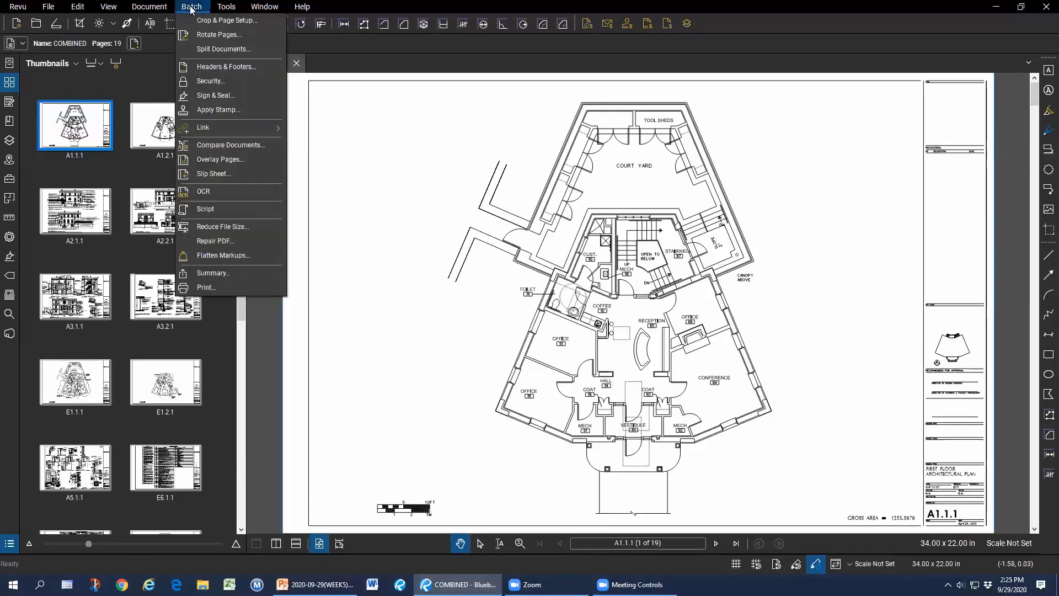
left_click(237, 174)
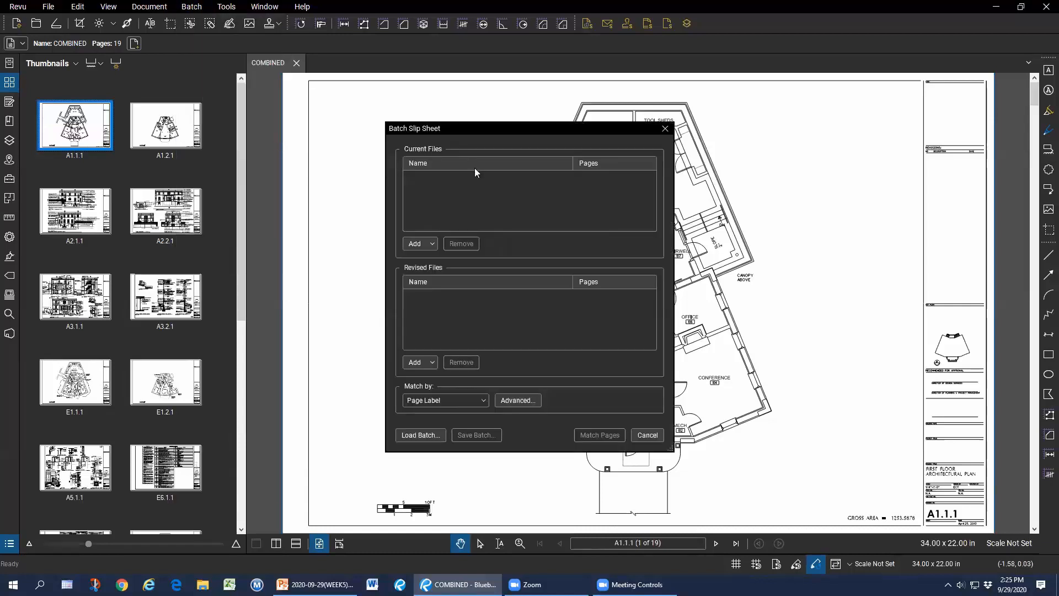
left_click(423, 243)
left_click(456, 272)
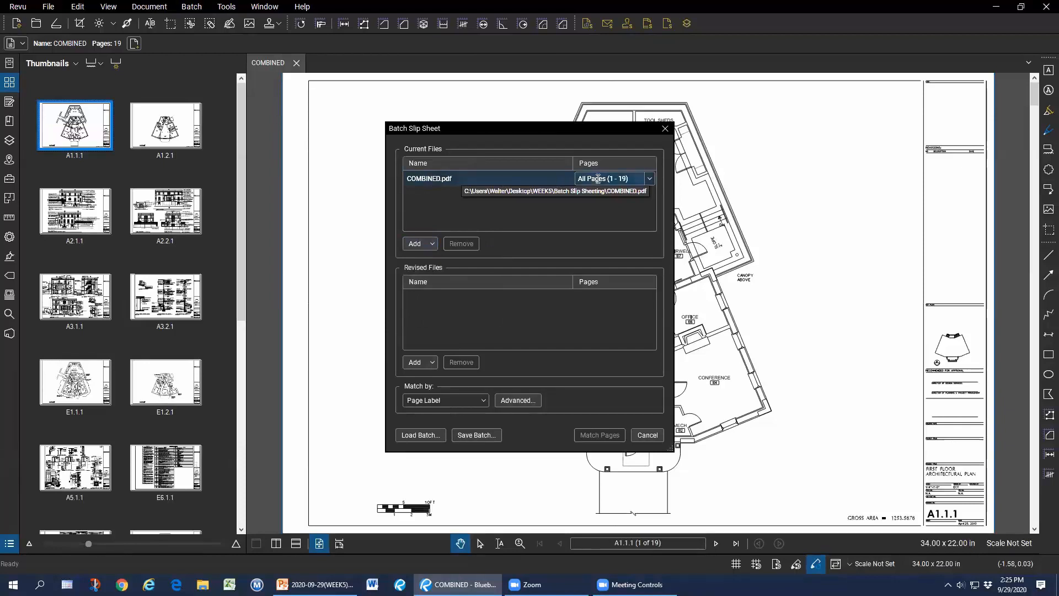
Add A1.1.1-REVA, A1.2.1-REVA and F1.1.1-REVA as revised files, matching by Page Label.
left_click(425, 362)
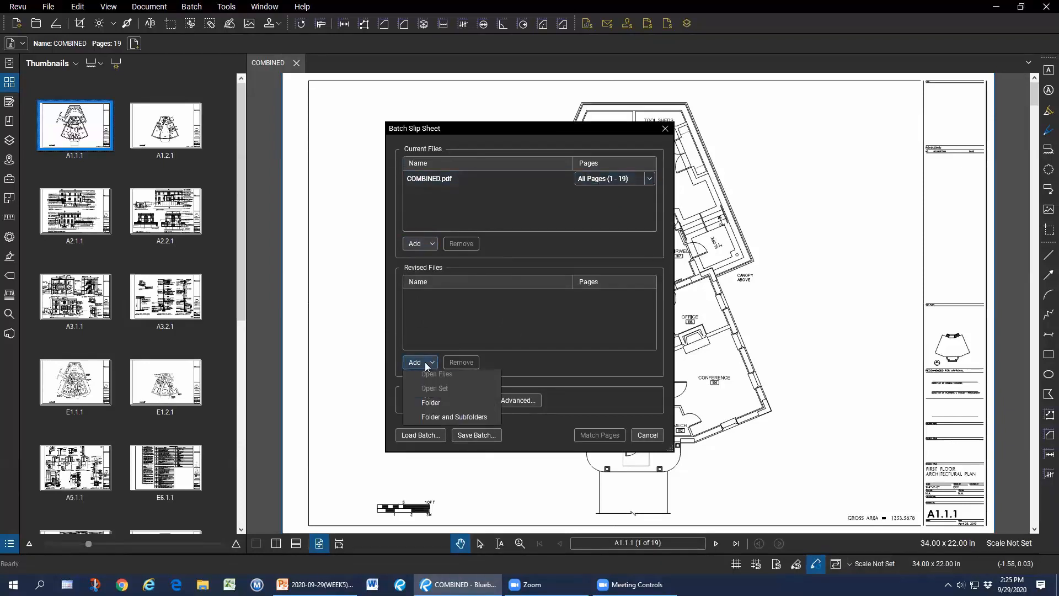
left_click(436, 377)
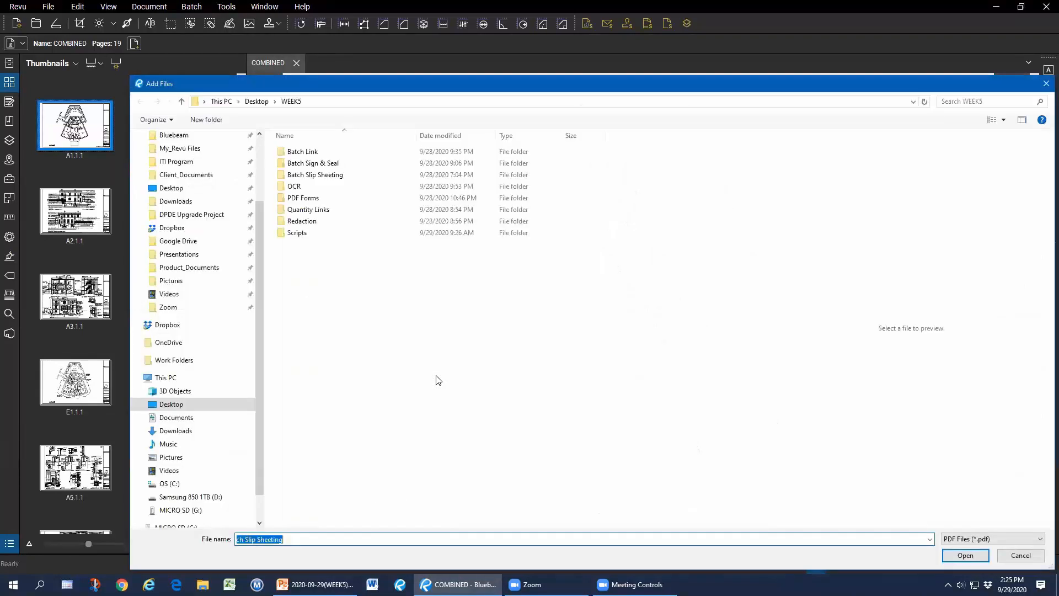
double_click(315, 175)
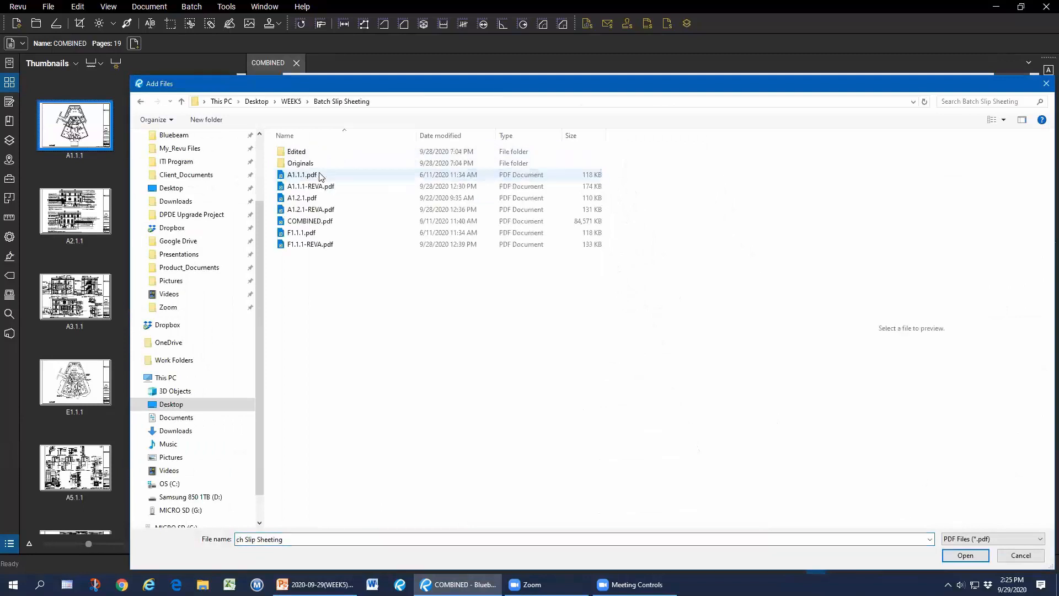
left_click(329, 188)
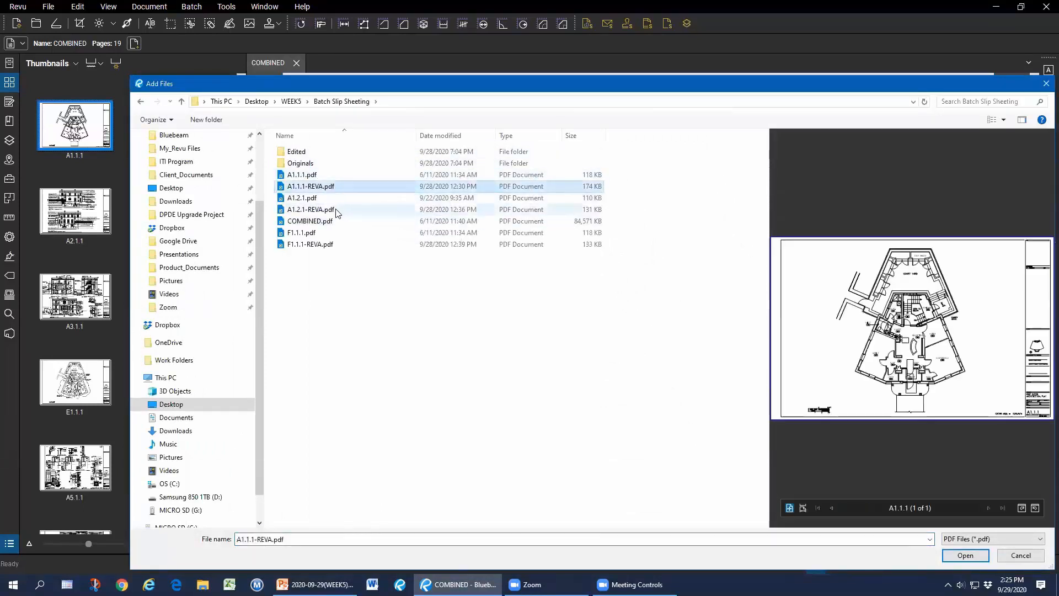
left_click(334, 210, "ctrl")
left_click(340, 244, "ctrl")
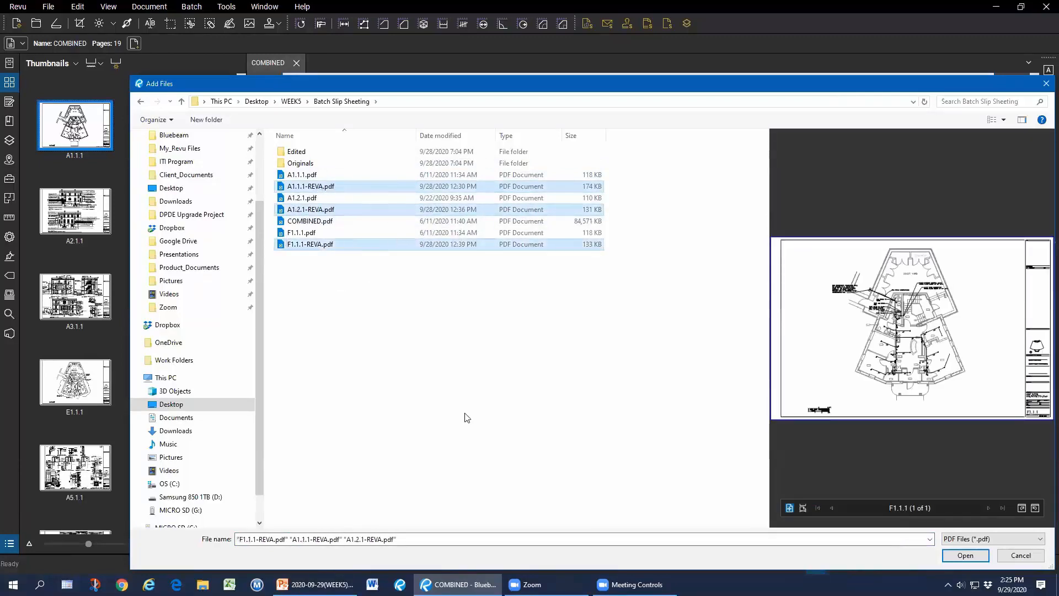
left_click(971, 556)
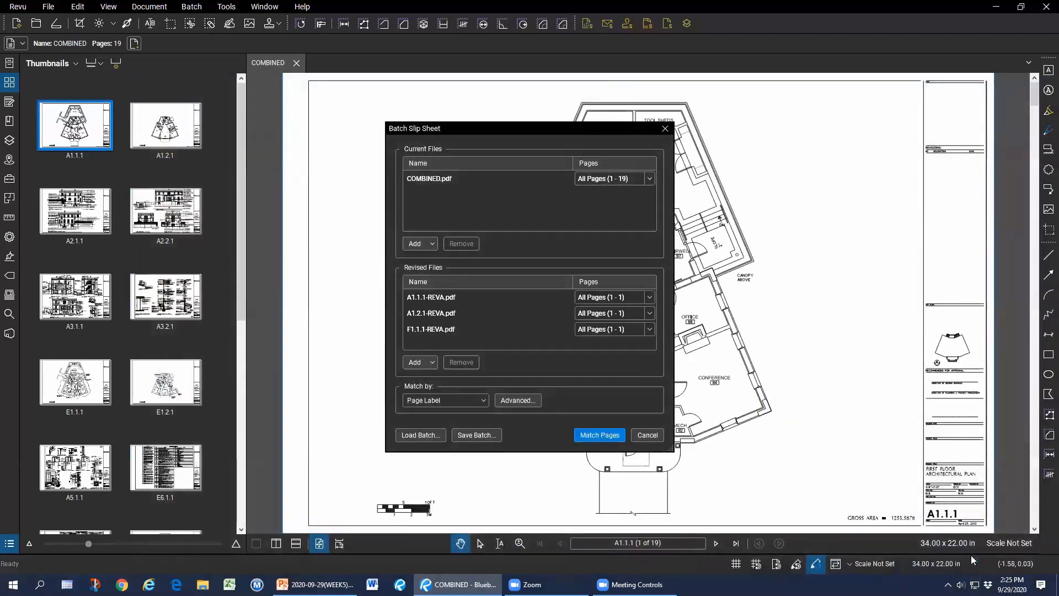
left_click(483, 400)
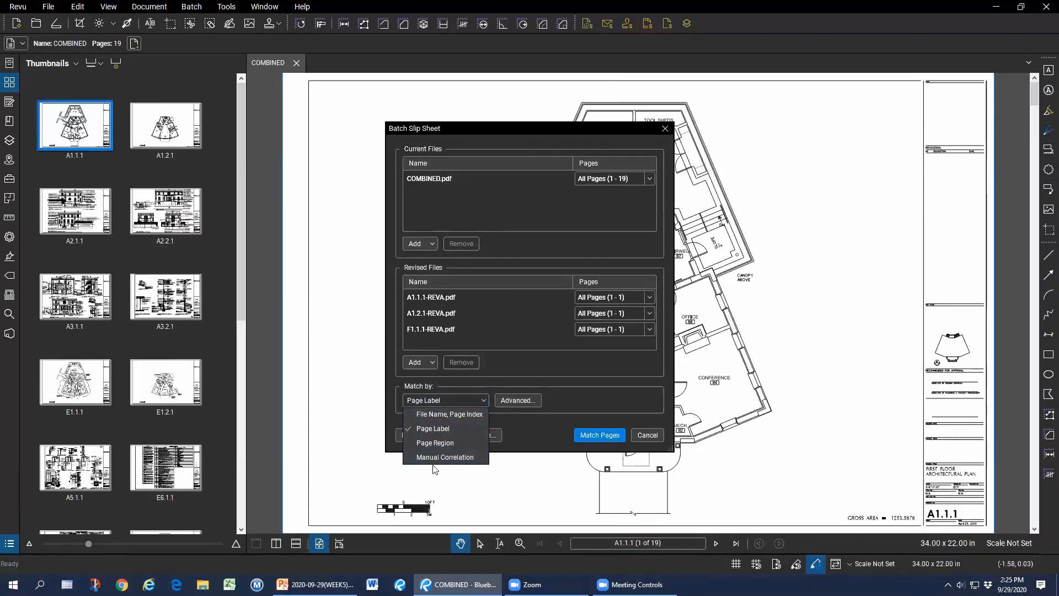
left_click(448, 428)
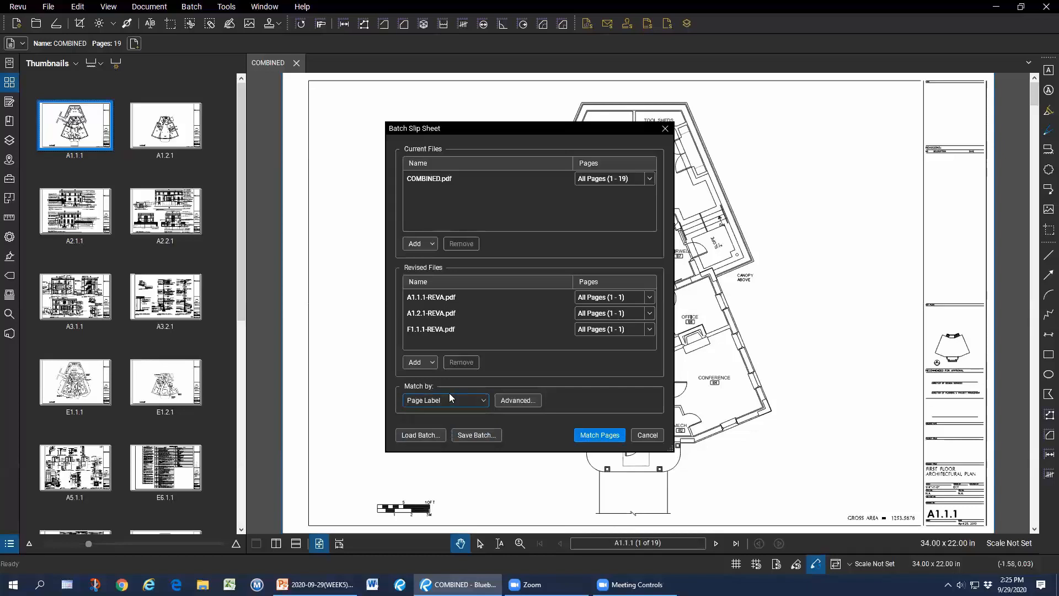
Match pages and run the slip sheet, inserting revisions before the originals stamped Superseded.
left_click(602, 435)
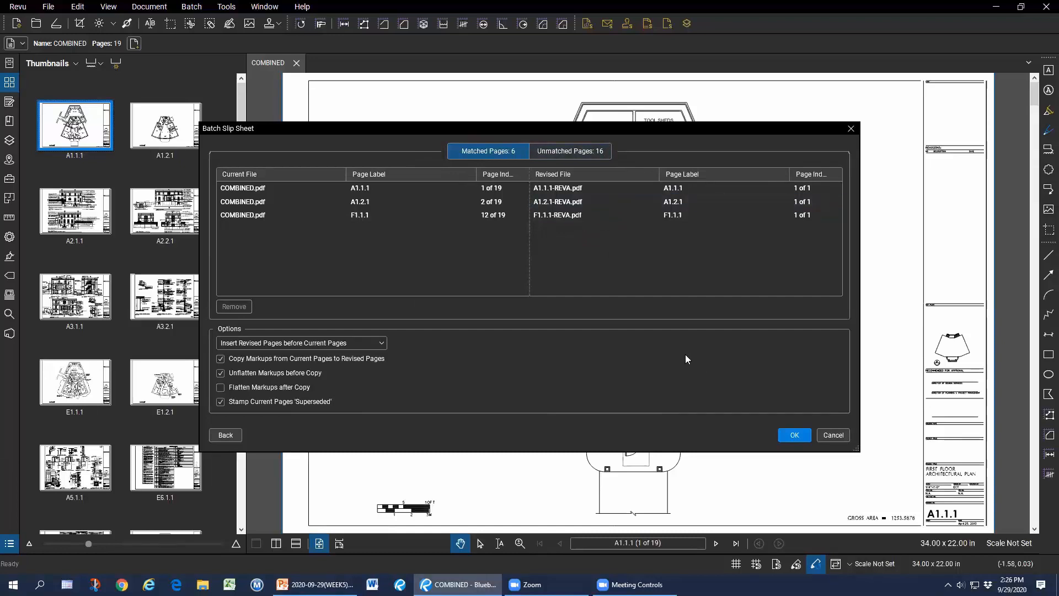
left_click(381, 343)
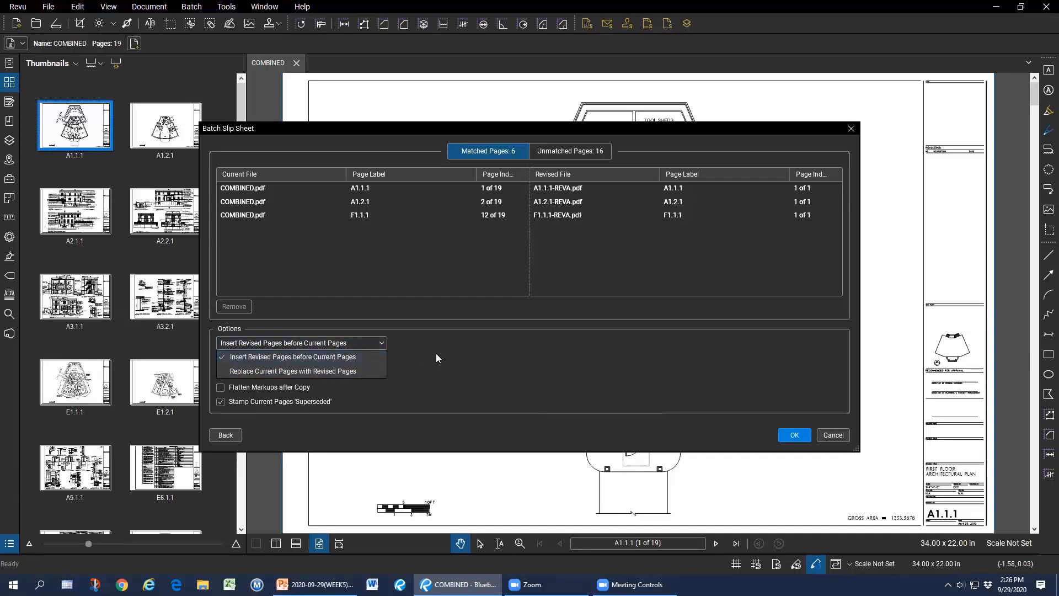
left_click(331, 357)
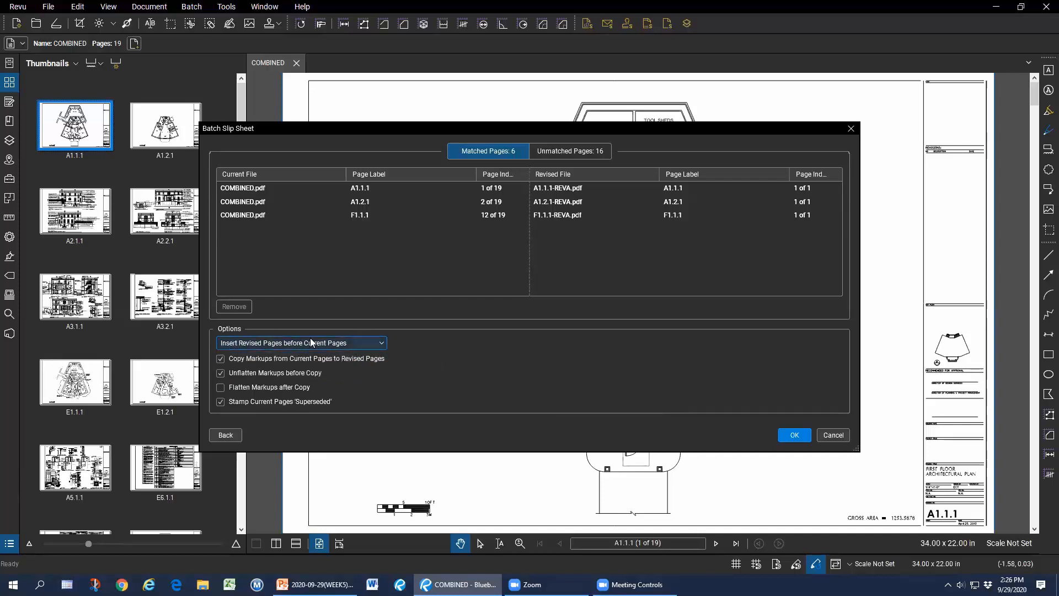
left_click(797, 436)
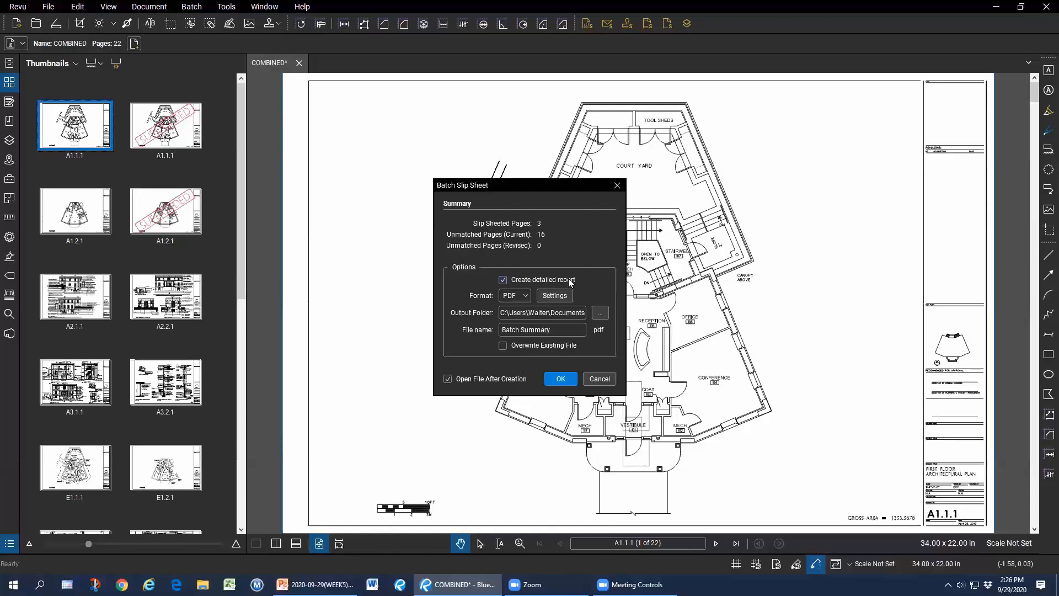
Dismiss the slip-sheet summary and go to the Superseded-stamped original A1.1.1 sheet.
left_click(606, 380)
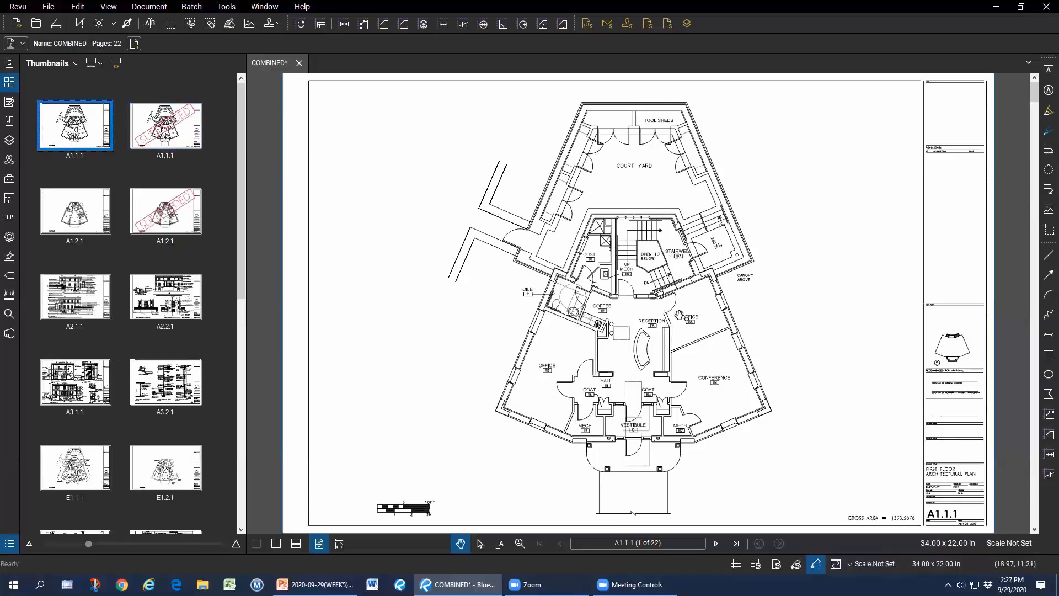
key("ctrl")
key("ctrl")
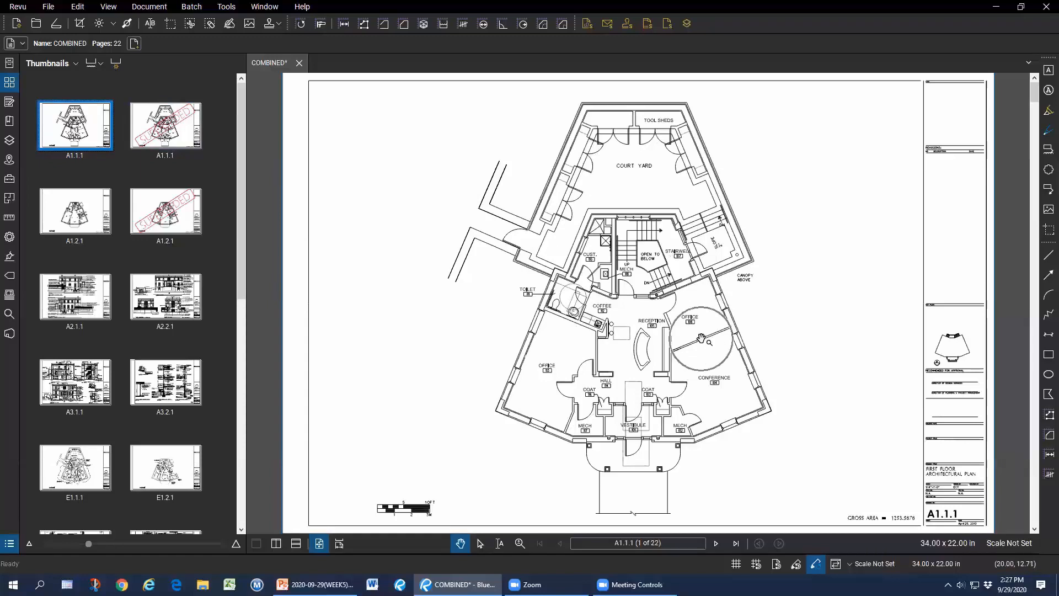
key("ctrl")
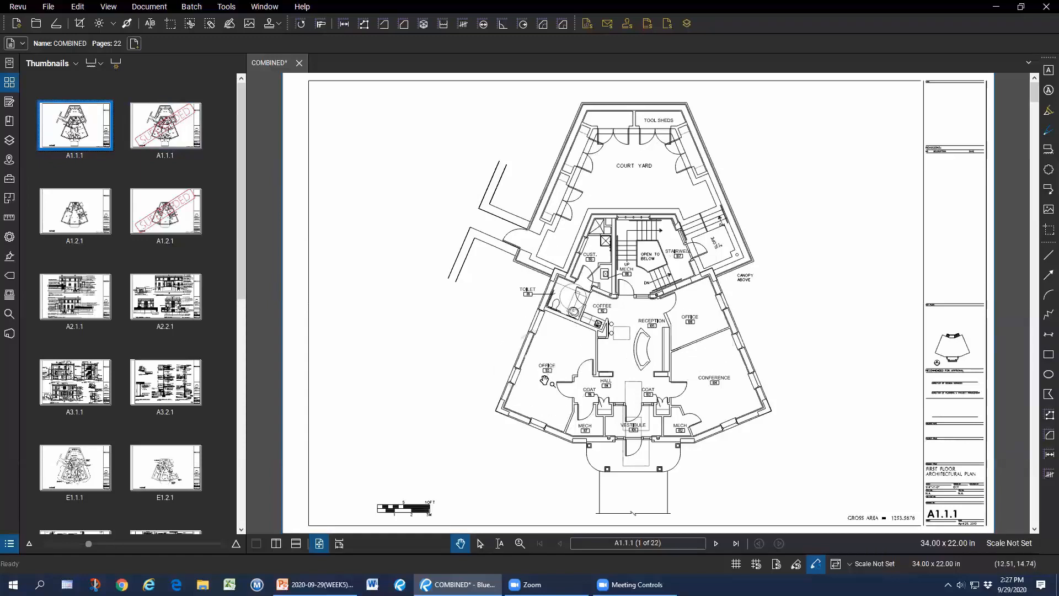
key("ctrl")
key("Page_Down")
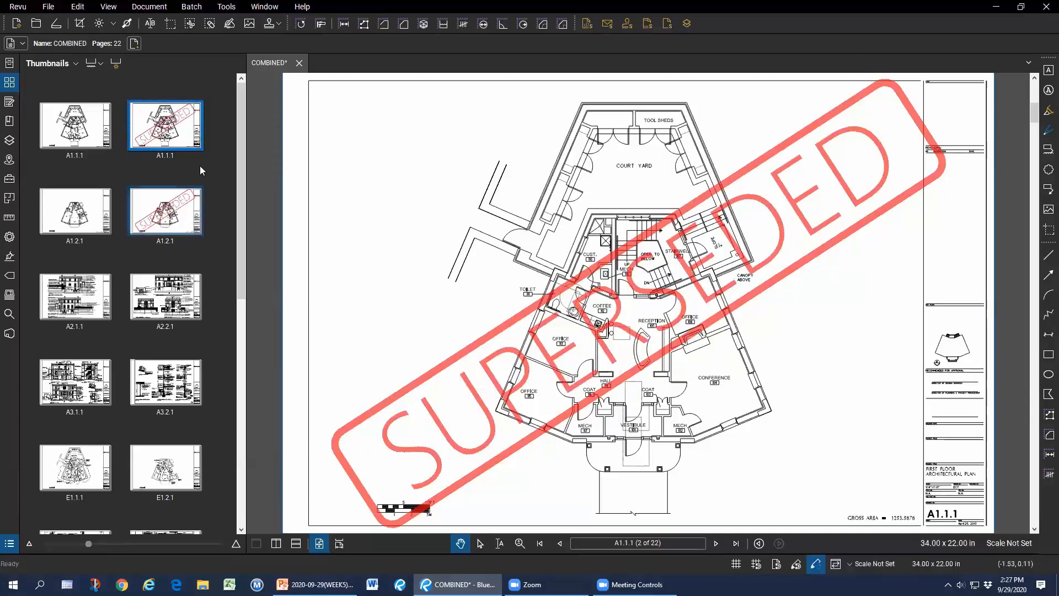
Narrow the Thumbnails panel, then close COMBINED without saving.
left_click_drag(246, 133, 176, 135)
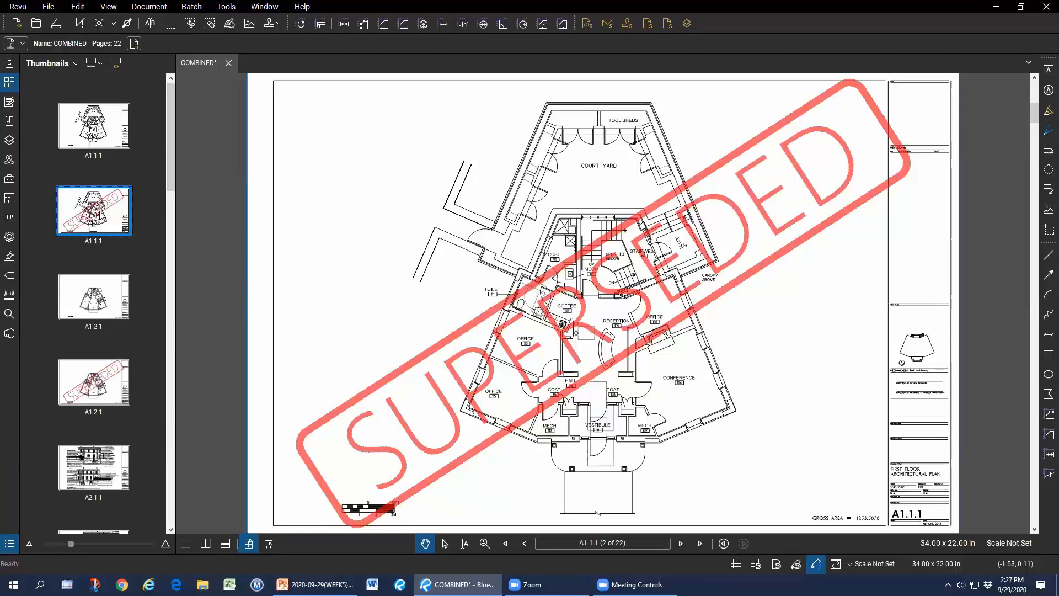
left_click(229, 64)
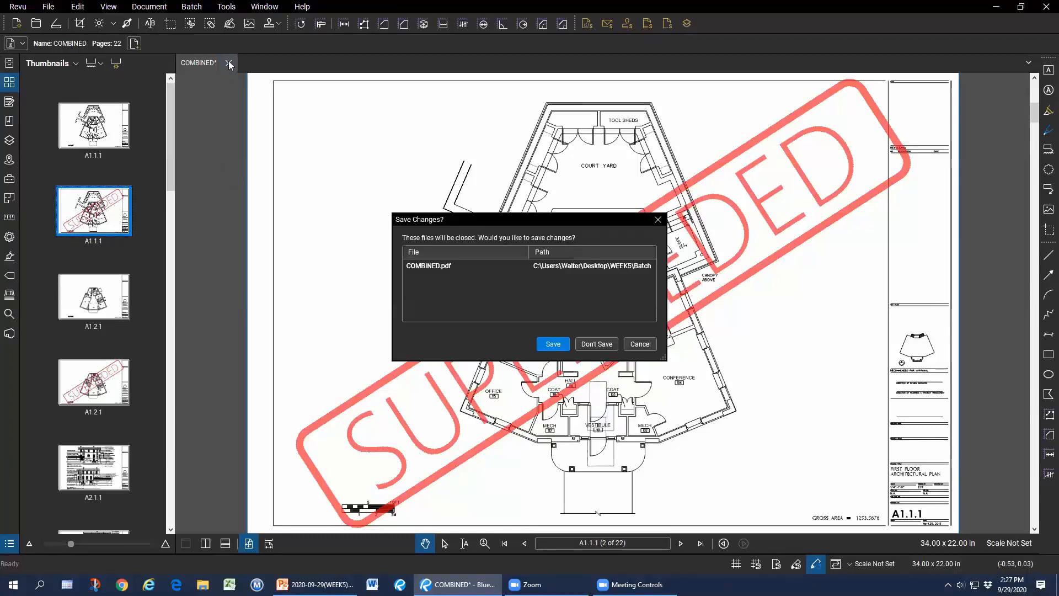
left_click(596, 344)
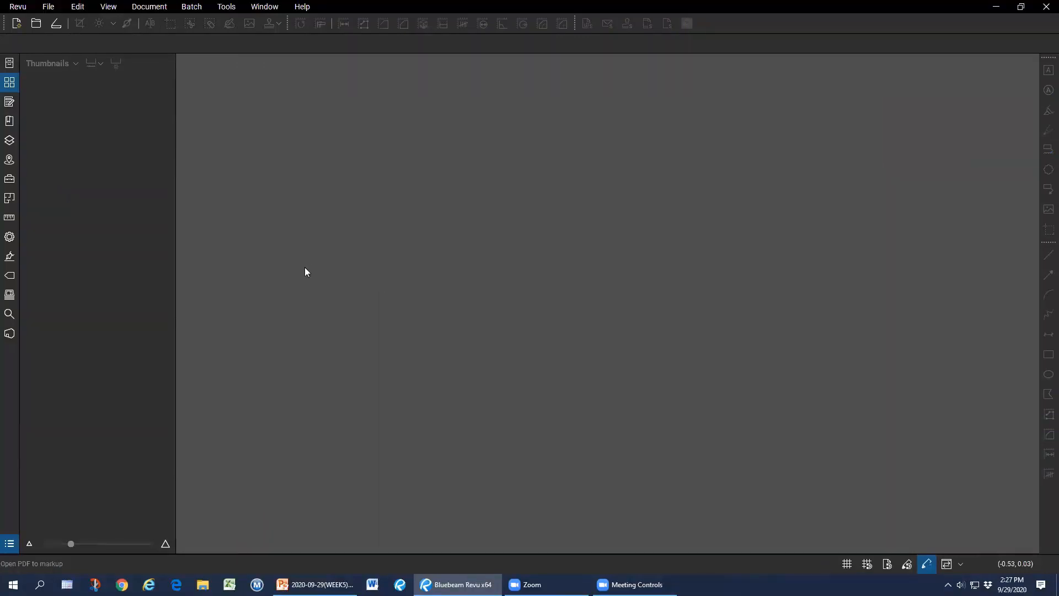
Start a new set from the Sets panel.
left_click(10, 295)
left_click(35, 64)
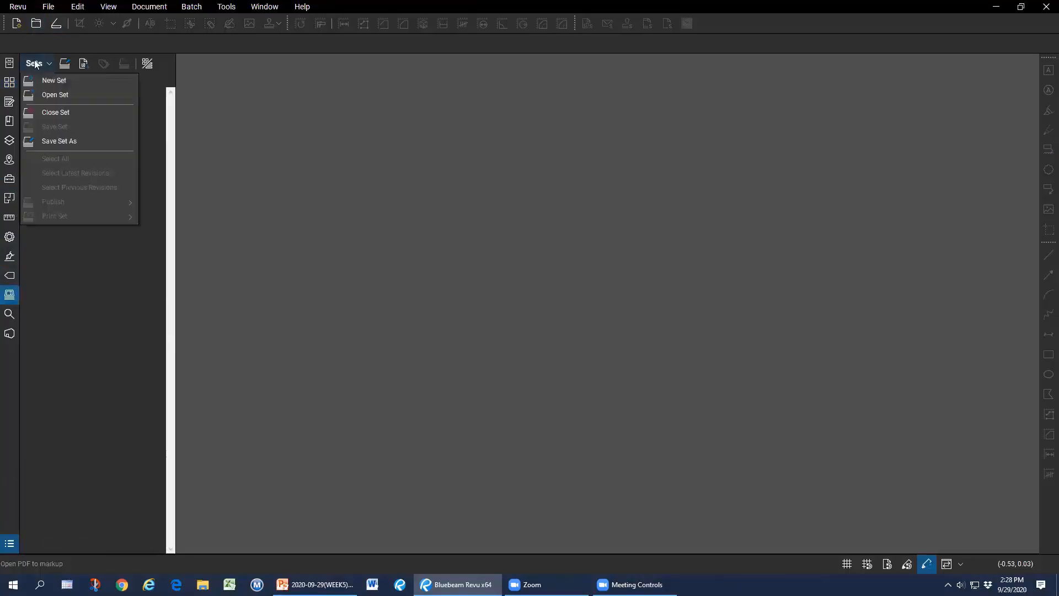
left_click(44, 80)
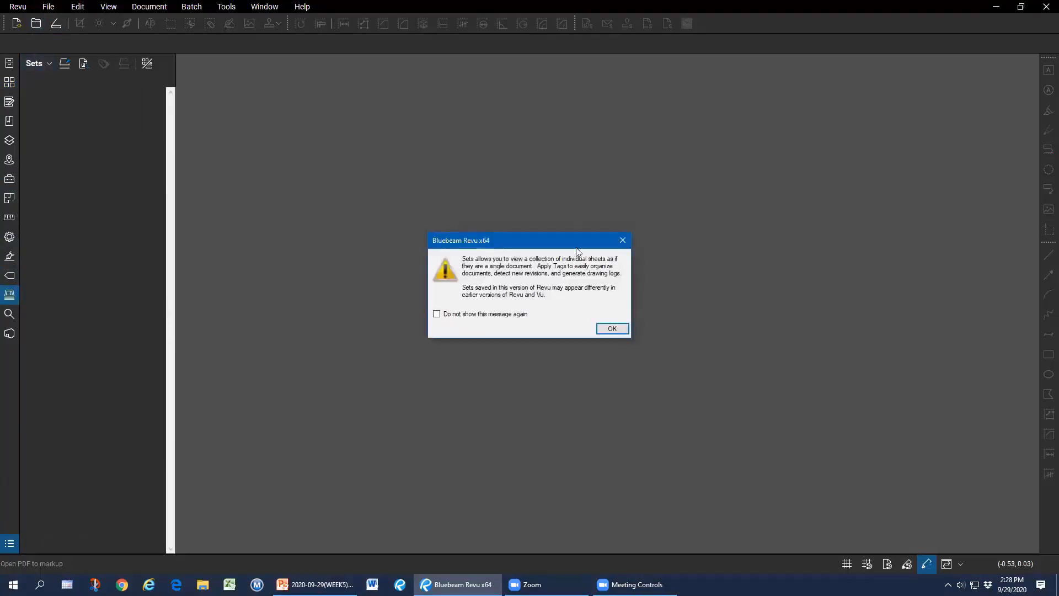
left_click(612, 329)
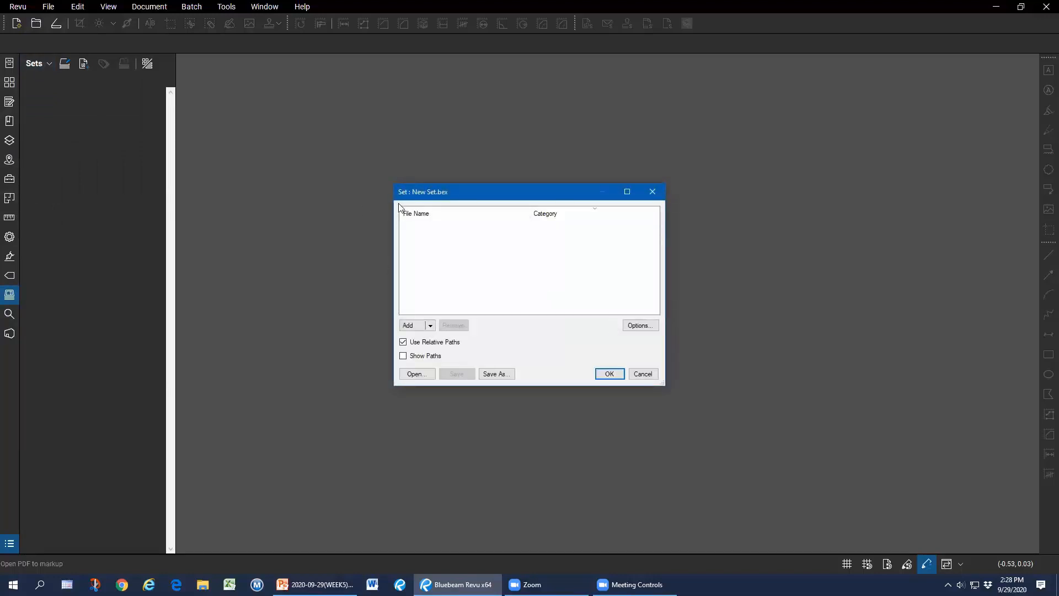
Choose to add individual files using the Construction category template.
left_click(429, 326)
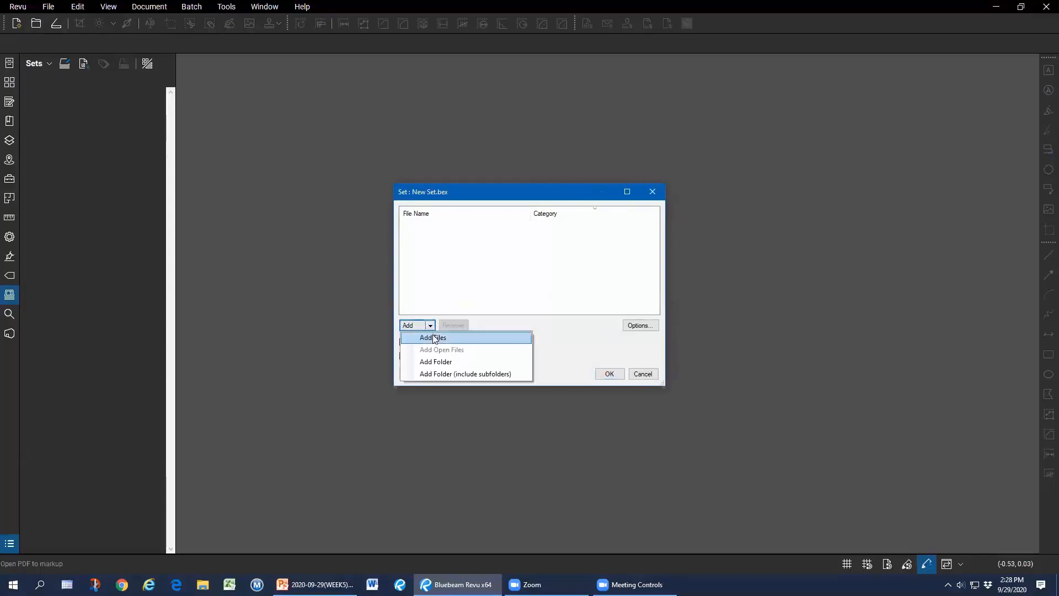
left_click(433, 339)
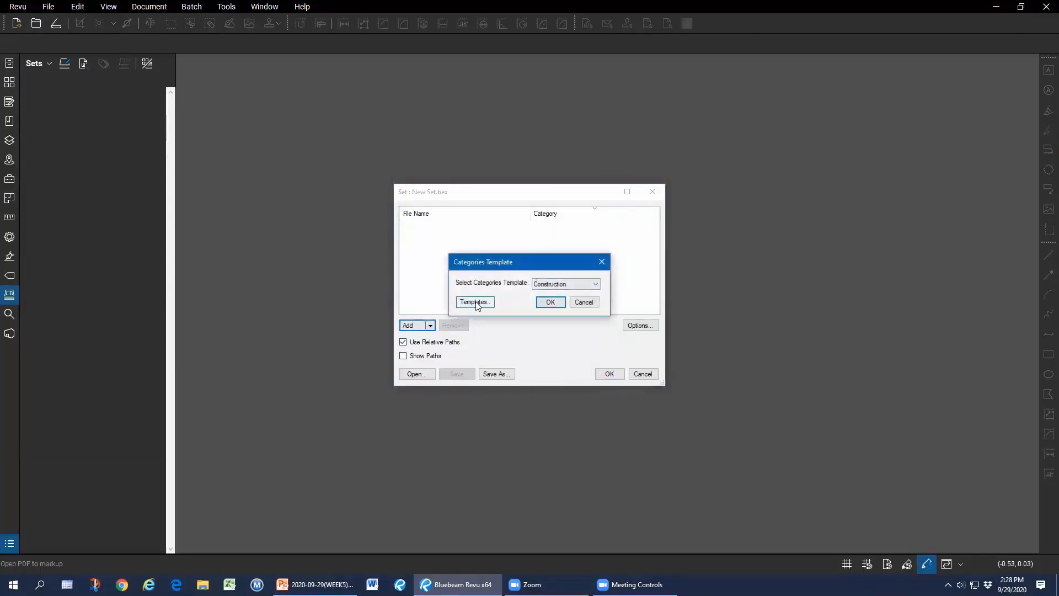
left_click(539, 285)
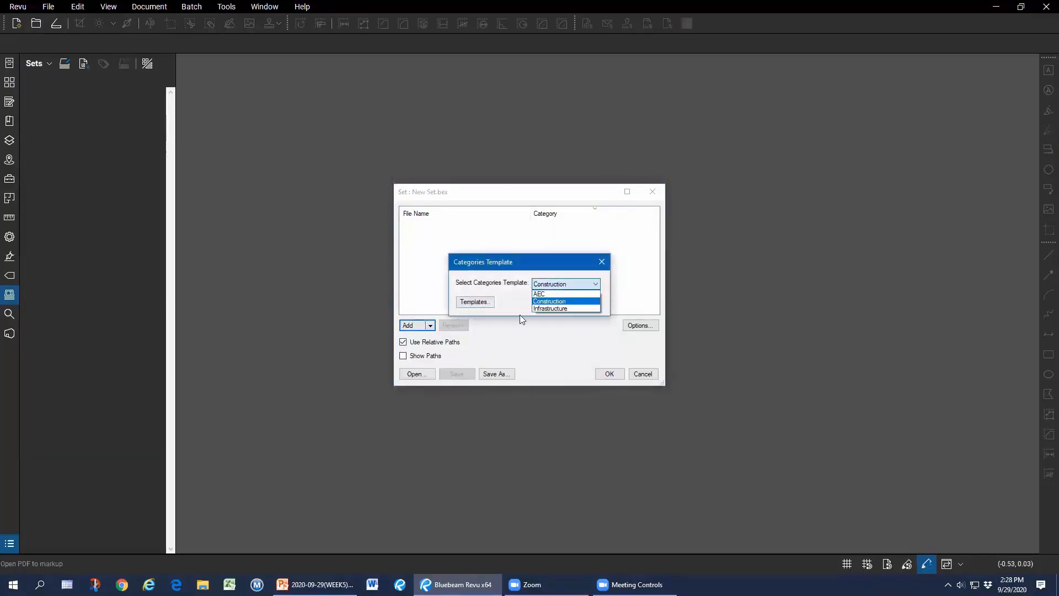
left_click(553, 301)
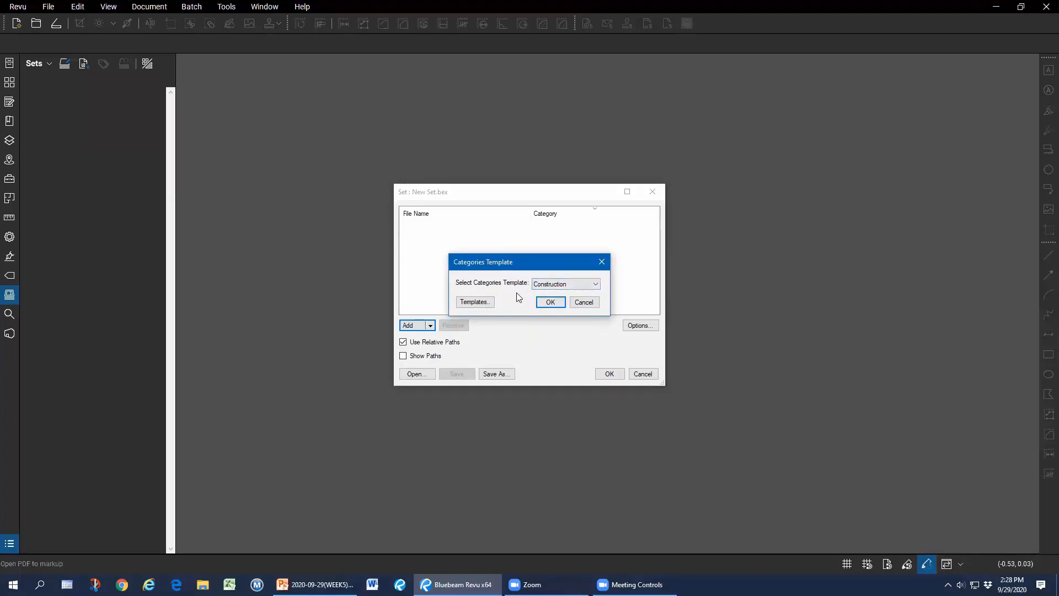
left_click(551, 303)
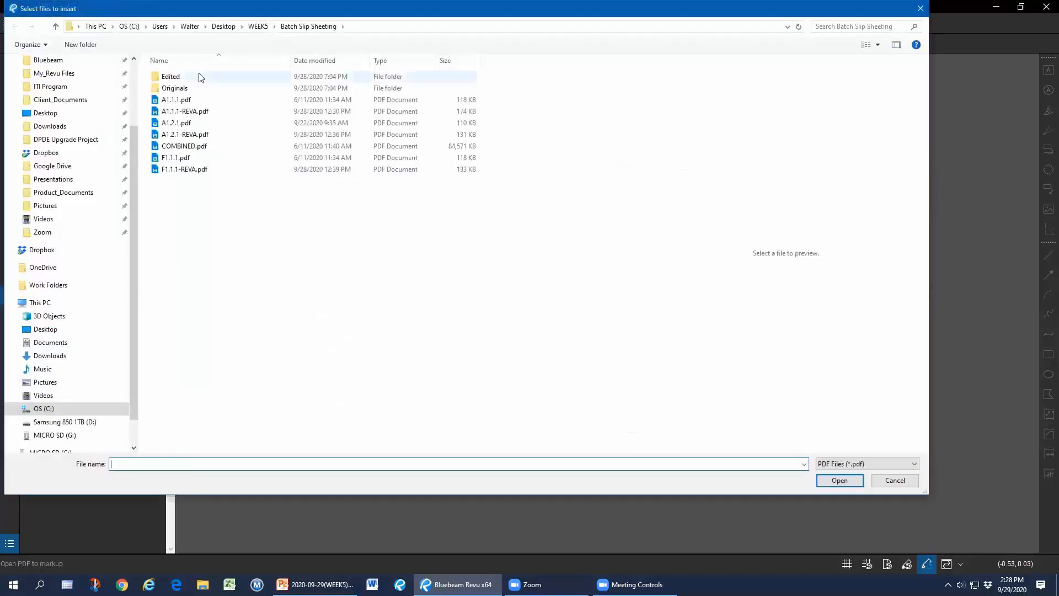
Add E1.1.1.pdf and FP1.1.1.pdf from the Originals folder to the set.
double_click(187, 88)
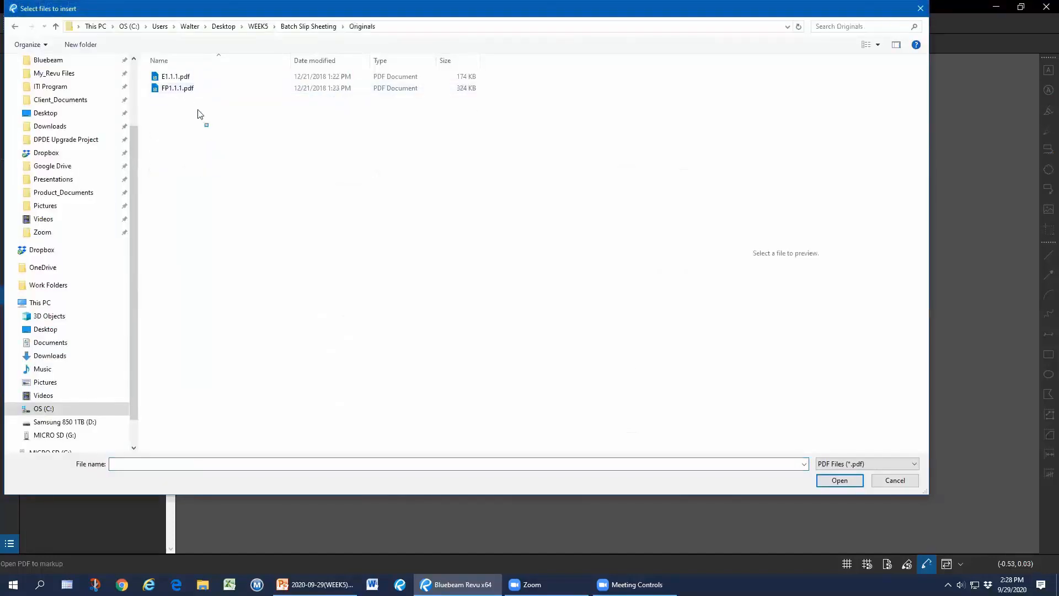
left_click_drag(200, 114, 168, 71)
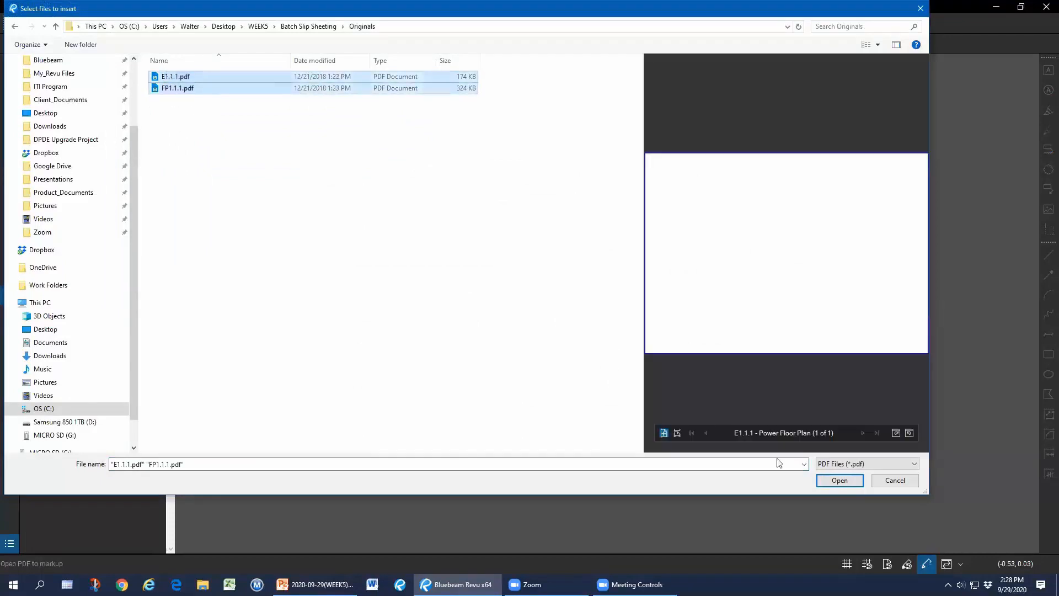
left_click(848, 481)
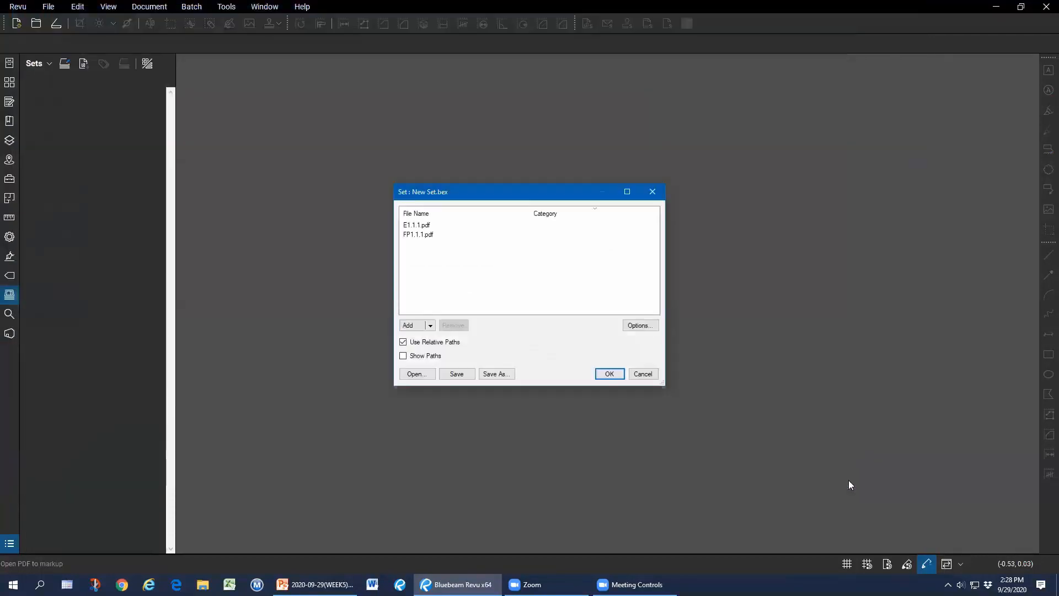
left_click(610, 375)
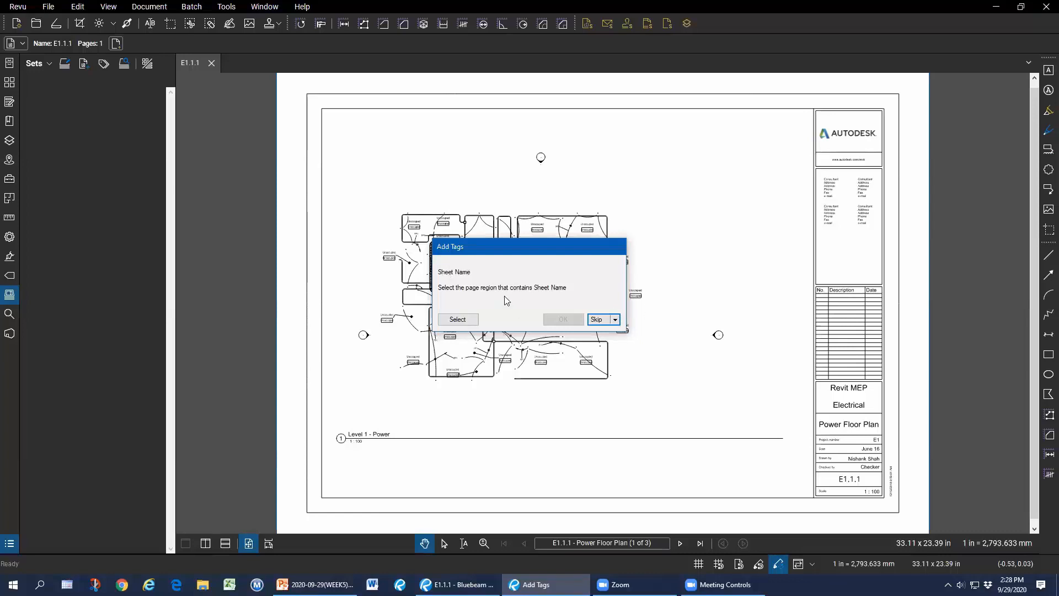
Tag the sheet name from the title block's Power Floor Plan region.
left_click(464, 321)
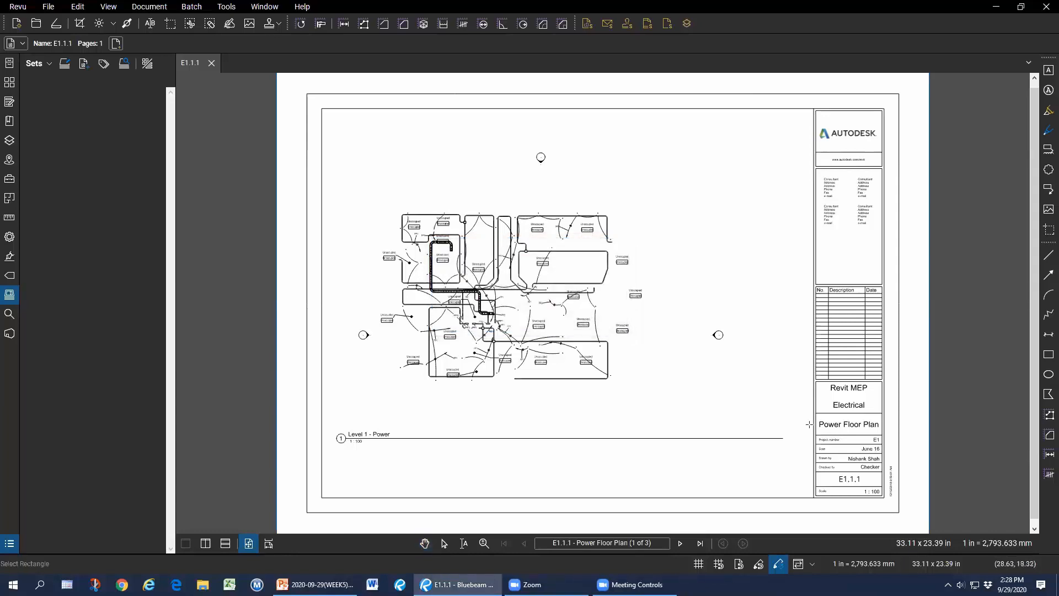
left_click_drag(813, 414, 896, 439)
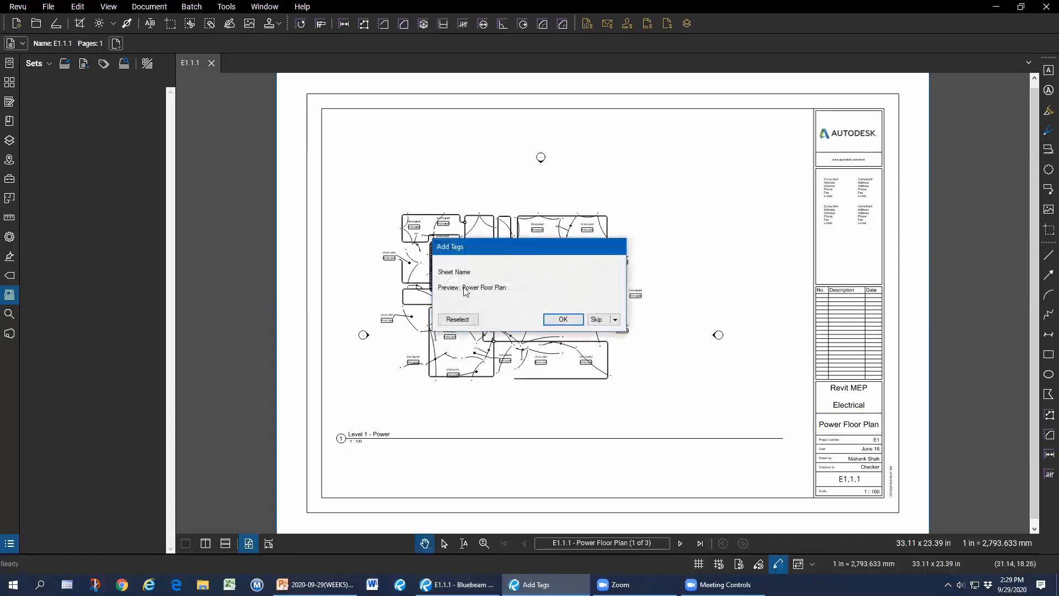
left_click(563, 320)
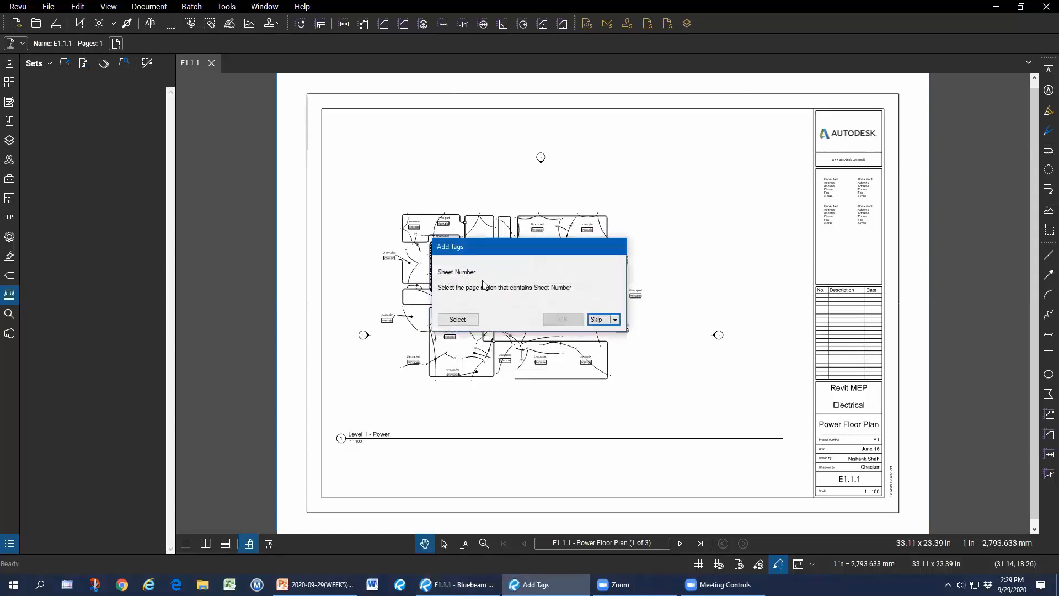
Tag the sheet number from the E1.1.1 title block cell and apply the tags.
left_click(466, 322)
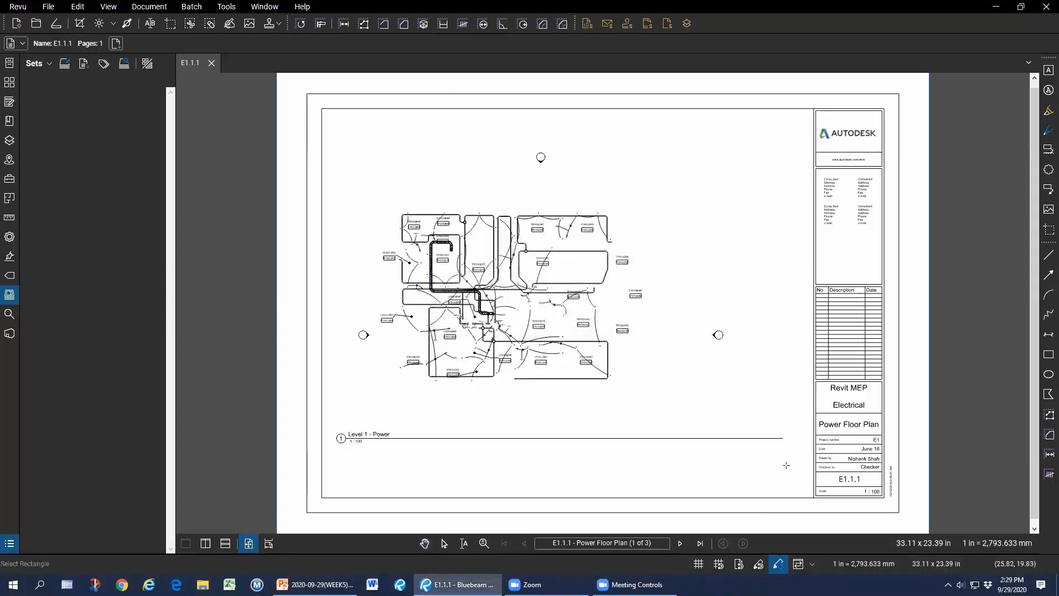
left_click_drag(814, 471, 883, 486)
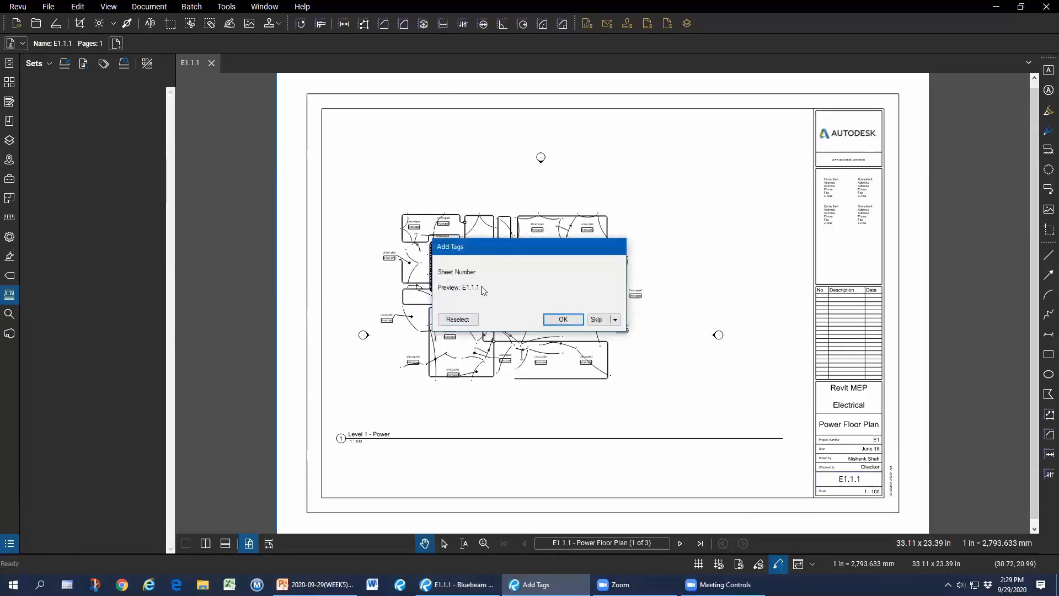
left_click(563, 320)
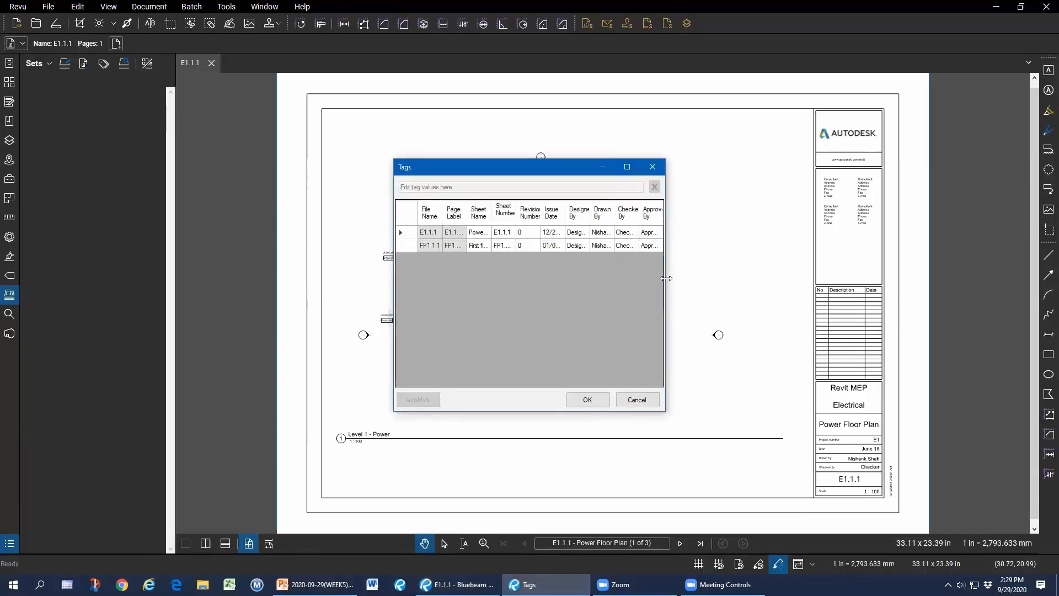
left_click_drag(666, 278, 999, 278)
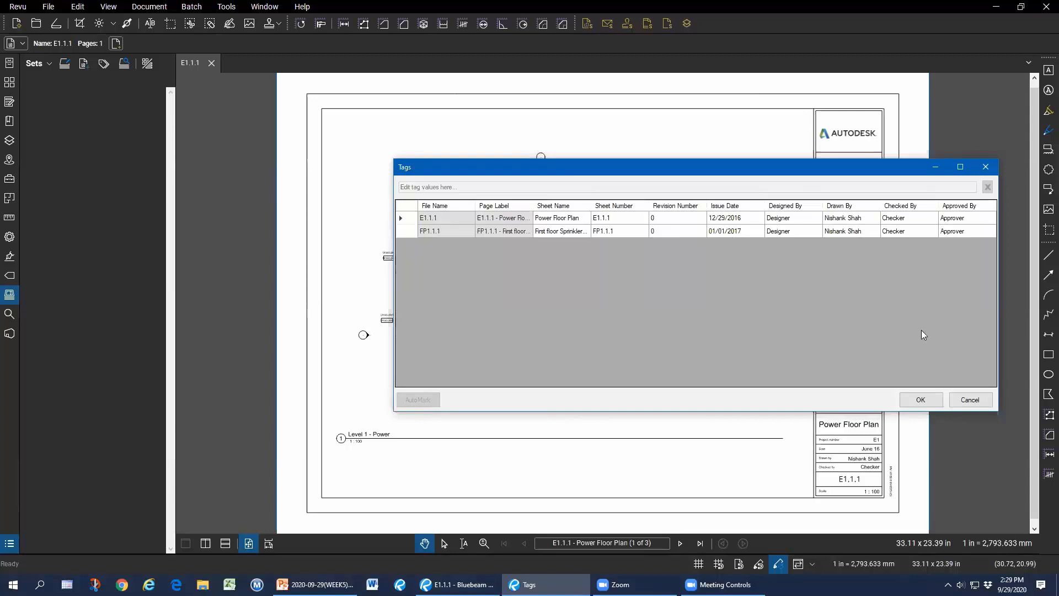
left_click(921, 399)
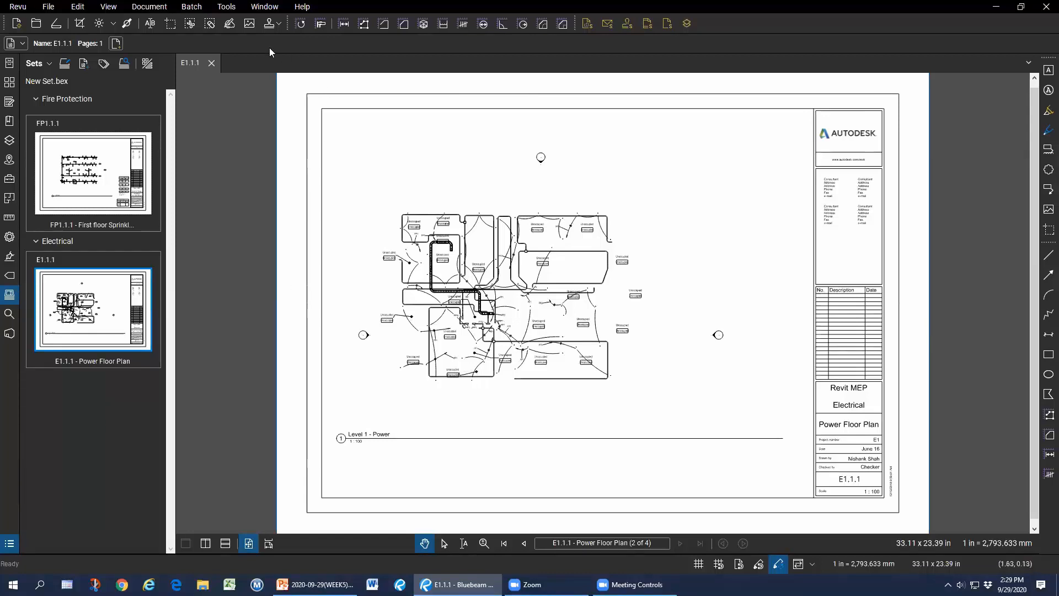
Start a batch slip sheet with the set's drawings as current files.
left_click(193, 8)
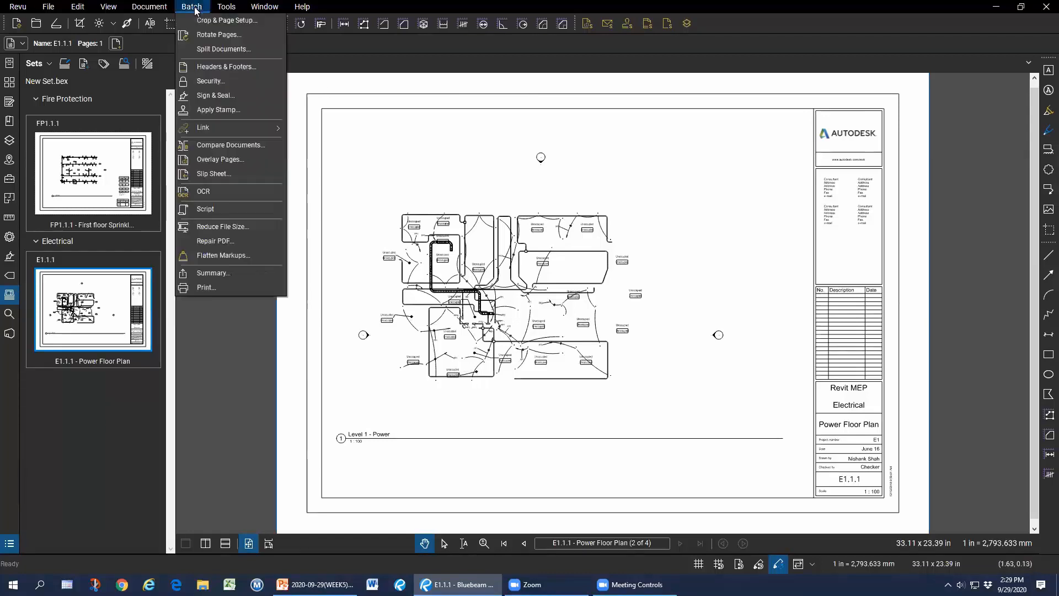
left_click(230, 172)
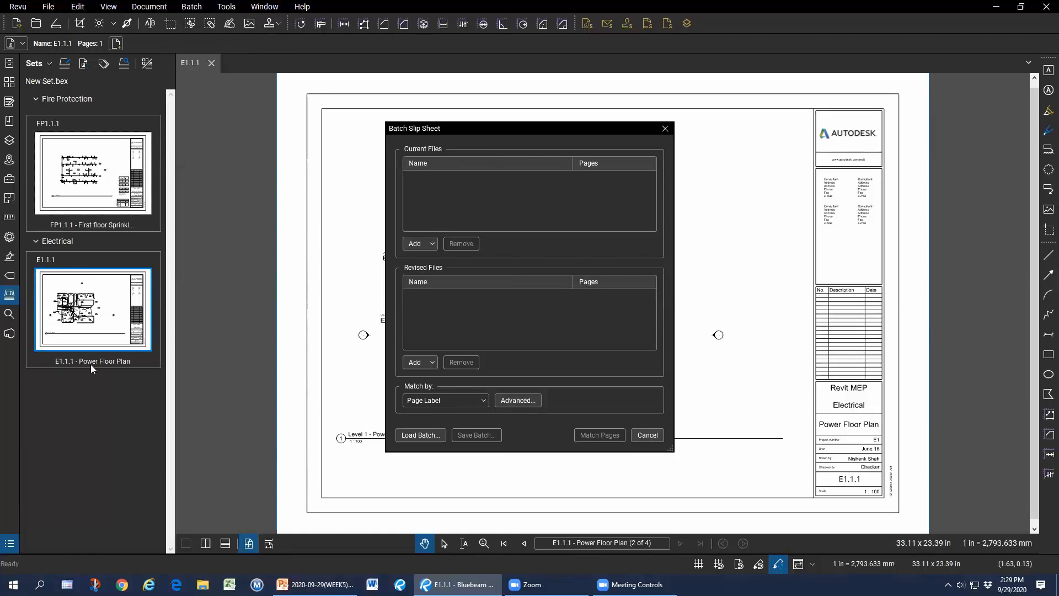
left_click(425, 244)
left_click(452, 286)
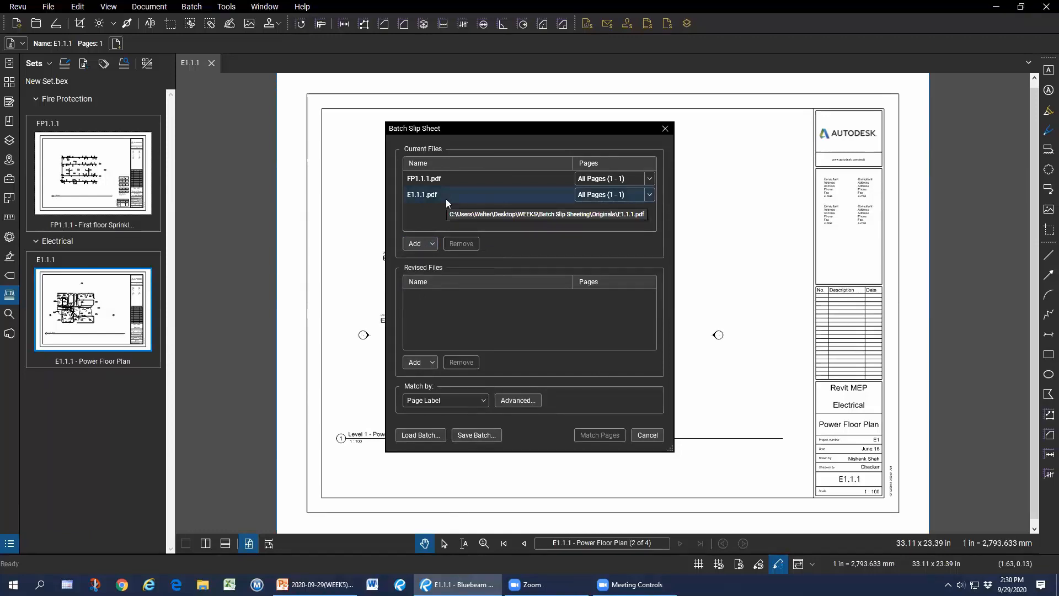
Add the Edited folder's REVA files as the revised files.
left_click(424, 361)
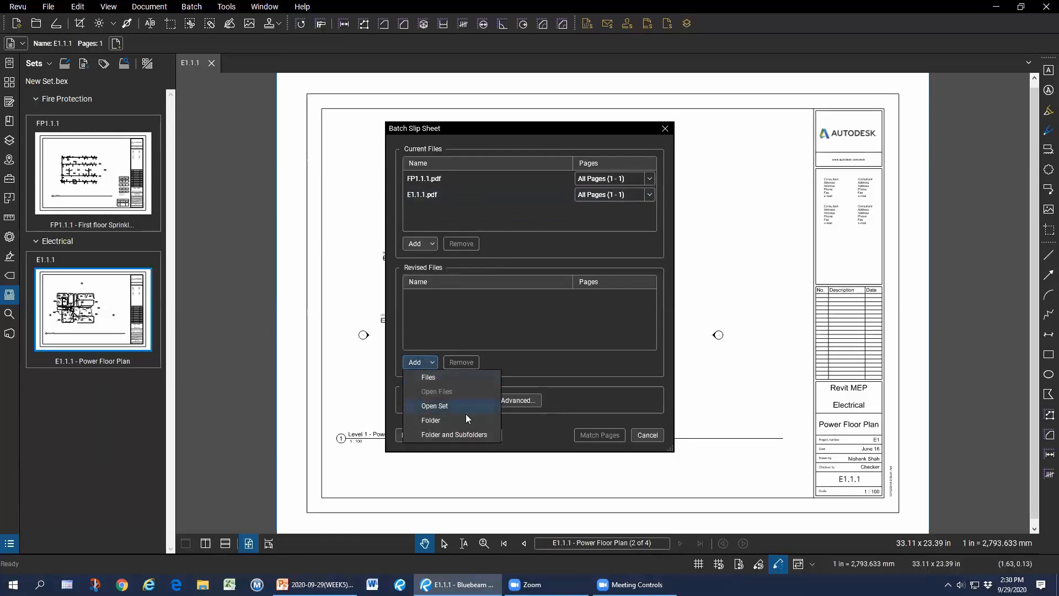
left_click(450, 422)
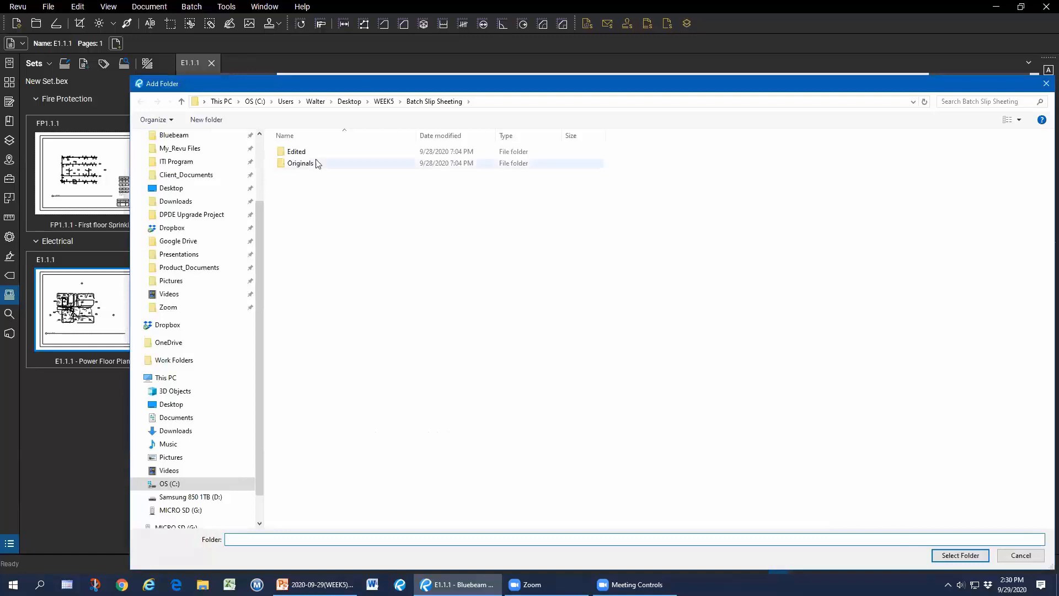
left_click(308, 154)
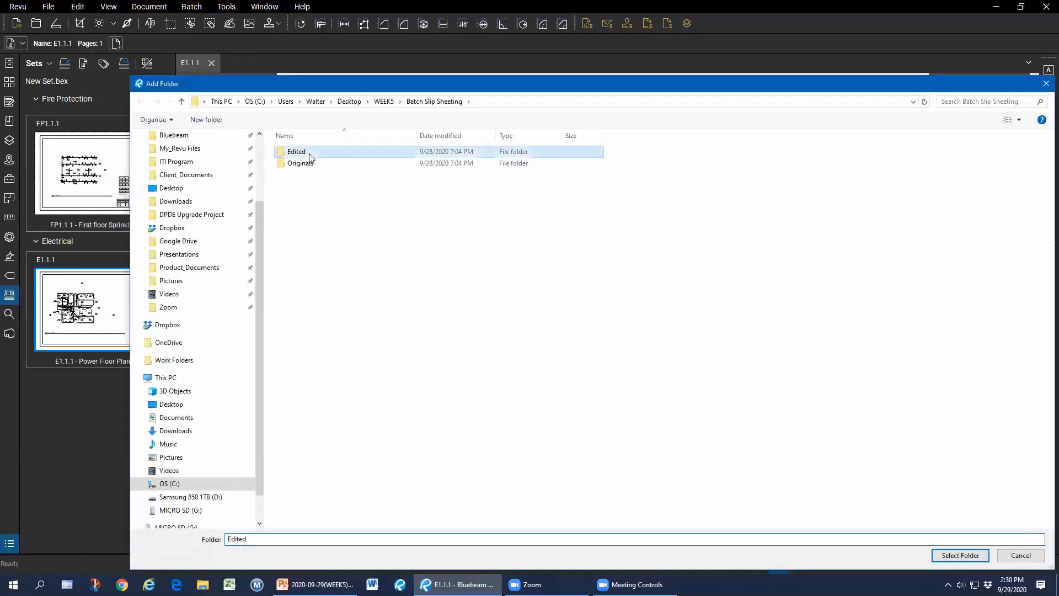
left_click(965, 560)
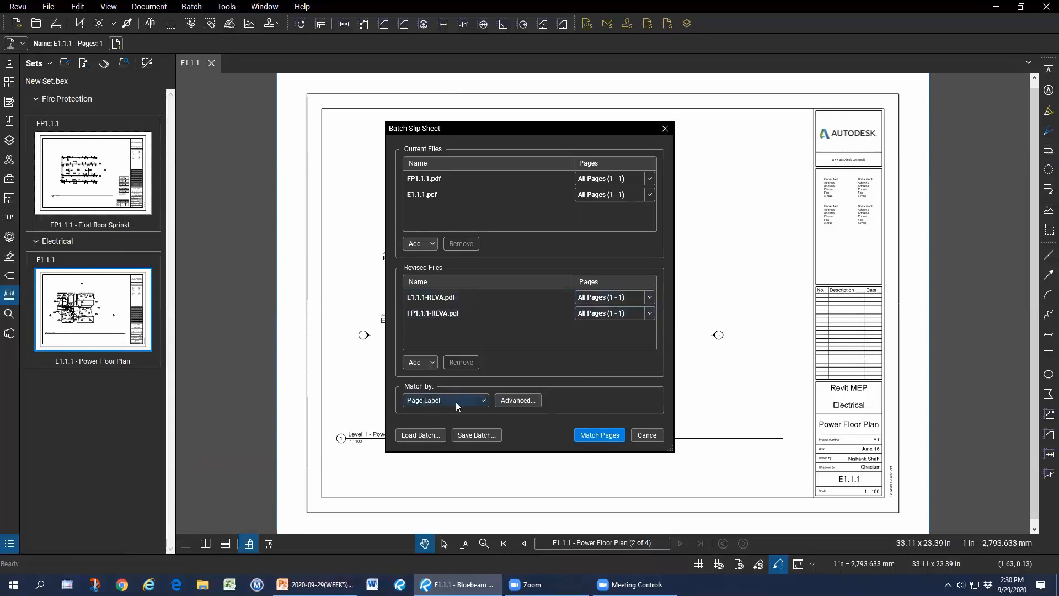
Review the E1.1.1 and FP1.1.1 page pairings and run the slip sheet with Superseded stamps.
left_click(609, 435)
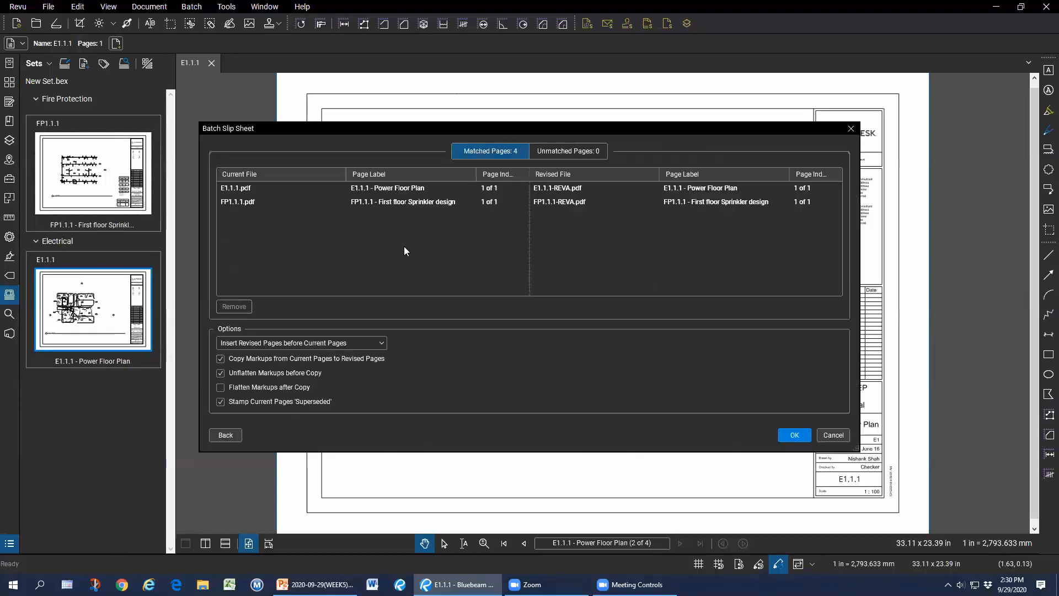
left_click(252, 185)
left_click(563, 187)
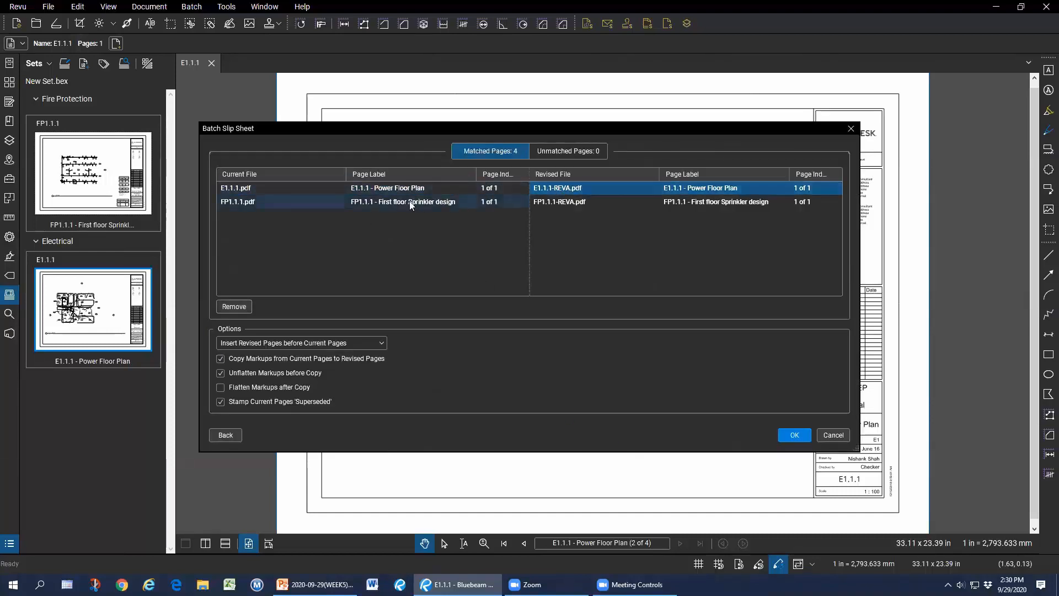
left_click(403, 204)
left_click(553, 203)
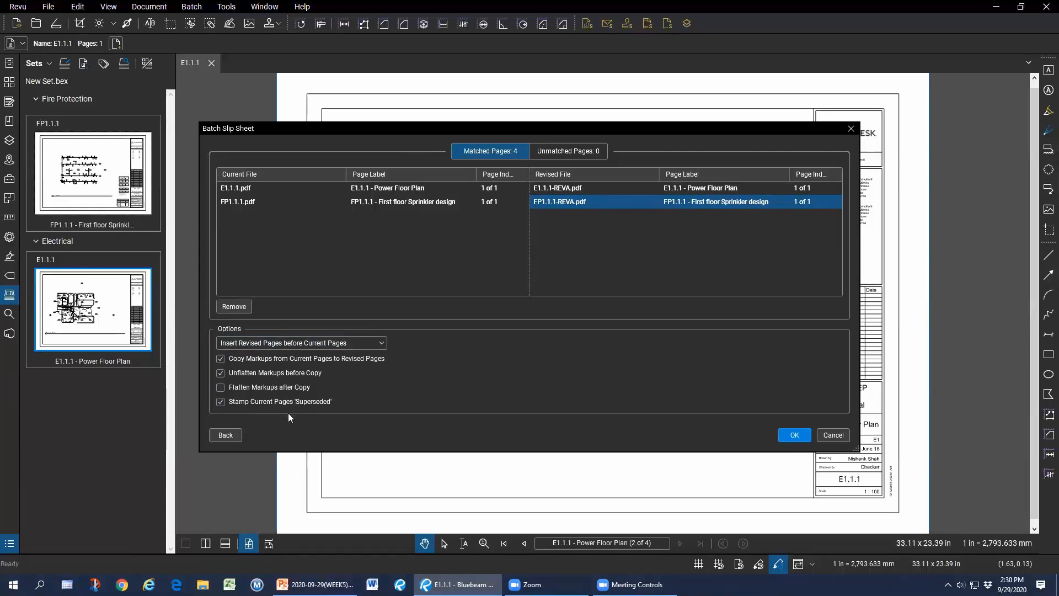
left_click(805, 435)
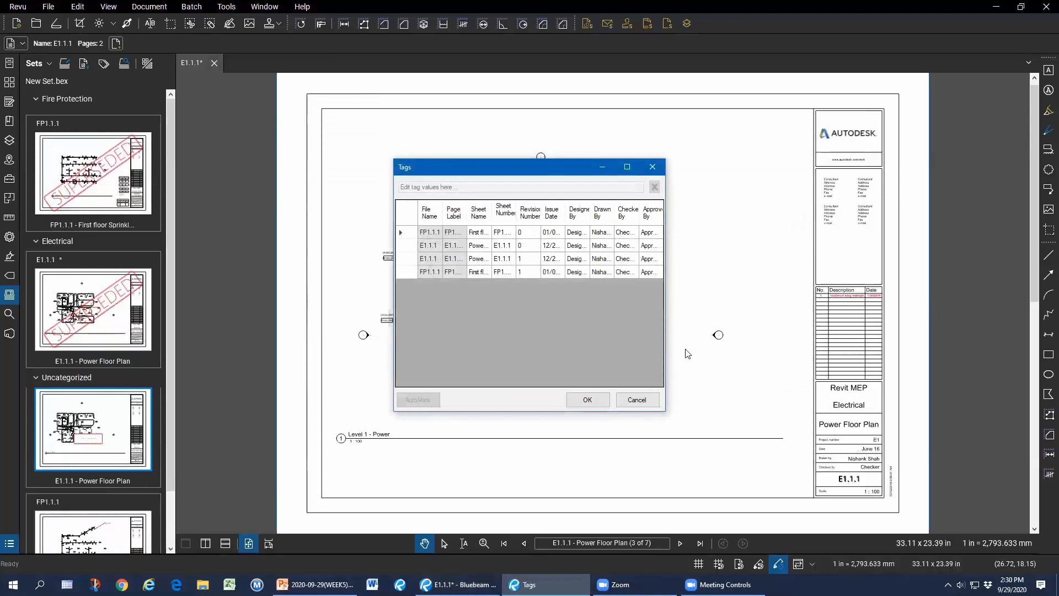
Widen and reposition the tags table, then apply the Revision Number 1 tags.
left_click_drag(668, 321, 1009, 321)
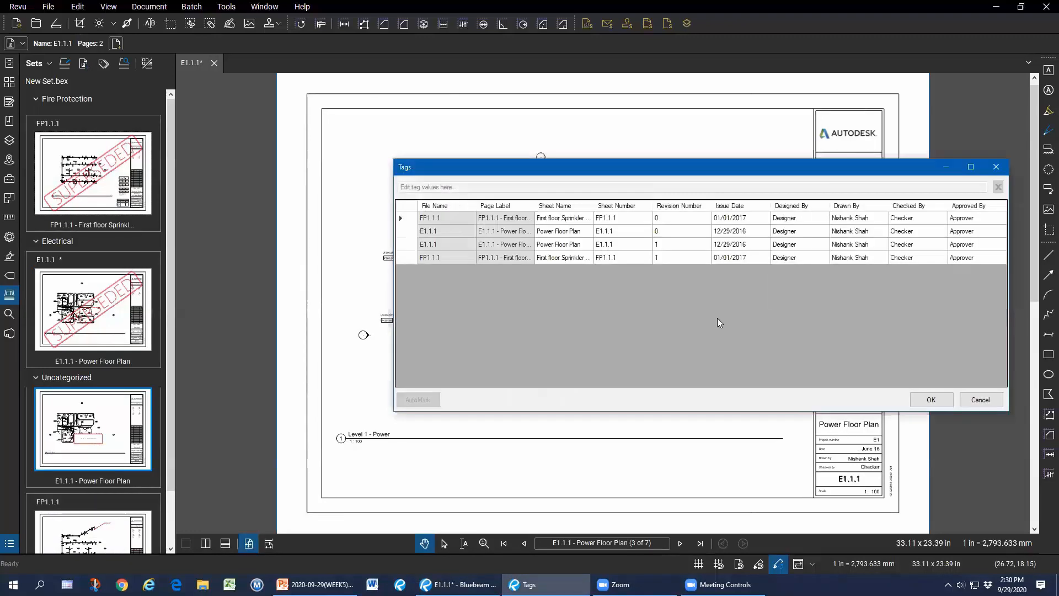
left_click_drag(678, 172, 608, 146)
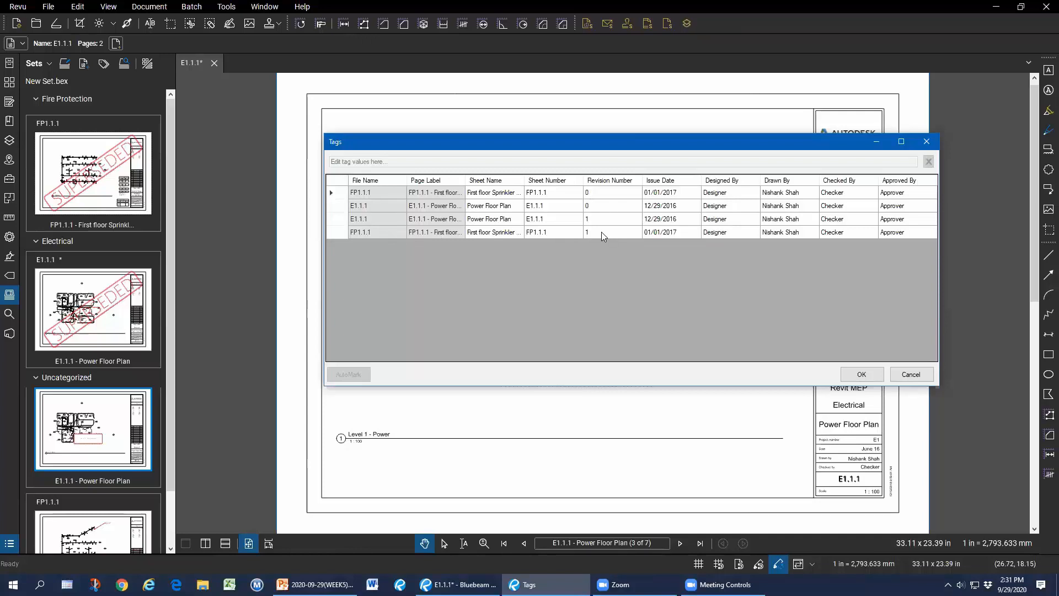
left_click(861, 375)
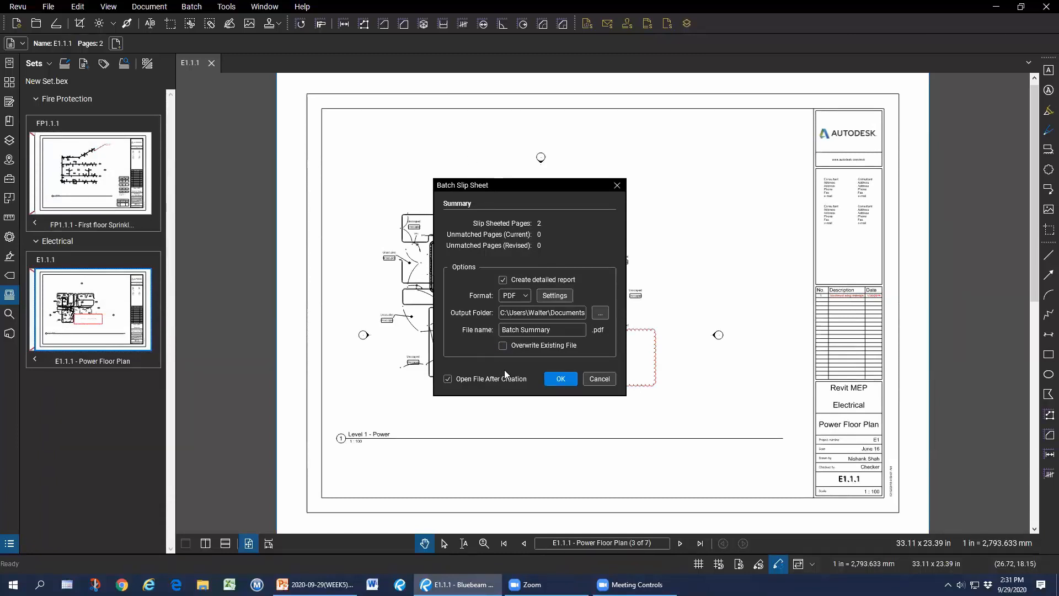
Dismiss the slip sheet summary and leave FP1.1.1 on its current 'Pretty radical modification' revision.
left_click(601, 380)
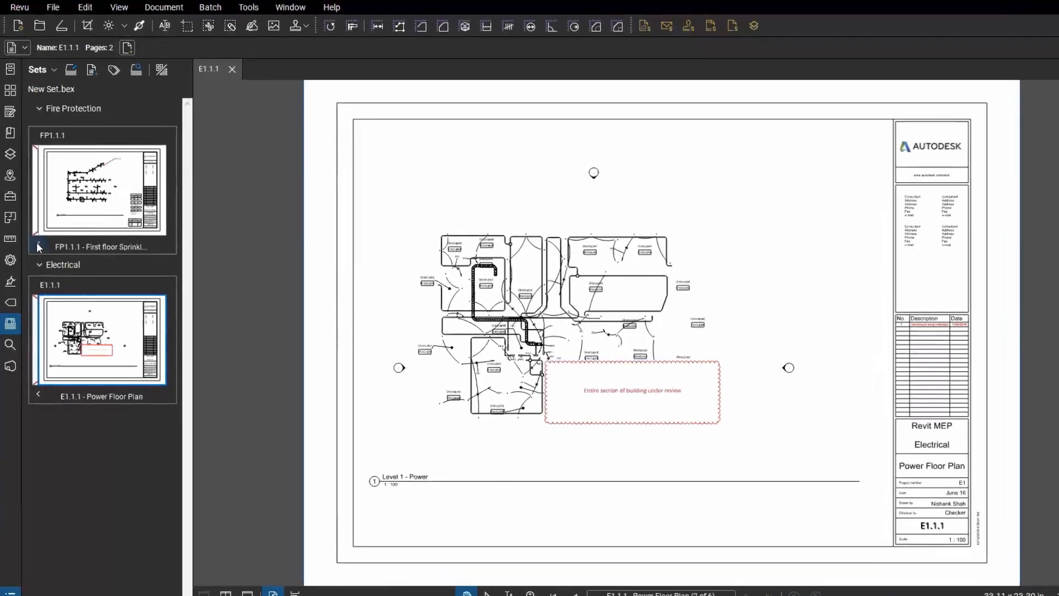
left_click(38, 245)
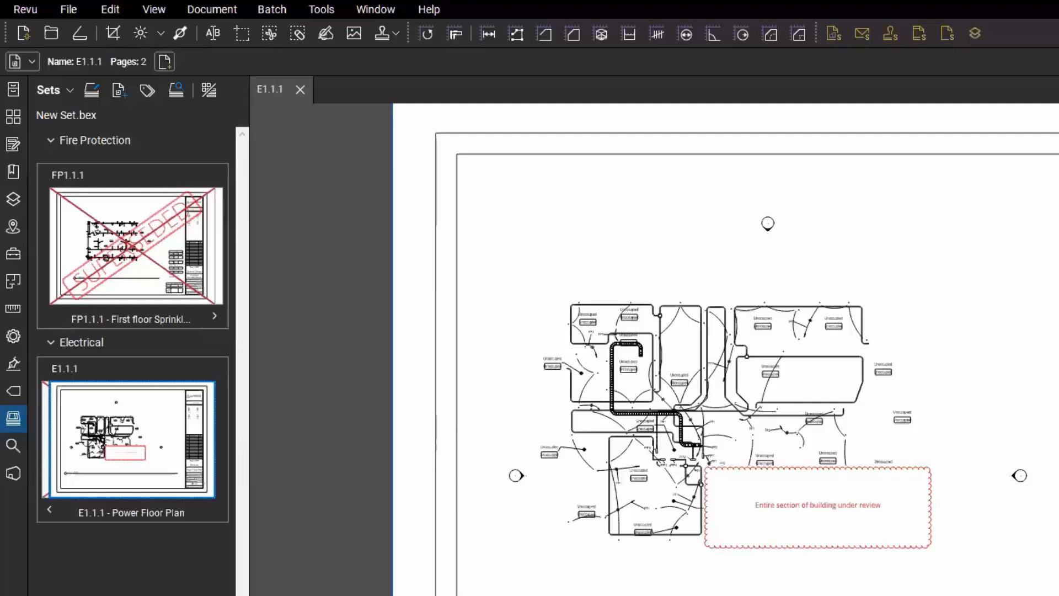
left_click(212, 313)
left_click(146, 260)
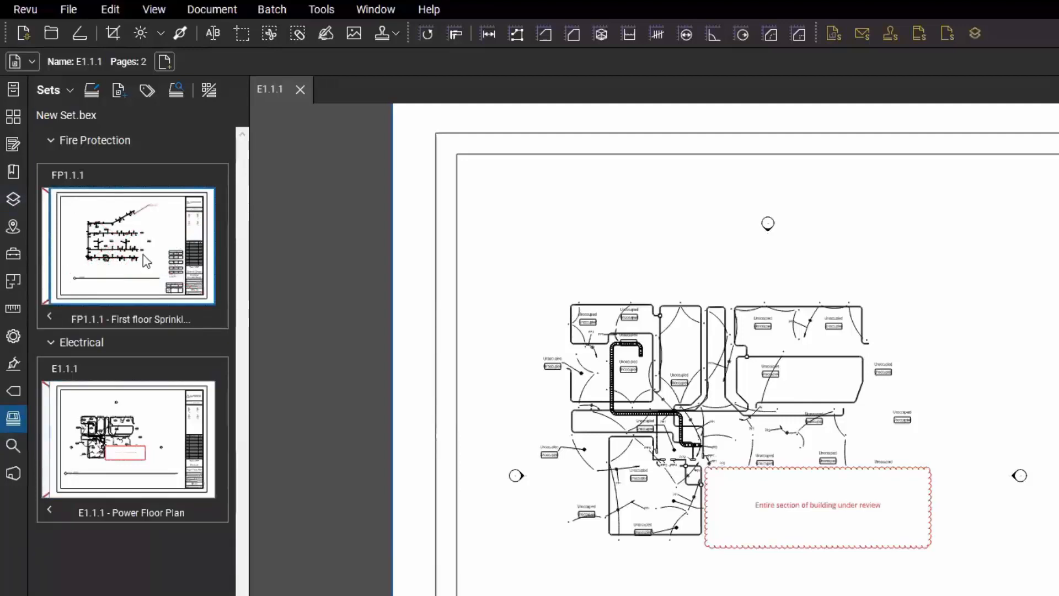
left_click(49, 319)
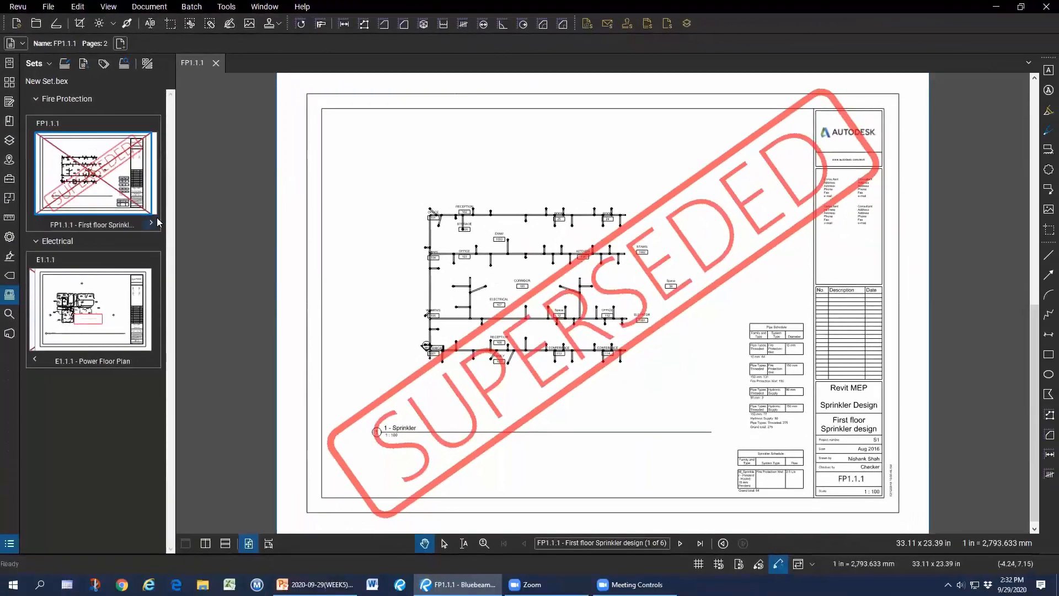
left_click(151, 222)
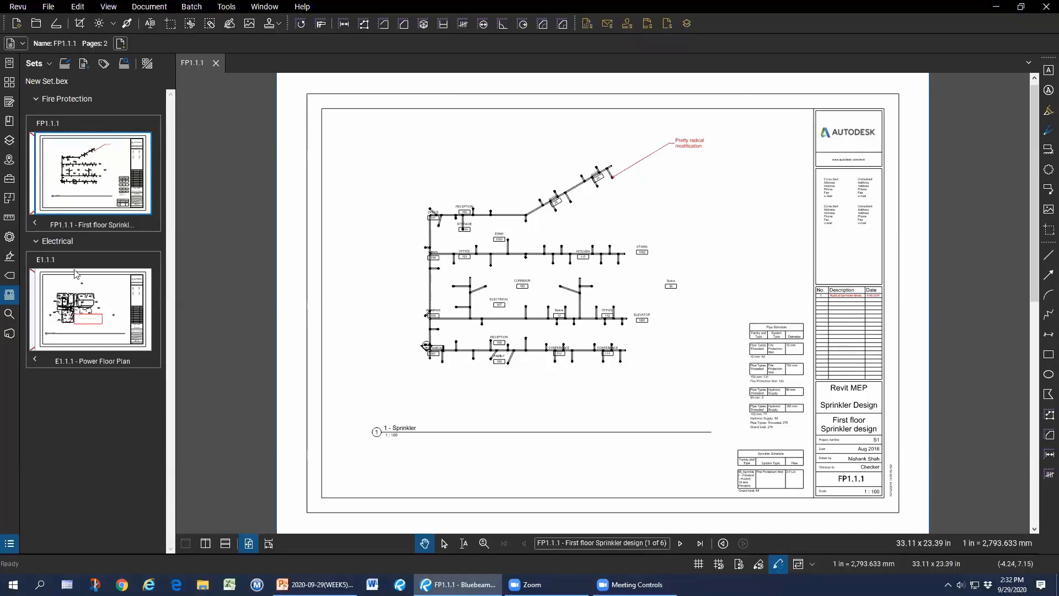
Compare the two FP1.1.1 revisions into an FP1.1.1_Diff document, then return to the original FP1.1.1 tab.
right_click(91, 181)
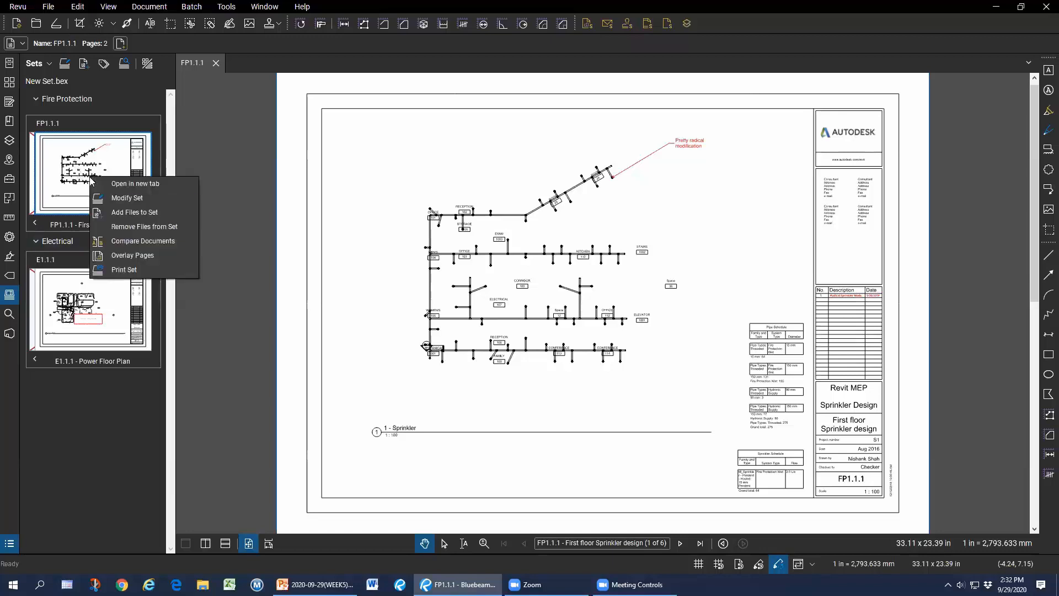
left_click(173, 244)
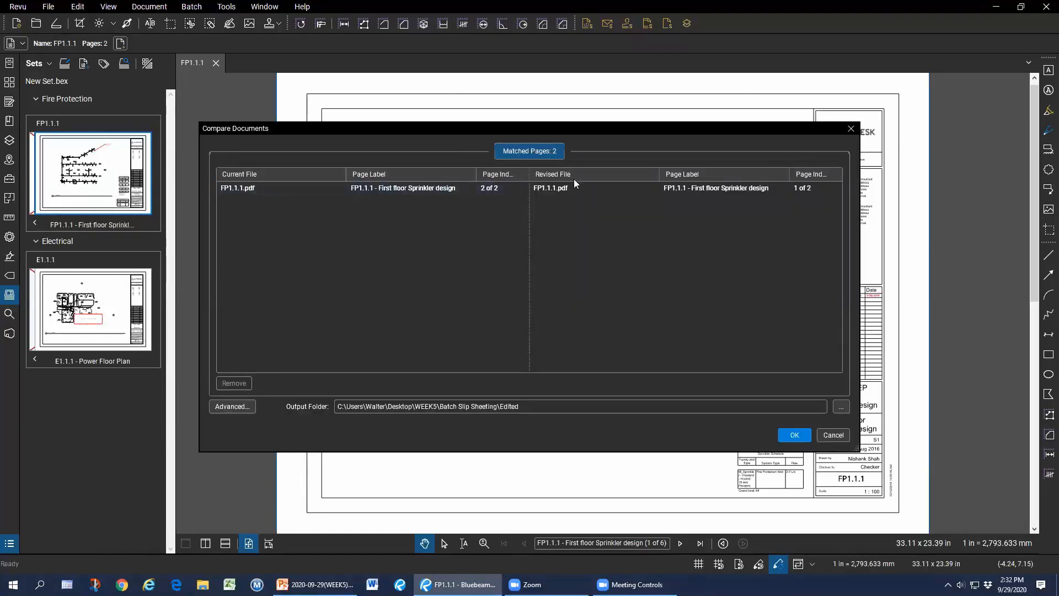
left_click(798, 434)
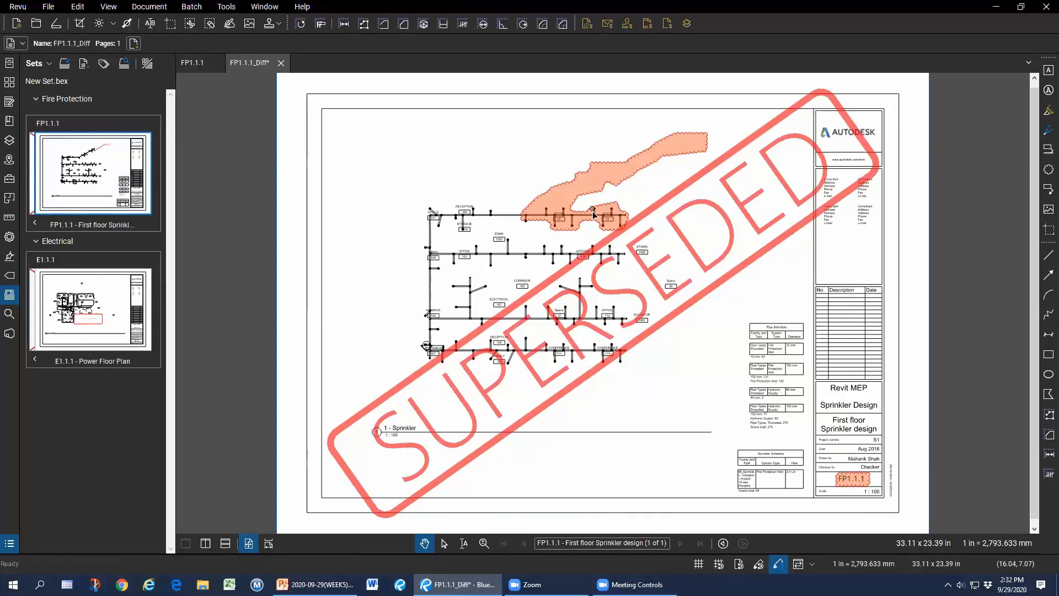
left_click(78, 170)
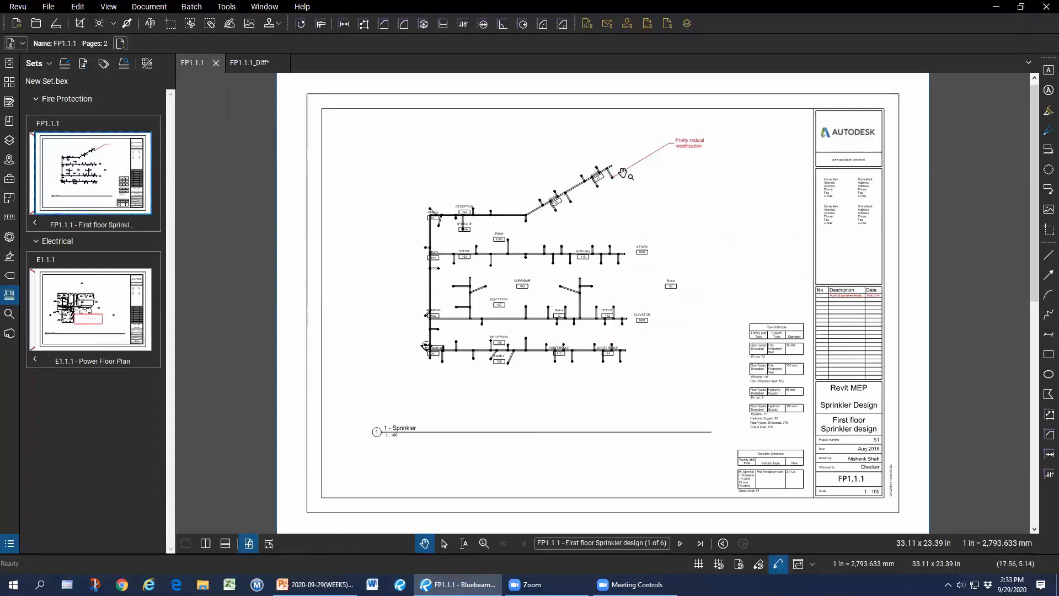
Close FP1.1.1_Diff without saving, then close the drawing set without saving.
left_click(216, 64)
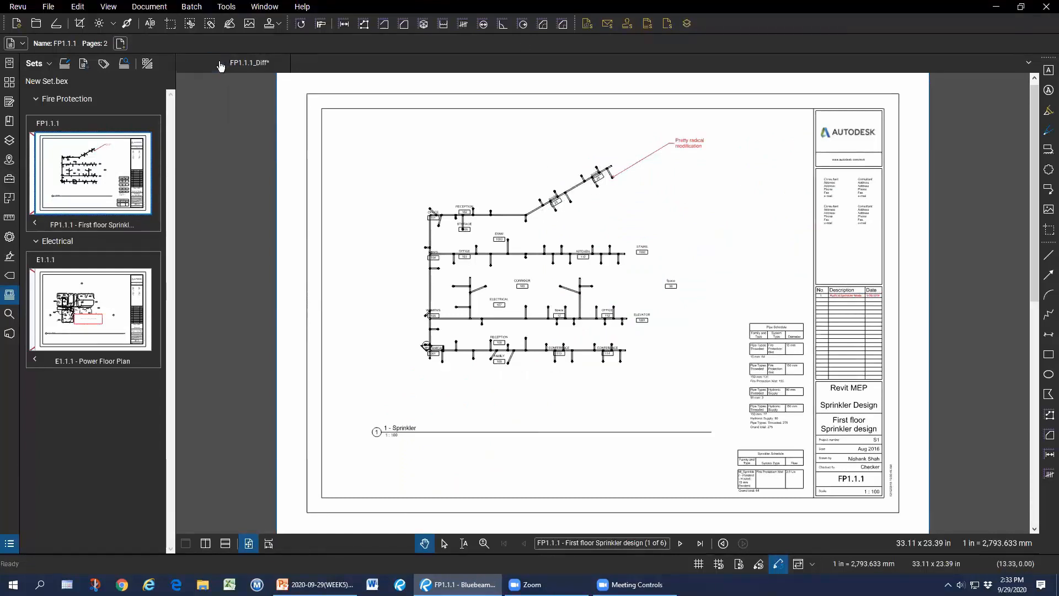
left_click(230, 63)
left_click(596, 343)
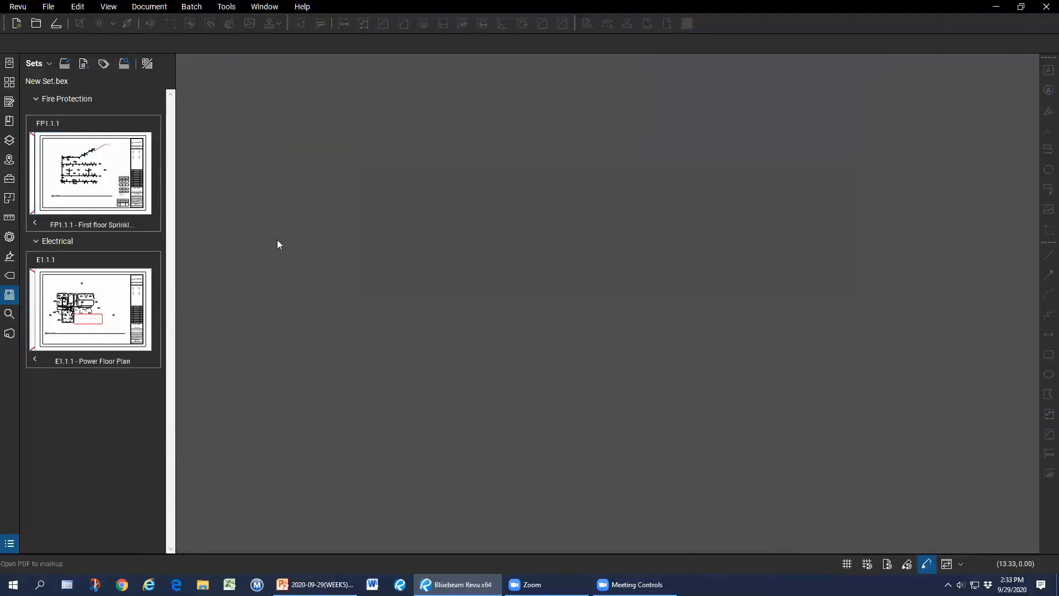
left_click(35, 64)
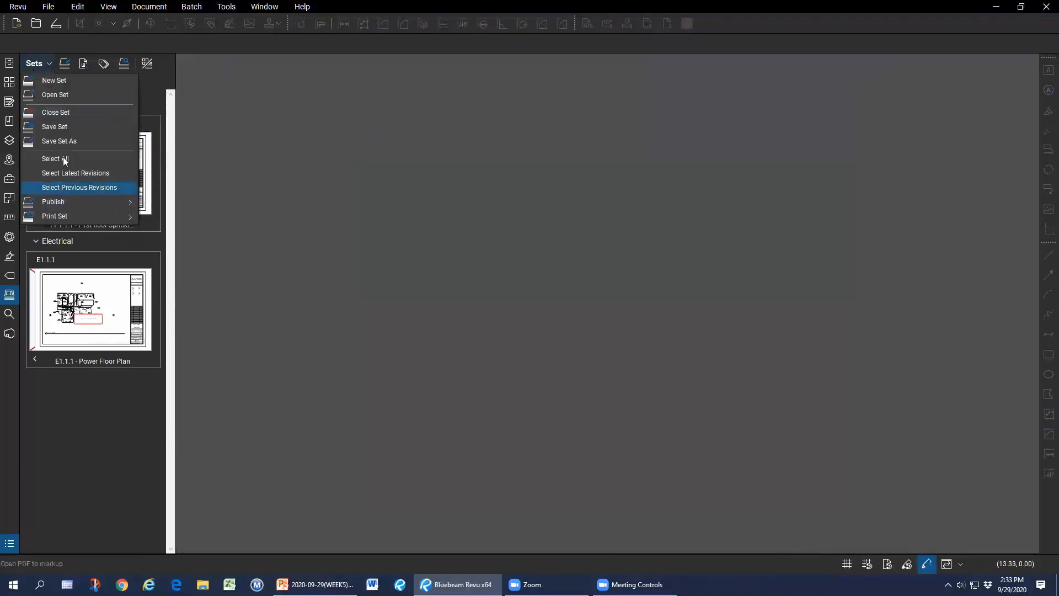
left_click(71, 114)
left_click(579, 308)
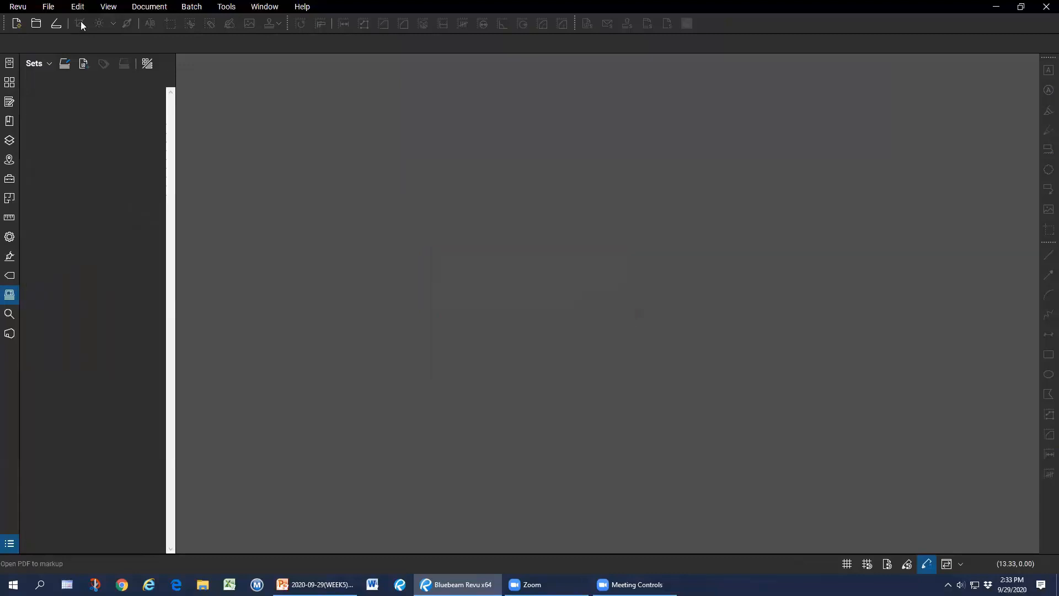
Open Survey-Sketch.pdf from the WEEK5 > OCR folder.
left_click(38, 25)
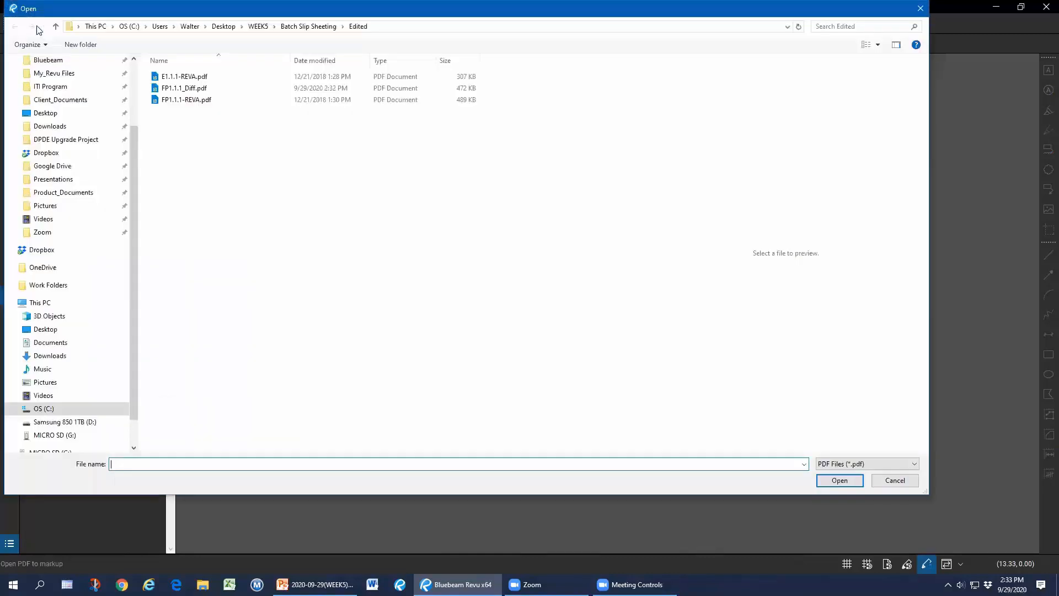
left_click(259, 29)
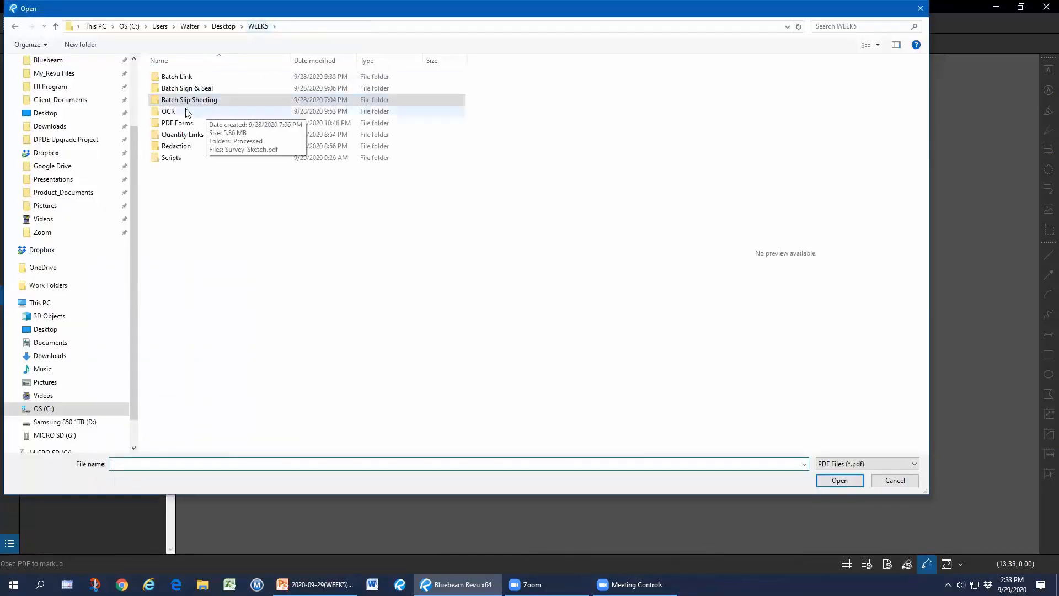
double_click(196, 115)
double_click(186, 88)
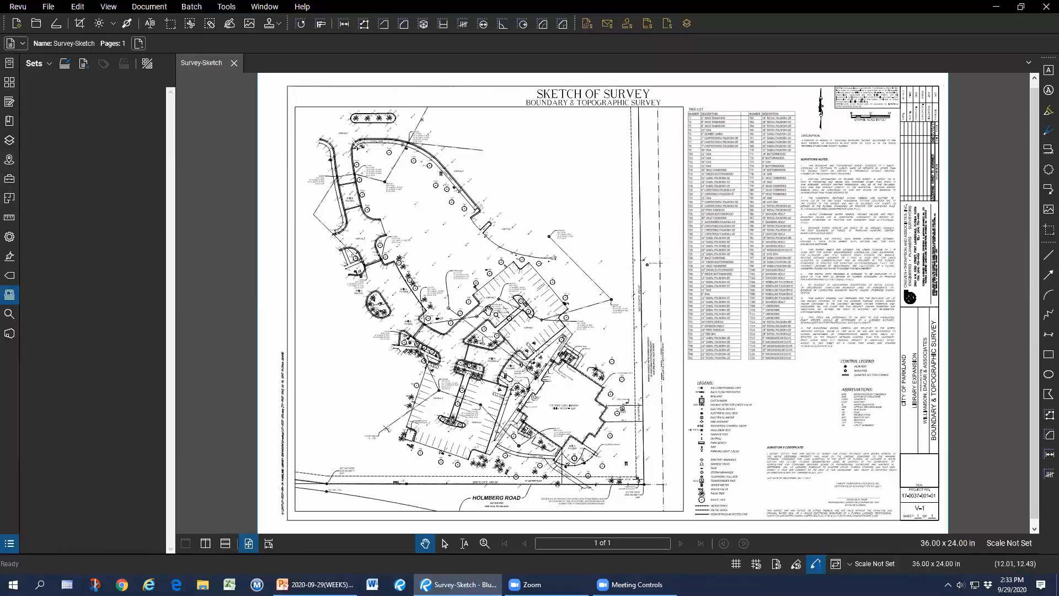
Zoom into the notes, try highlighting text in note 7, then bring up the Search panel.
scroll(871, 245, "up", 6)
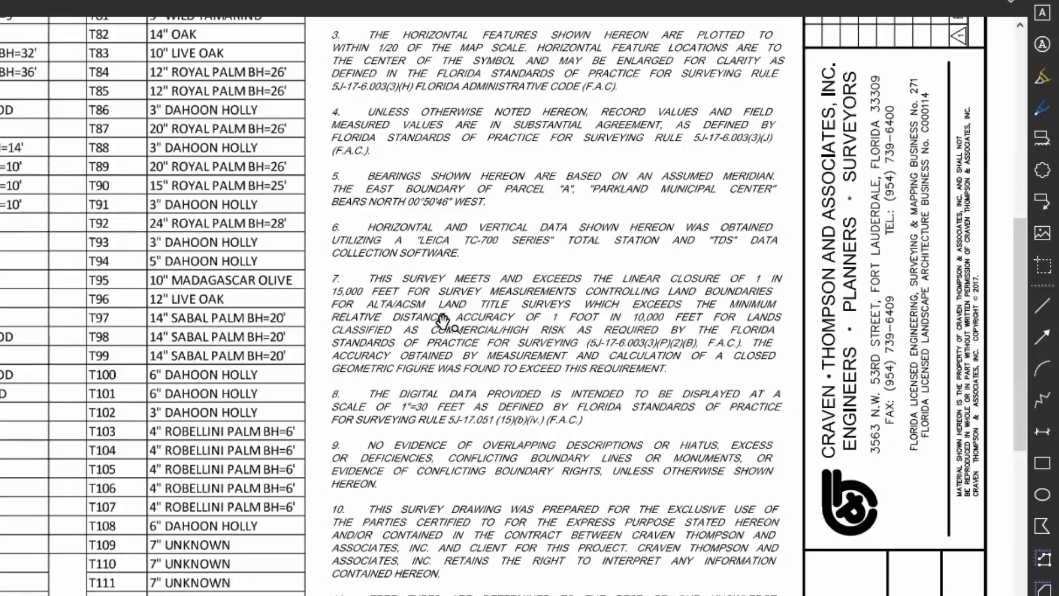
left_click(1038, 80)
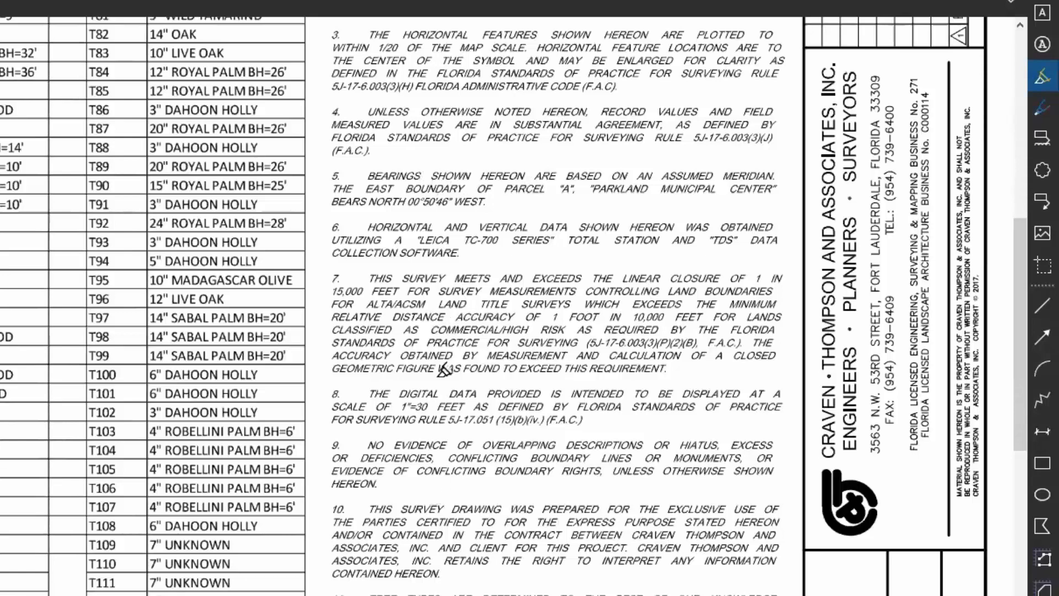
left_click(444, 312)
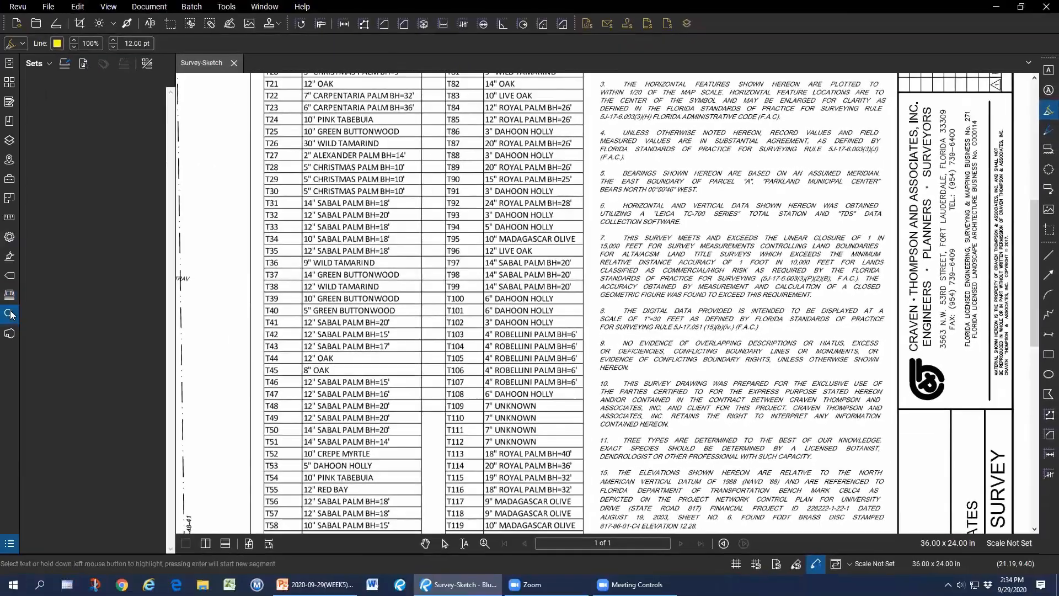
left_click(9, 314)
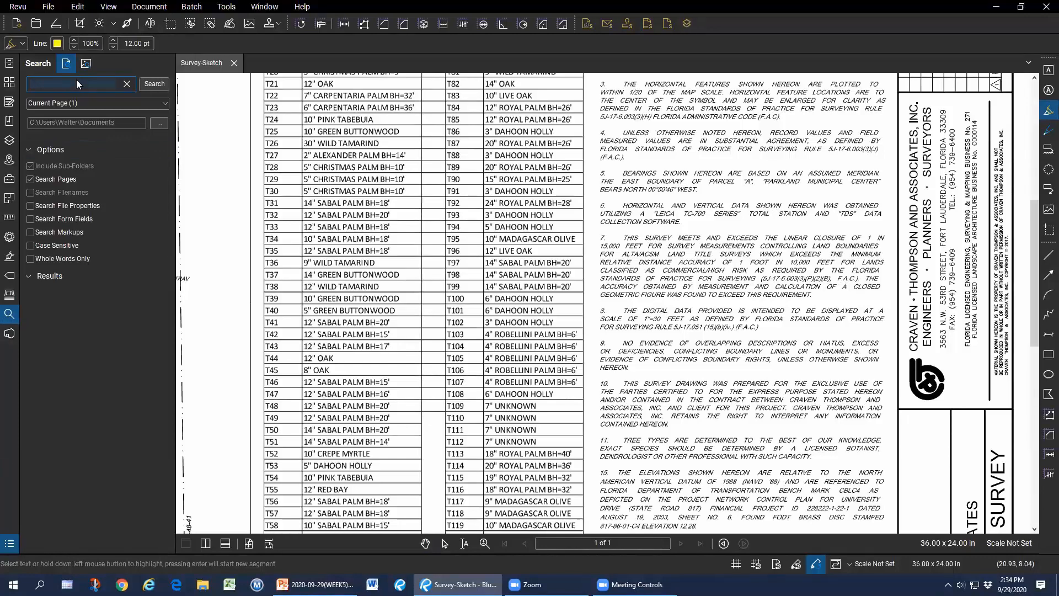
Search the current page for 'survey', which returns 0 results.
type("suirvey")
key("BackSpace")
key("BackSpace")
key("BackSpace")
key("BackSpace")
type("r")
left_click(56, 104)
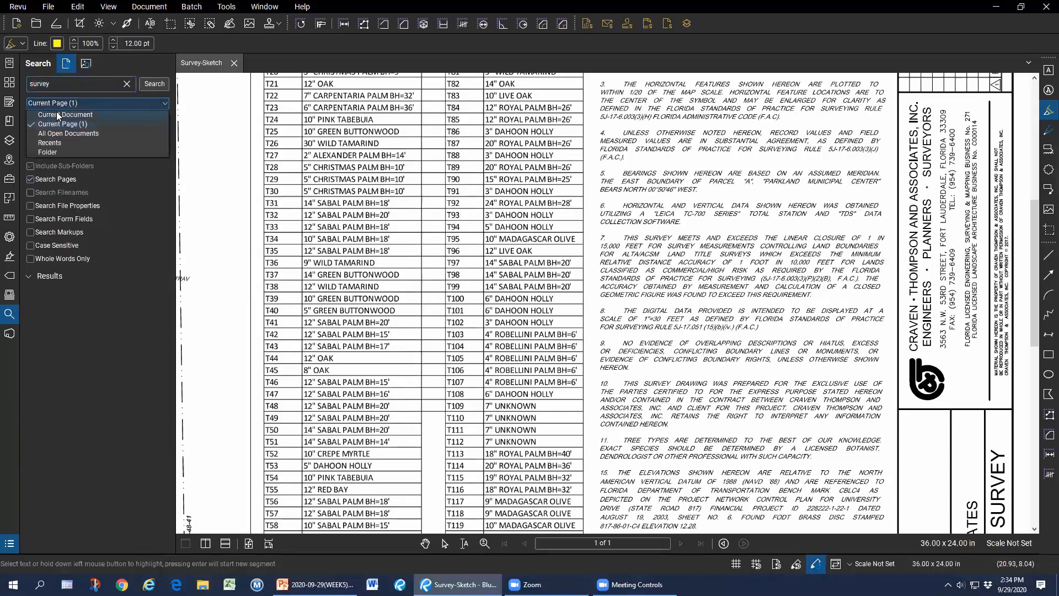
left_click(56, 124)
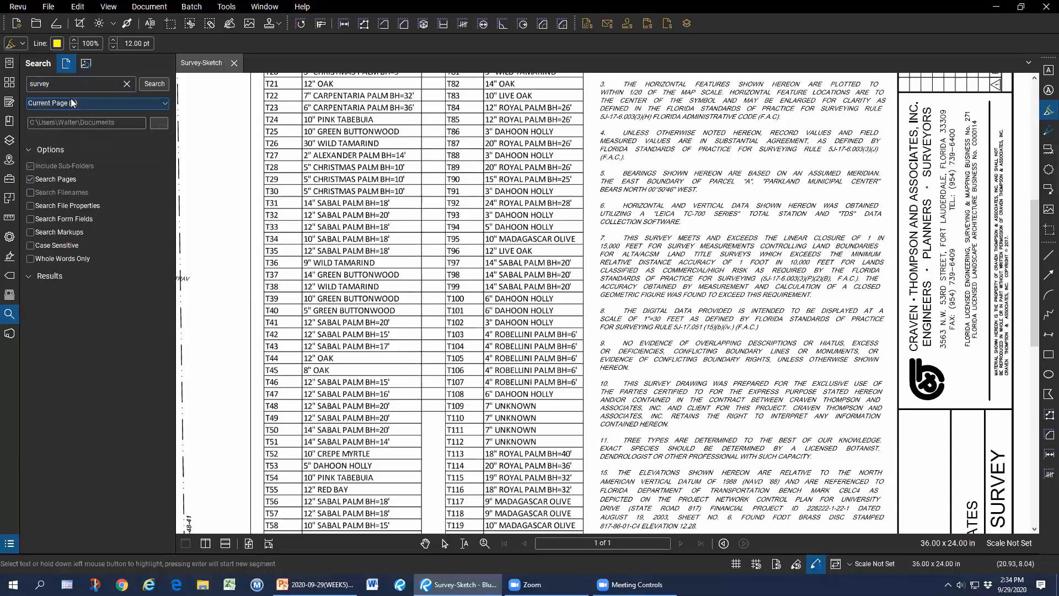
left_click(149, 84)
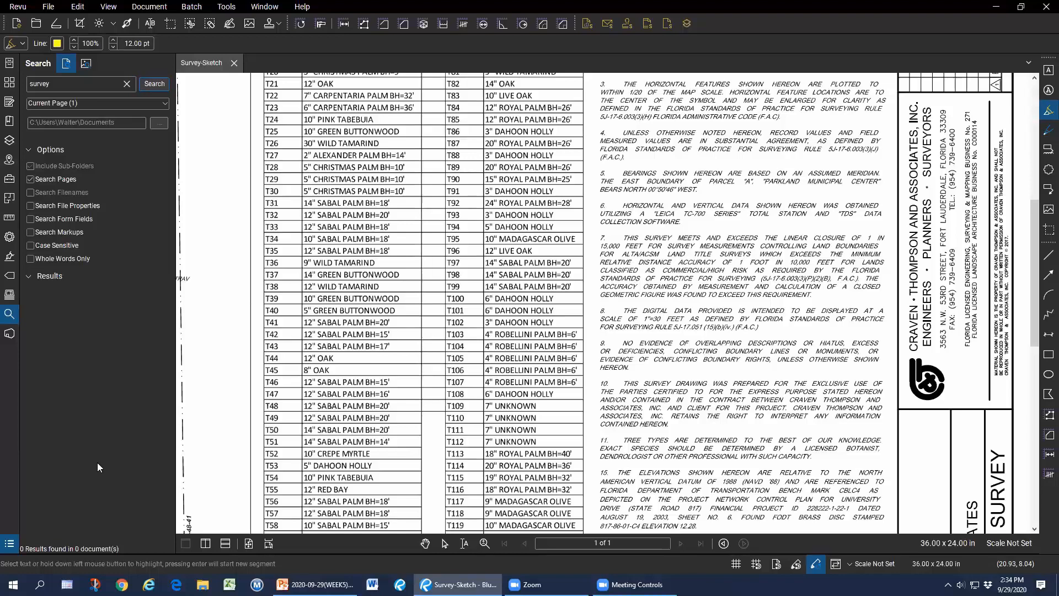
Review the drawing's OCR settings with orientation detection on, CAD Drawings and English, then cancel.
left_click(144, 10)
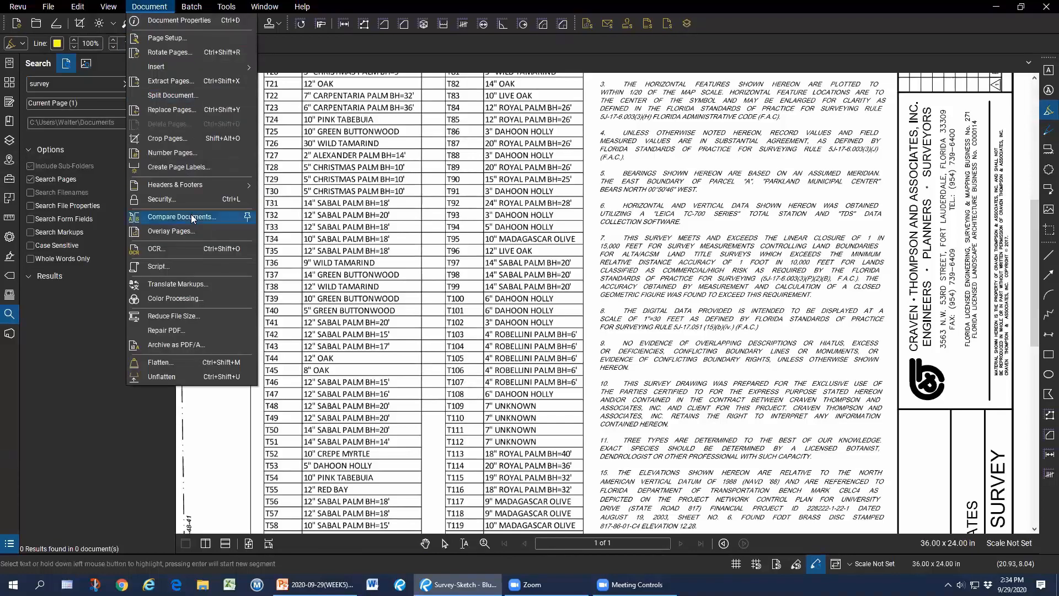
left_click(168, 248)
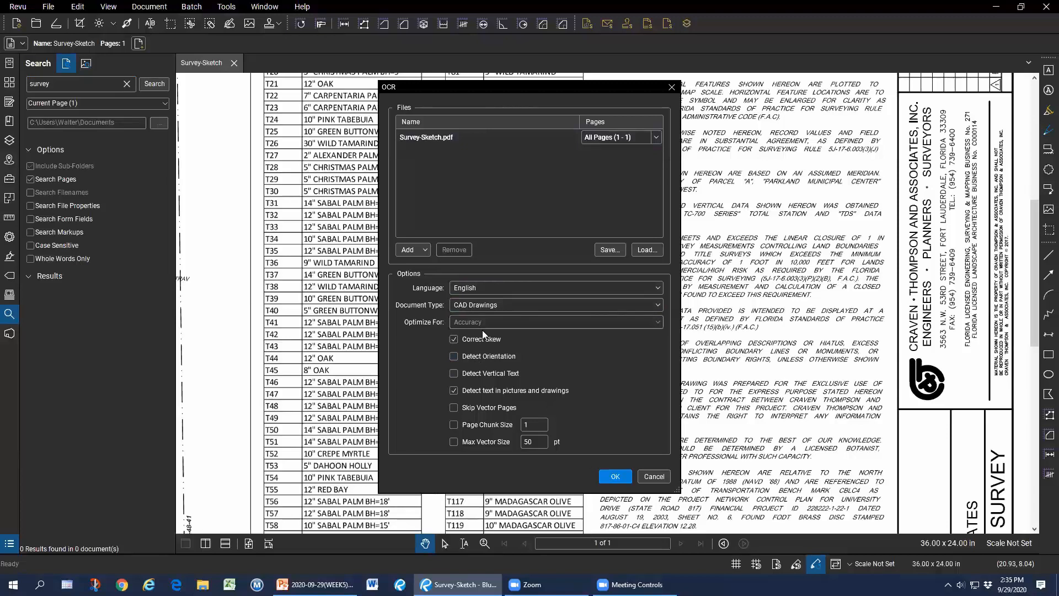
left_click(480, 355)
left_click(520, 307)
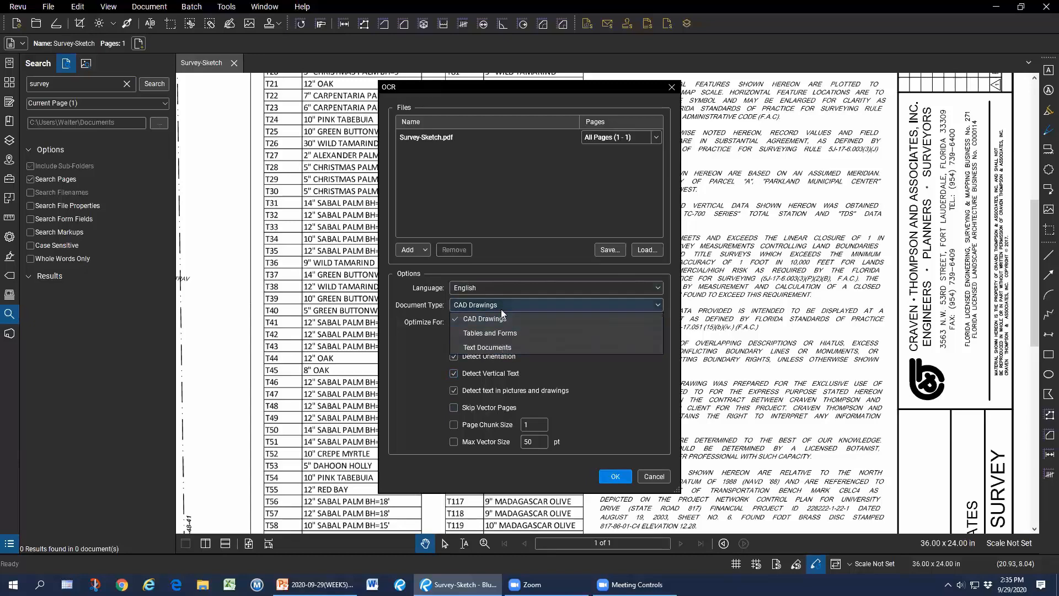
left_click(502, 319)
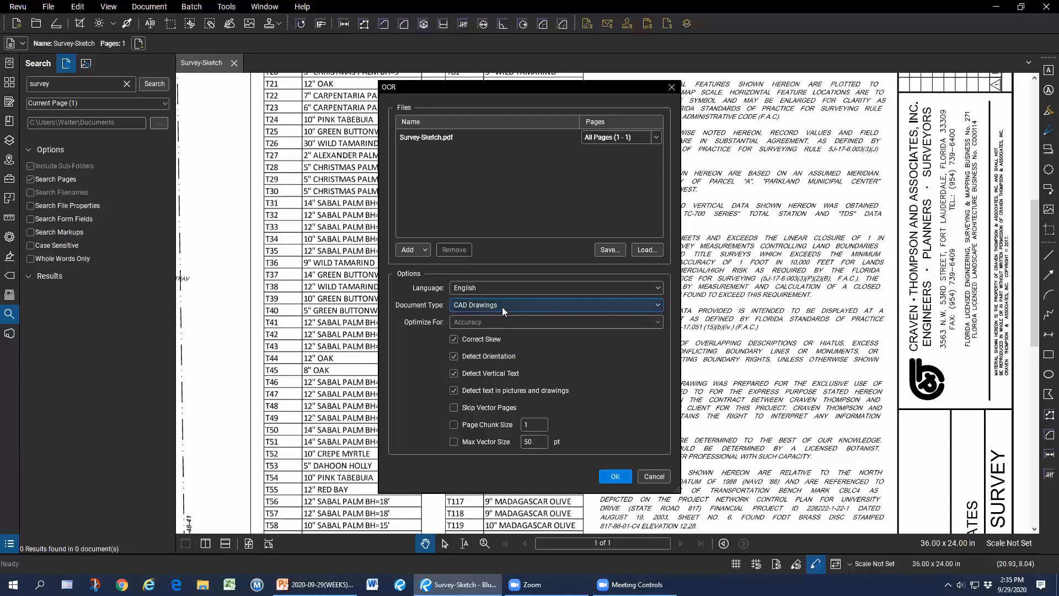
left_click(504, 286)
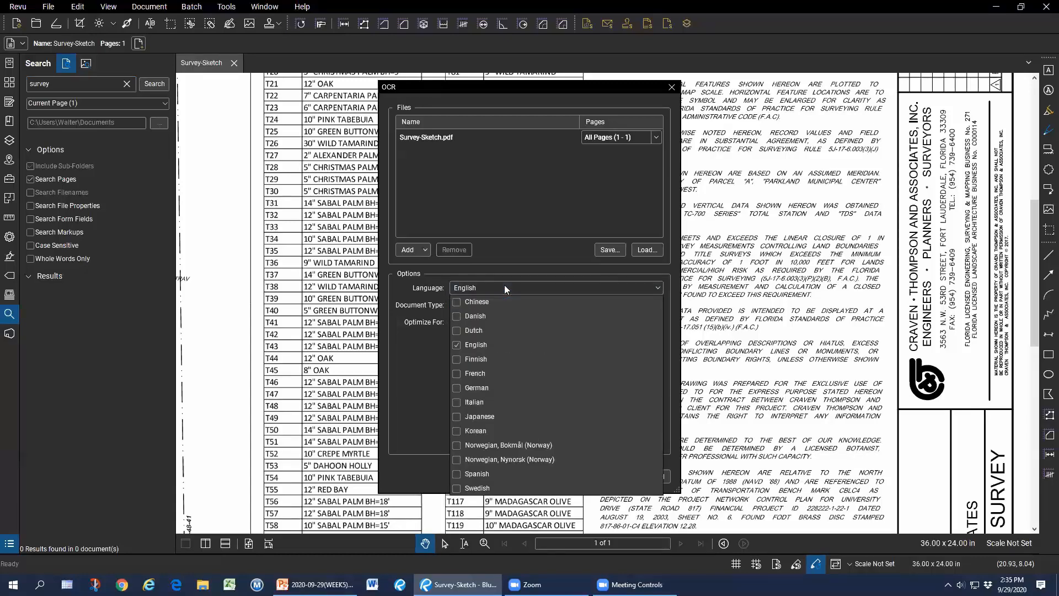
left_click(505, 285)
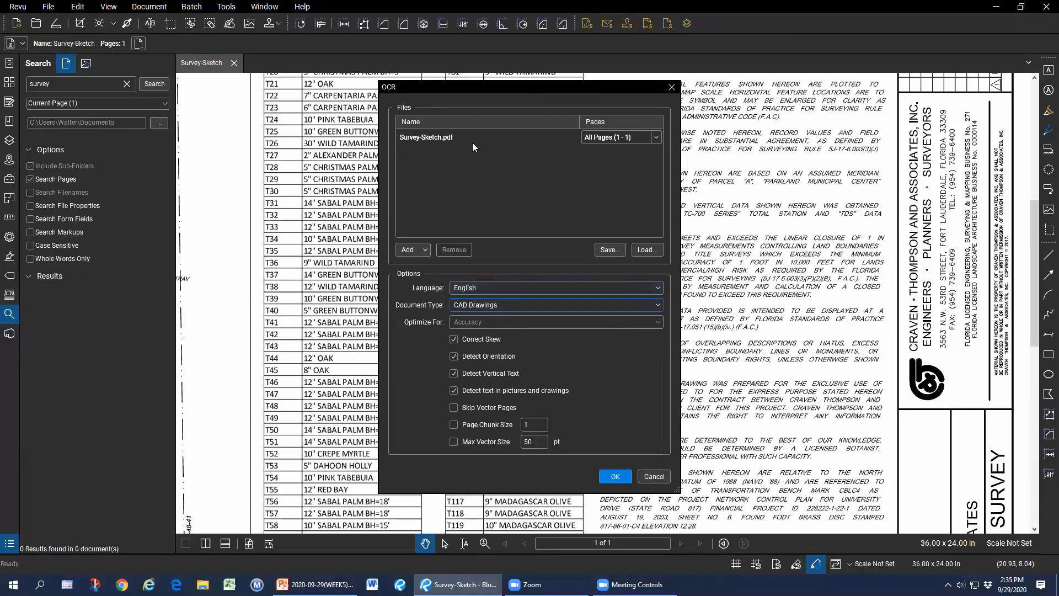
left_click(653, 477)
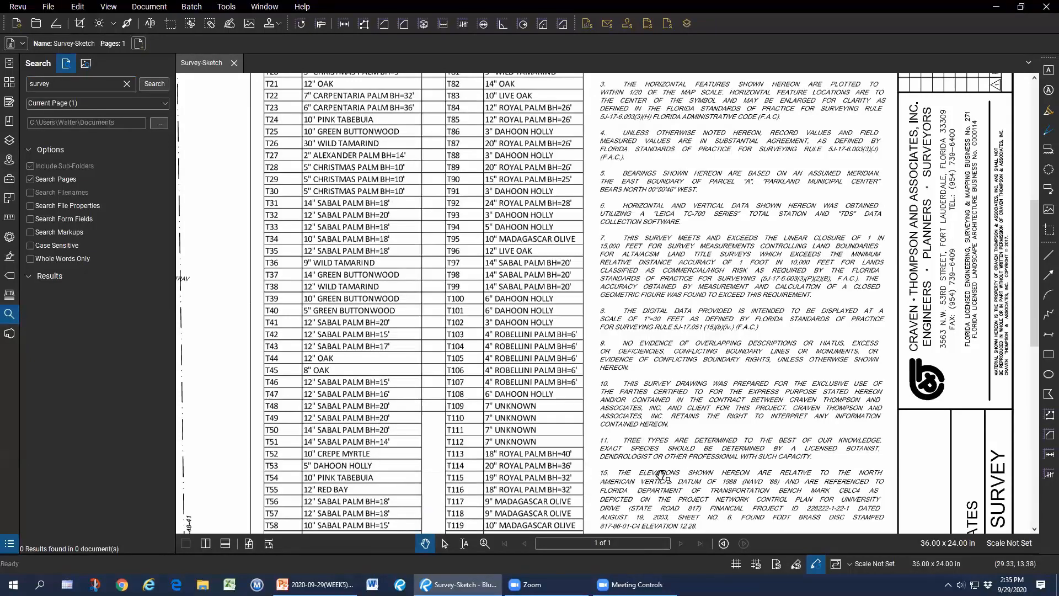
Look over Batch OCR's add-file options, close it, and reopen the drawing's OCR settings.
left_click(191, 6)
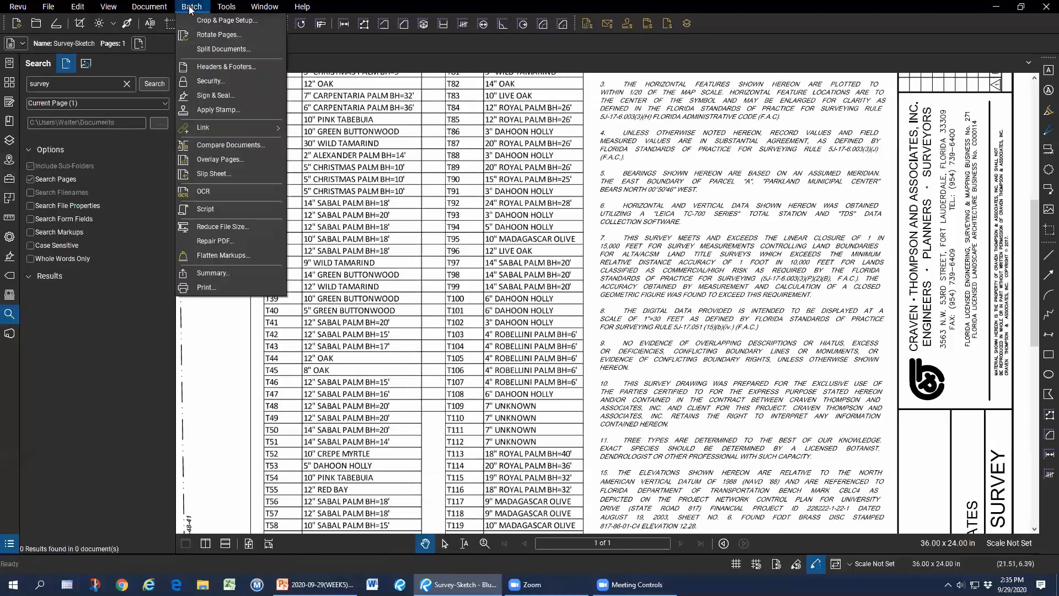
left_click(218, 193)
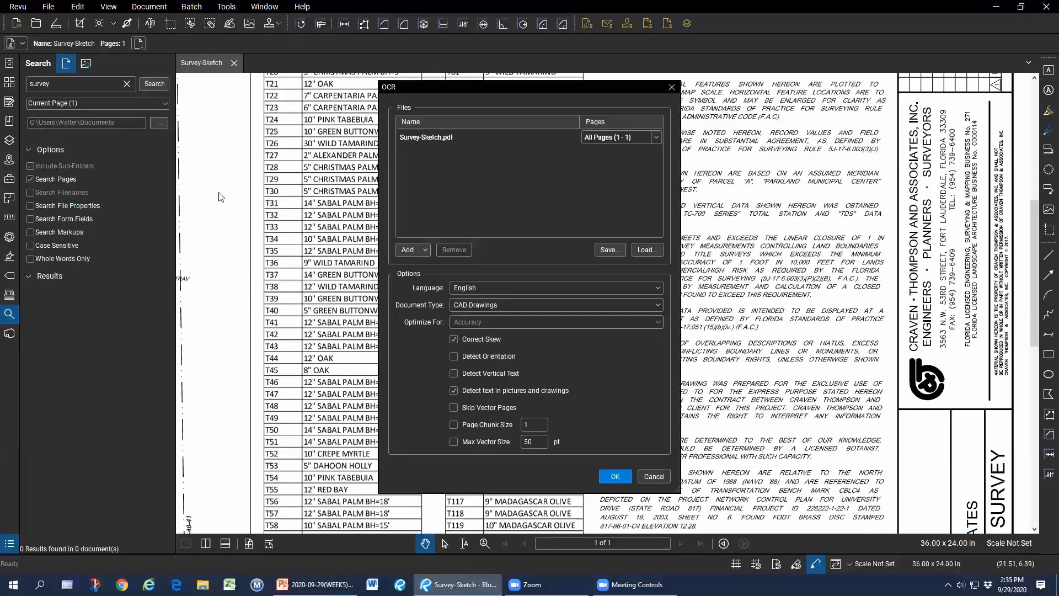
left_click(428, 248)
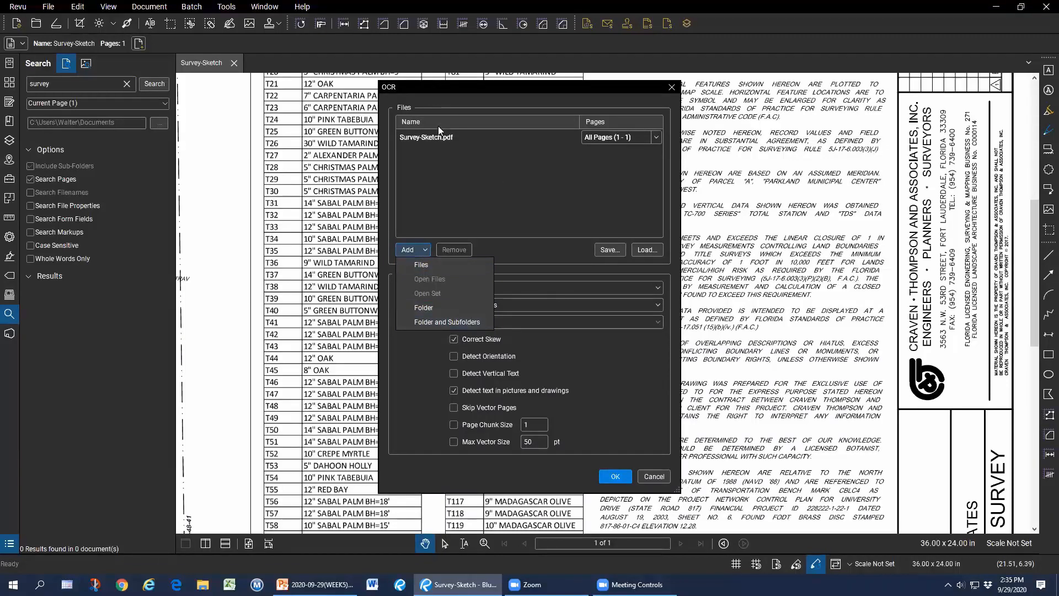
left_click(616, 370)
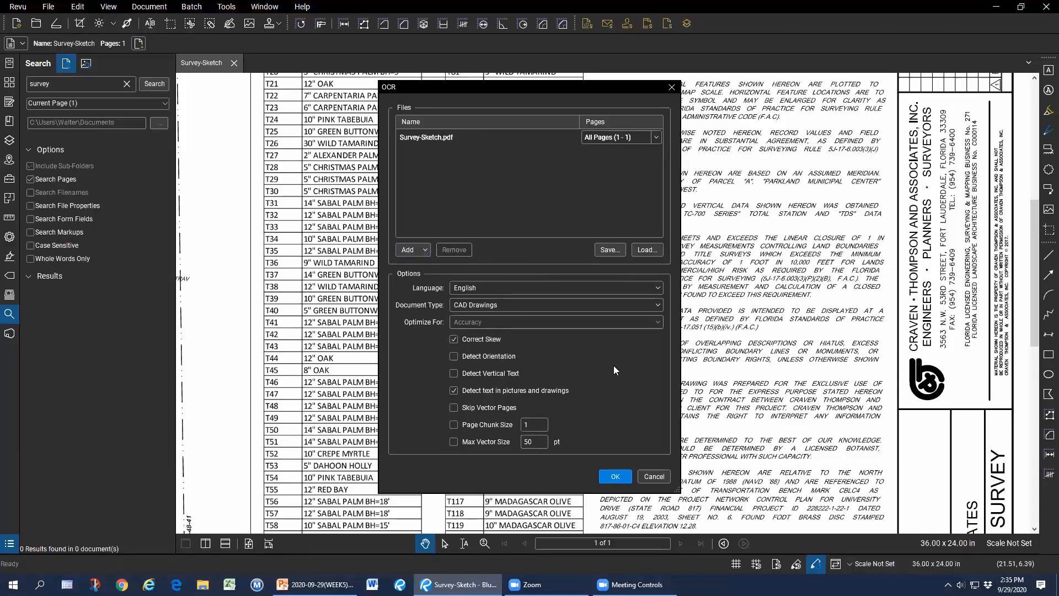
left_click(655, 476)
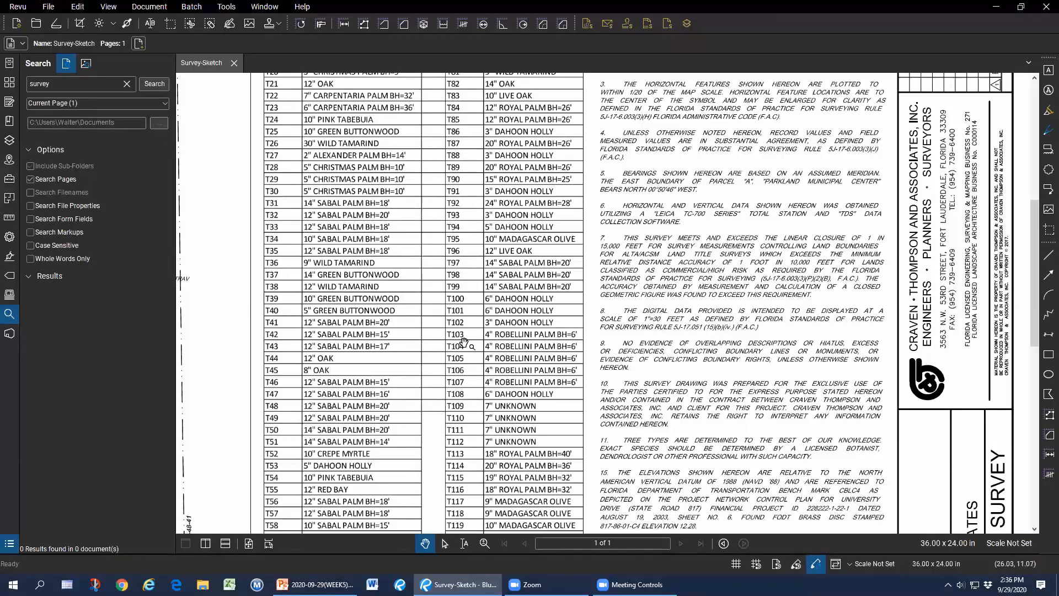
left_click(145, 8)
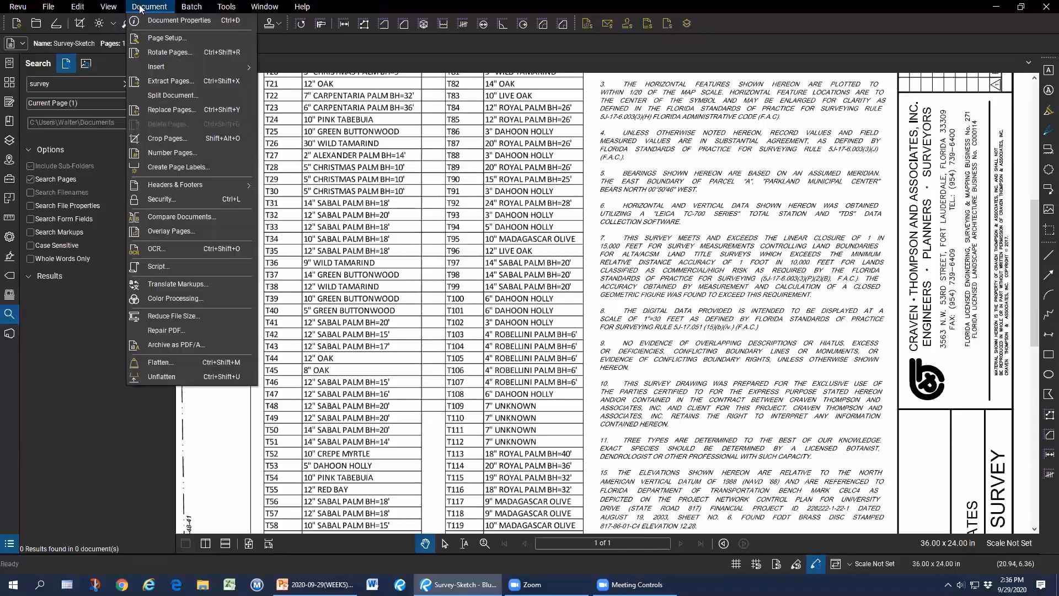
left_click(168, 246)
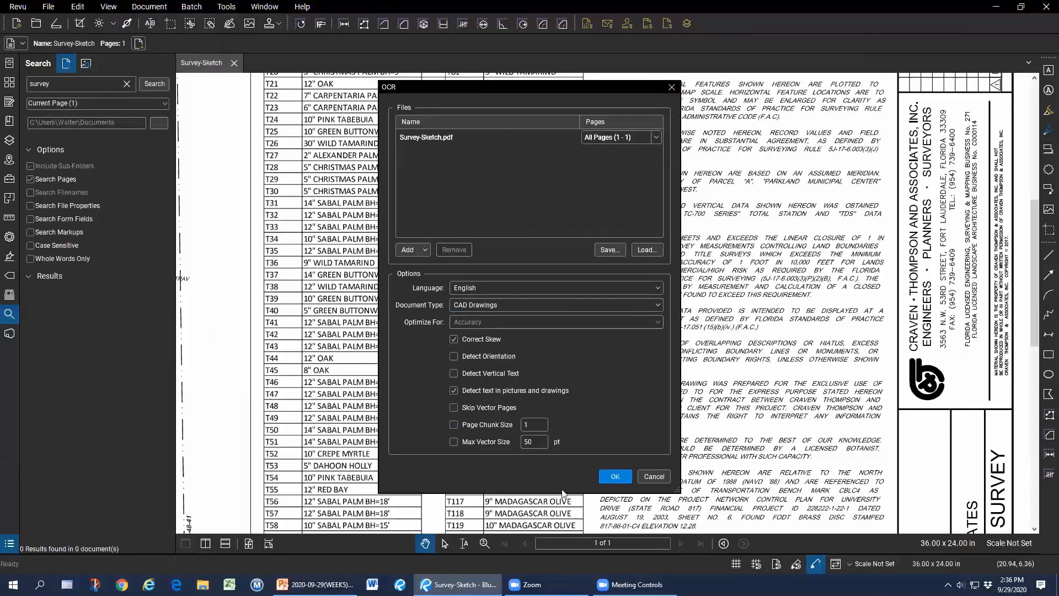
Cancel OCR and open Survey-Sketch.pdf from the Processed folder.
left_click(654, 476)
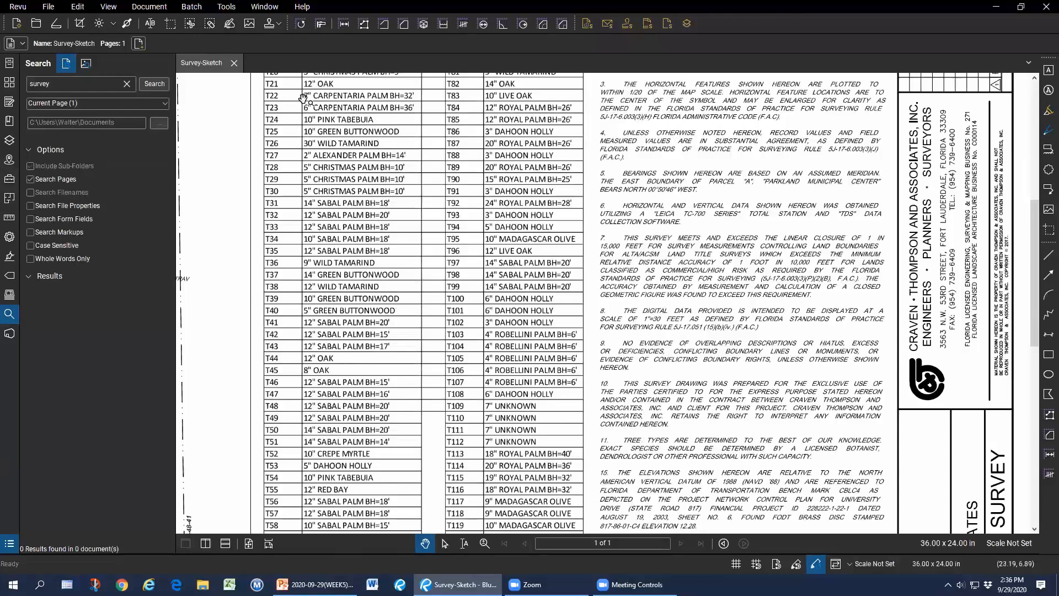
left_click(34, 25)
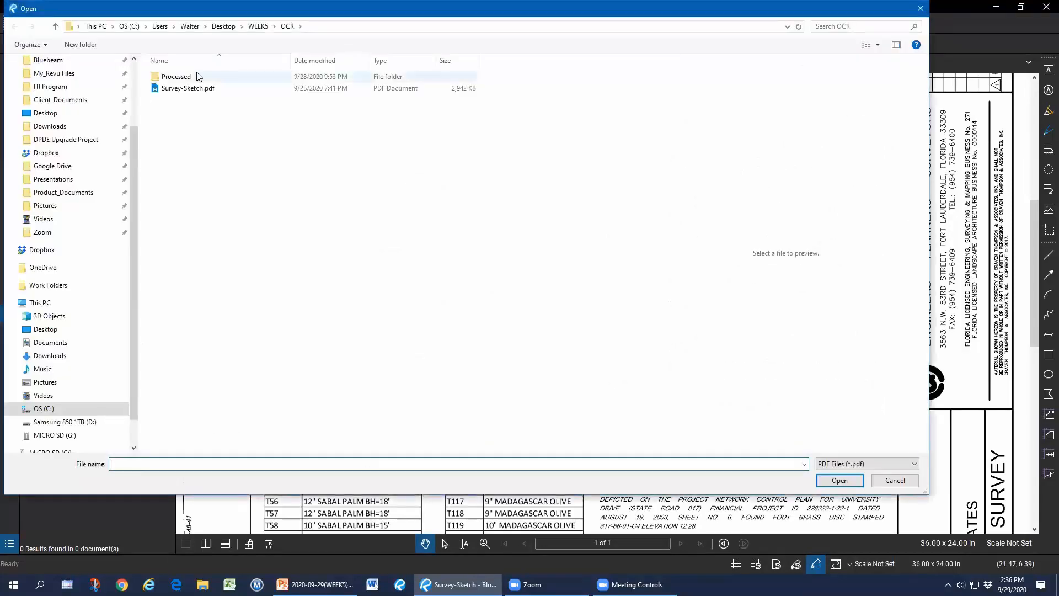
double_click(196, 75)
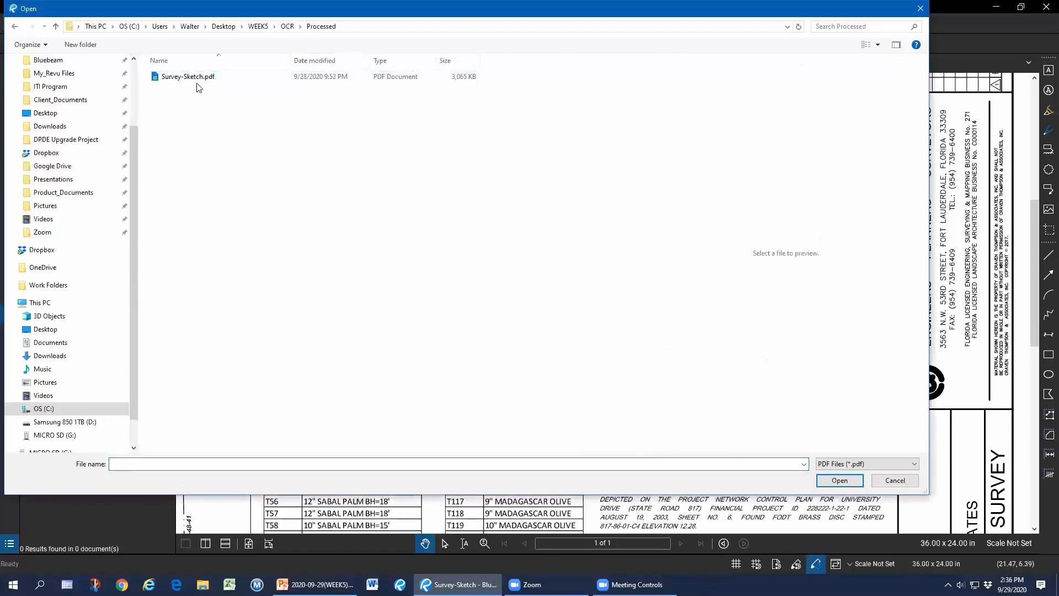
double_click(189, 76)
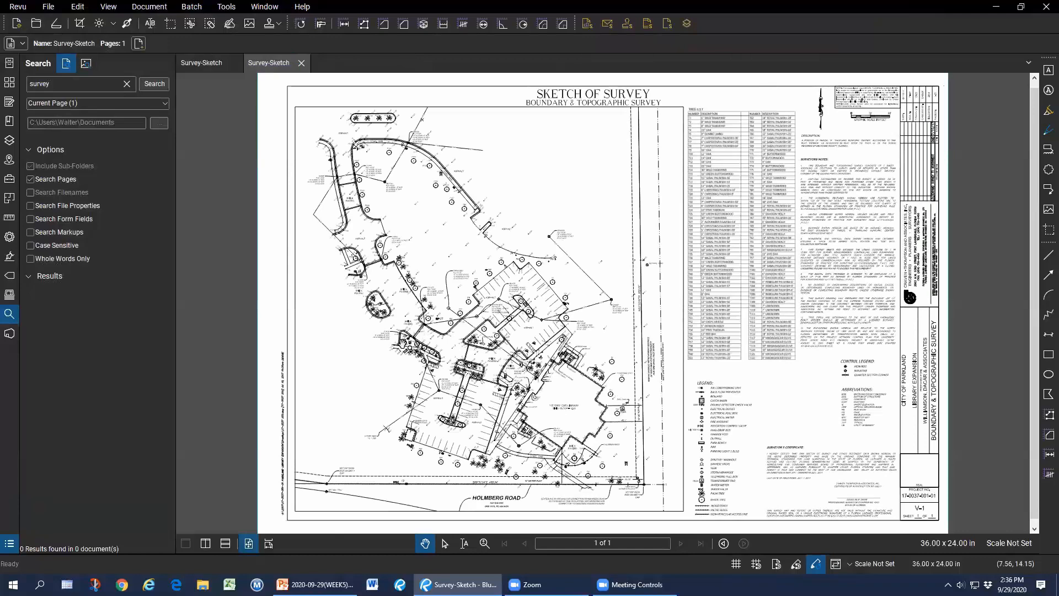
Split the view to compare original and processed drawings, with the Highlight tool selected.
key("ctrl+2")
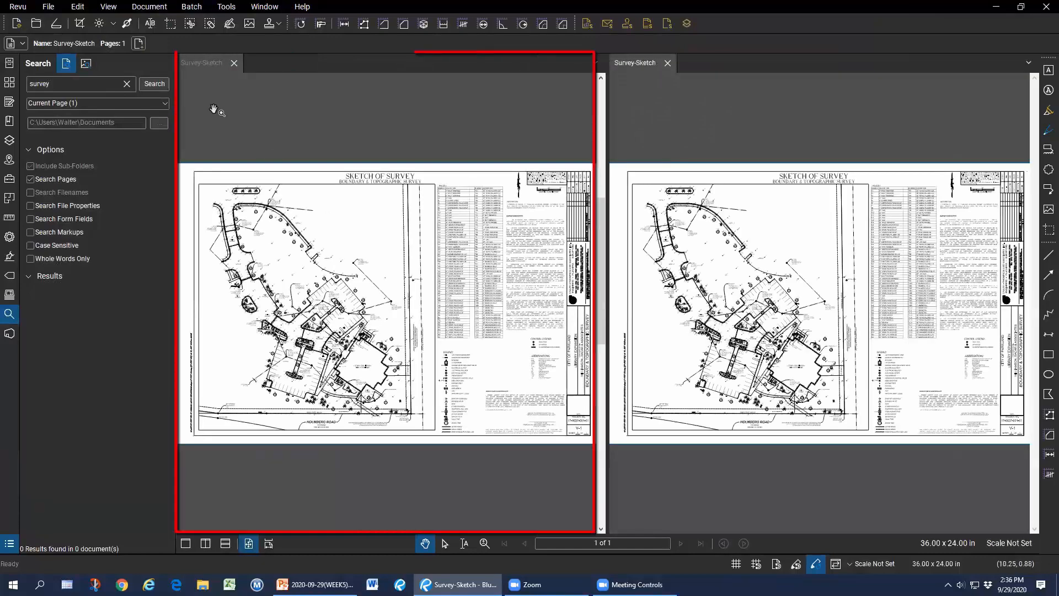
left_click(208, 64)
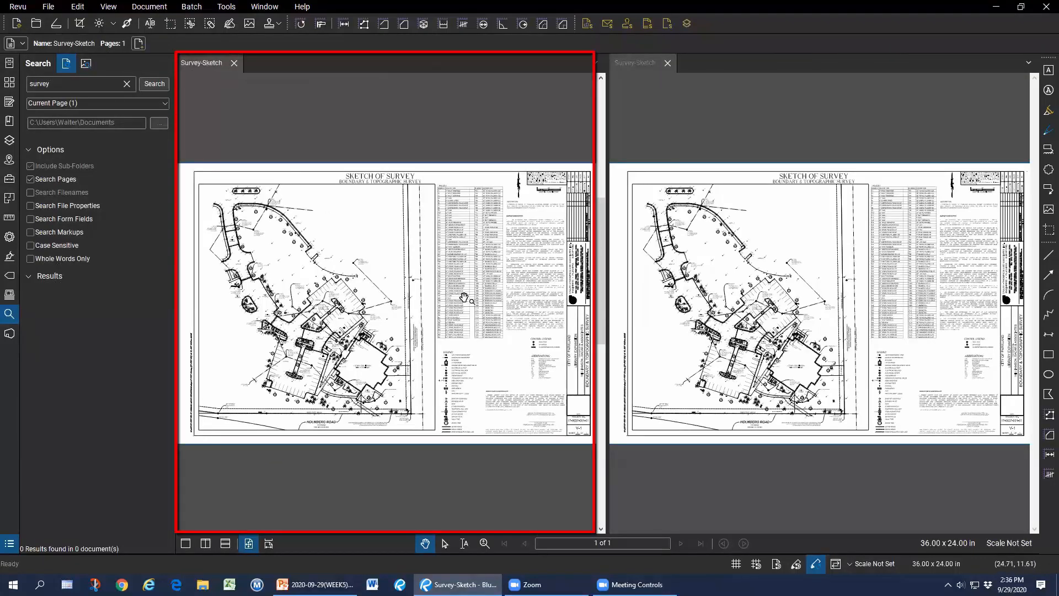
left_click(1049, 110)
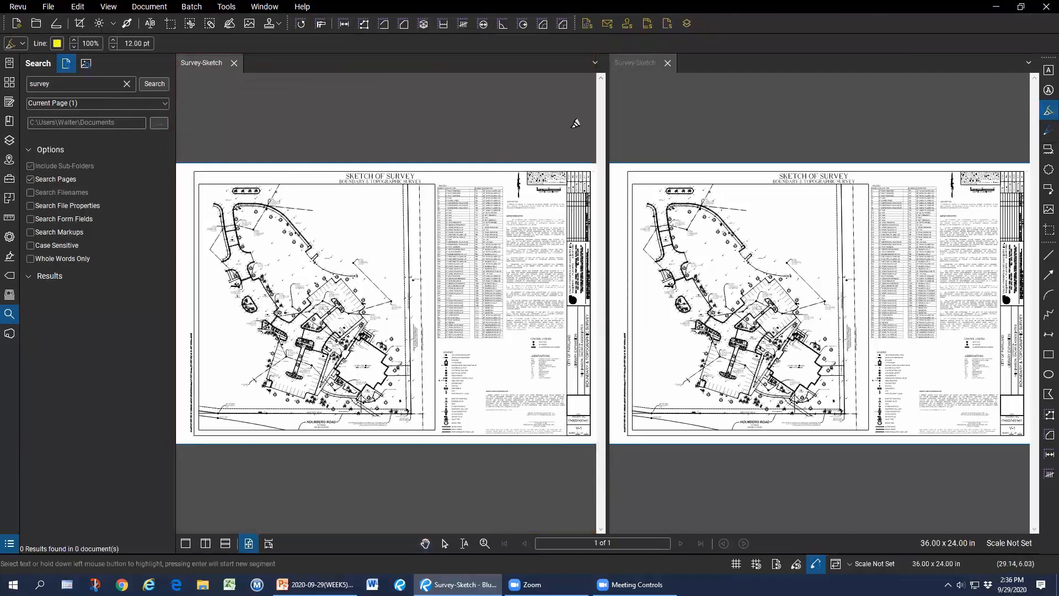
left_click(634, 65)
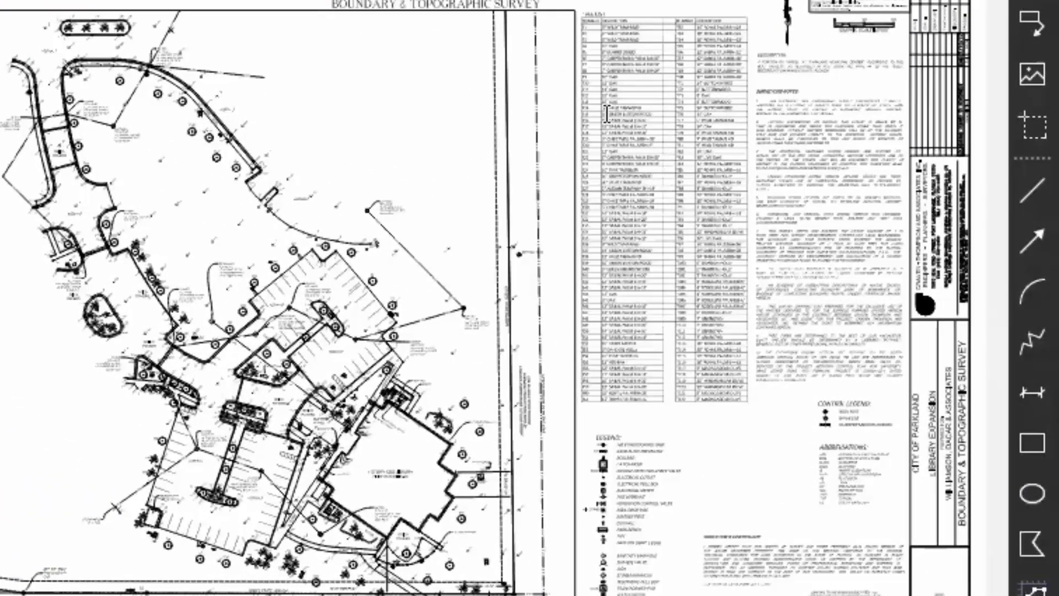
Highlight tree rows T14–T17 in yellow and draw a yellow circle beside them on the processed survey.
scroll(623, 119, "up", 5)
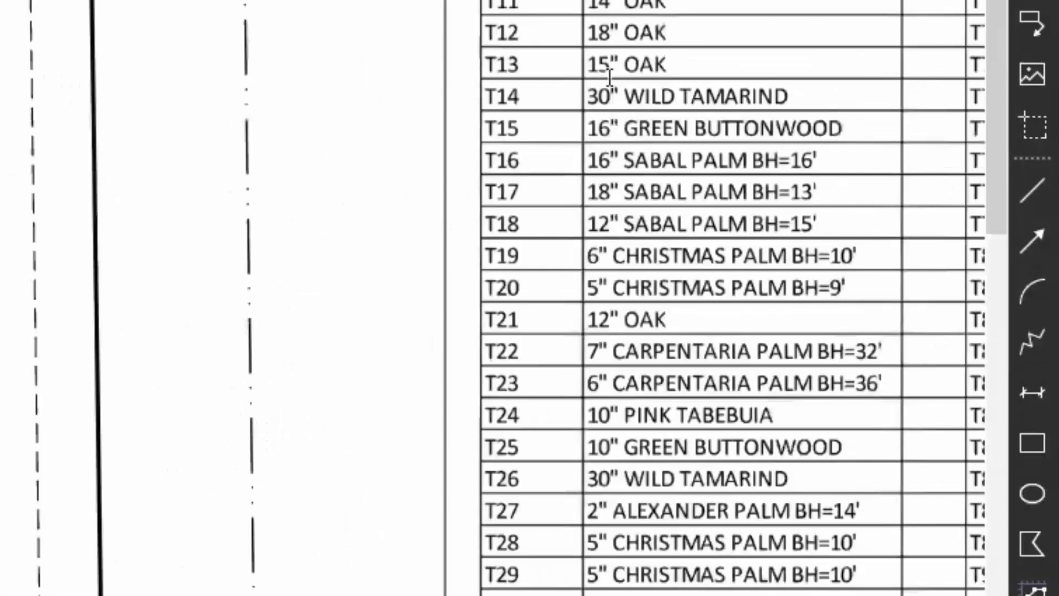
left_click_drag(612, 93, 836, 194)
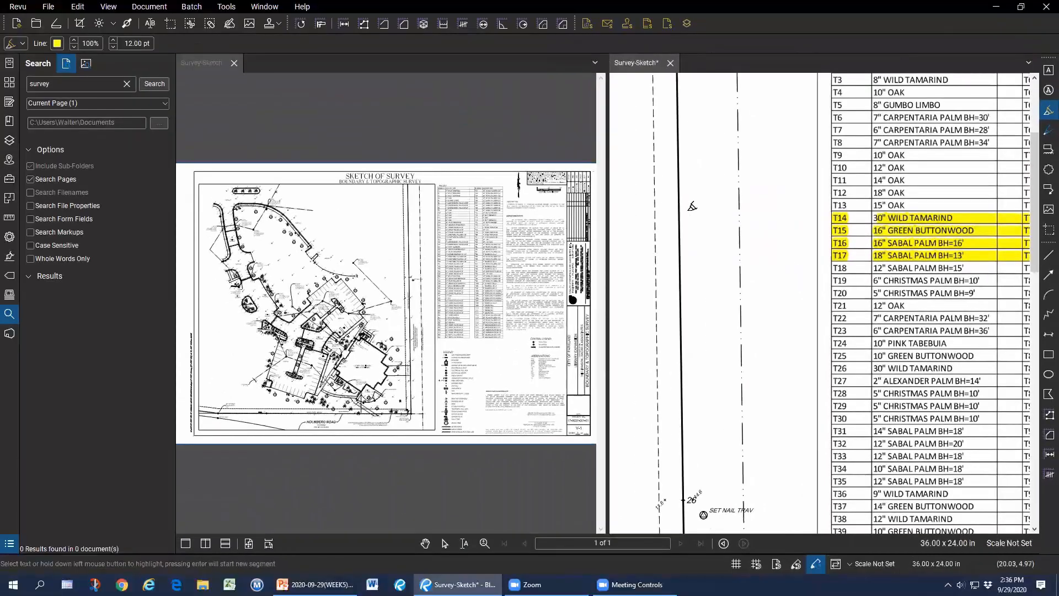
mouse_move(750, 206)
left_mouse_down()
mouse_move(681, 293)
mouse_move(723, 204)
left_mouse_up()
scroll(729, 248, "down", 4)
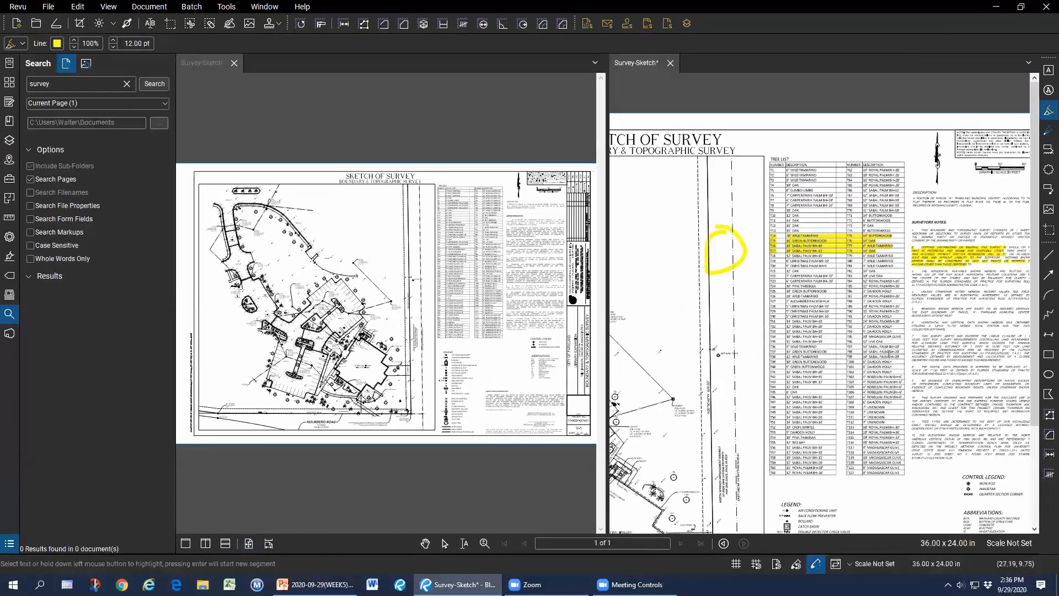
scroll(846, 270, "down", 2)
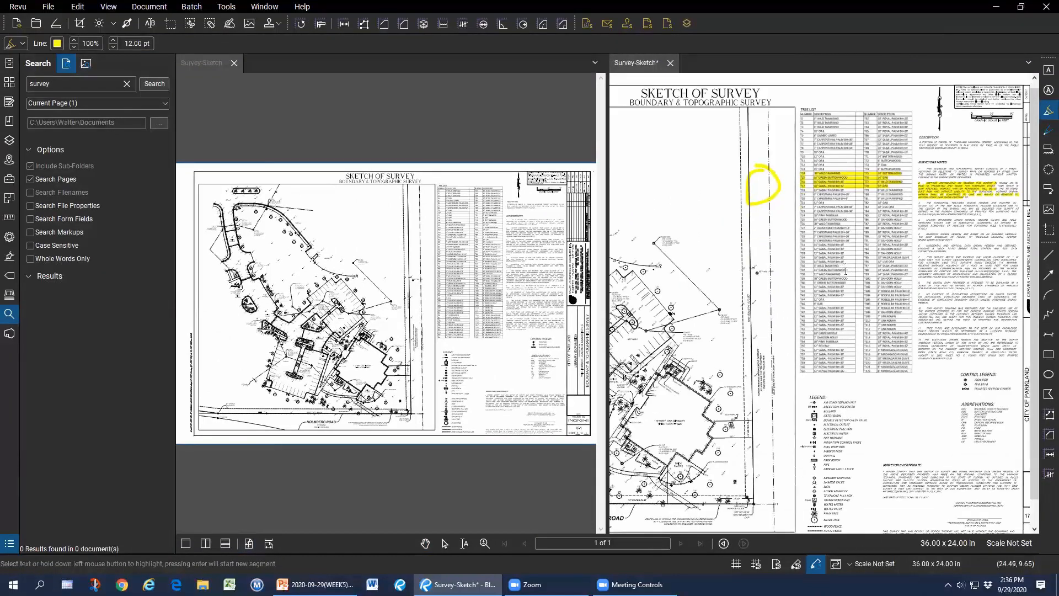
left_click(9, 315)
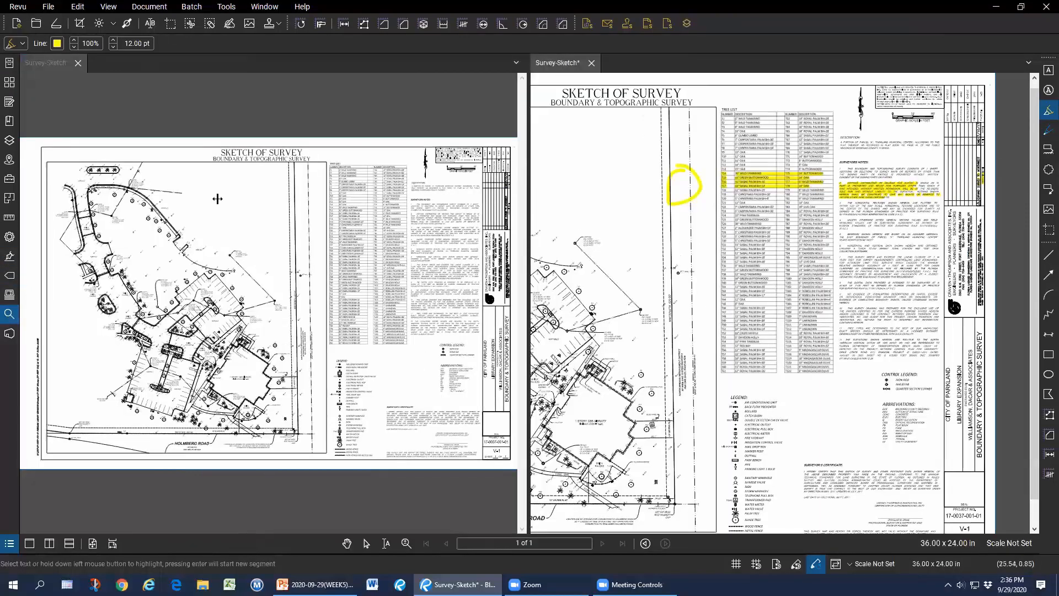
left_click(9, 314)
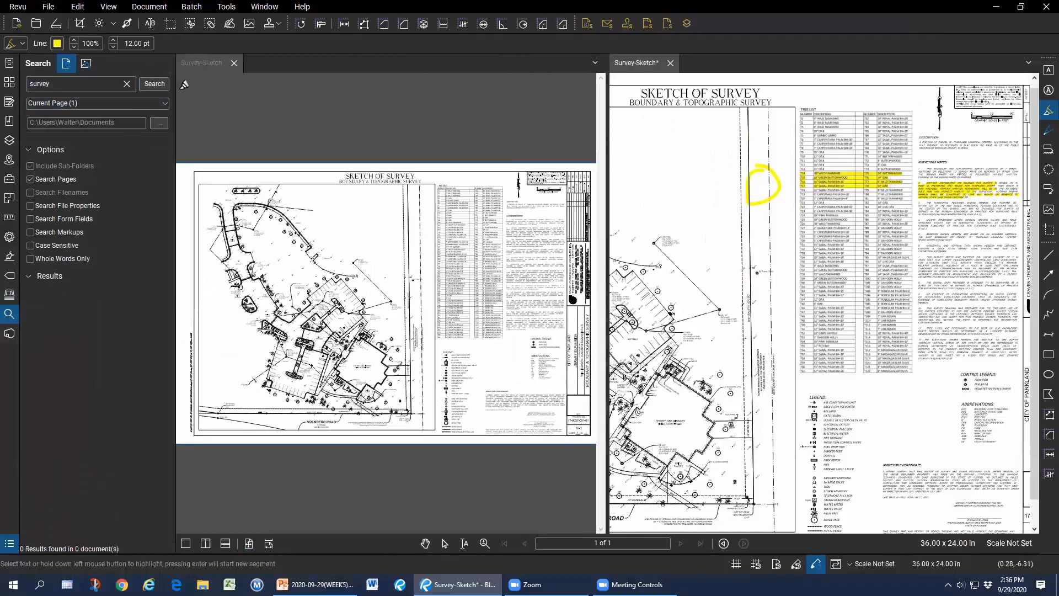
Check all 'survey' search results, back out of the count-measurement options, and close the left split-view copy.
left_click(154, 84)
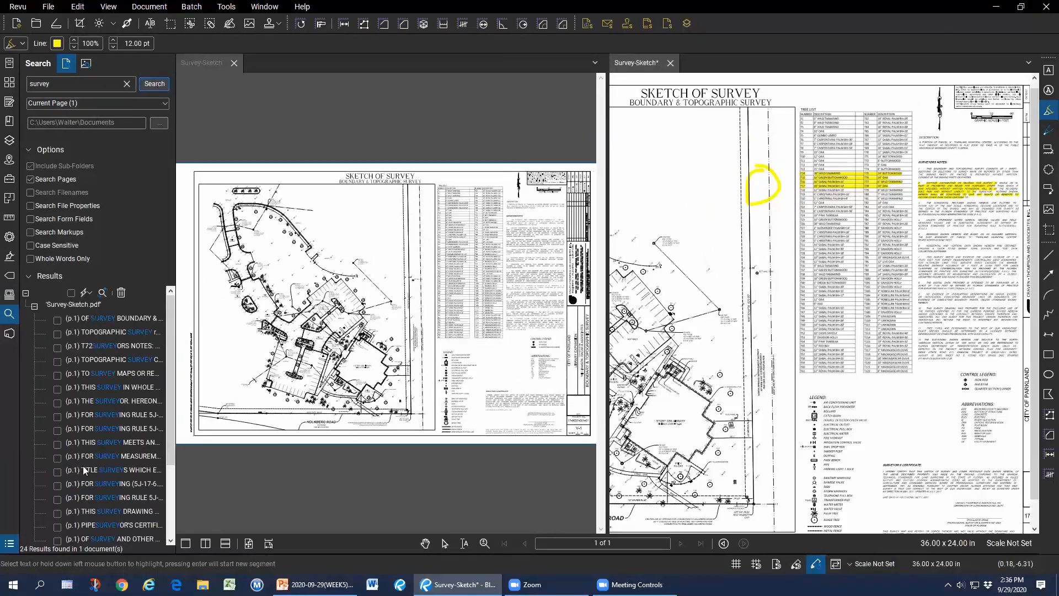
scroll(85, 470, "down", 3)
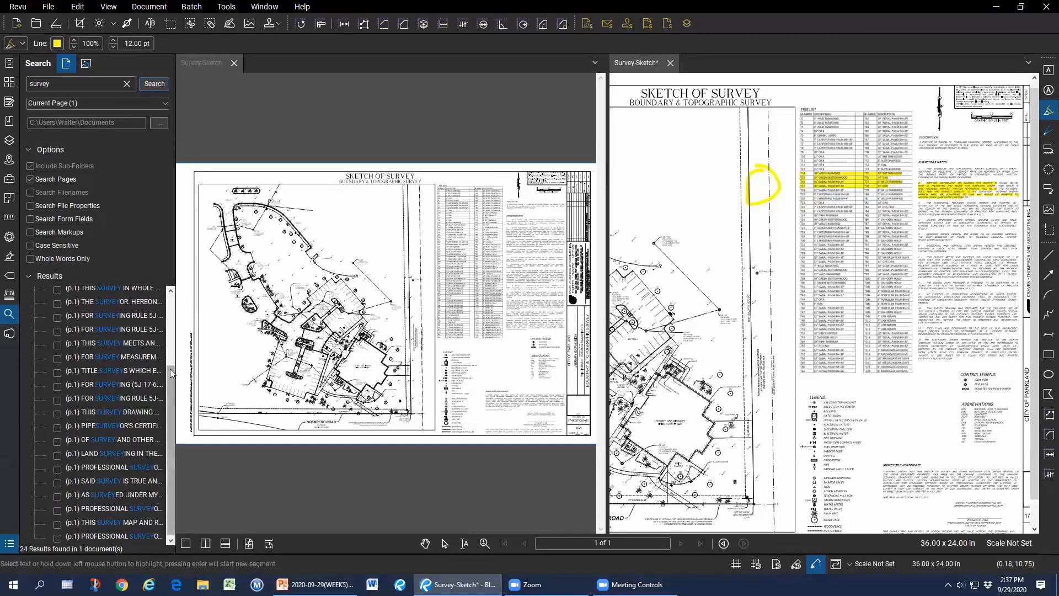
left_click_drag(170, 369, 171, 302)
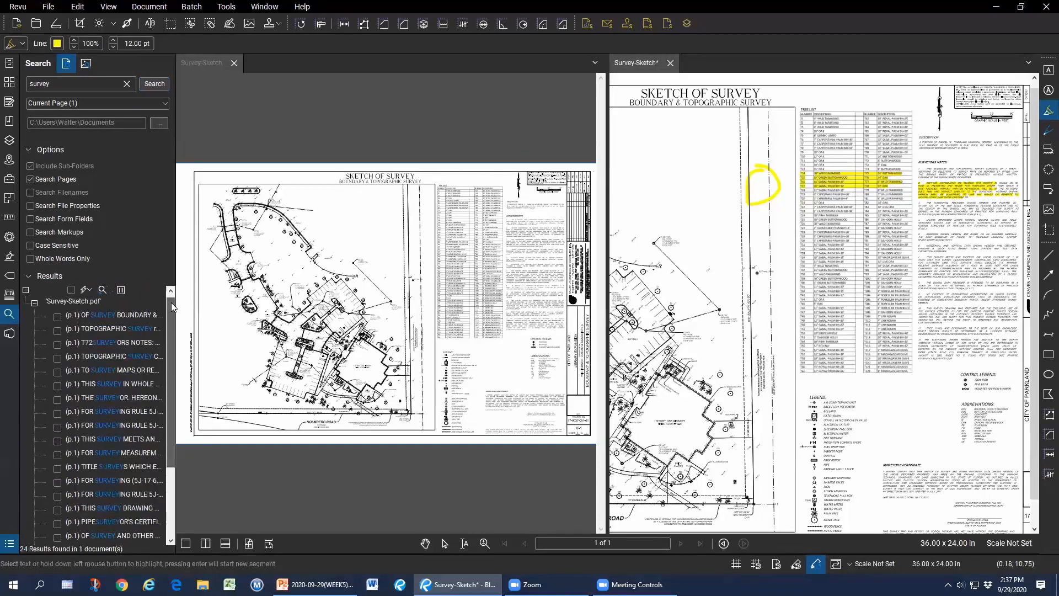
left_click(71, 293)
left_click(87, 293)
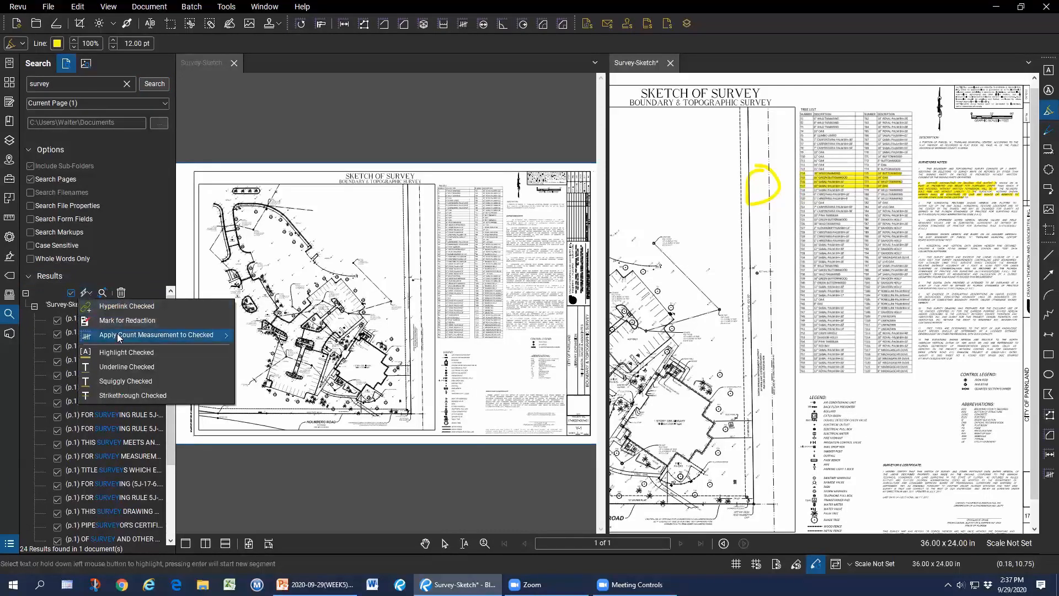
mouse_move(174, 336)
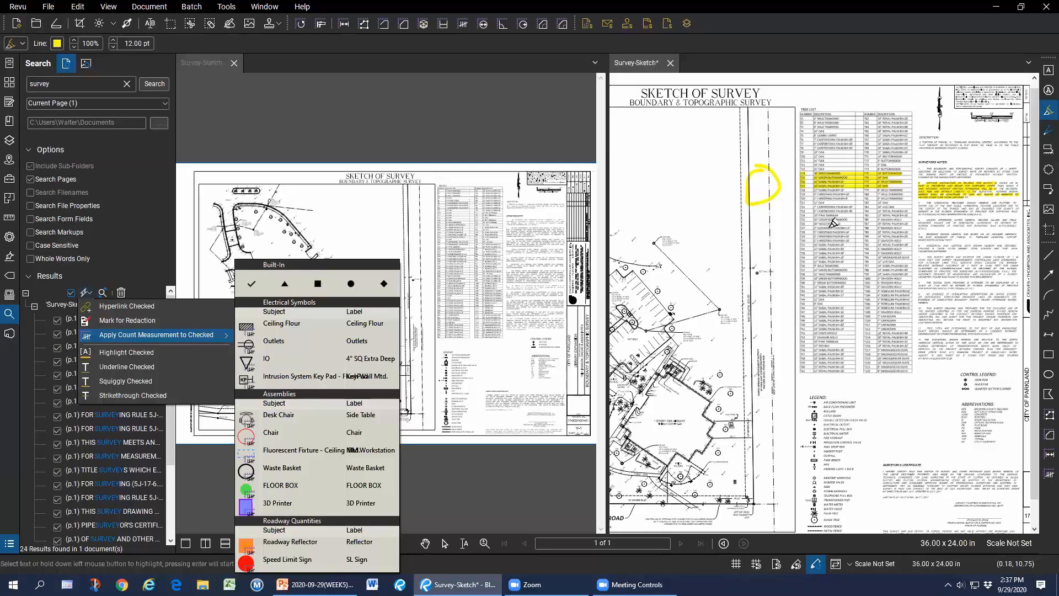
key("Escape")
key("Escape")
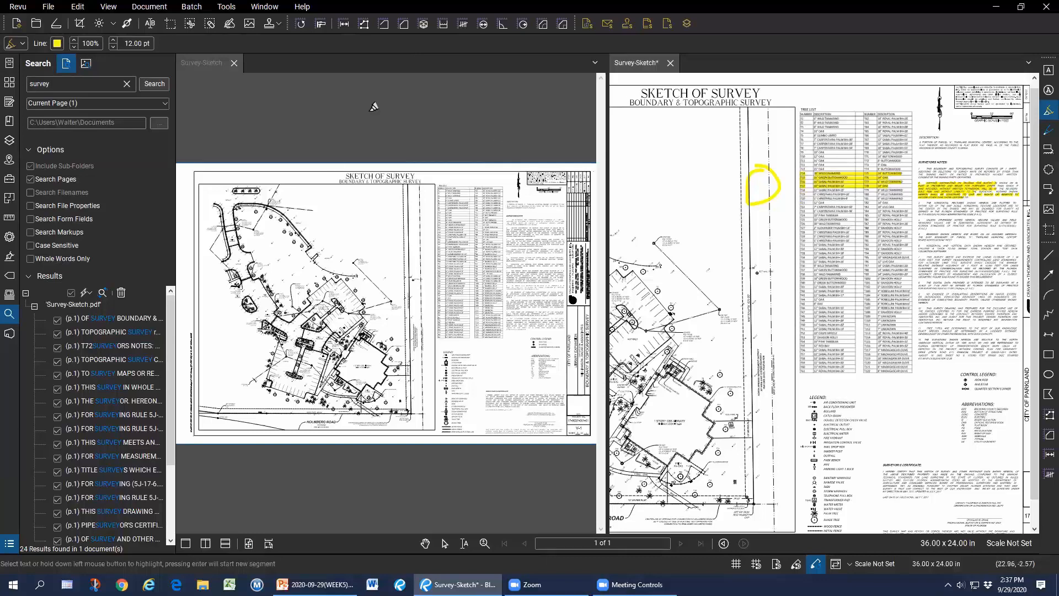
left_click(234, 62)
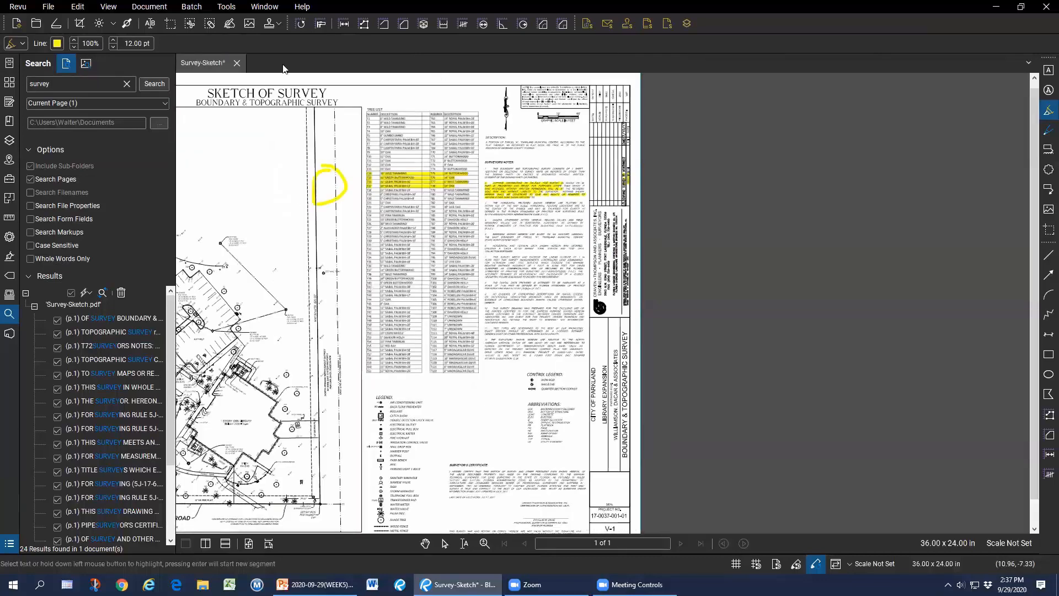
Close Survey-Sketch without saving and create a new blank 8.5 x 11 PDF.
left_click(237, 63)
left_click(599, 346)
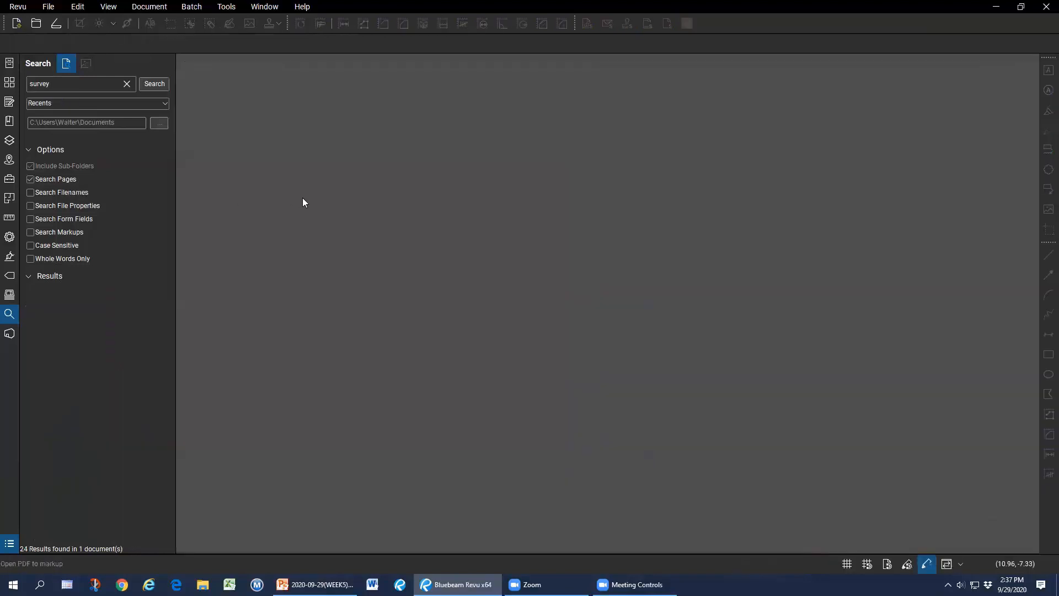
left_click(9, 103)
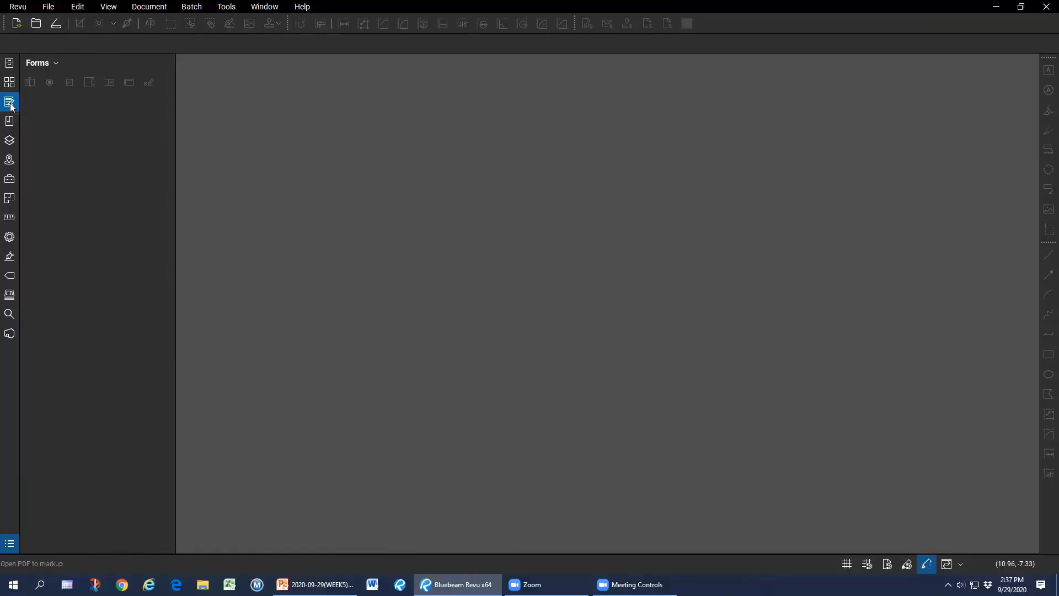
left_click(19, 25)
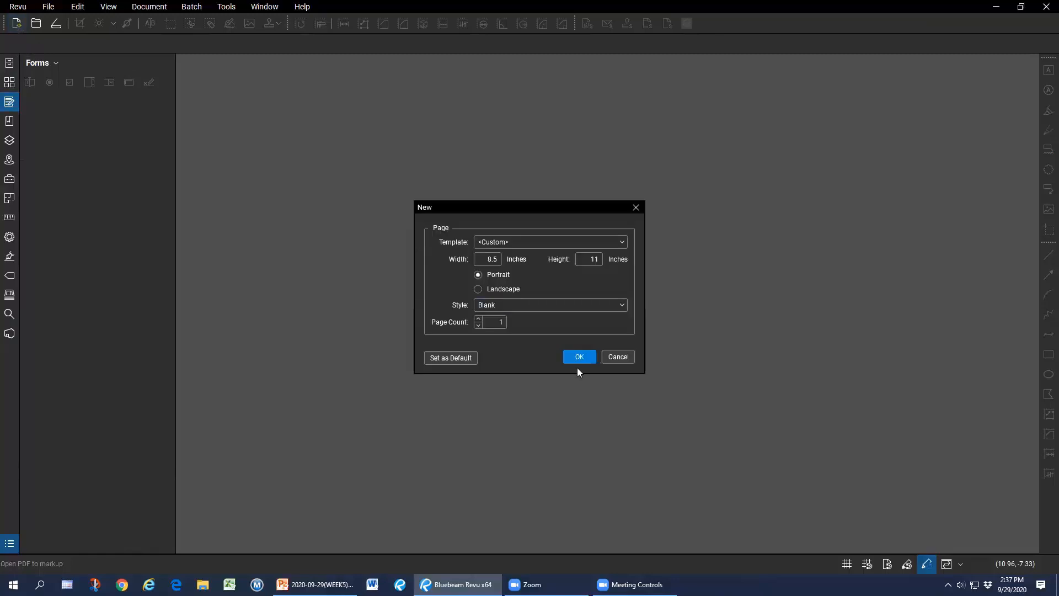
left_click(577, 358)
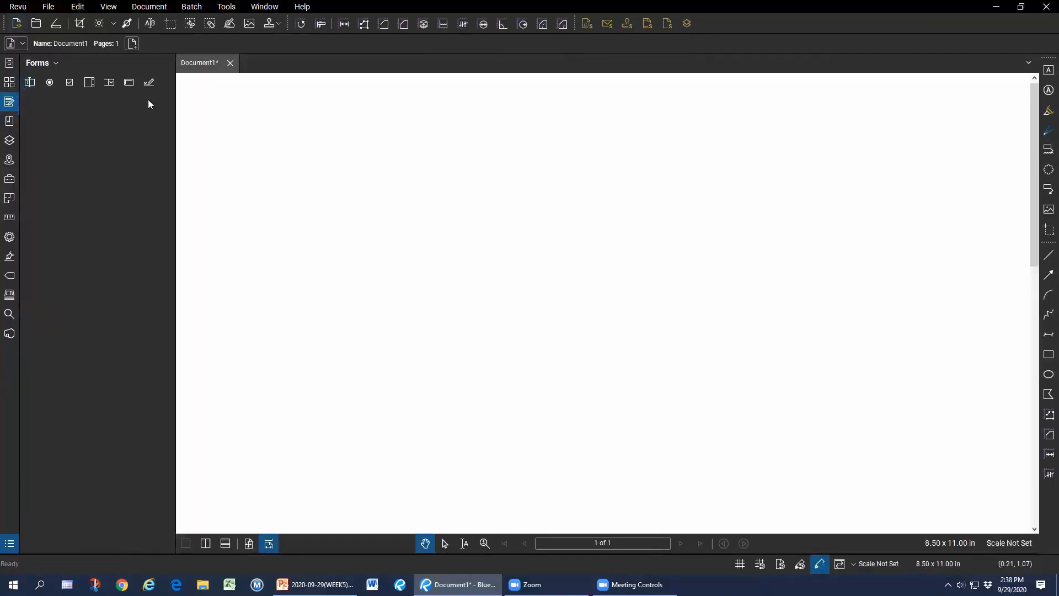
Draw a wide text field near the page top and copy it downward into four stacked fields.
left_click(30, 83)
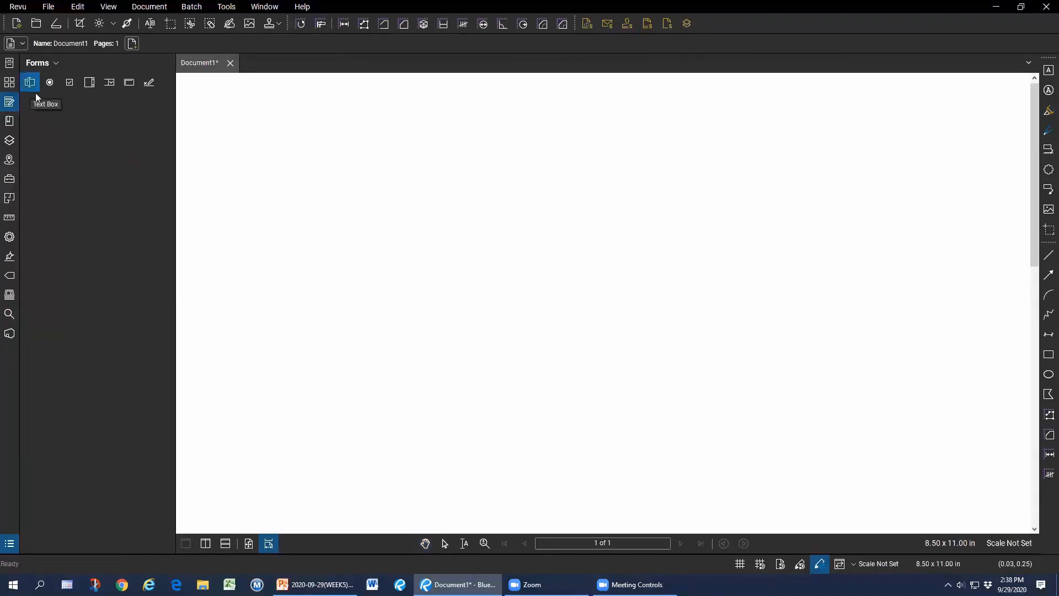
left_click_drag(456, 116, 797, 148)
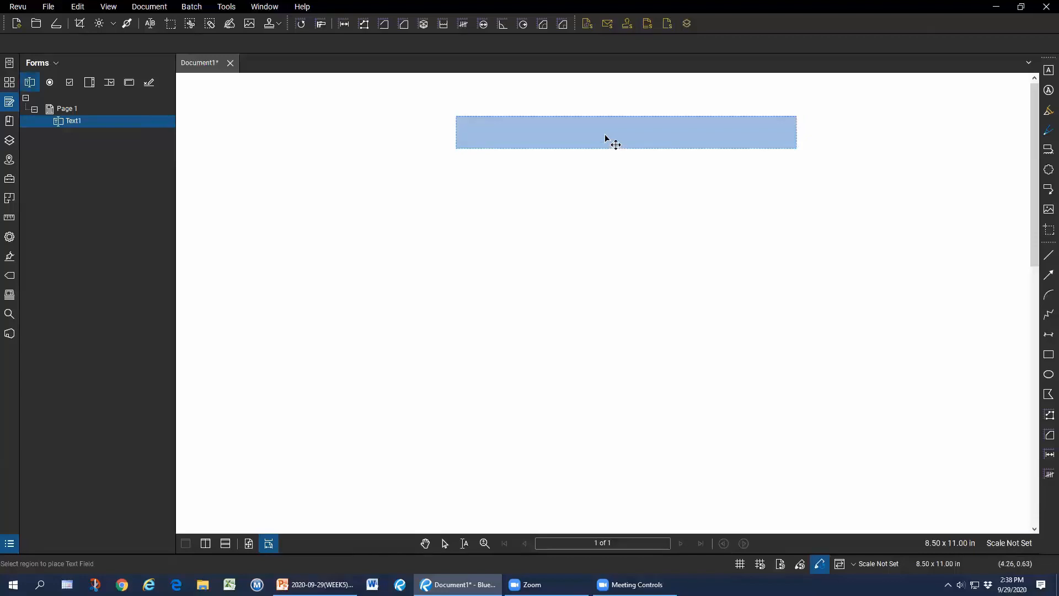
left_click_drag(604, 134, 607, 181)
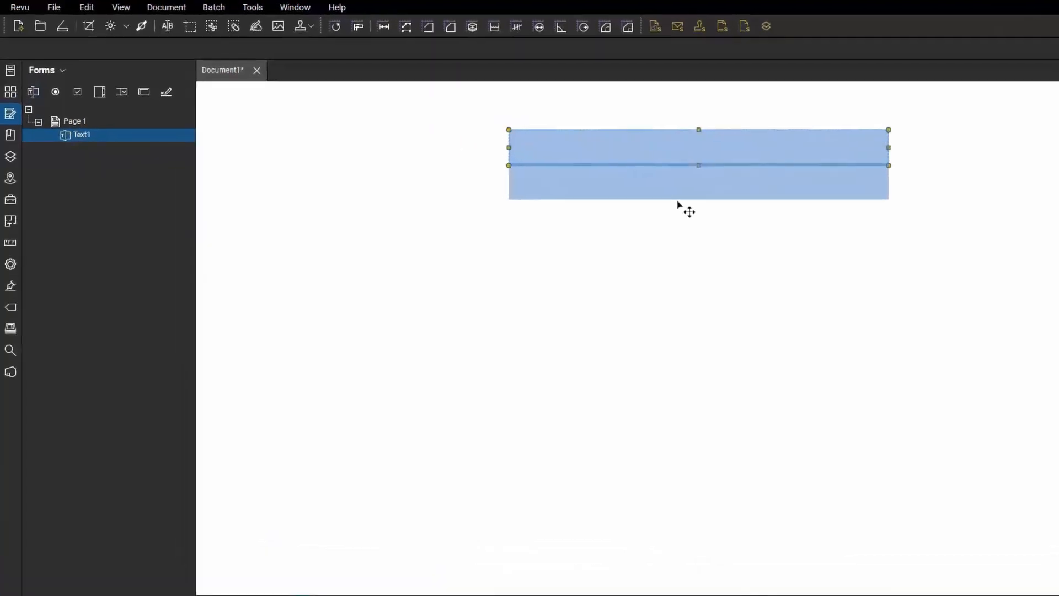
left_click_drag(679, 204, 674, 249)
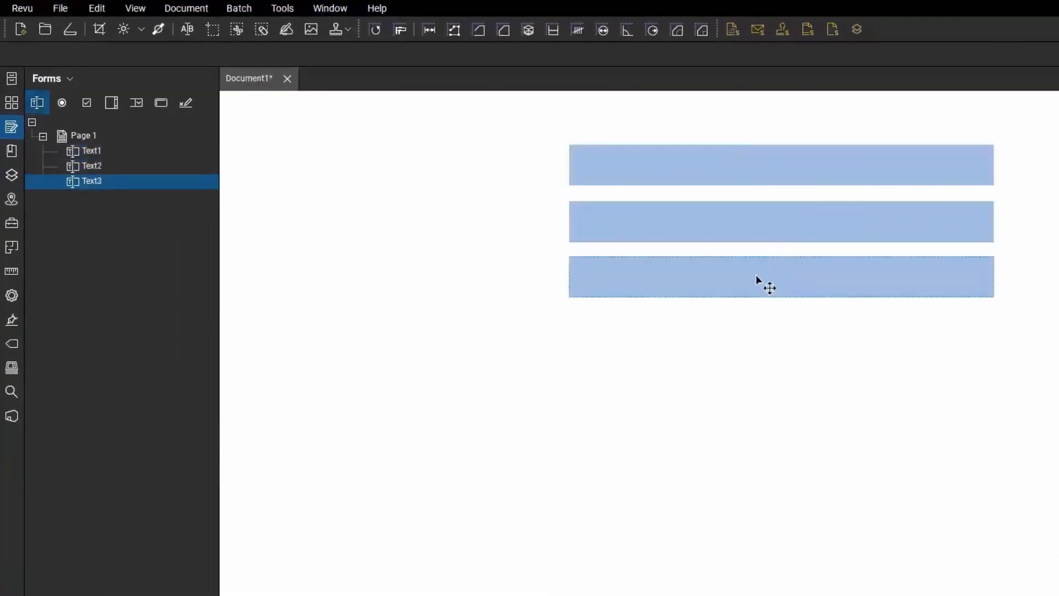
left_click_drag(756, 276, 759, 396)
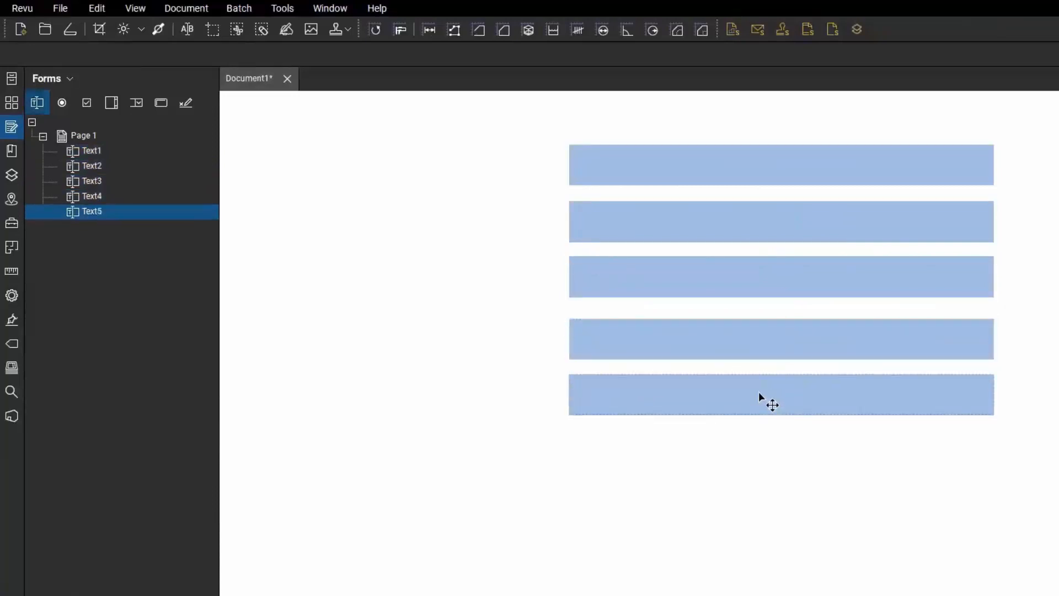
Check the Text1–Text4 field names in the Forms list and add Text5 below them.
double_click(99, 178)
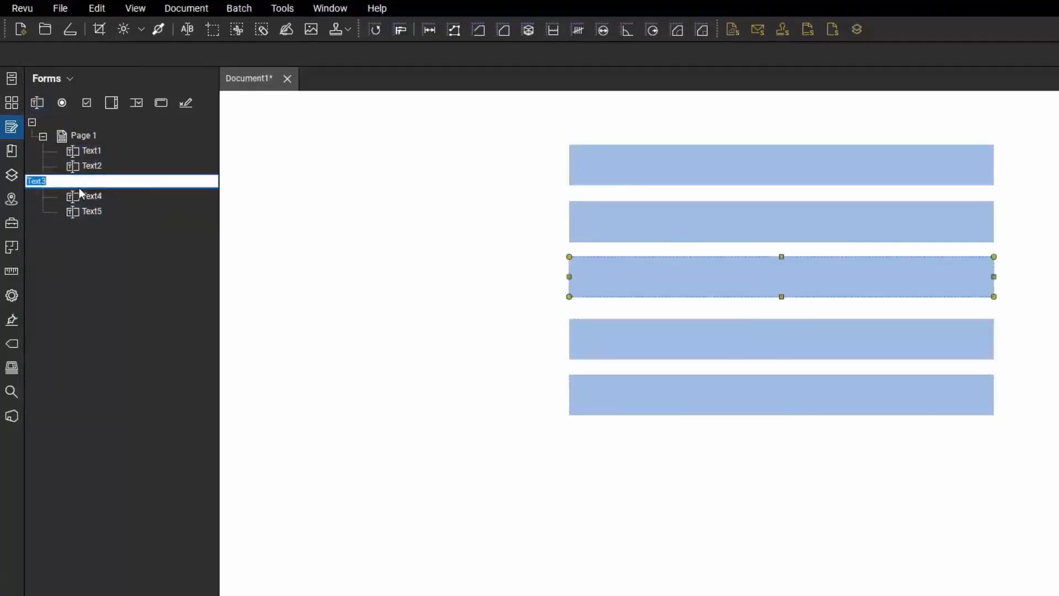
left_click(102, 165)
left_click(103, 147)
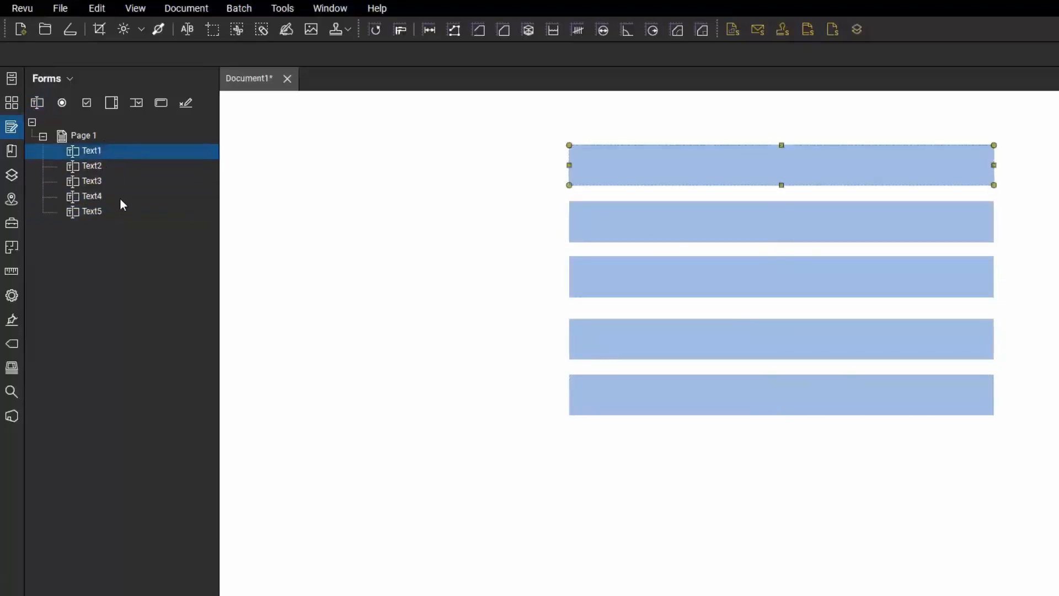
left_click(121, 199)
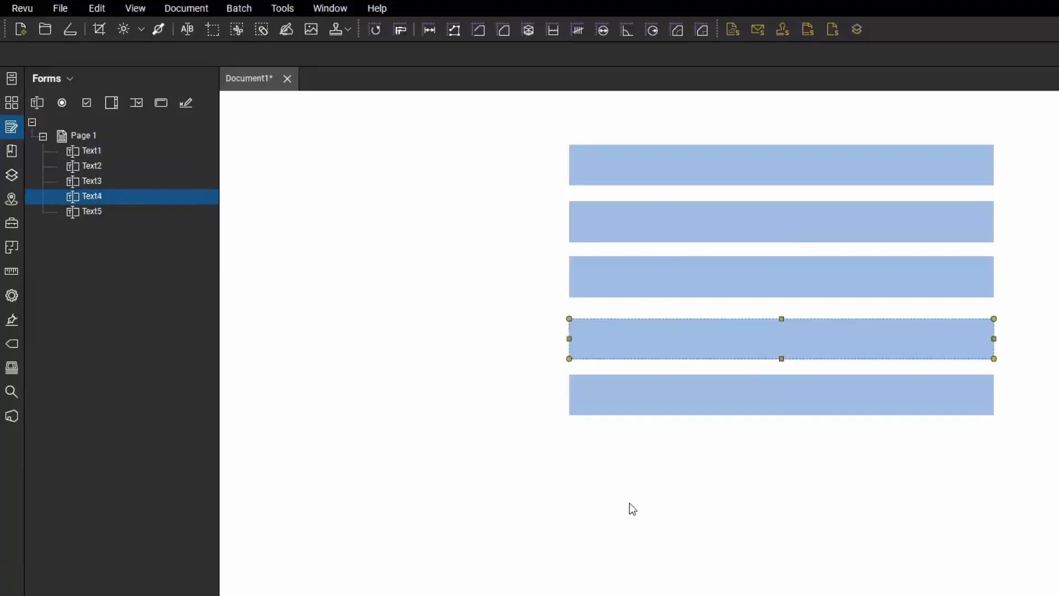
left_click_drag(625, 503, 730, 464)
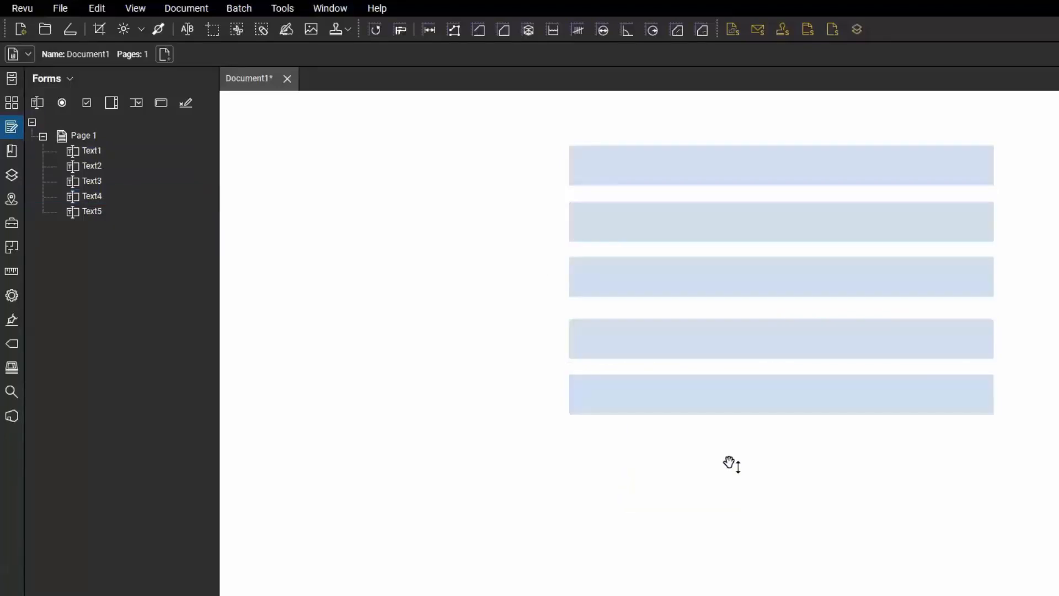
left_click(62, 102)
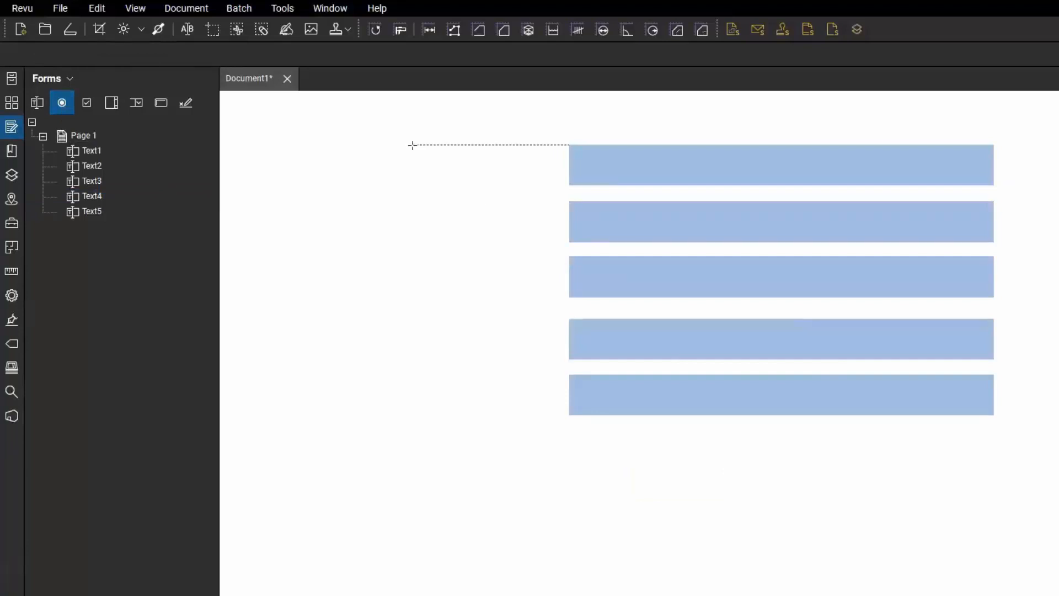
Add radio buttons Choice1–Choice4 in Group1 and check boxes Check Box1–Check Box4 beside the fields.
left_click_drag(413, 145, 451, 364)
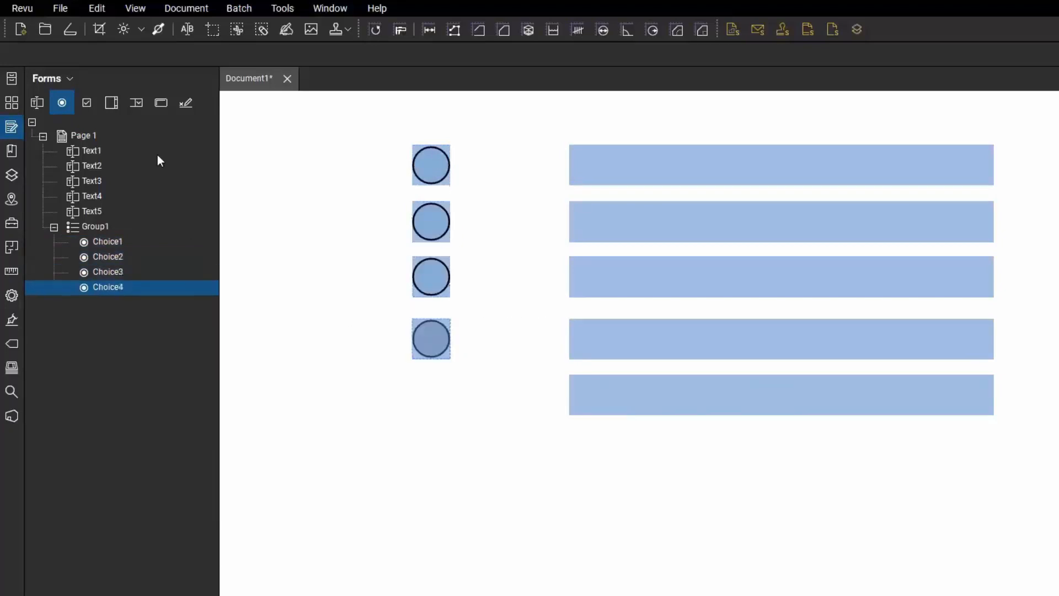
left_click(87, 104)
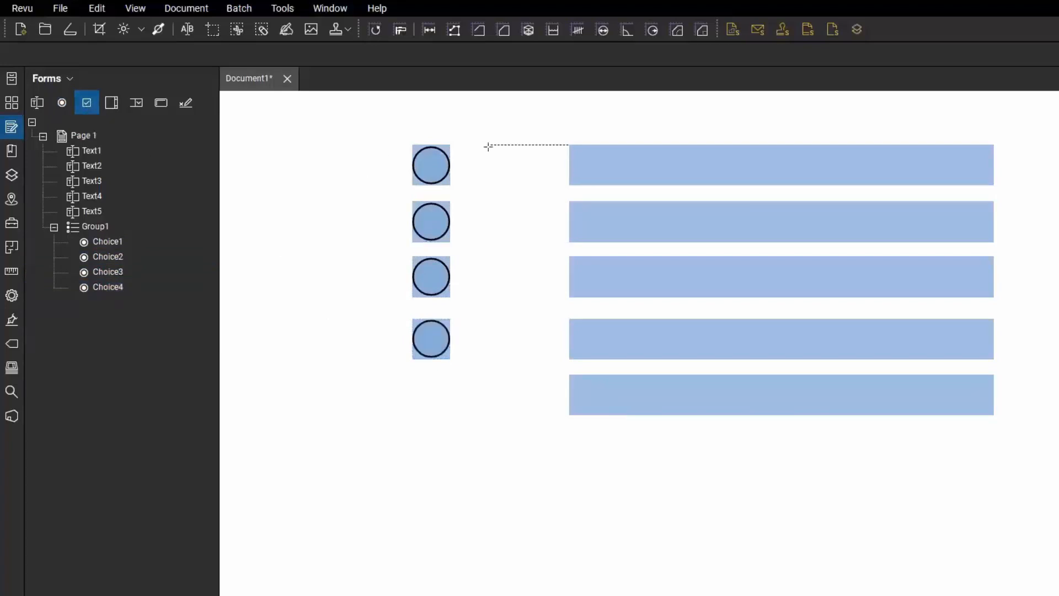
left_click_drag(485, 145, 525, 185)
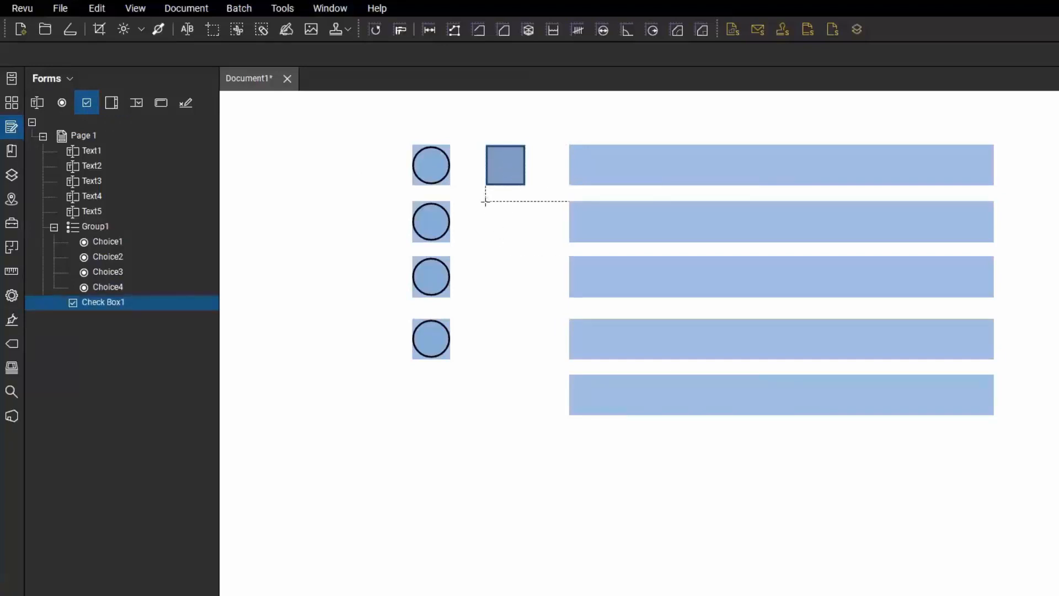
left_click_drag(486, 201, 526, 362)
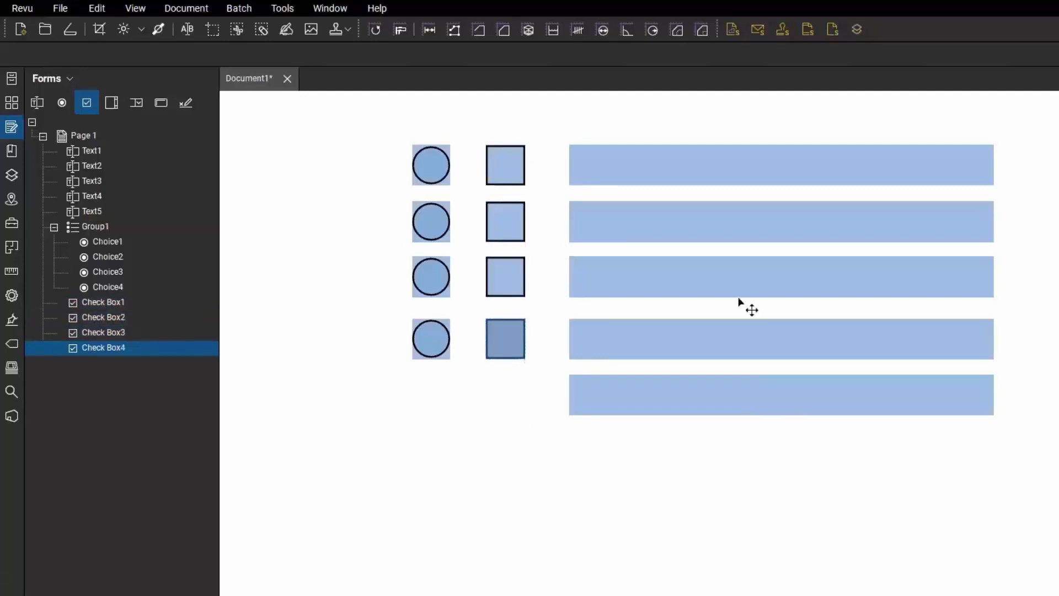
key("Escape")
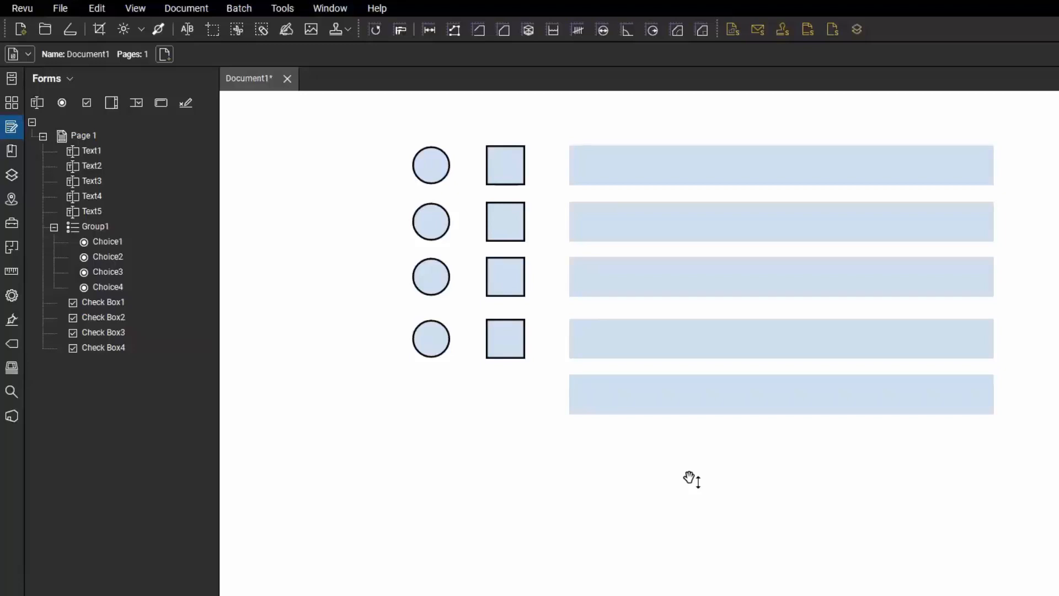
Enter TPC, 1234, 5678, PA and Texas in the fields, pick radio two and tick box three.
left_click(640, 176)
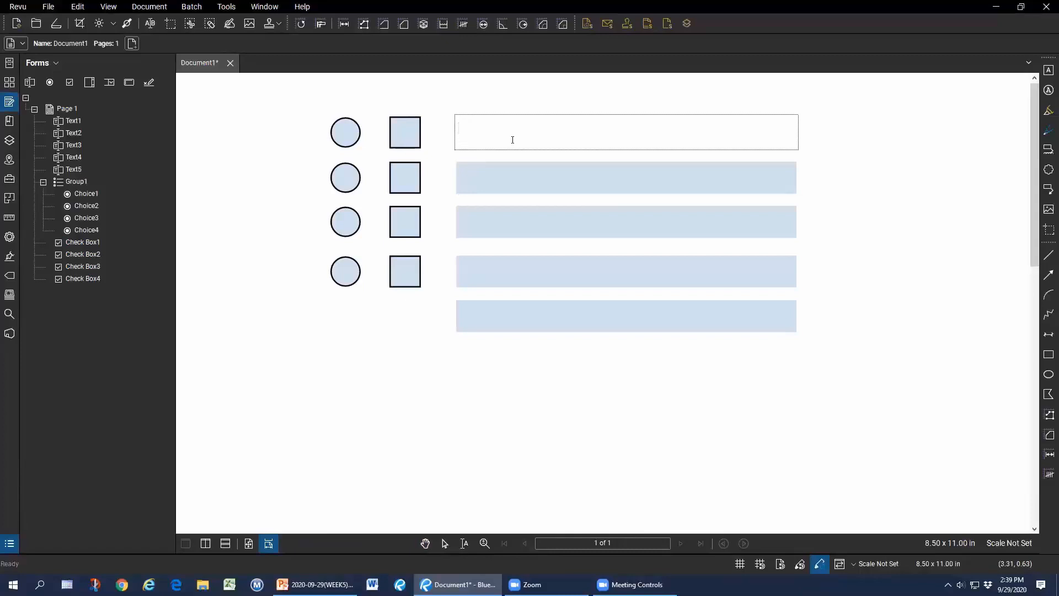
type("TPC")
key("Tab")
type("1234")
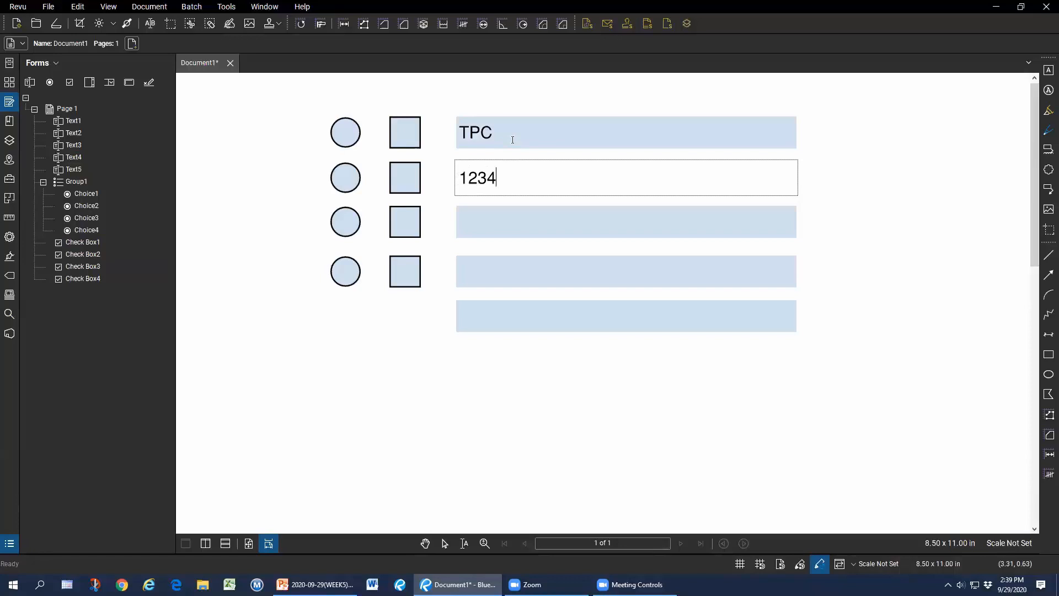
key("Tab")
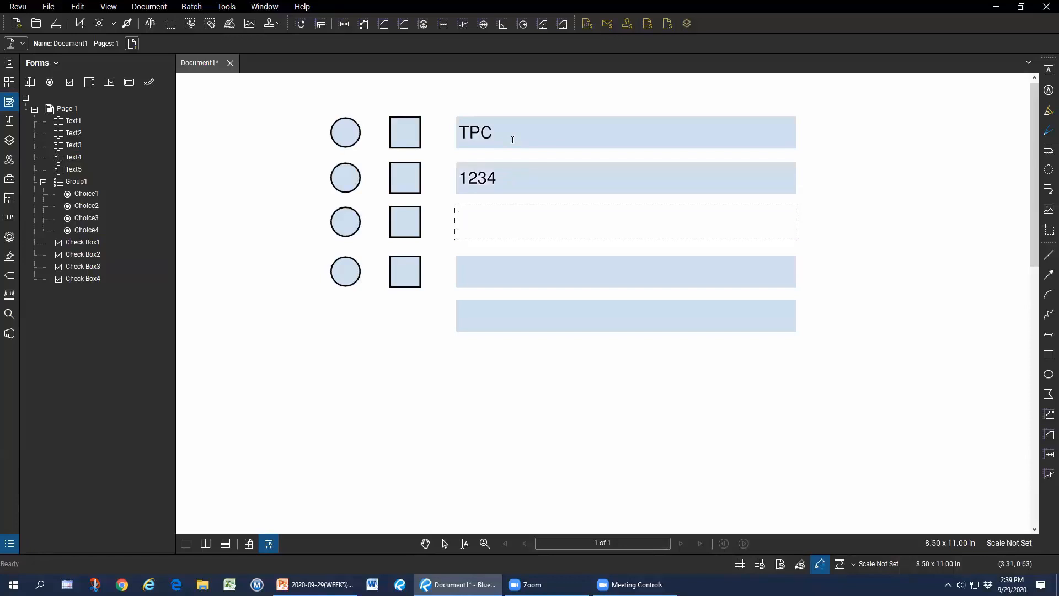
type("5678")
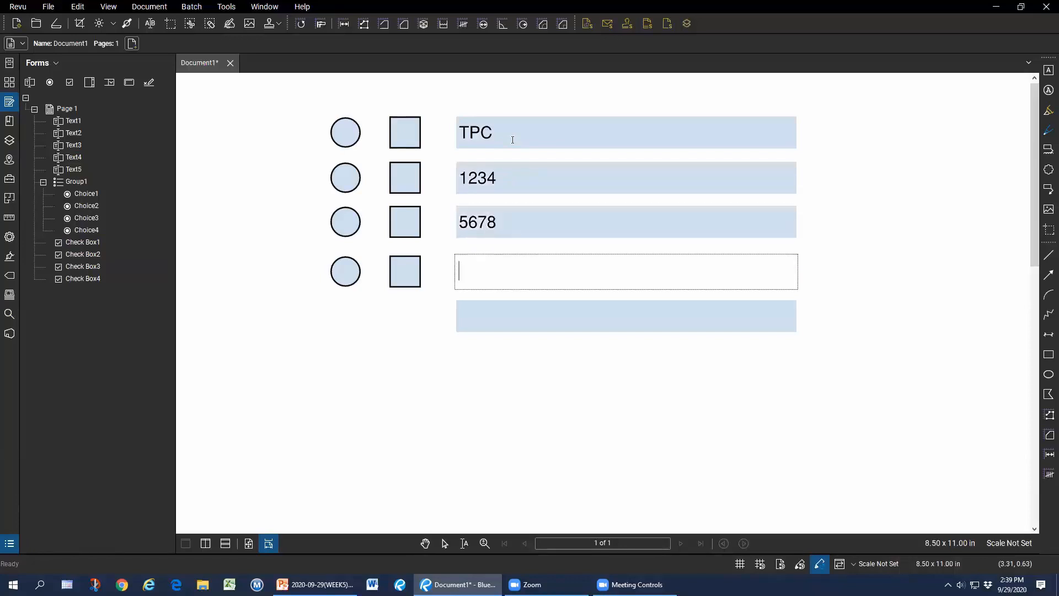
type("PA")
key("Tab")
type("Texas")
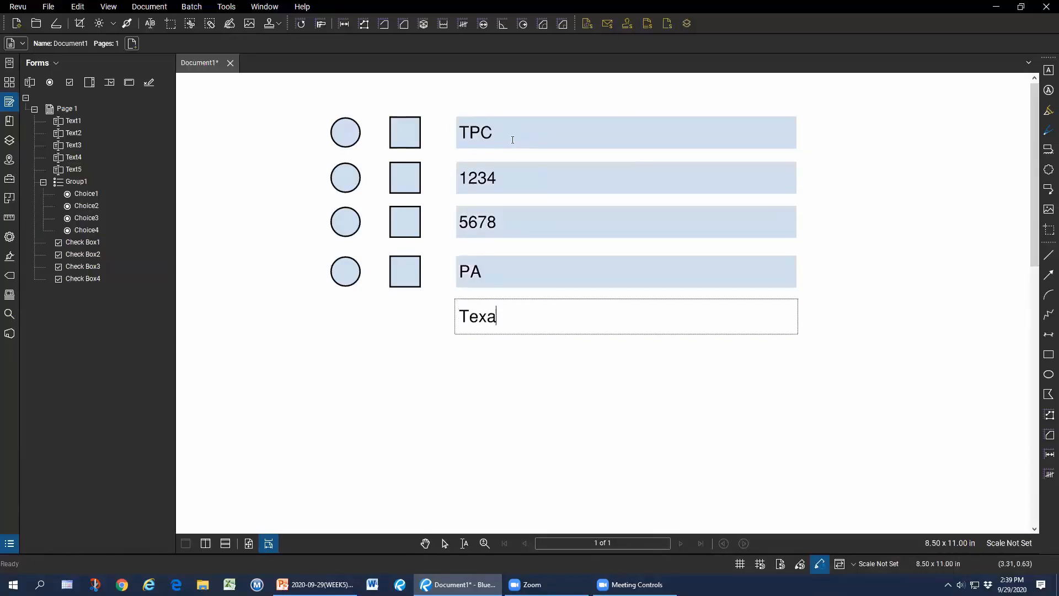
left_click(347, 176)
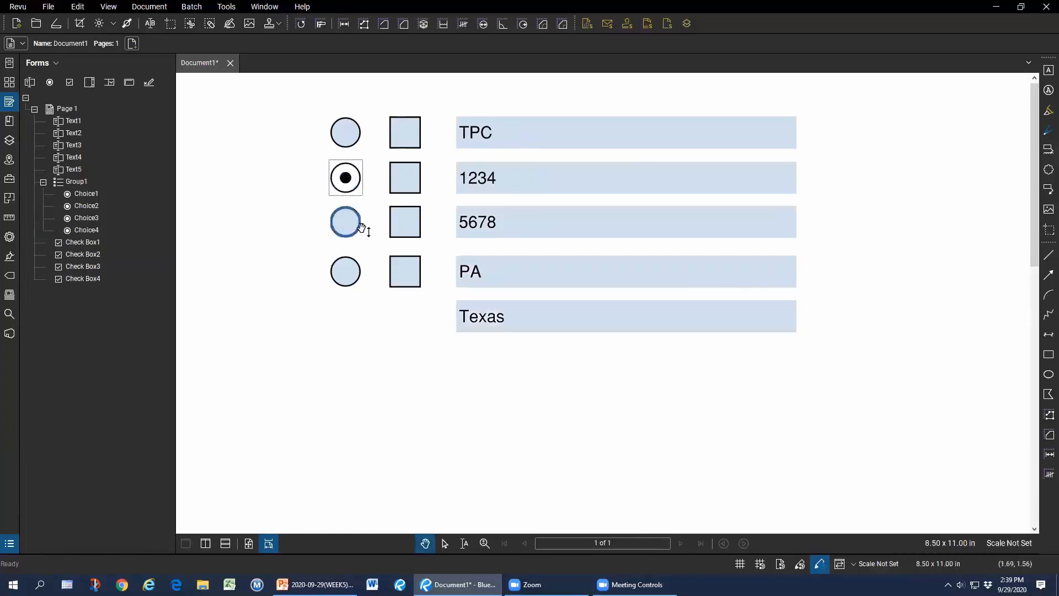
left_click(408, 225)
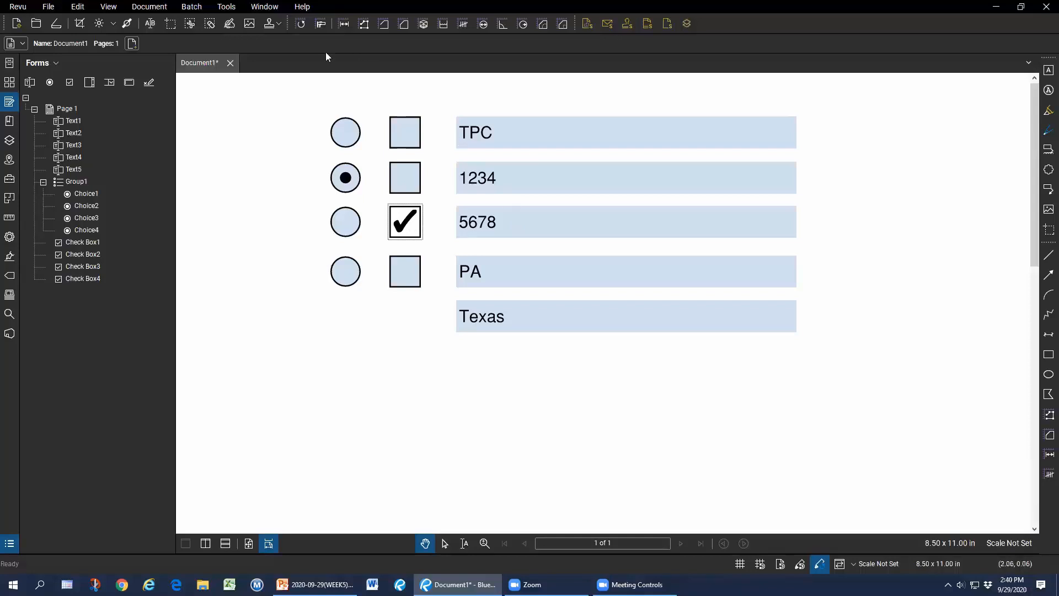
Export the form data to the Desktop as the FDF file Ugly-Form.
left_click(224, 9)
mouse_move(247, 78)
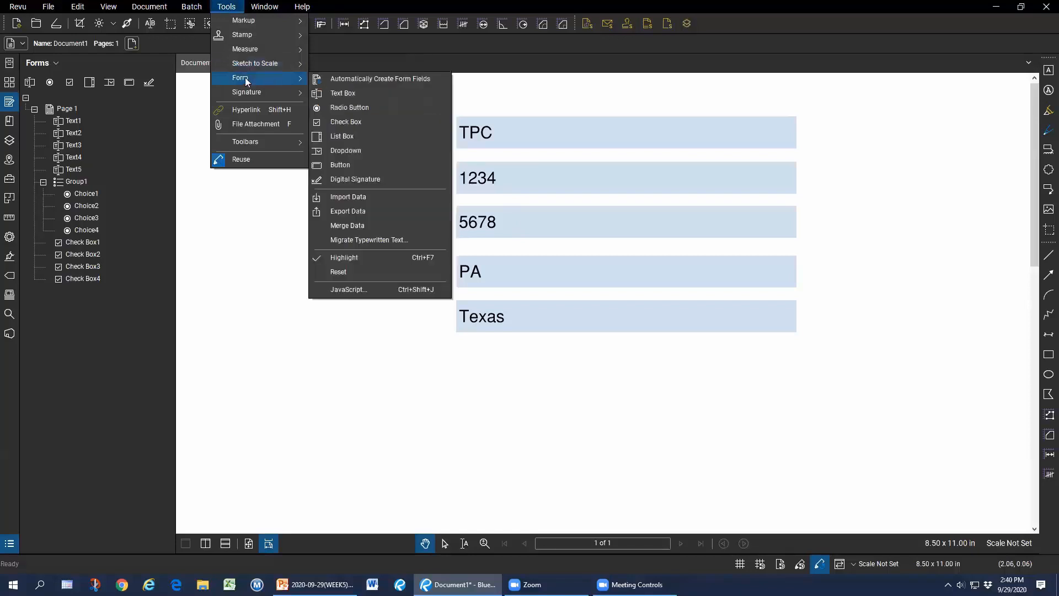
left_click(373, 212)
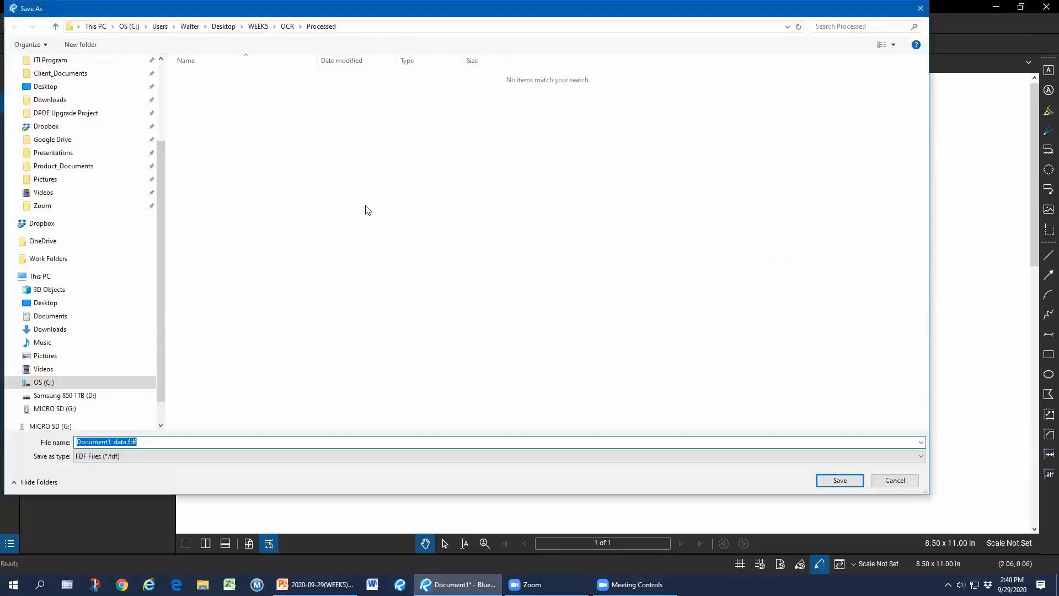
left_click(58, 307)
type("Ugly-Form")
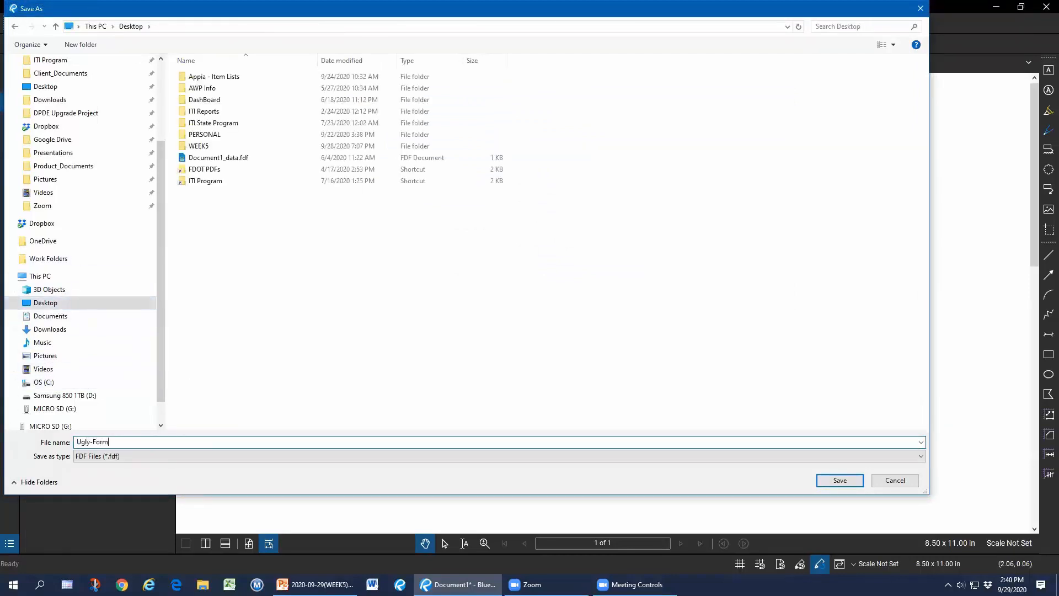
left_click(839, 480)
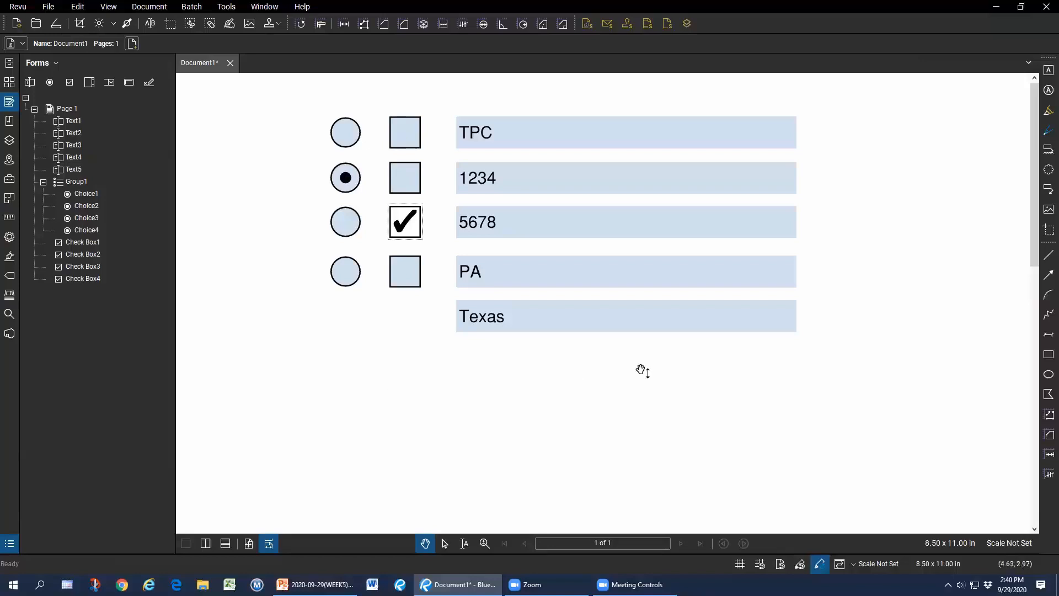
left_click(227, 7)
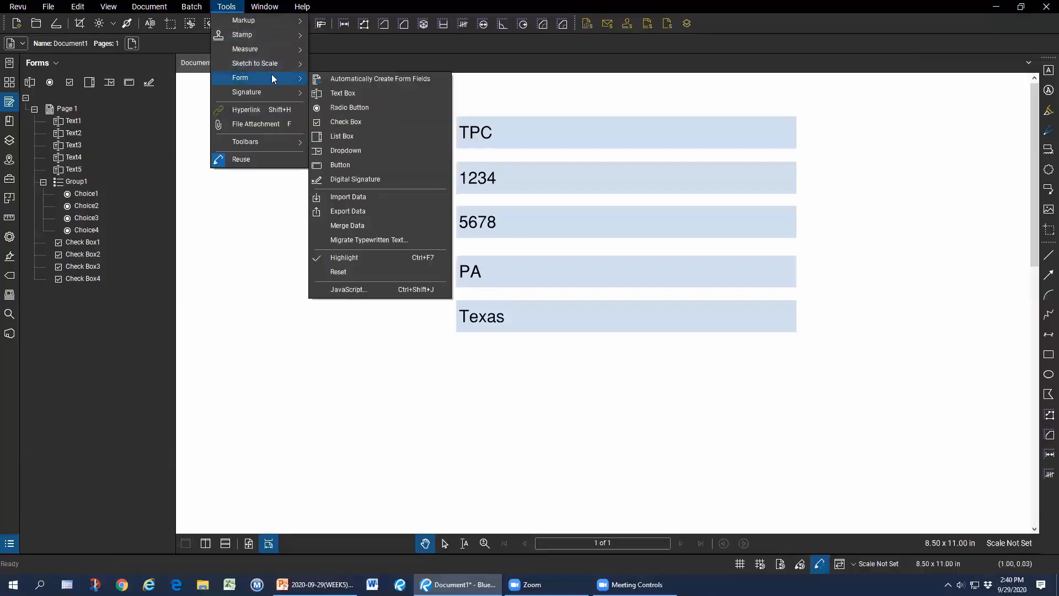
Reset the form, emptying all five text fields, the radio choice and the ticked box.
left_click(373, 272)
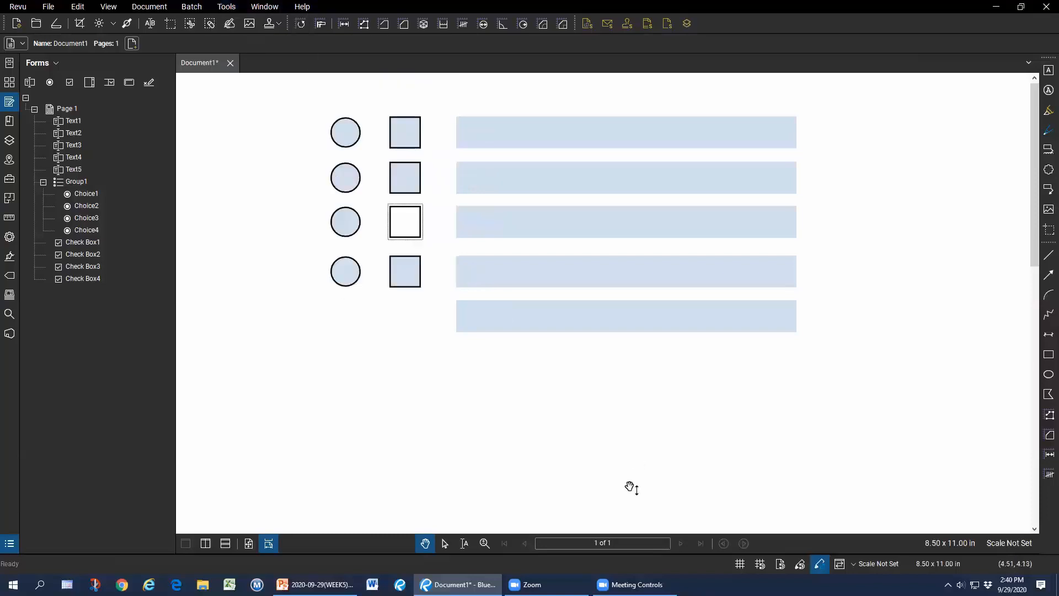
left_click_drag(566, 467, 569, 466)
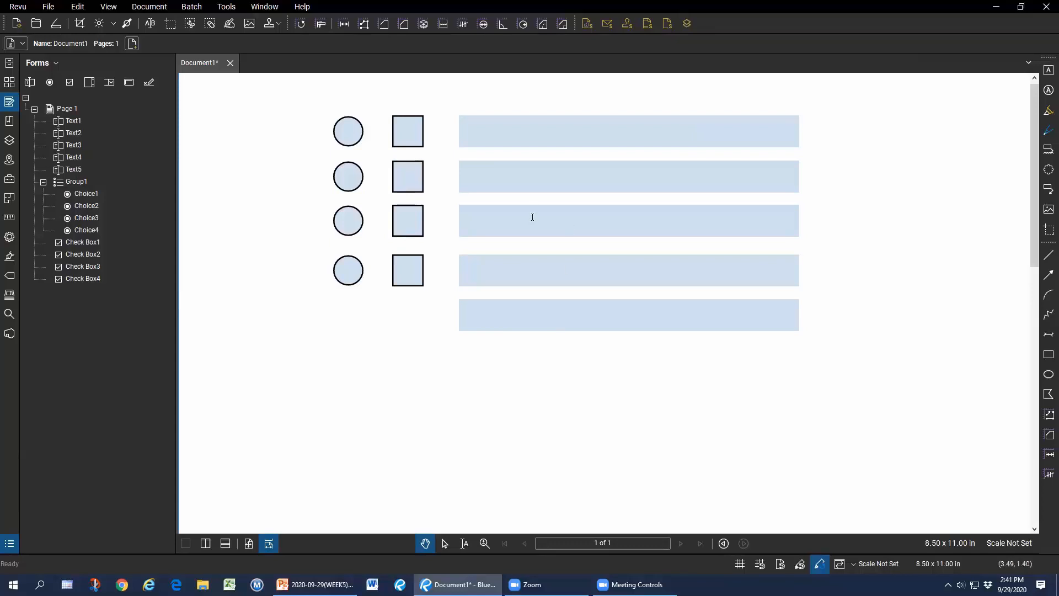
Import Ugly-Form.fdf from the Desktop to restore TPC, 1234, 5678, PA and Texas.
left_click(227, 8)
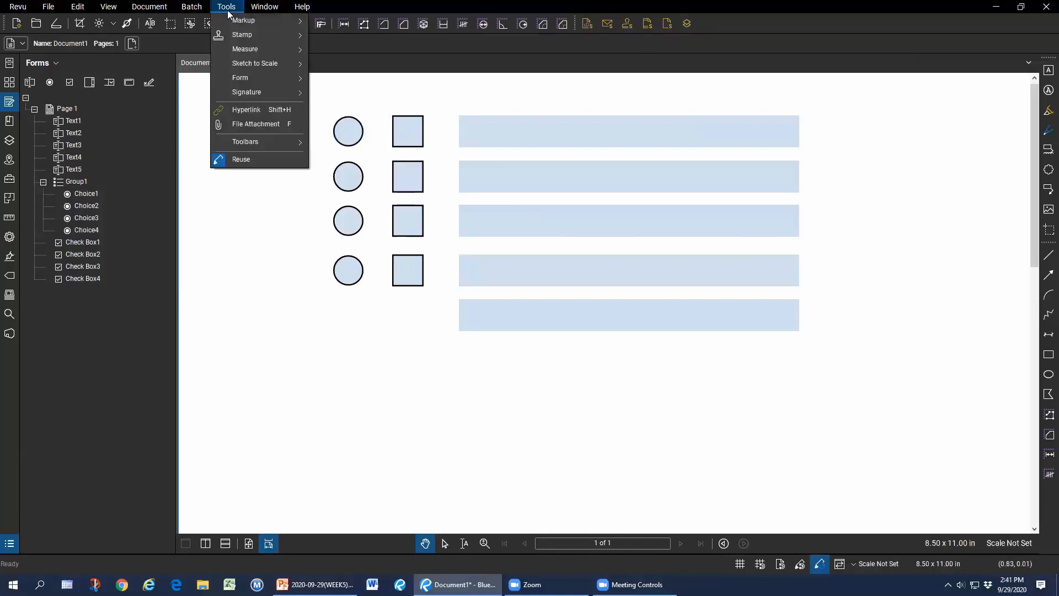
mouse_move(255, 77)
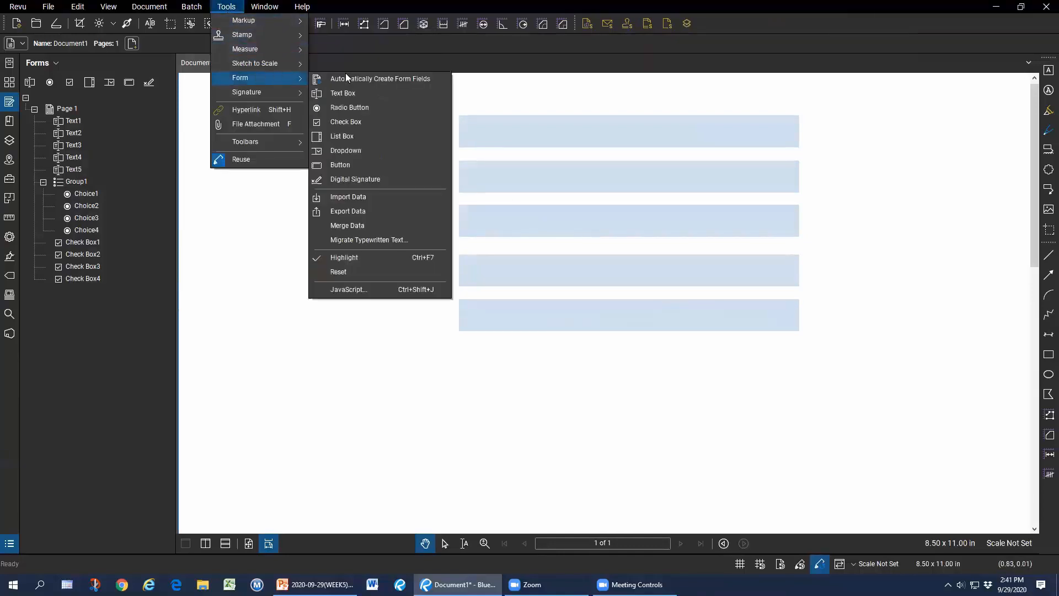
left_click(366, 197)
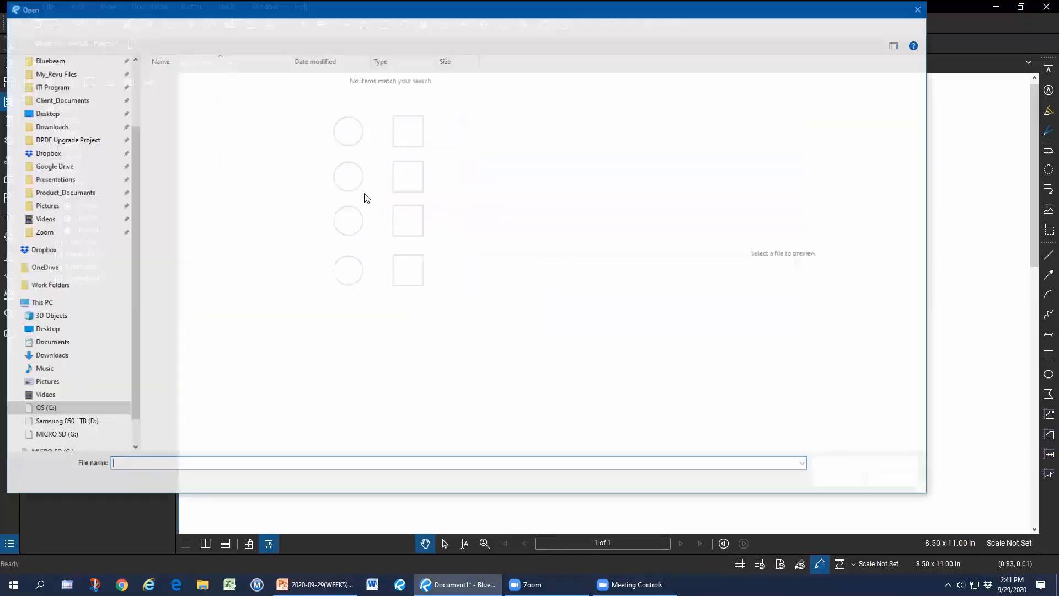
left_click(55, 330)
left_click(189, 197)
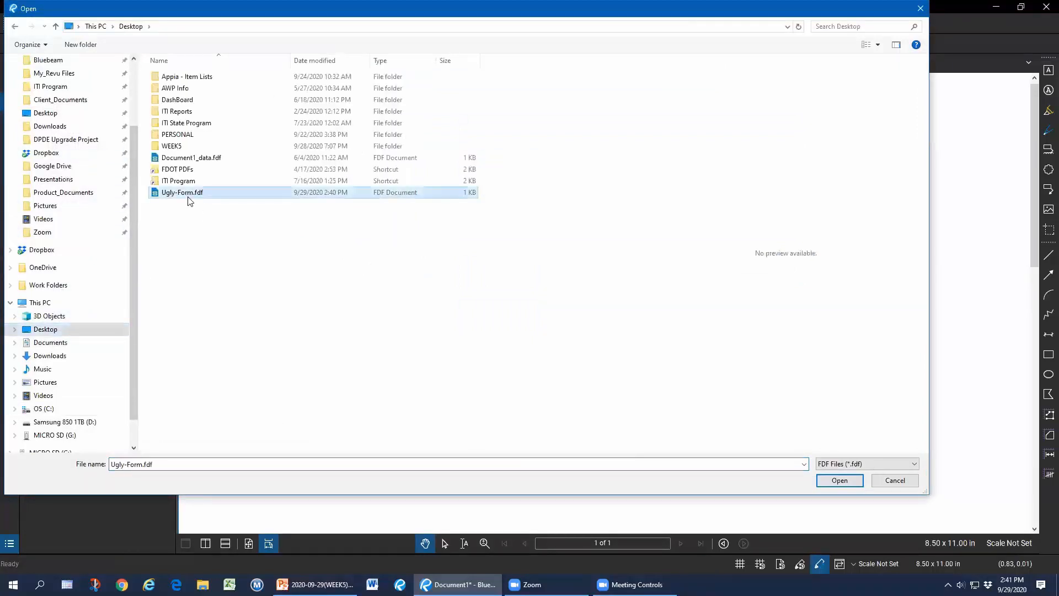
left_click(839, 479)
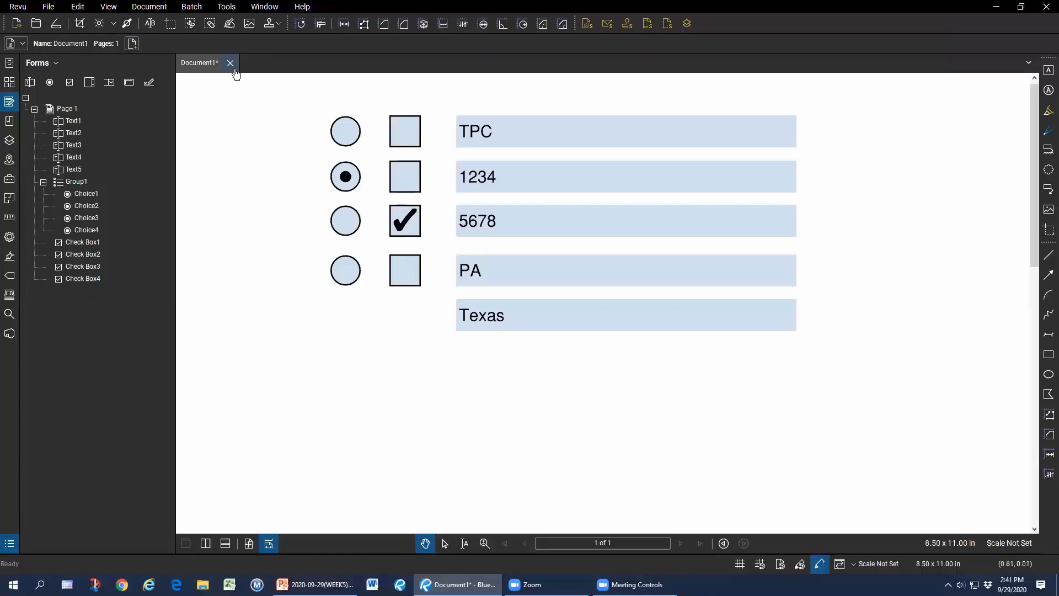
Close Document1 and discard its unsaved changes.
left_click(585, 343)
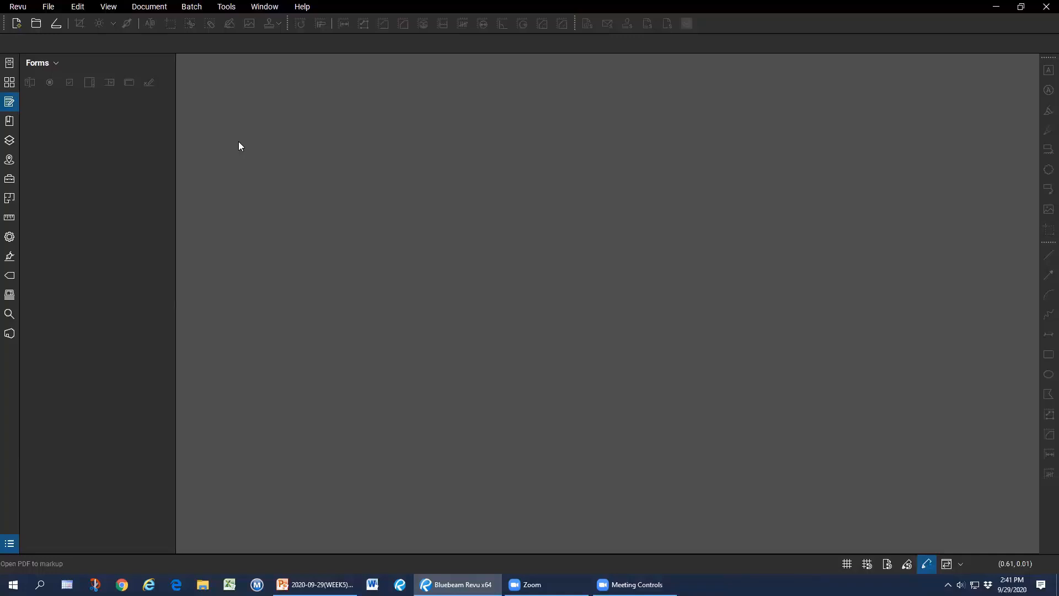
Create a new PDF from the RFI 2 template and fit the whole page in view.
left_click(77, 7)
mouse_move(49, 7)
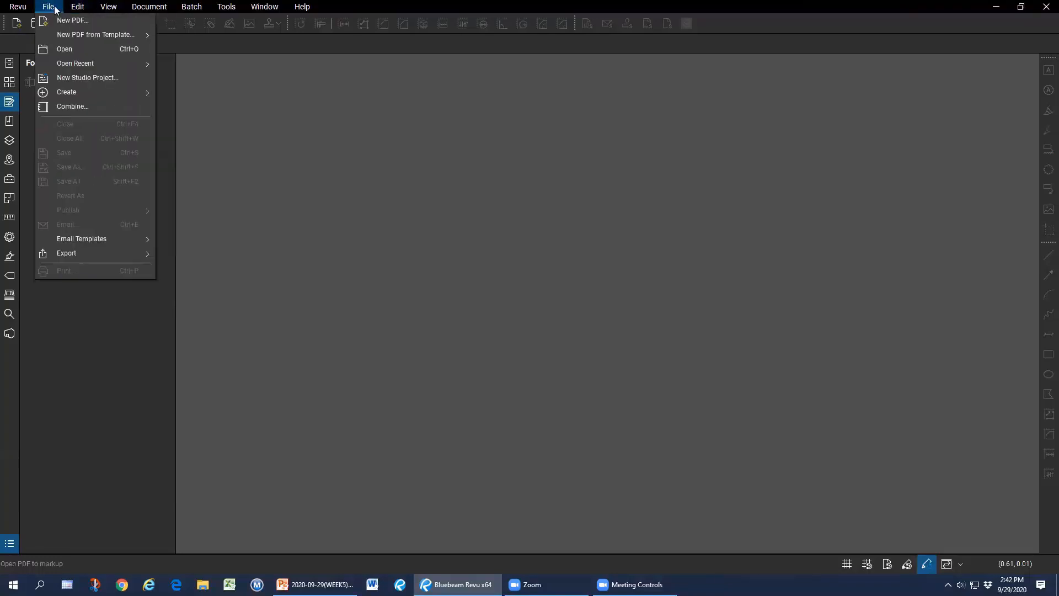
mouse_move(90, 35)
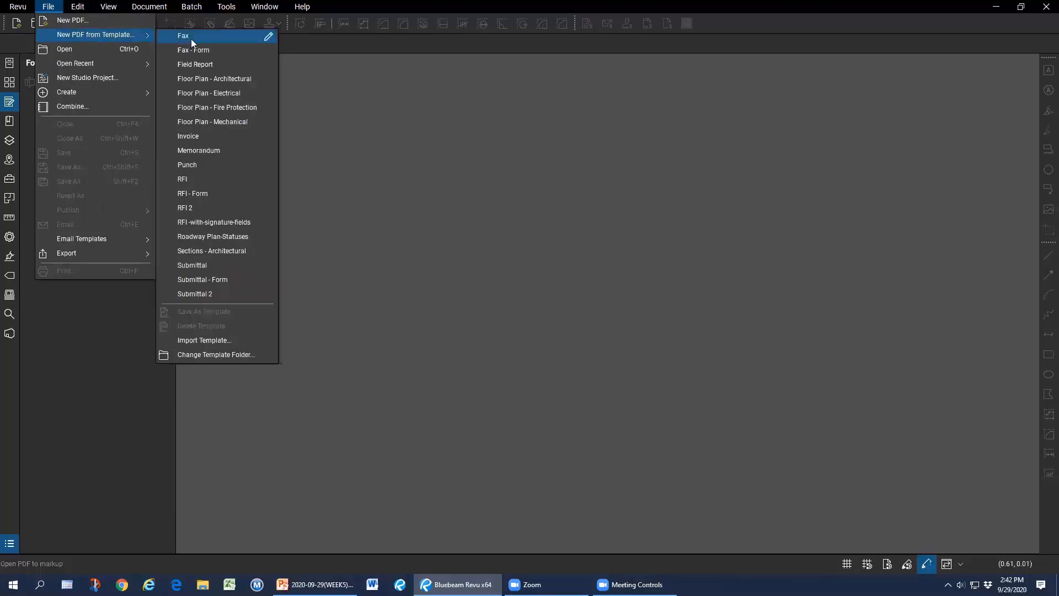
left_click(224, 207)
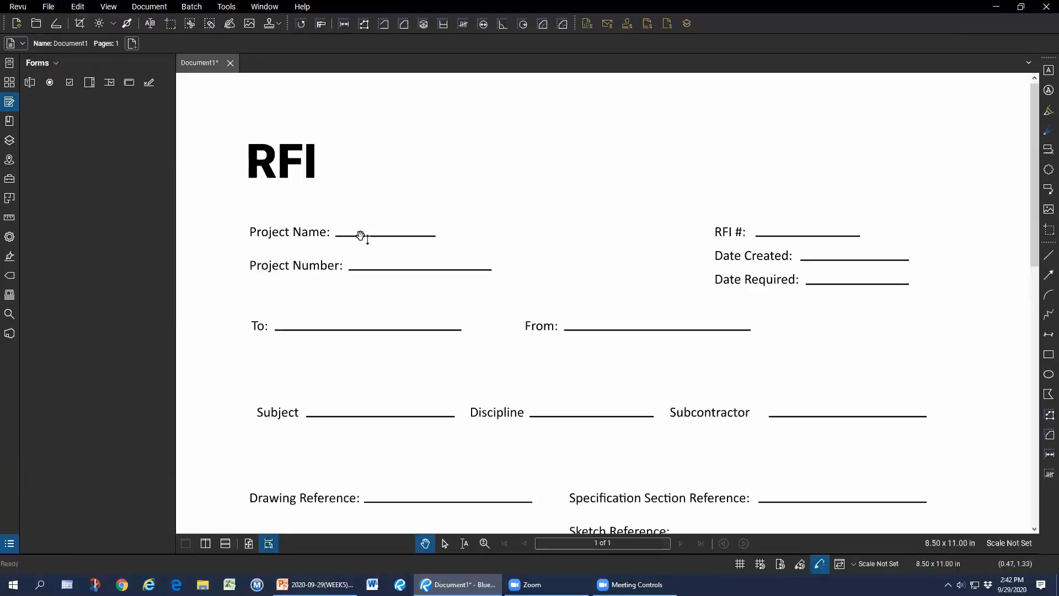
left_click(248, 543)
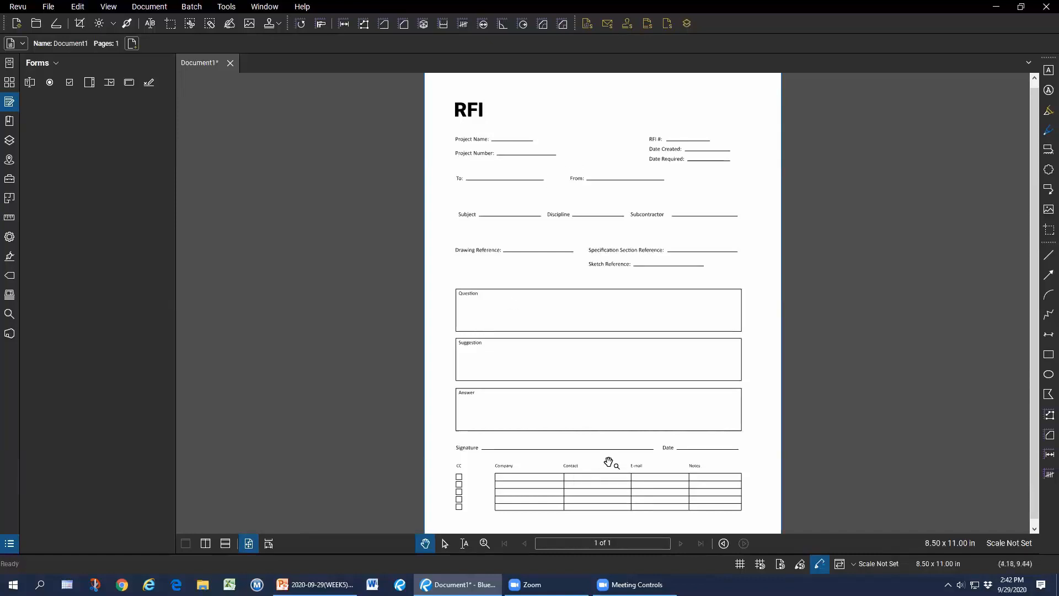
Try the text box and signature field tools, then cancel placement.
left_click(1044, 75)
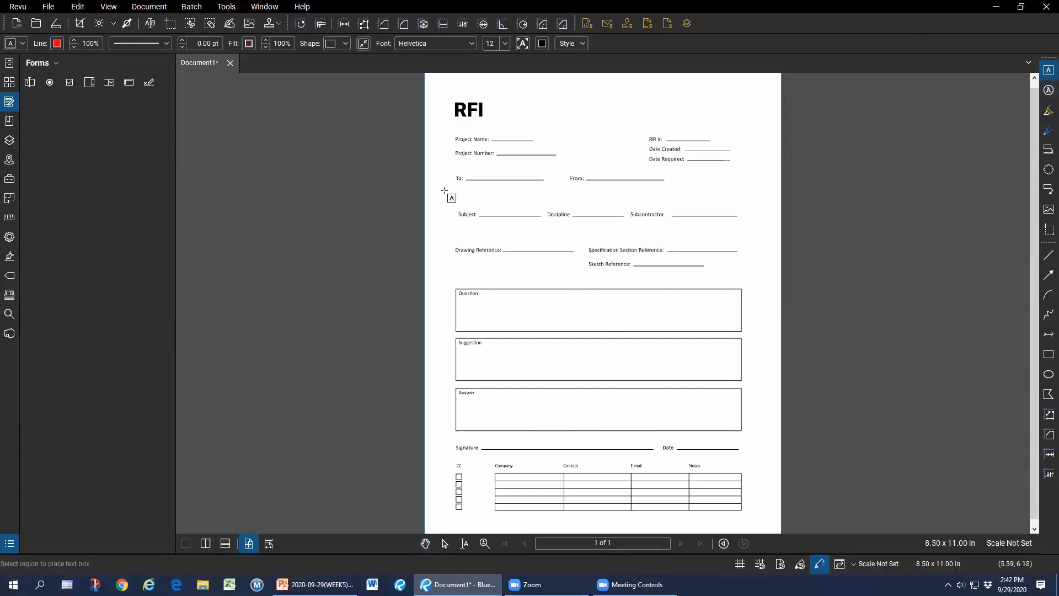
left_click(230, 24)
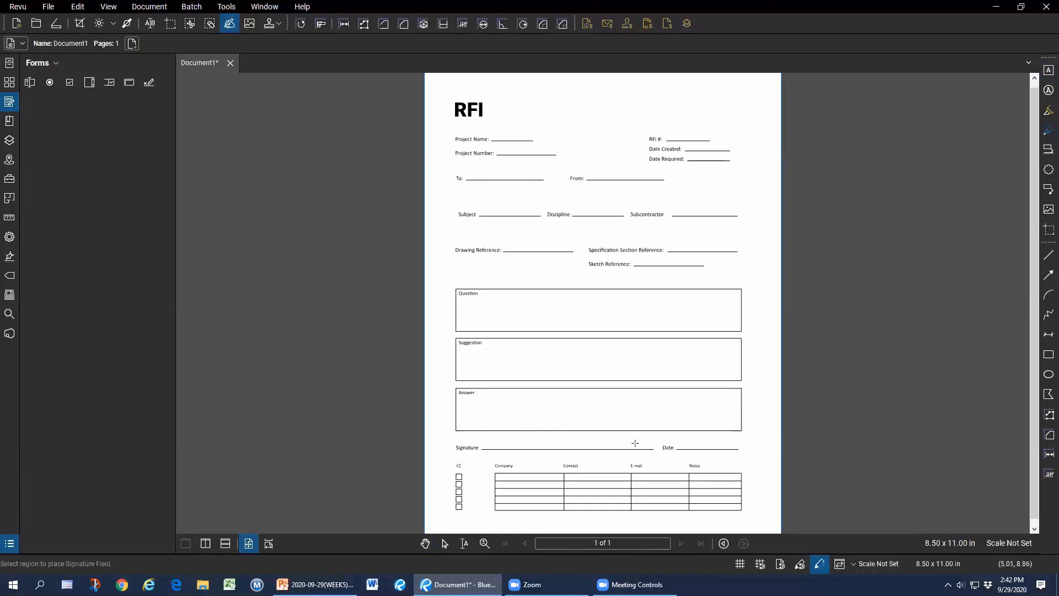
key("Escape")
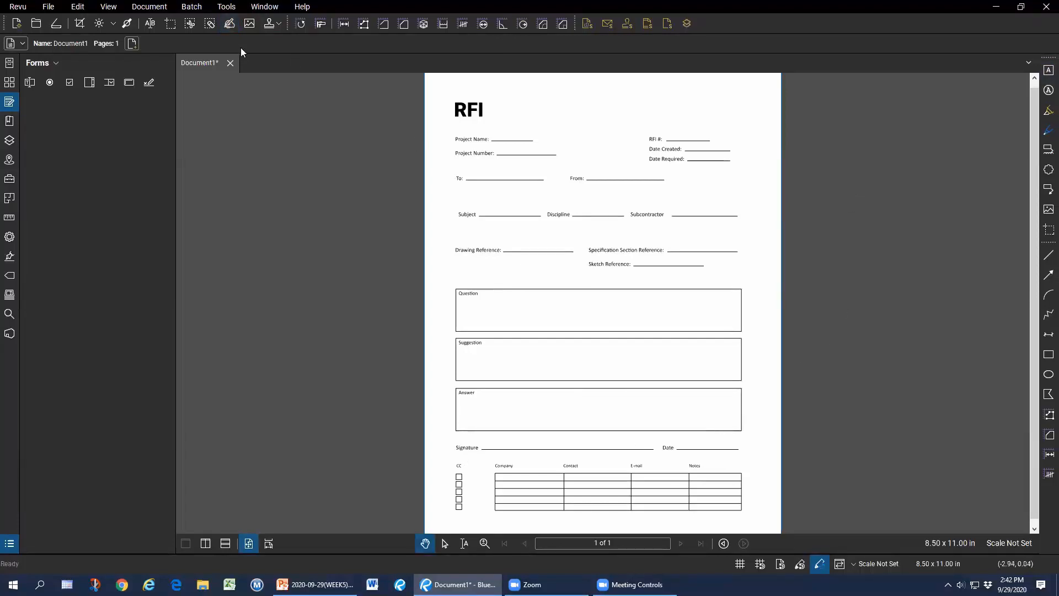
Auto-create form fields on the RFI page, then delete the Sketch Reference field.
left_click(223, 8)
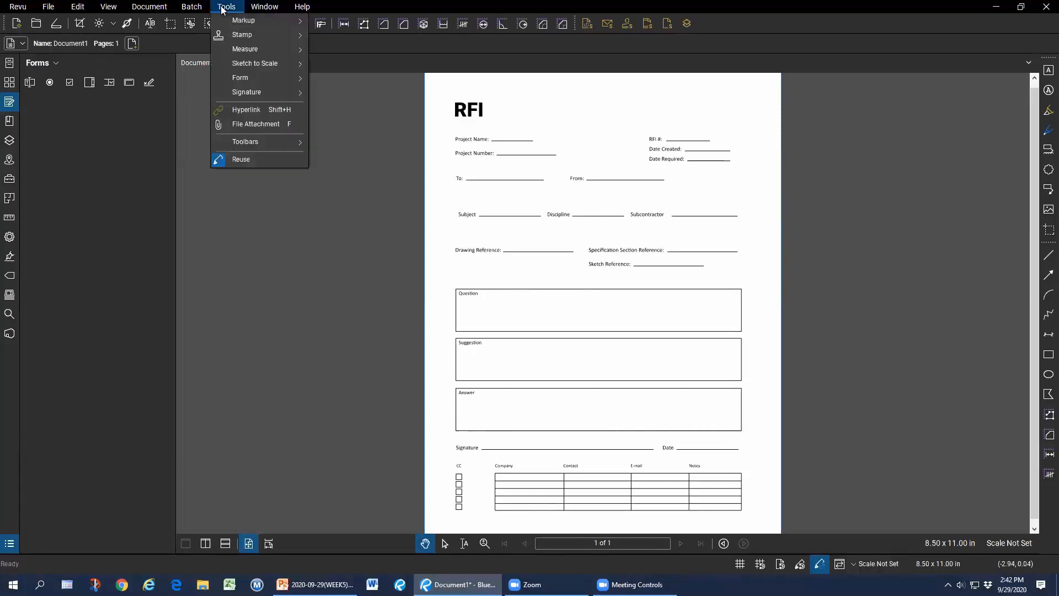
mouse_move(263, 78)
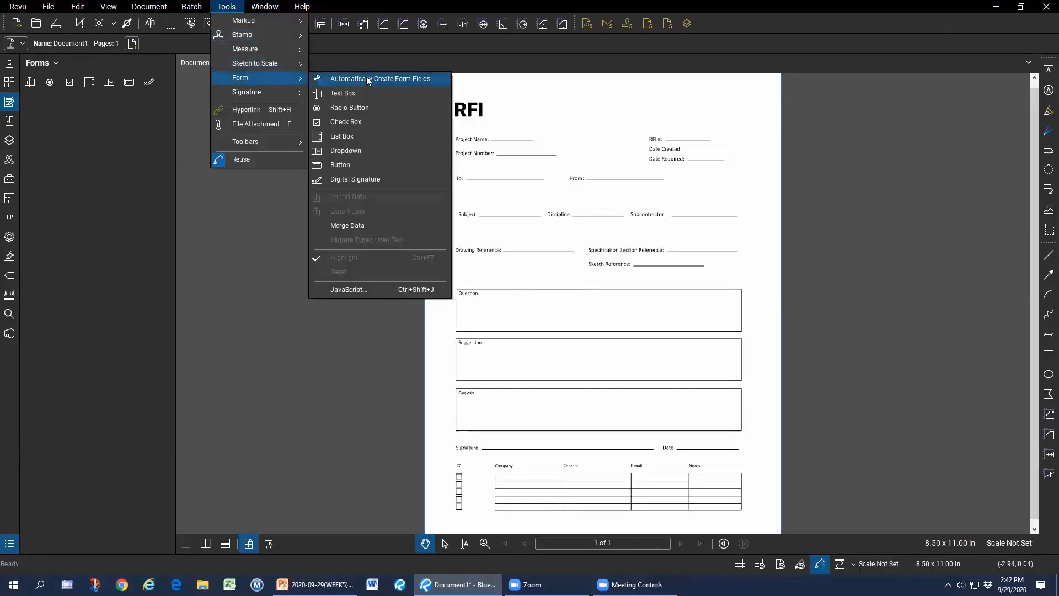
left_click(395, 81)
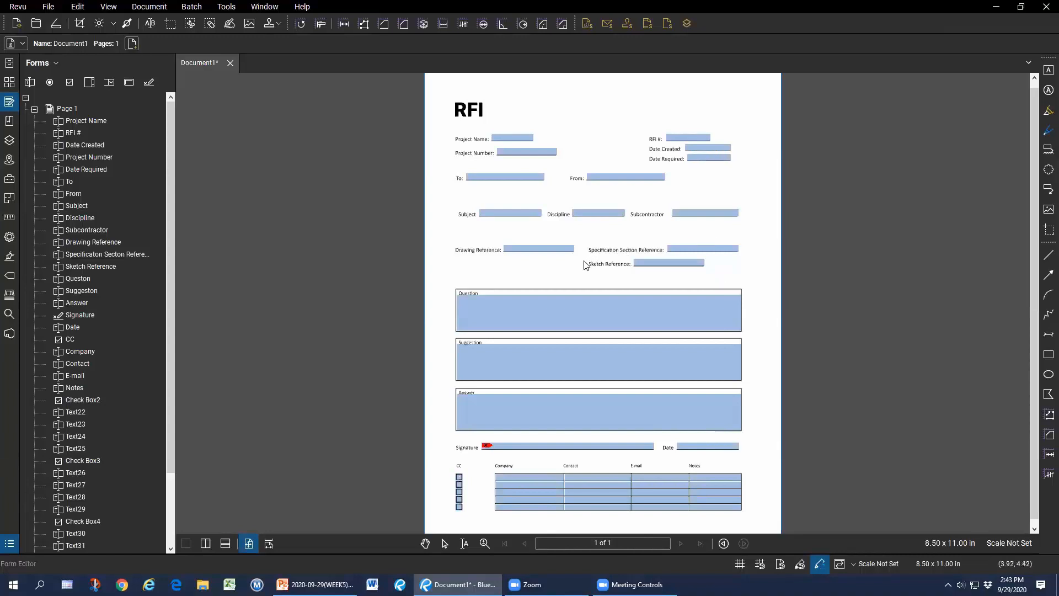
left_click(686, 264)
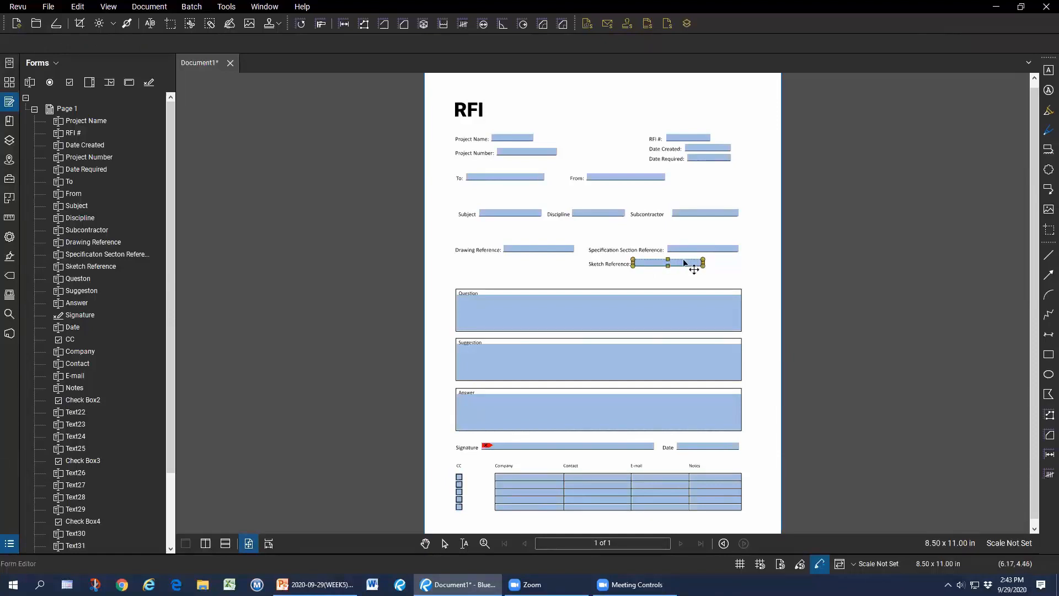
key("Delete")
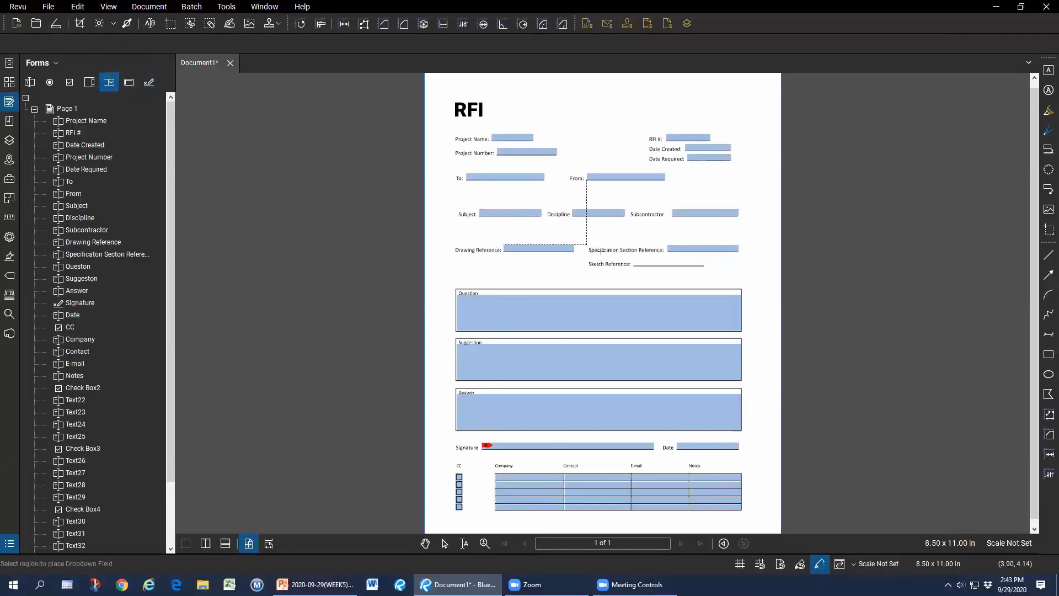
Draw a dropdown field on the Sketch Reference line and review its properties.
mouse_move(632, 252)
left_mouse_down()
mouse_move(705, 267)
mouse_move(666, 269)
left_mouse_up()
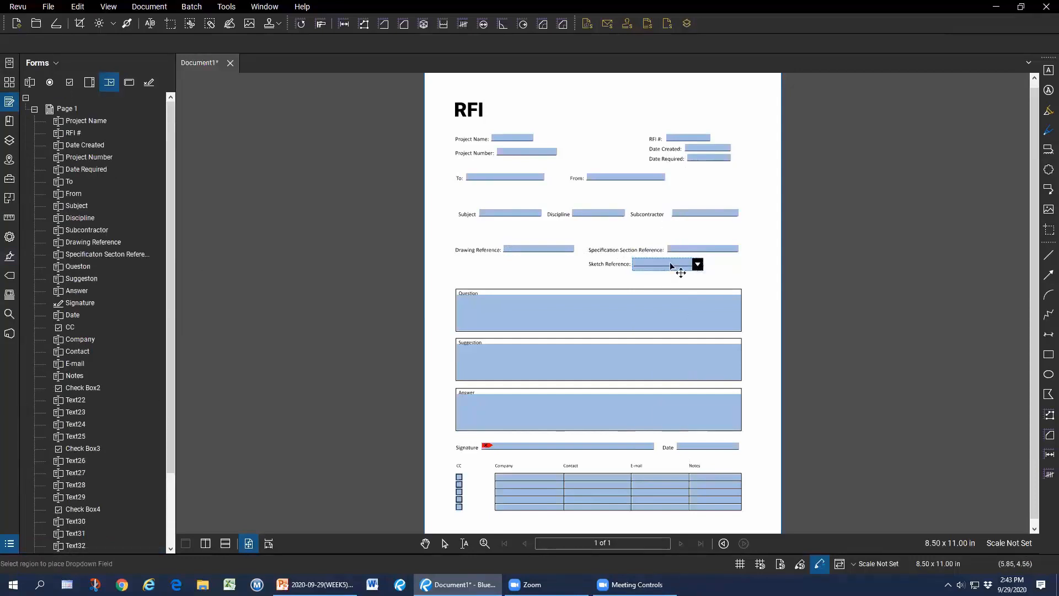
left_click(10, 237)
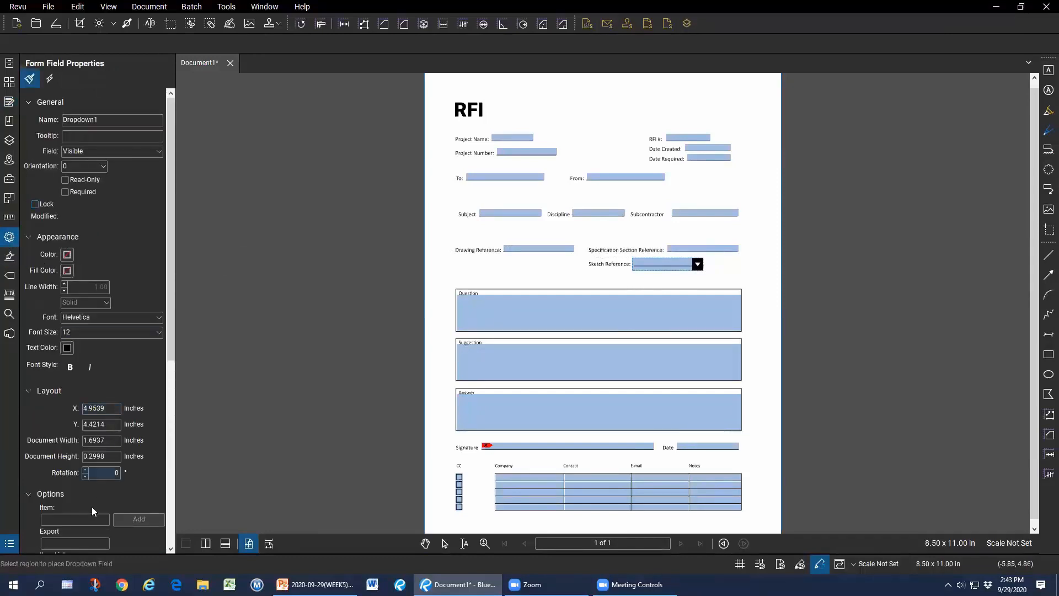
scroll(83, 499, "down", 2)
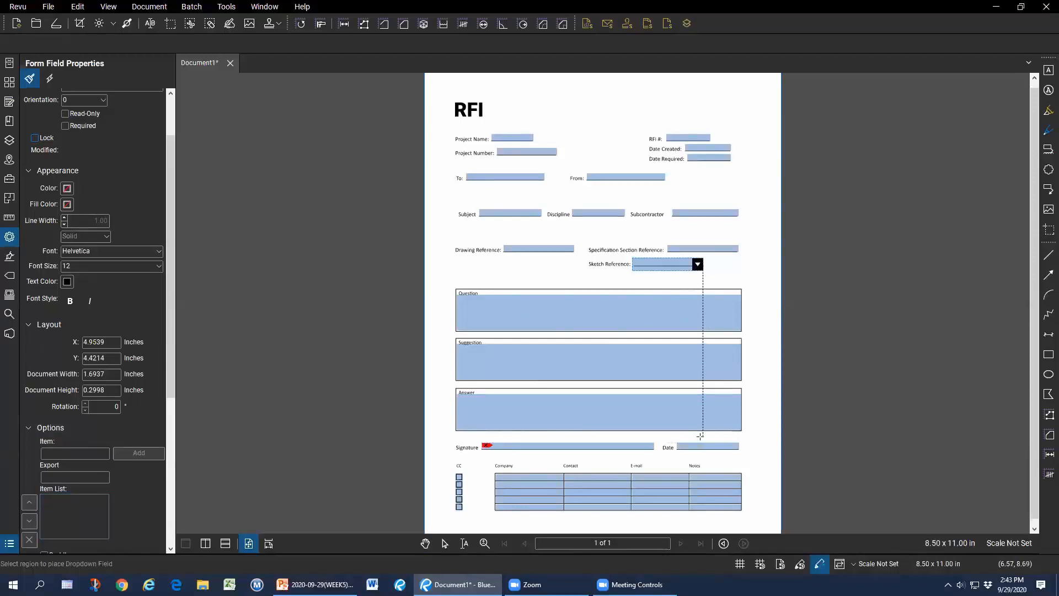
right_click(734, 275)
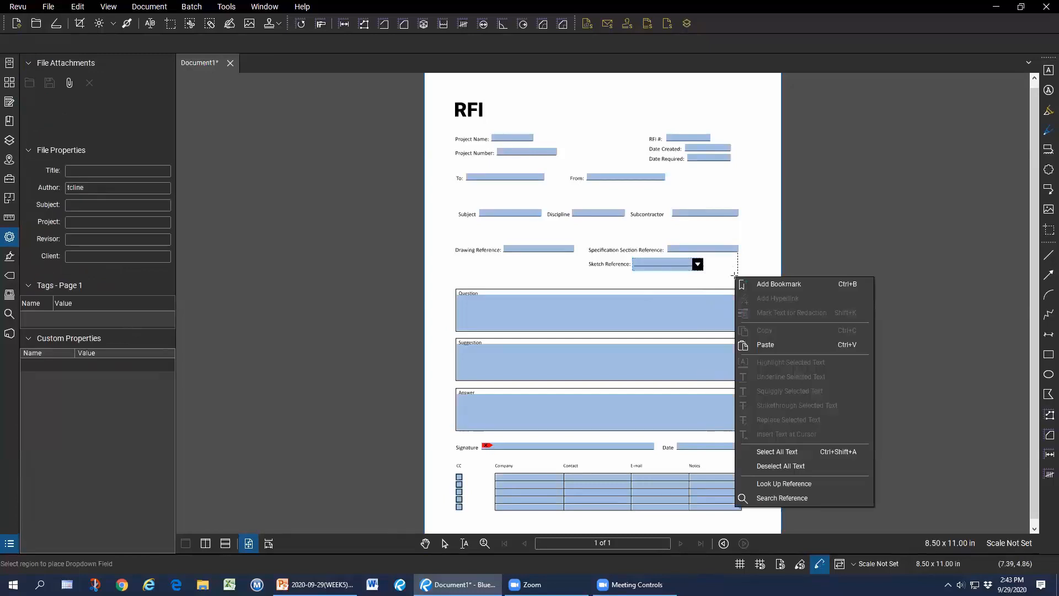
left_click(760, 248)
Cancel dropdown placement and undo/redo to restore a field in the Sketch Reference spot.
key("Escape")
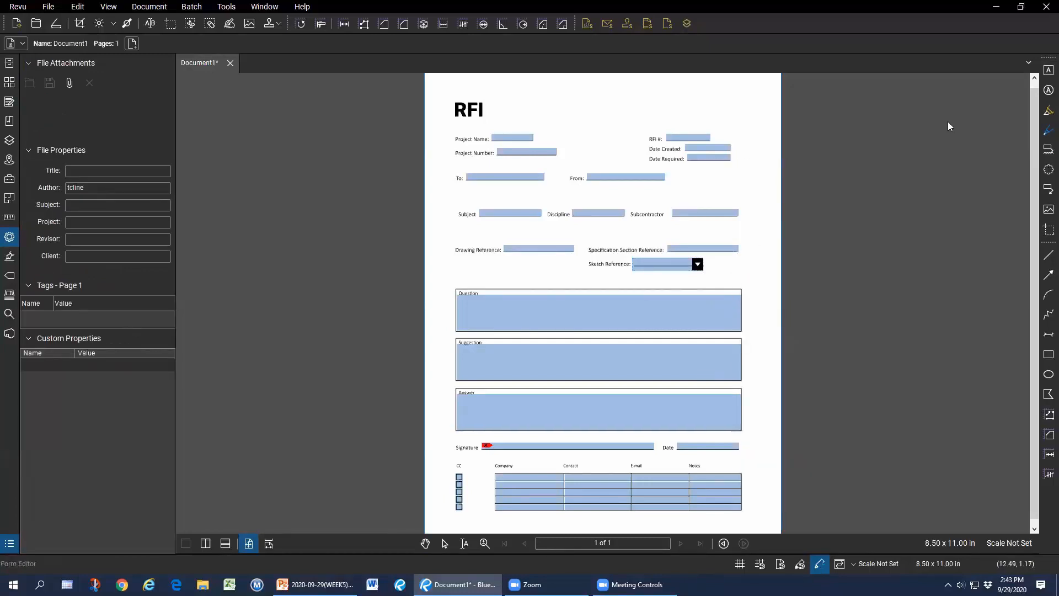
key("ctrl+z")
key("ctrl+z")
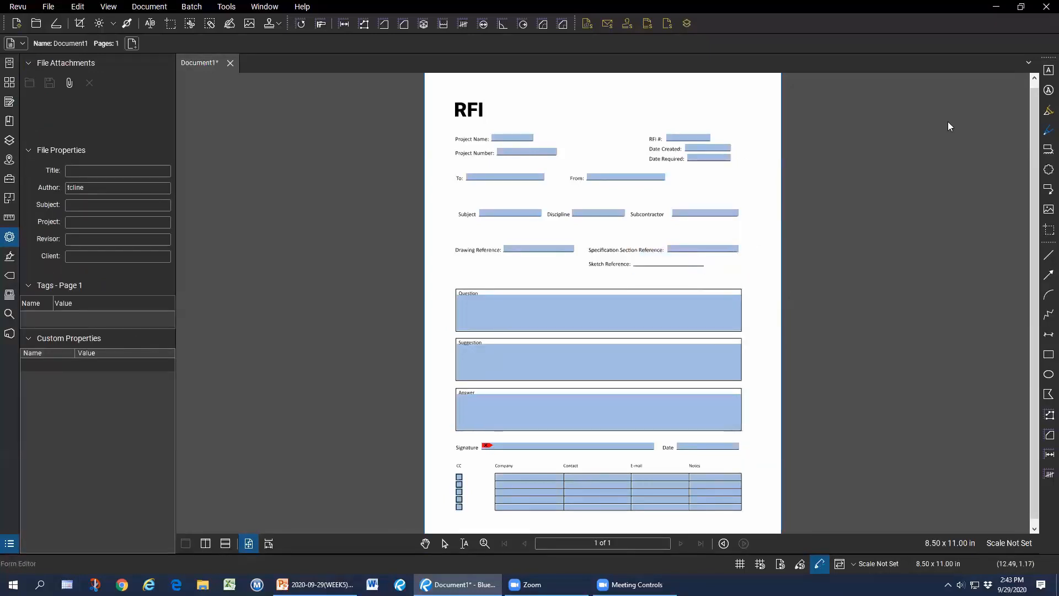
key("ctrl+y")
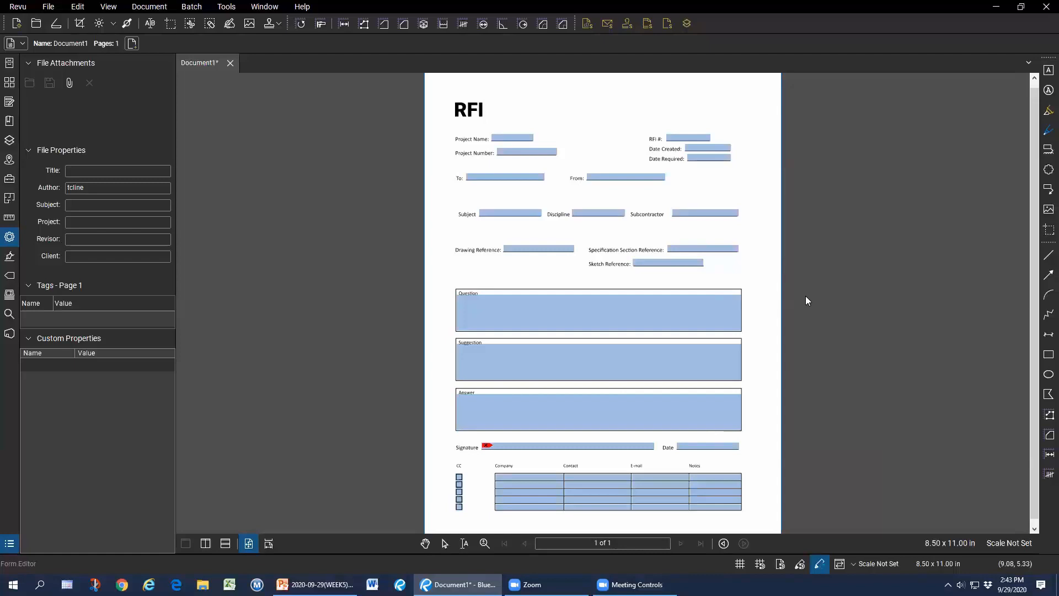
Import RFI2-Data.fdf from WEEK5\PDF Forms to fill the RFI form fields.
left_click(230, 8)
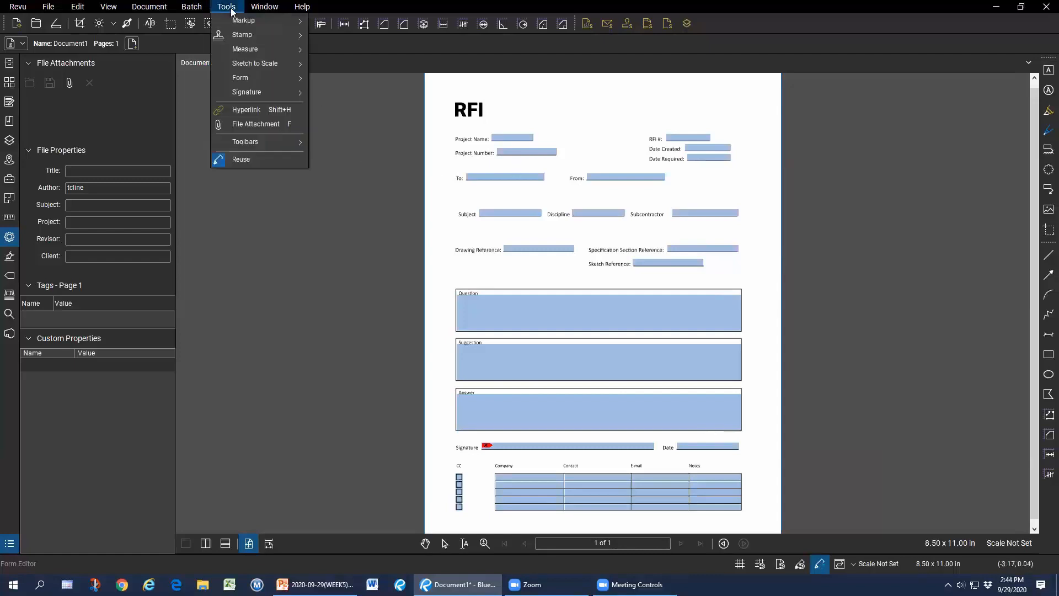
mouse_move(301, 81)
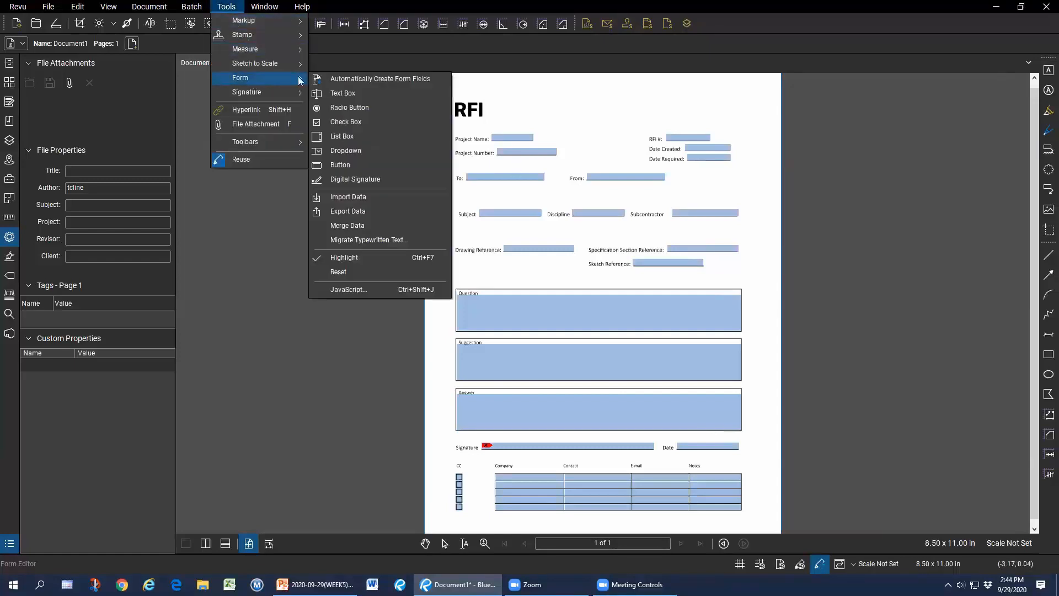
left_click(359, 197)
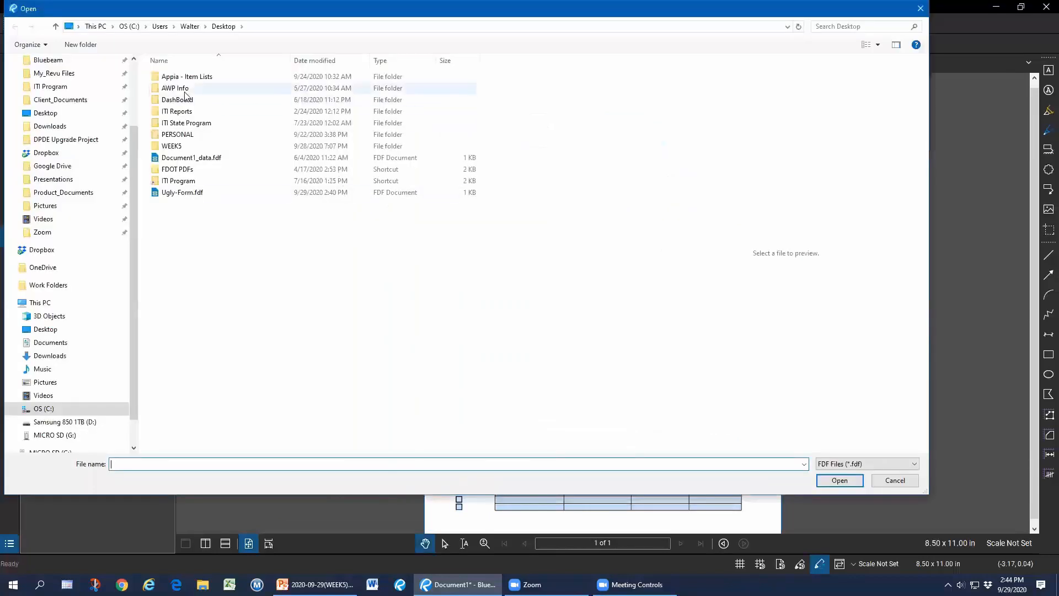
double_click(185, 146)
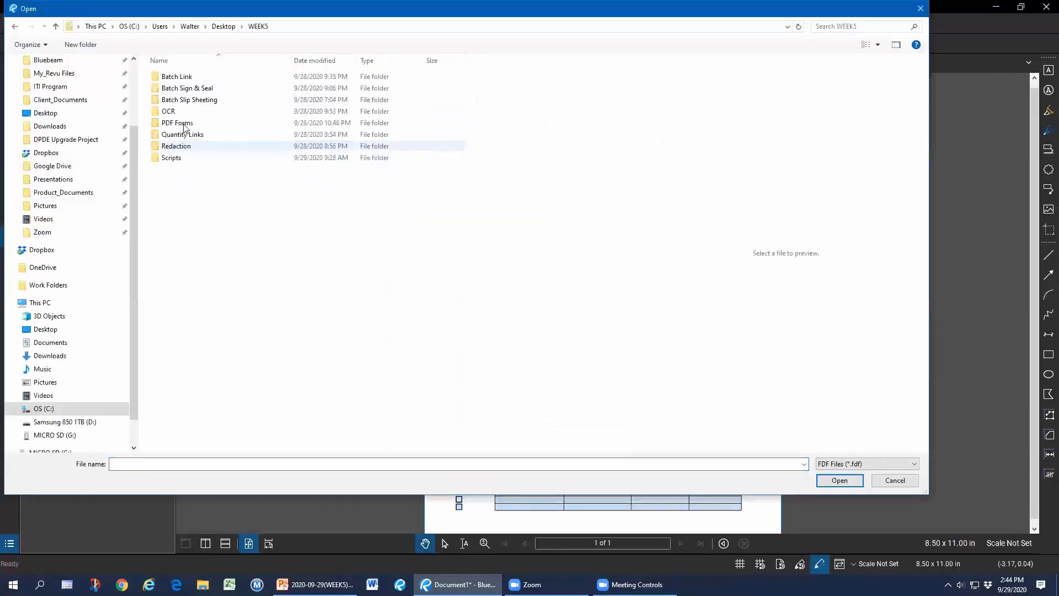
double_click(183, 122)
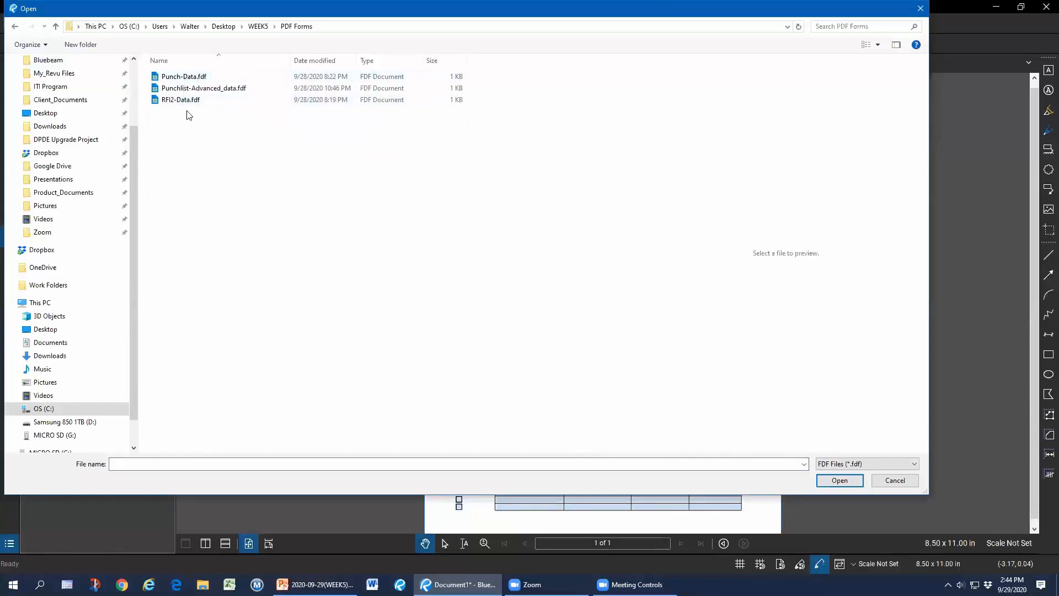
left_click(182, 100)
left_click(839, 480)
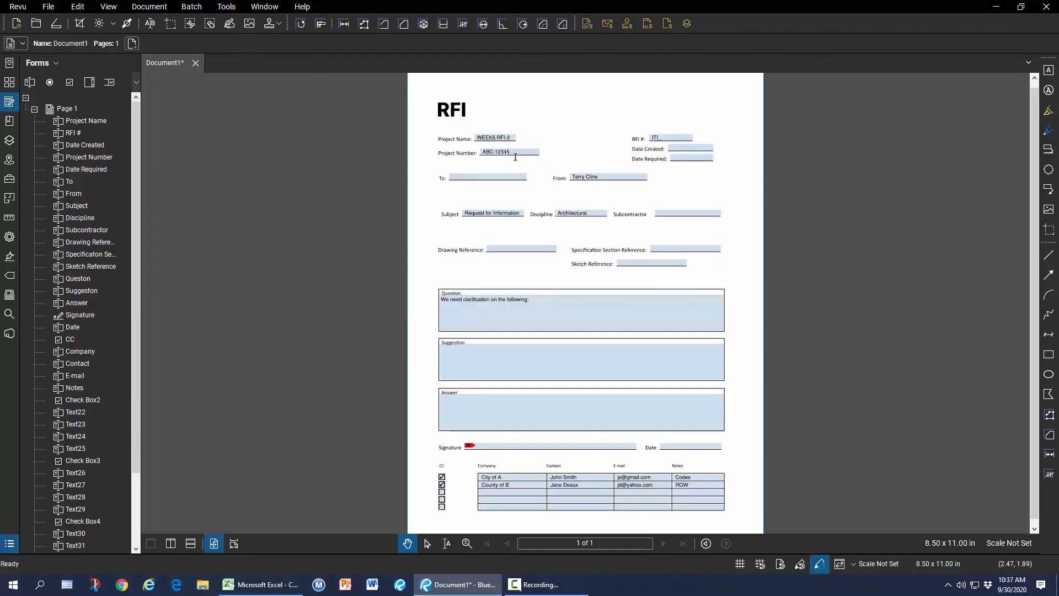
left_click(230, 9)
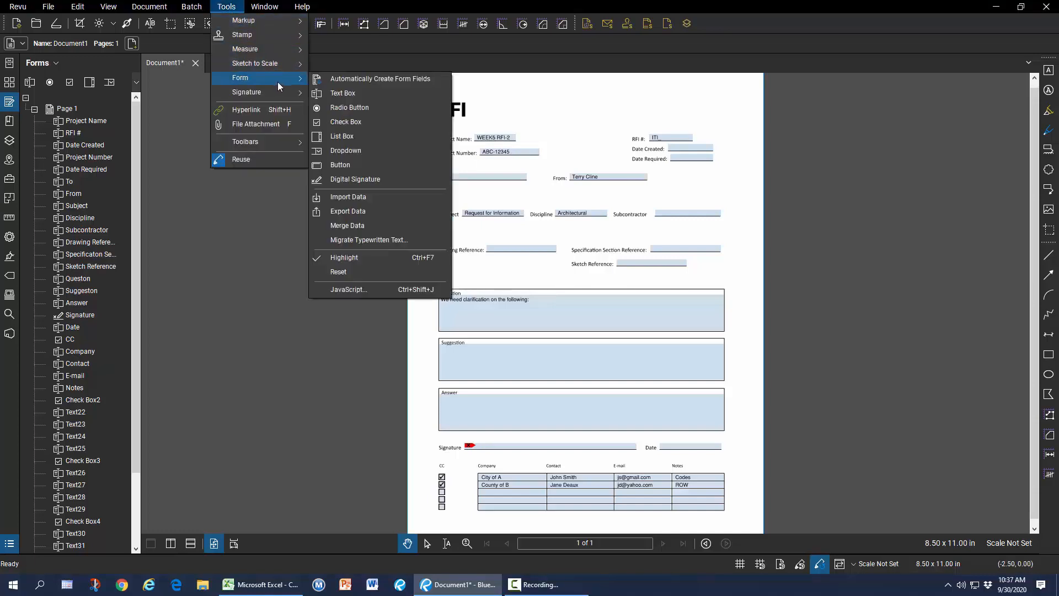
mouse_move(277, 81)
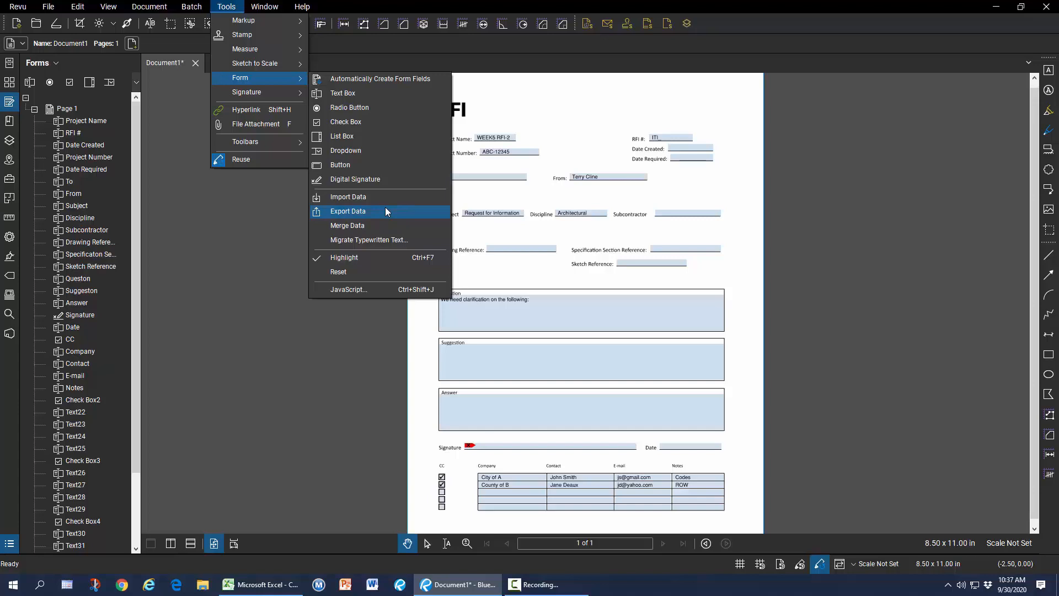
left_click(272, 227)
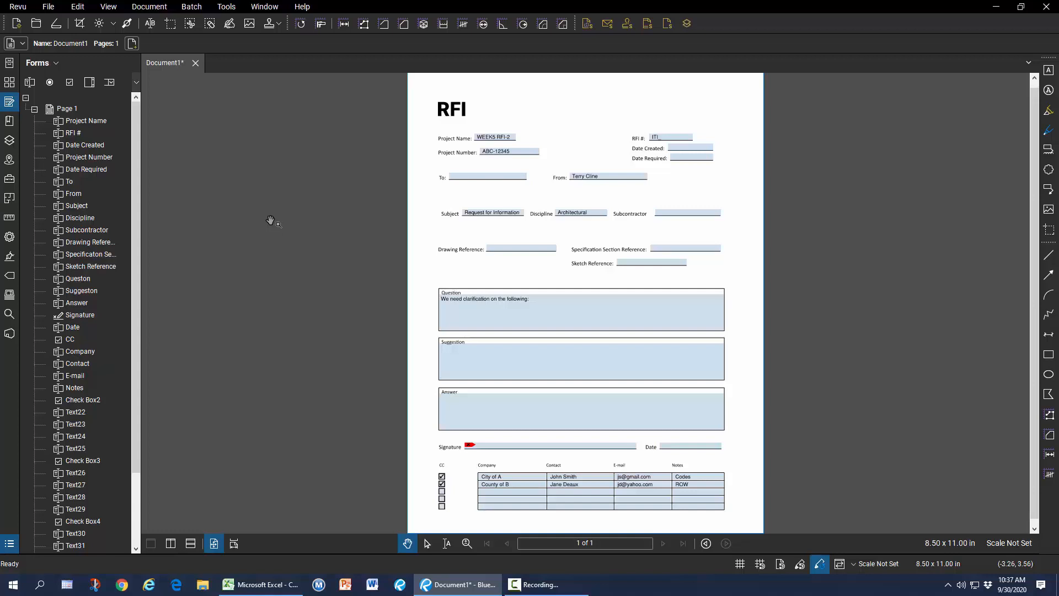
left_click(157, 8)
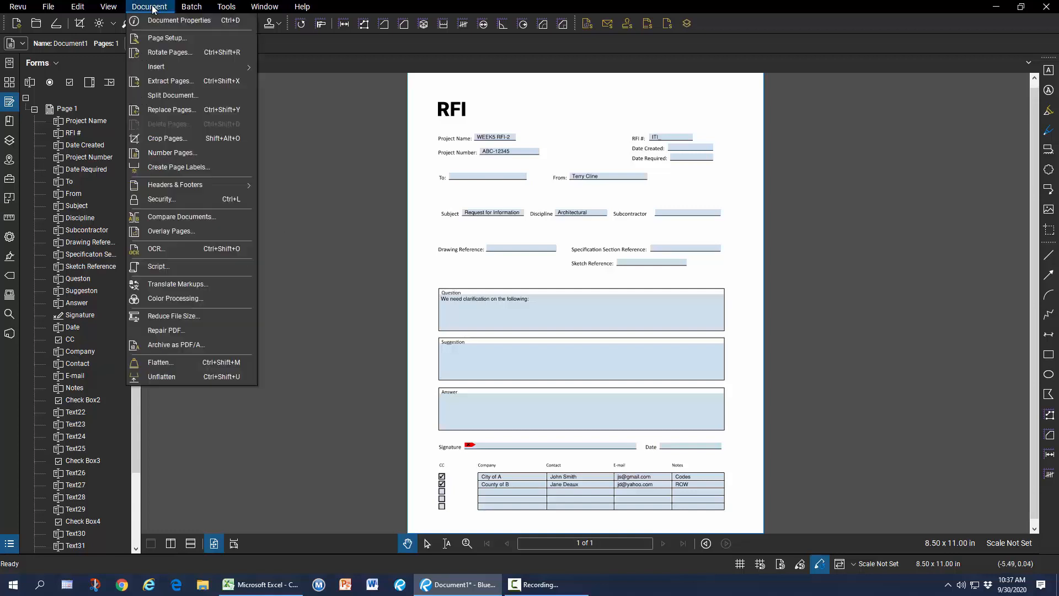
left_click(176, 265)
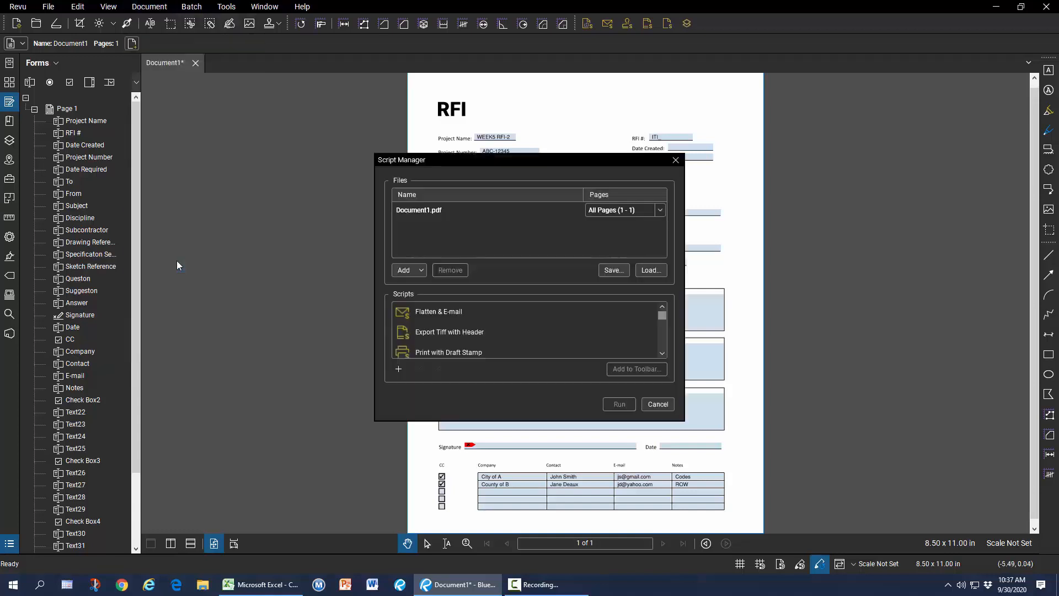
left_click(398, 368)
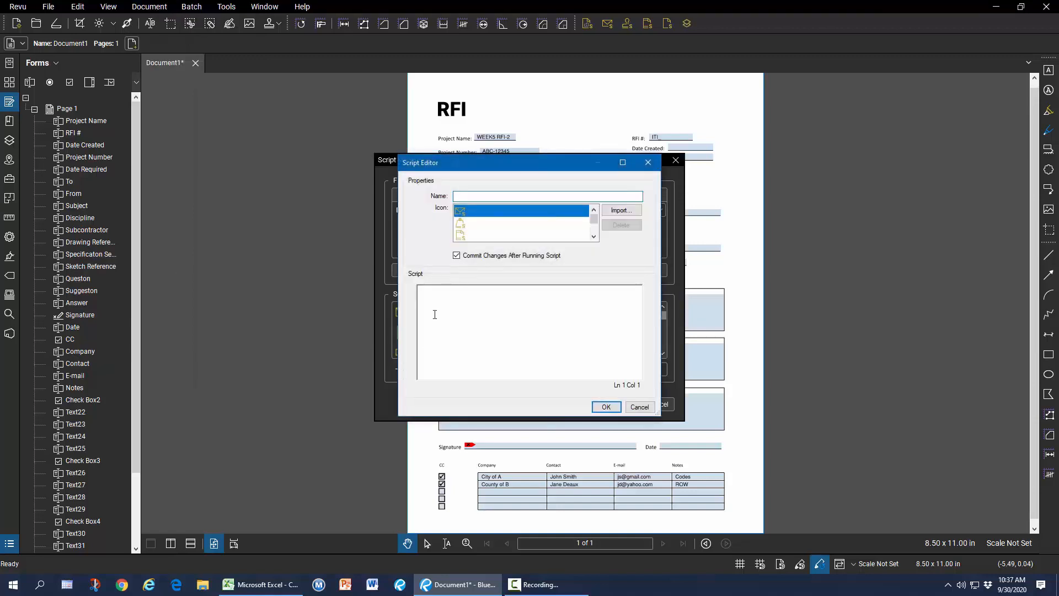
type("f")
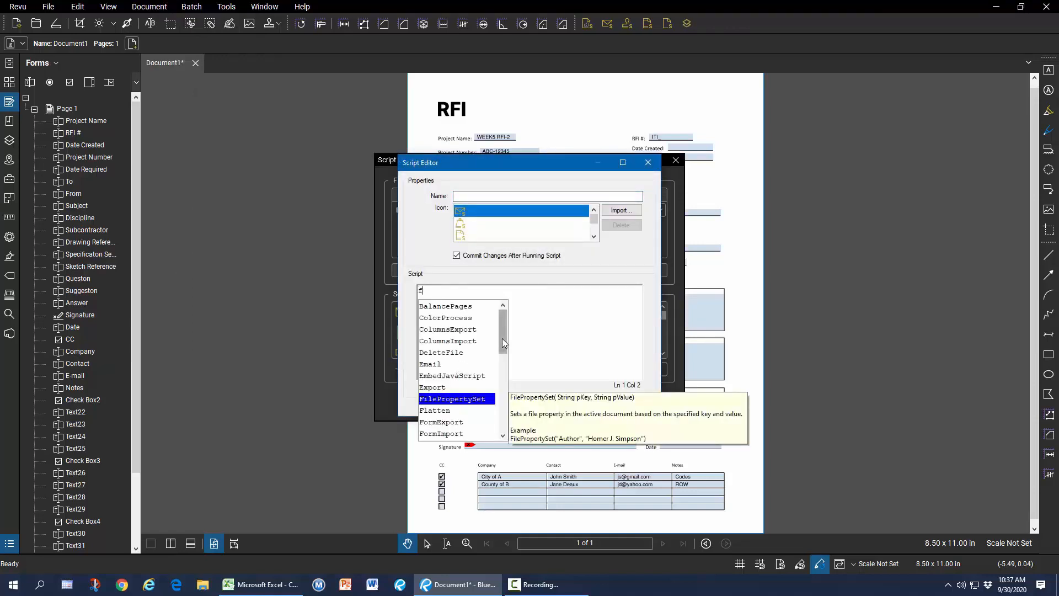
left_click_drag(500, 346, 500, 359)
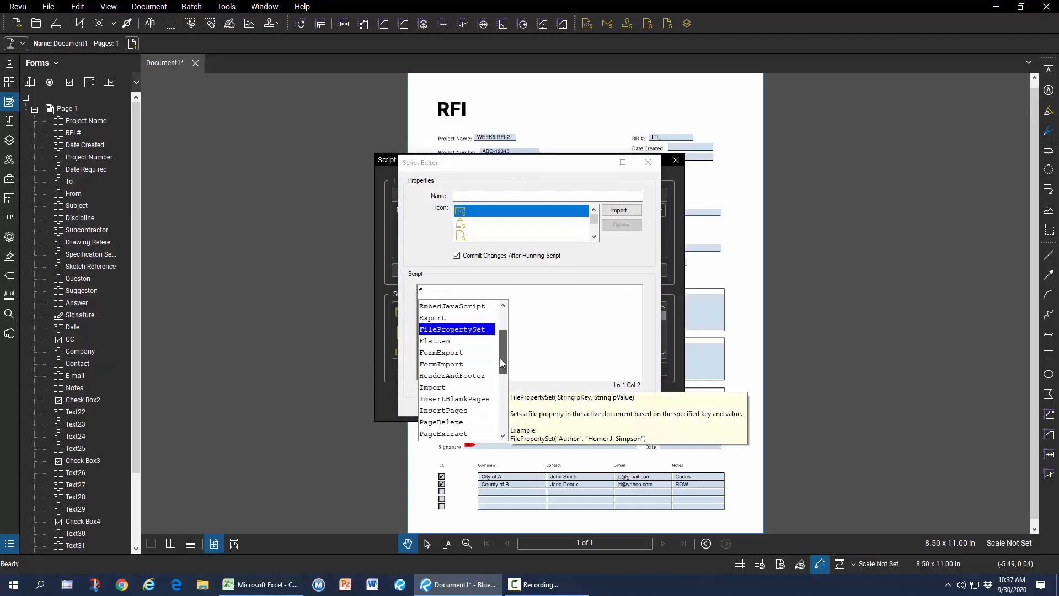
left_click(460, 364)
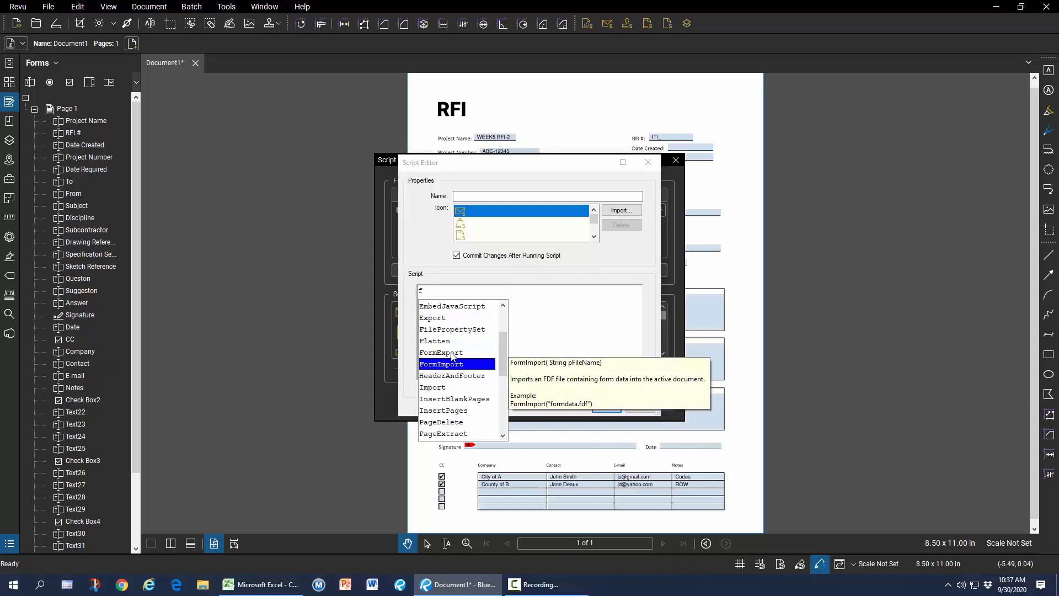
left_click(451, 354)
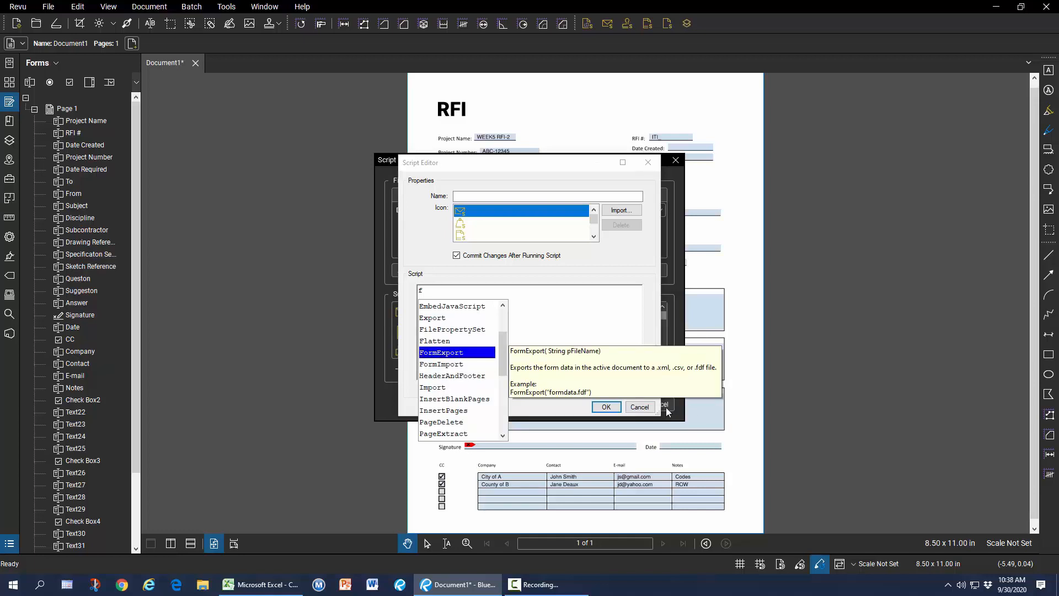
left_click(640, 407)
scroll(507, 344, "down", 3)
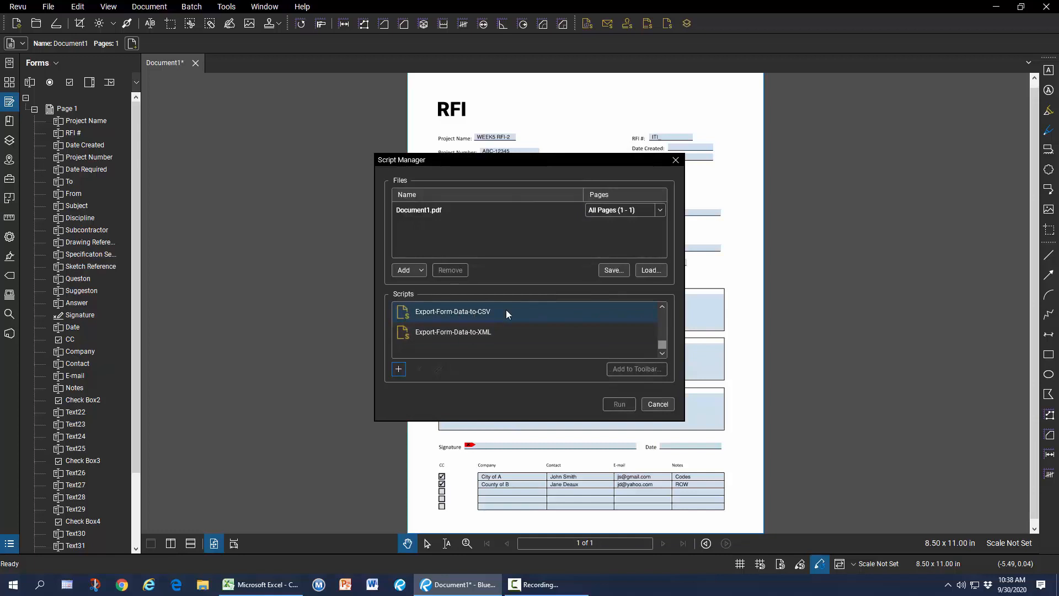
left_click(661, 407)
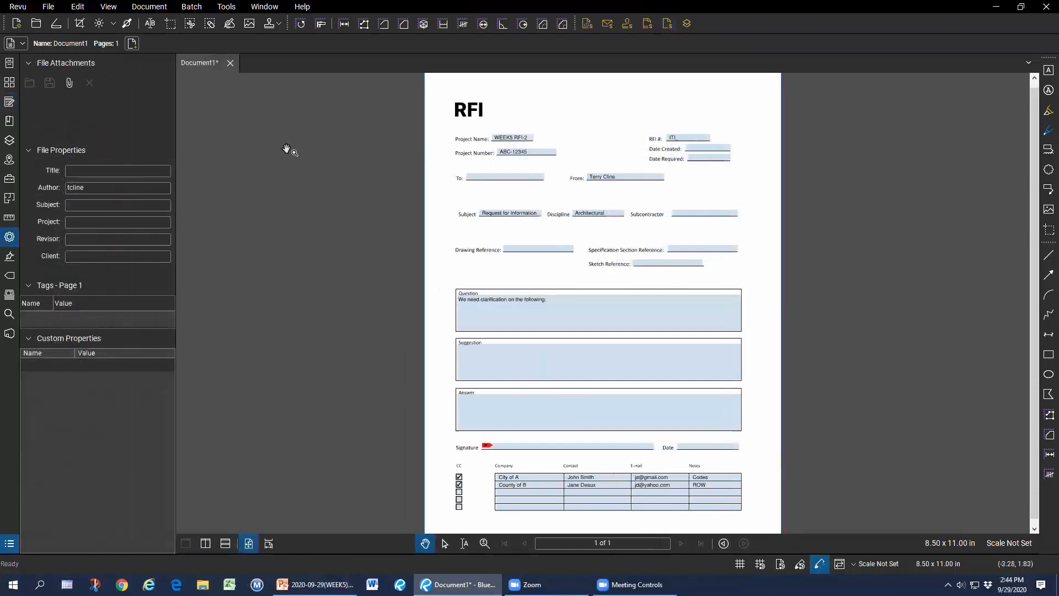
Close the RFI unsaved, open Punchlist-Advanced.pdf, and show its form fields list.
left_click(231, 63)
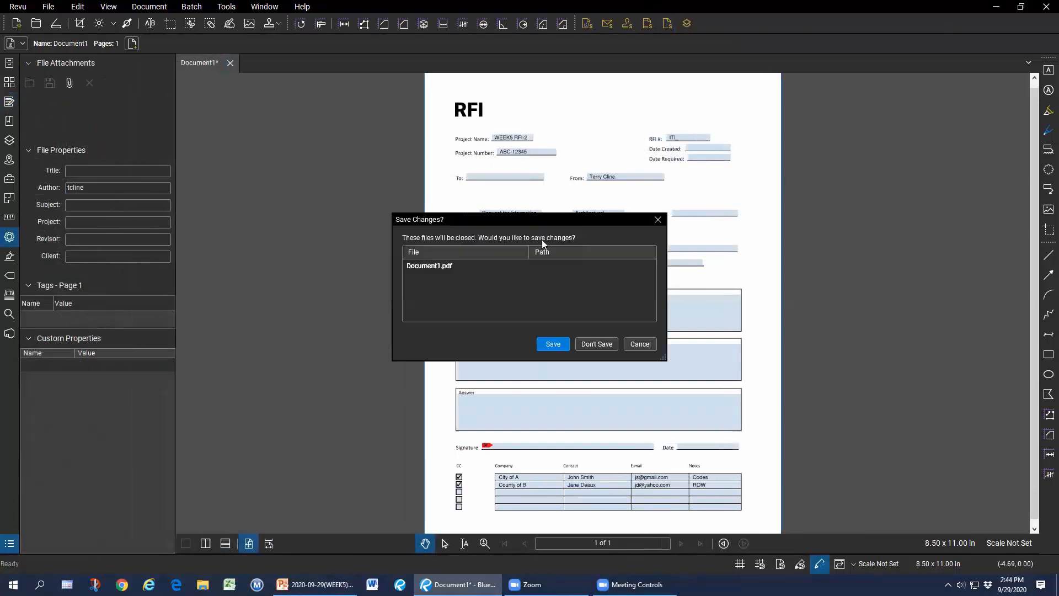
left_click(593, 345)
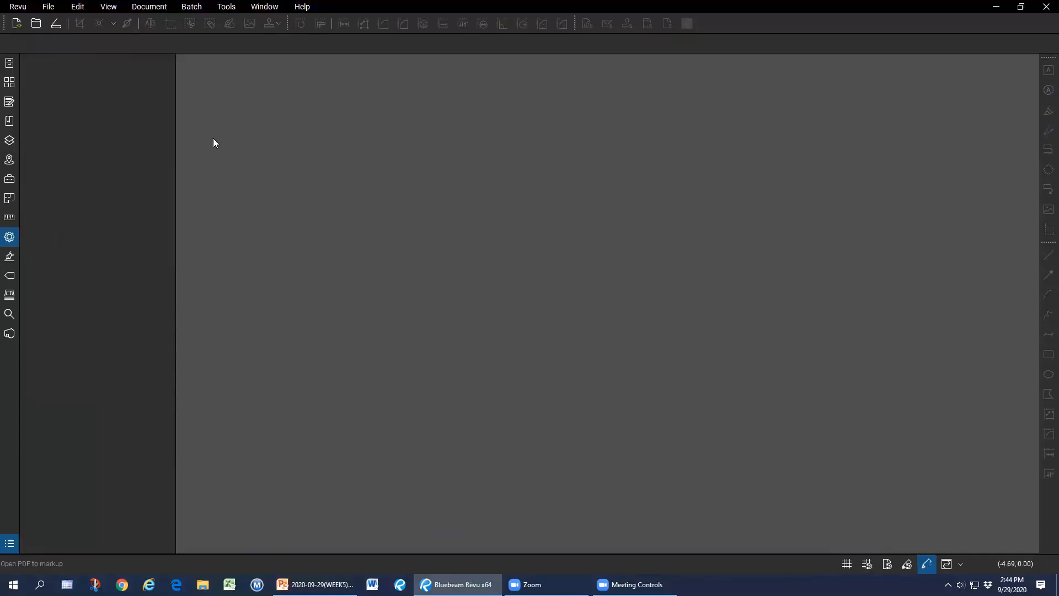
left_click(37, 25)
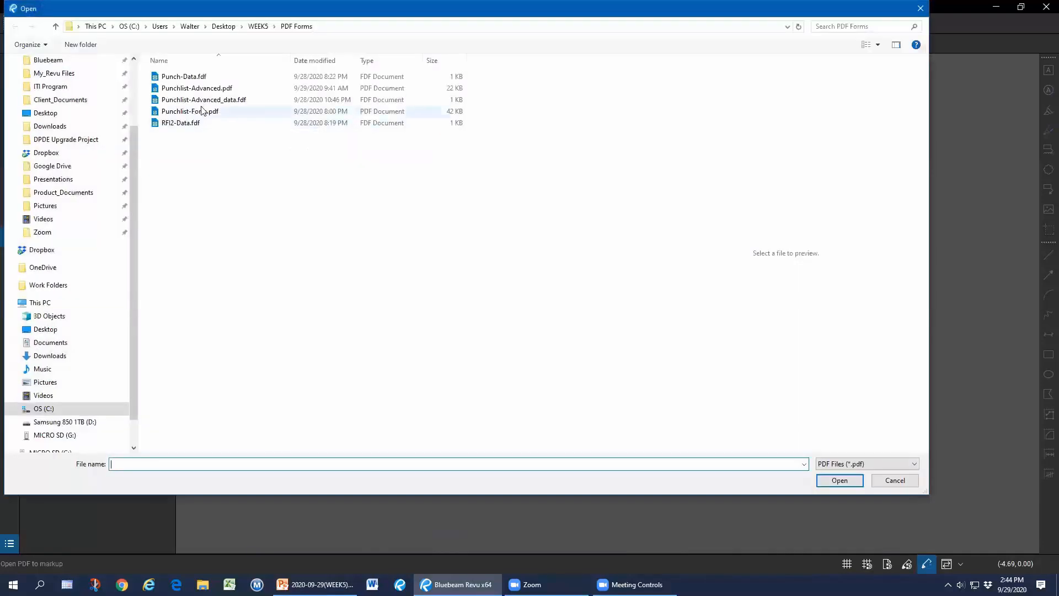
double_click(221, 88)
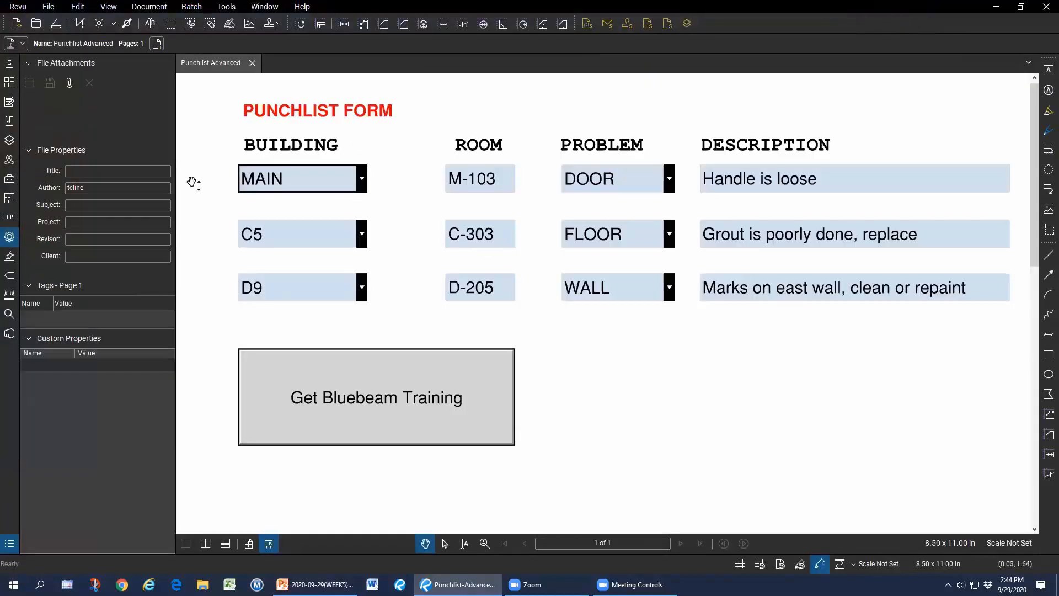
left_click(10, 102)
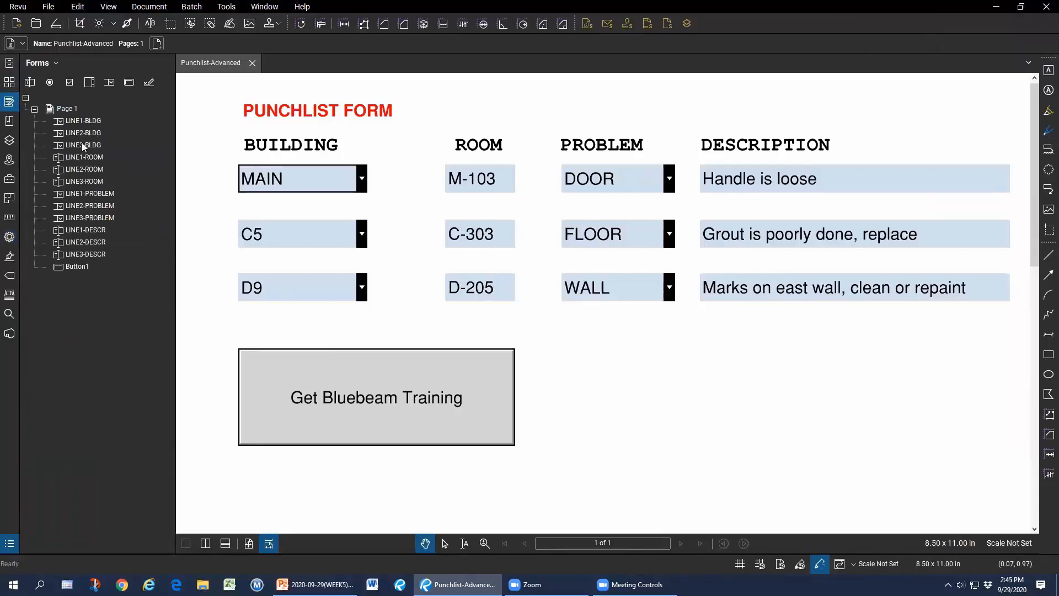
Change the LINE2-BLDG dropdown's selected building from C5 to D9.
left_click(98, 133)
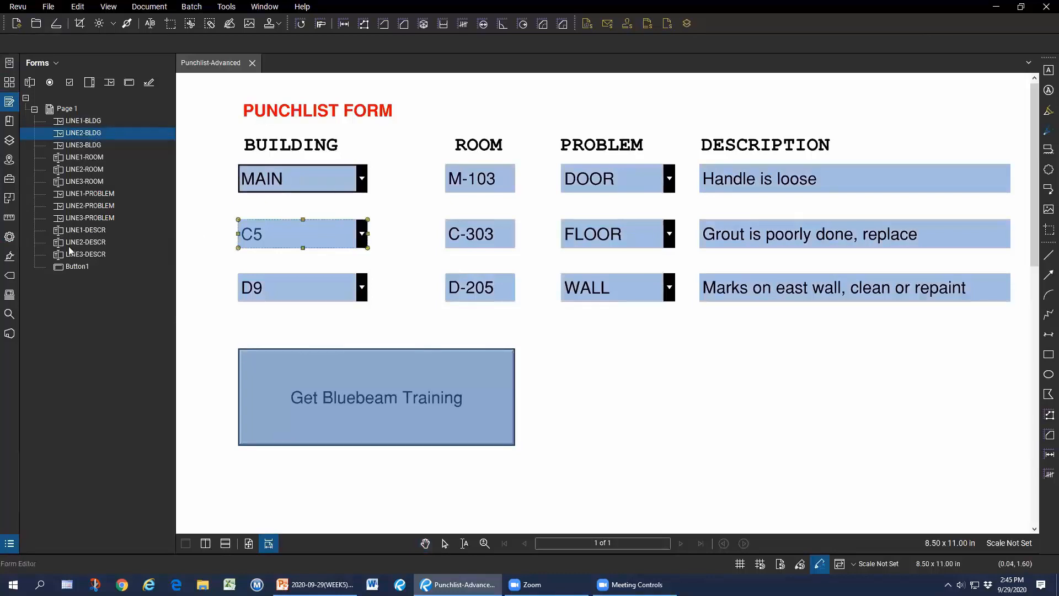
left_click(9, 237)
scroll(117, 377, "down", 5)
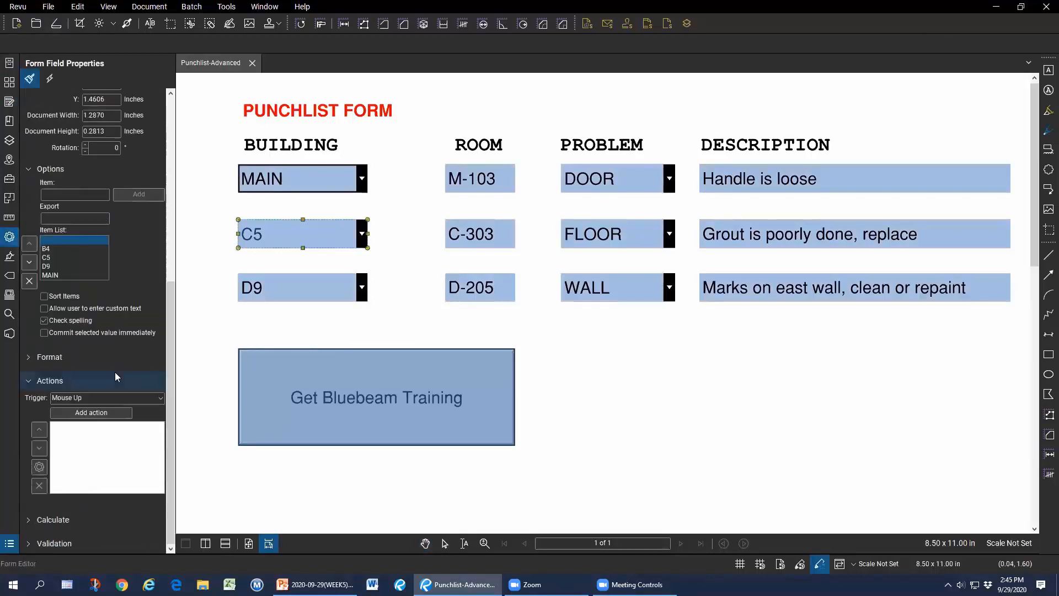
left_click(52, 250)
left_click(53, 259)
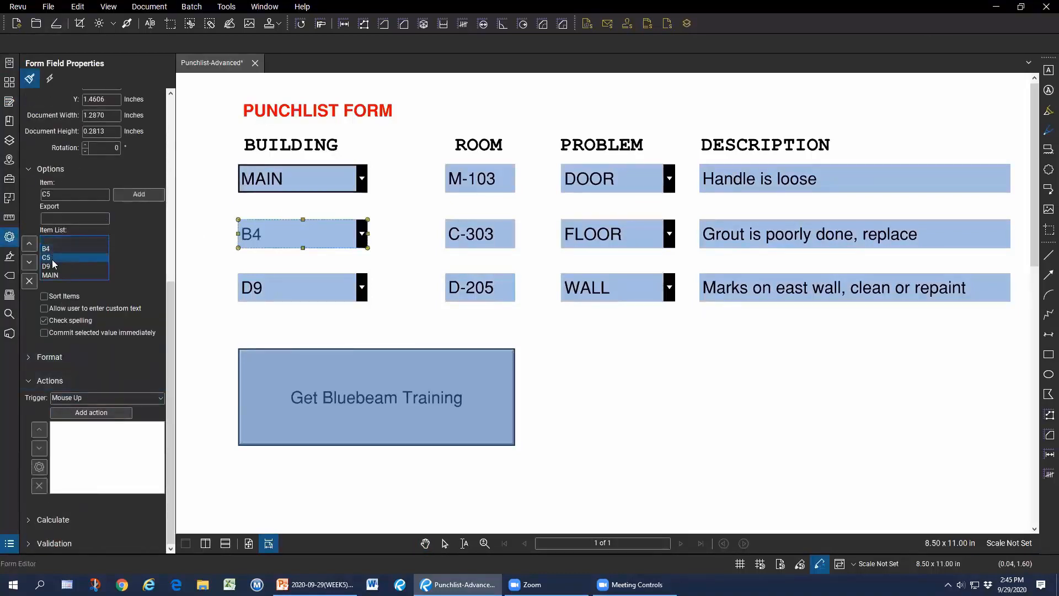
left_click(53, 266)
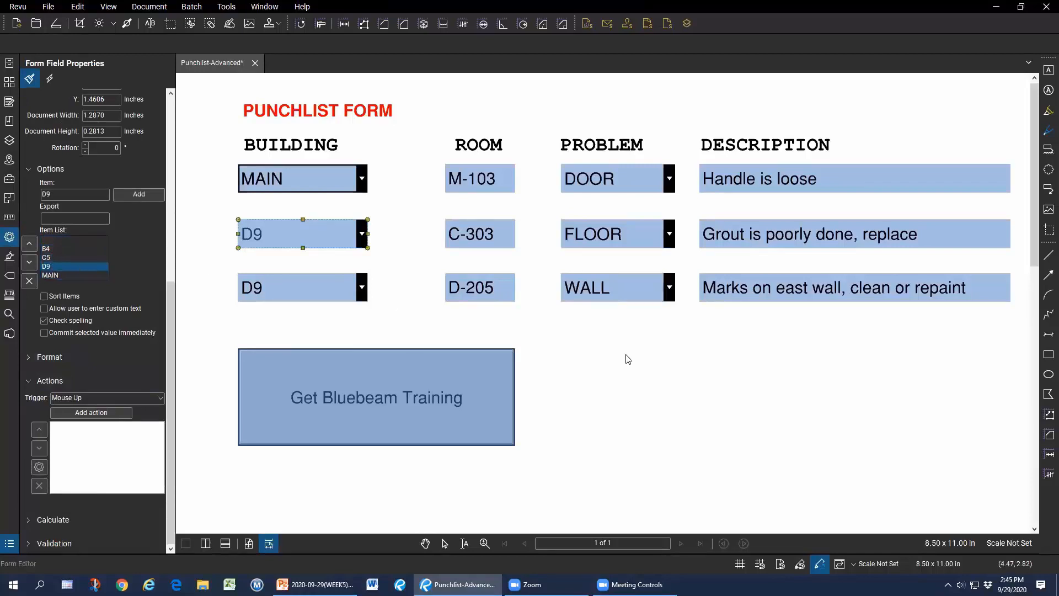
key("Escape")
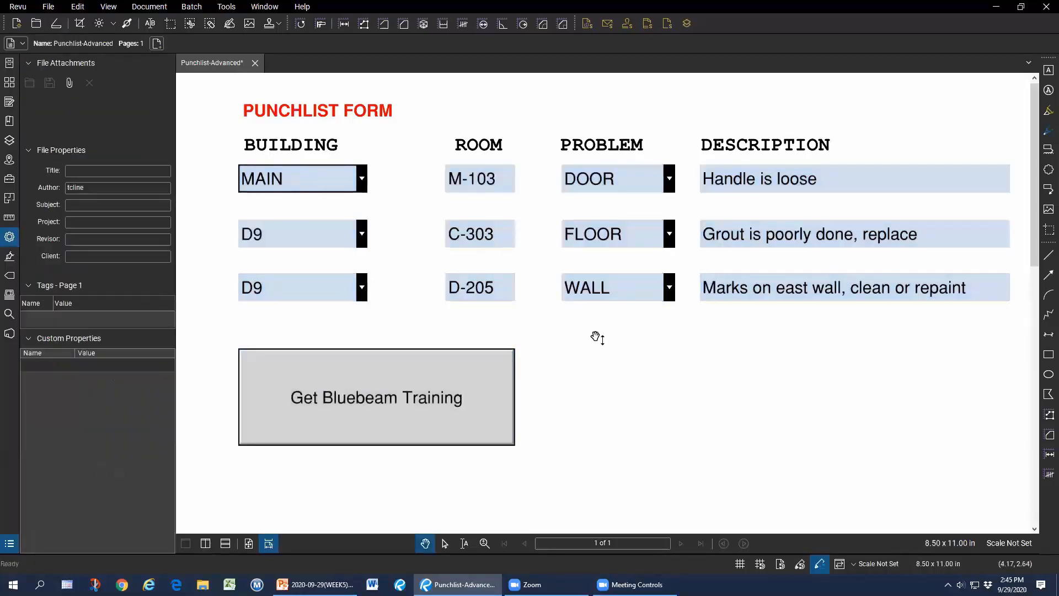
left_click(9, 101)
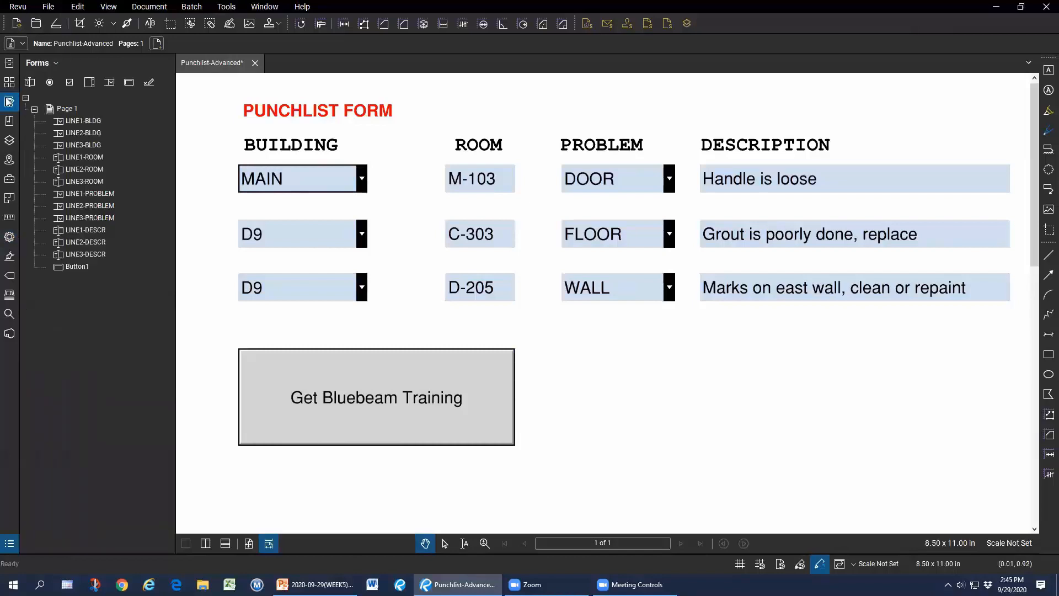
Draw Button2 to the right of the Get Bluebeam Training button.
left_click(129, 83)
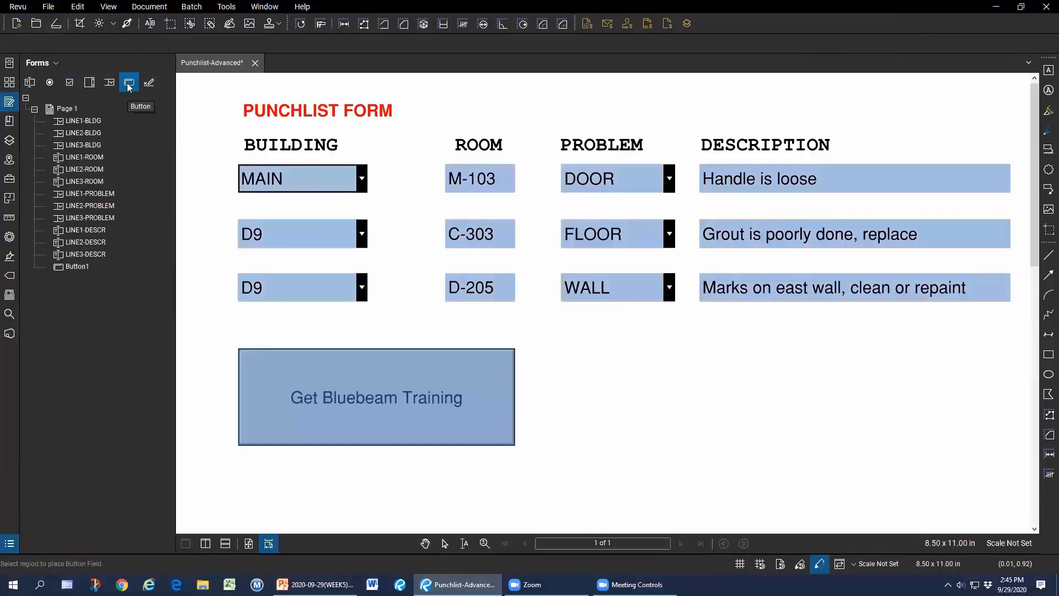
left_click_drag(562, 349, 675, 438)
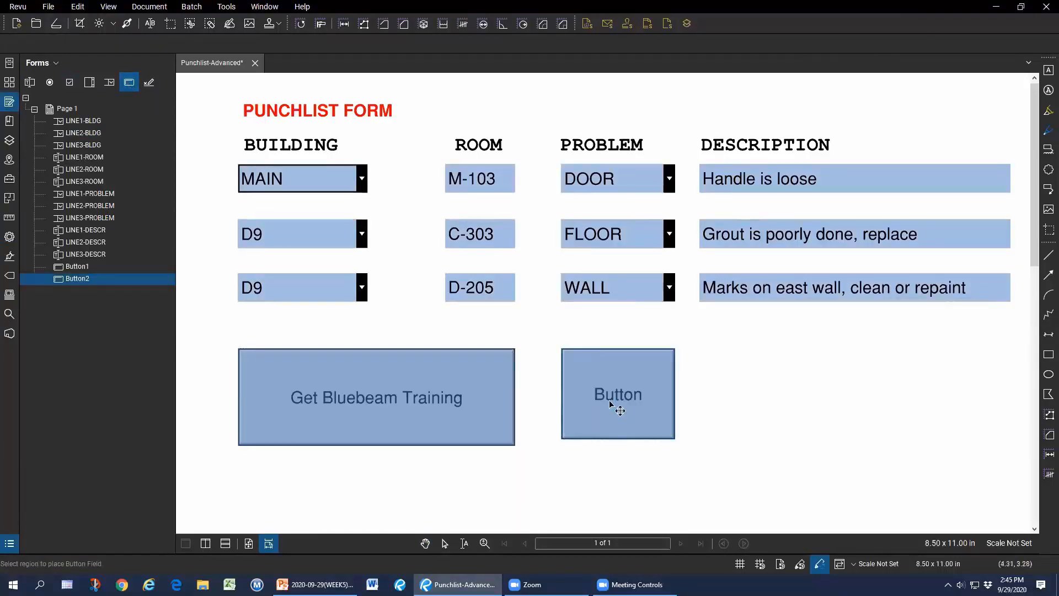
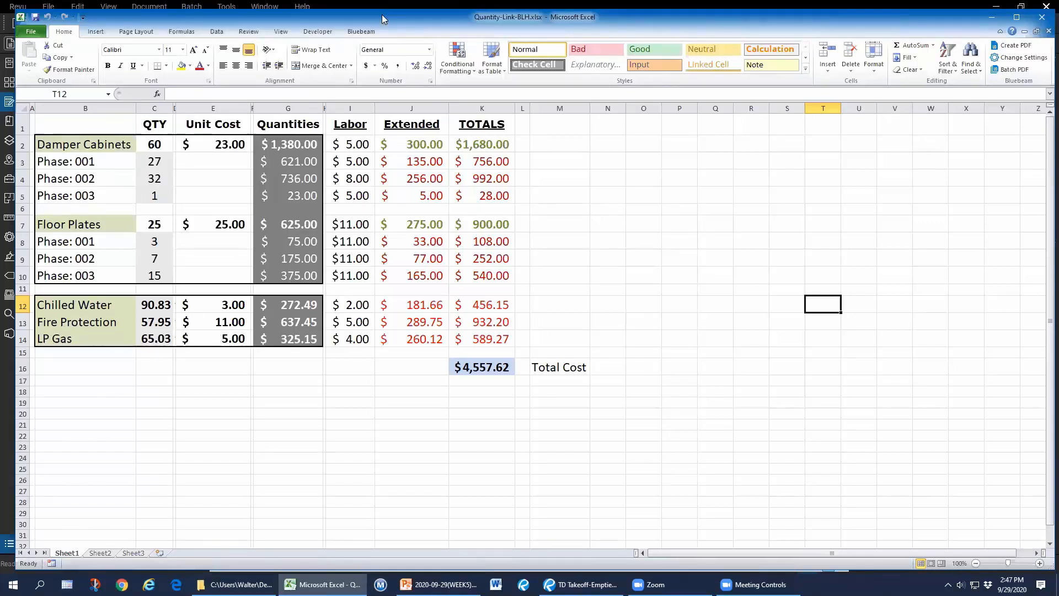
Snap the Revu plan to the left half and Excel's Quantity-Link workbook to the right half.
left_click_drag(382, 13, 386, 17)
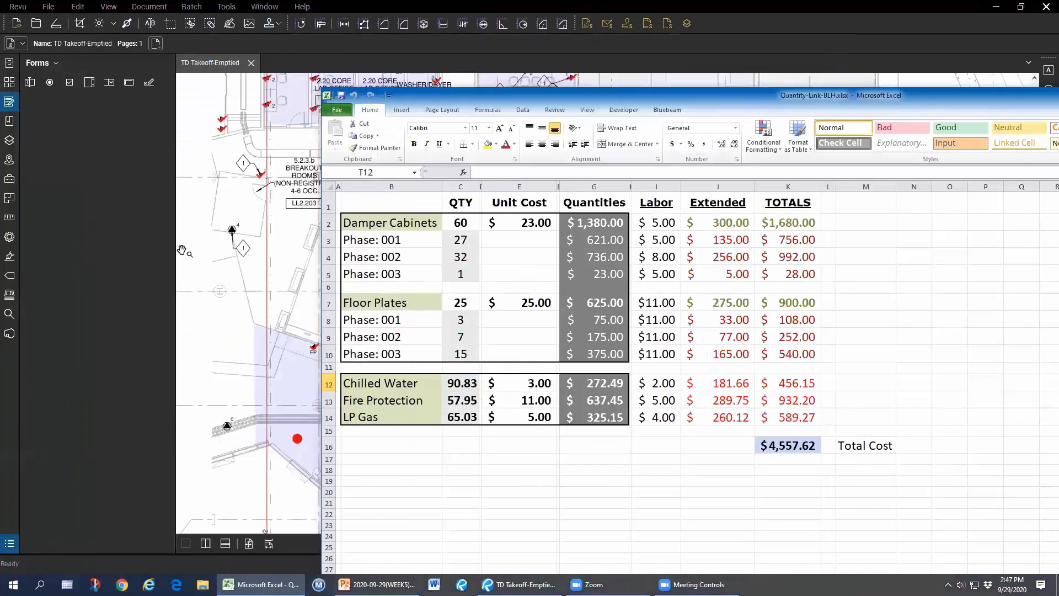
left_click(182, 251)
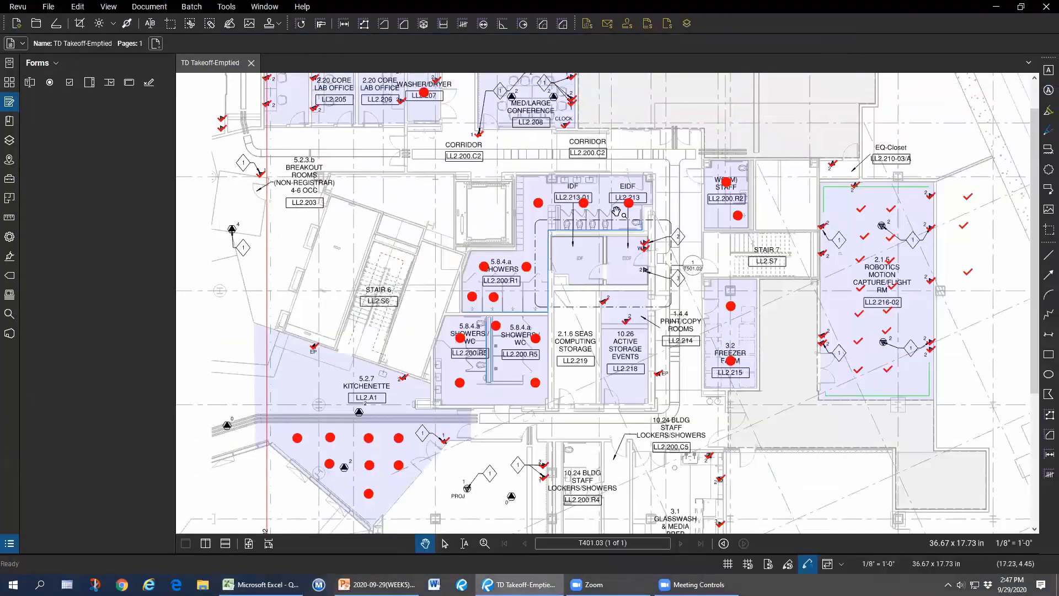
scroll(504, 316, "up", 3)
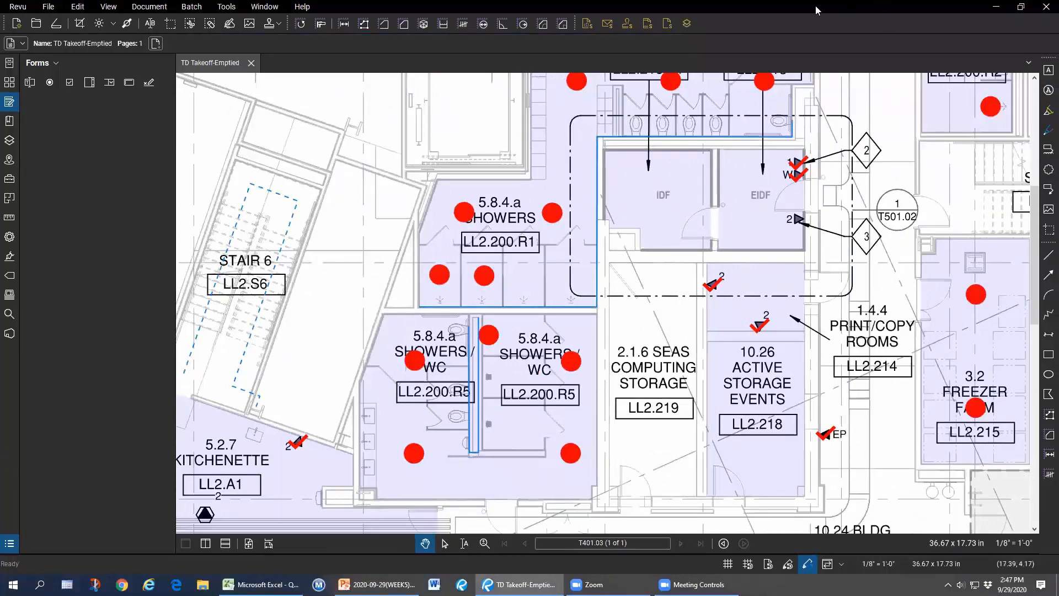
key("super+Left")
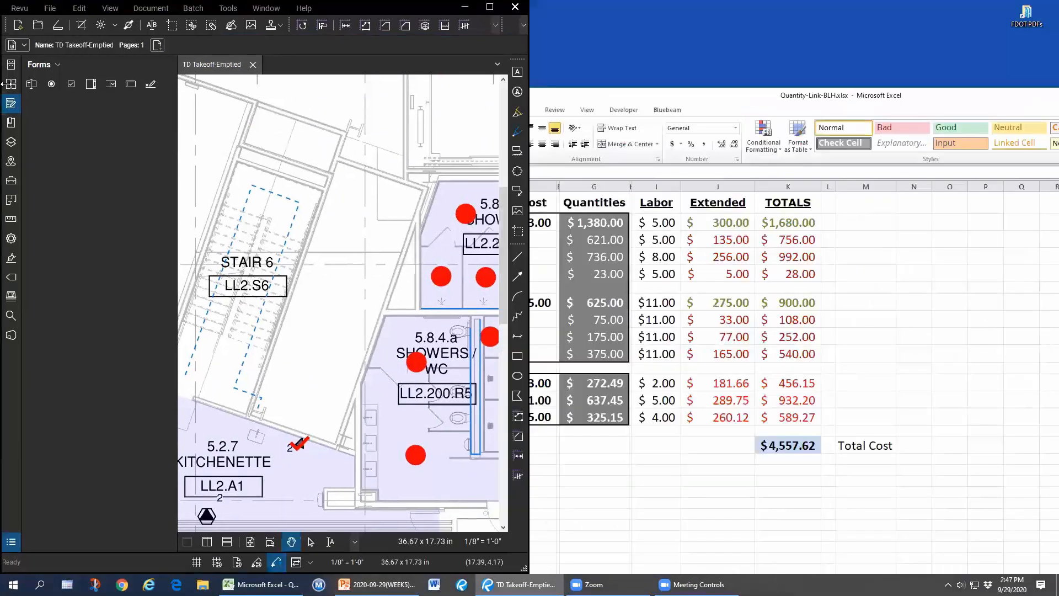
left_click(727, 205)
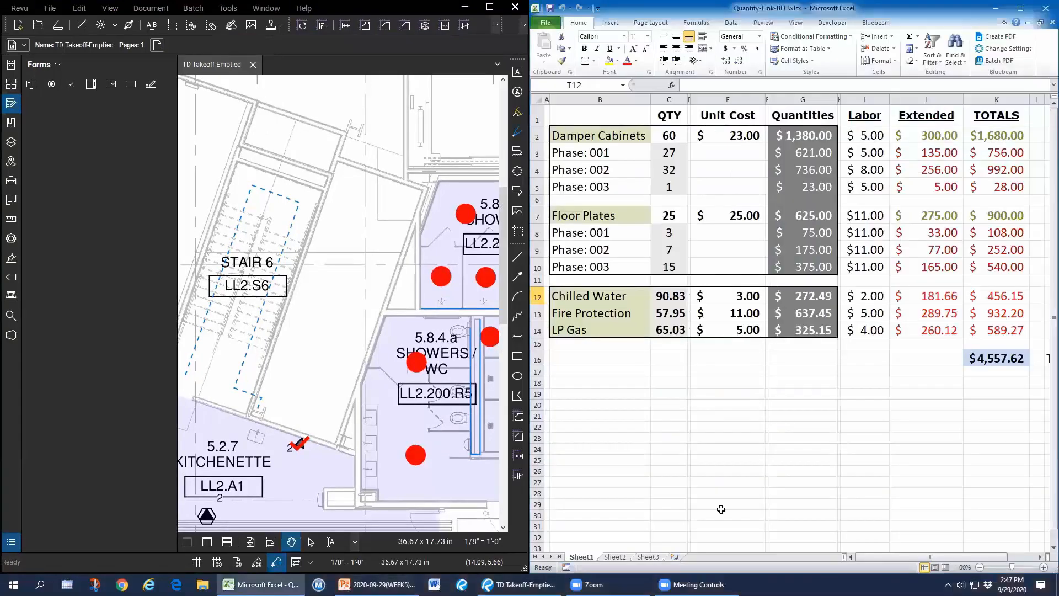
Collapse Revu's Forms panel and center the plan on the showers rooms.
left_click_drag(379, 286, 63, 253)
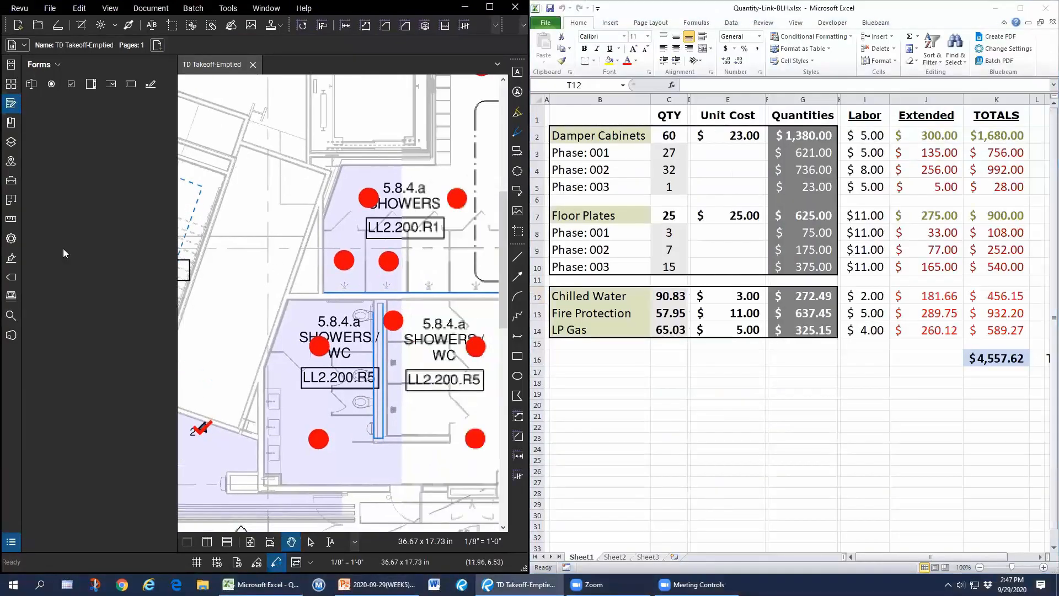
double_click(177, 177)
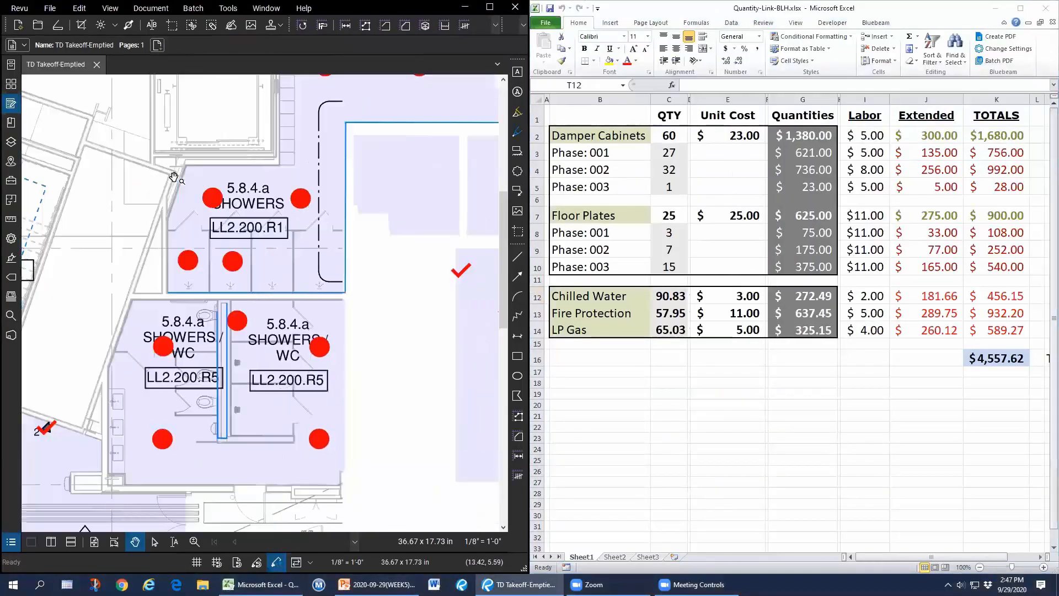
left_click_drag(255, 404, 246, 395)
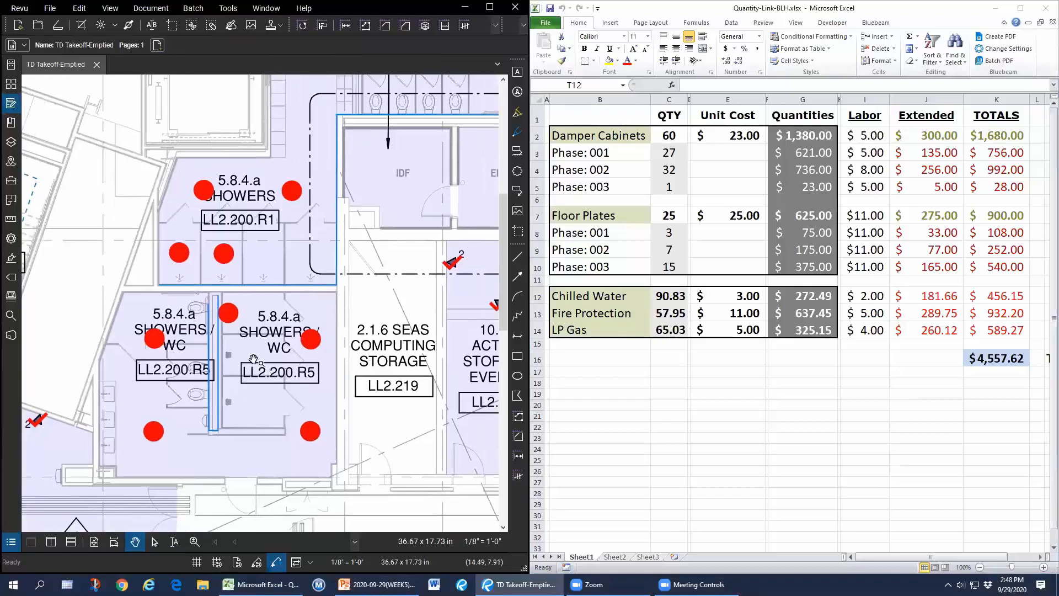
Resume the Floor Plates count and add two dots in the showers, bringing it to 27.
left_click(224, 255)
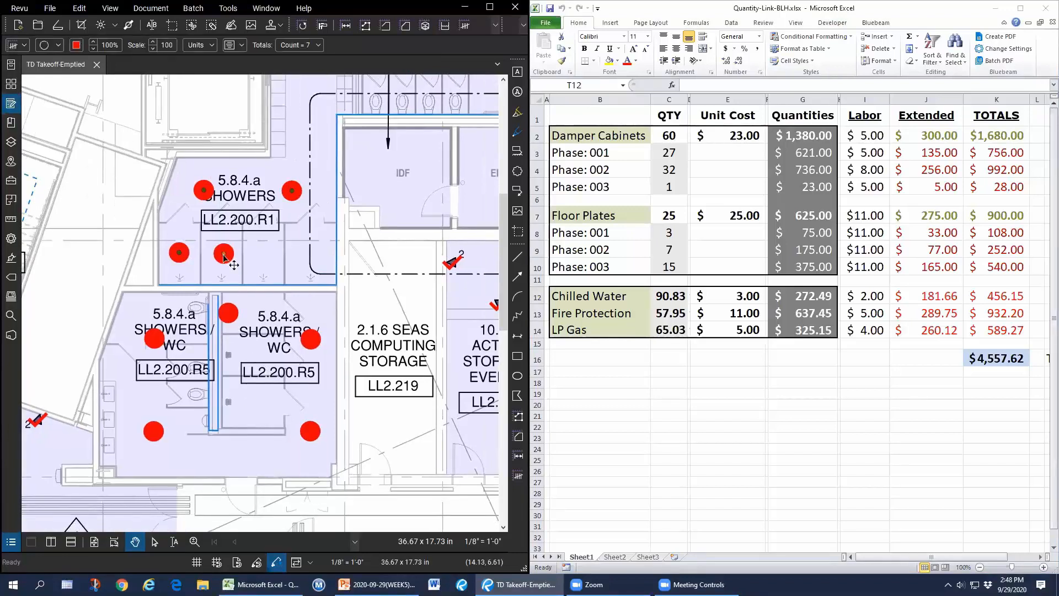
right_click(224, 256)
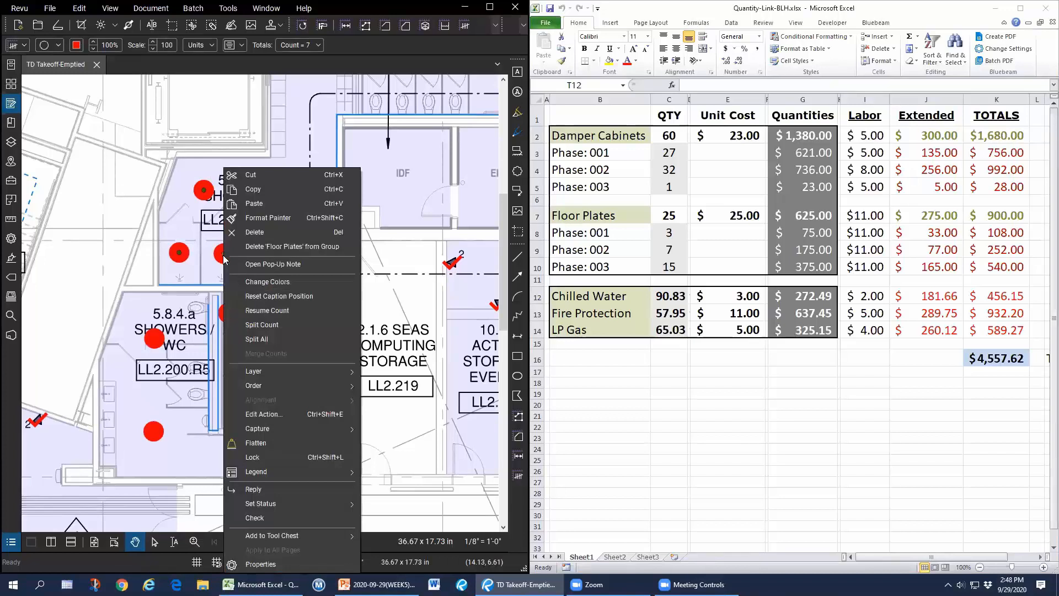
left_click(270, 310)
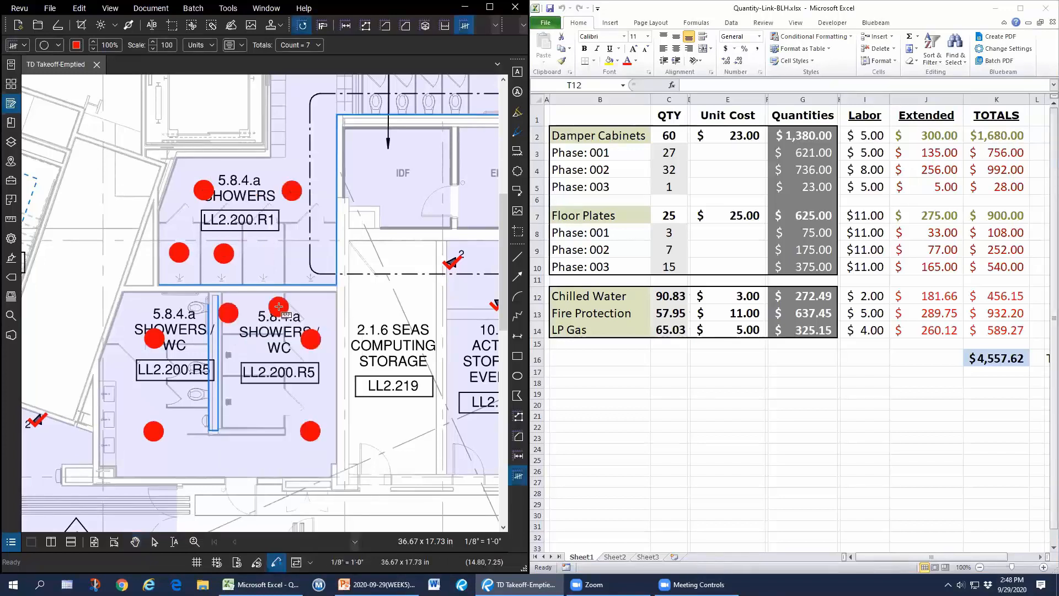
left_click(262, 253)
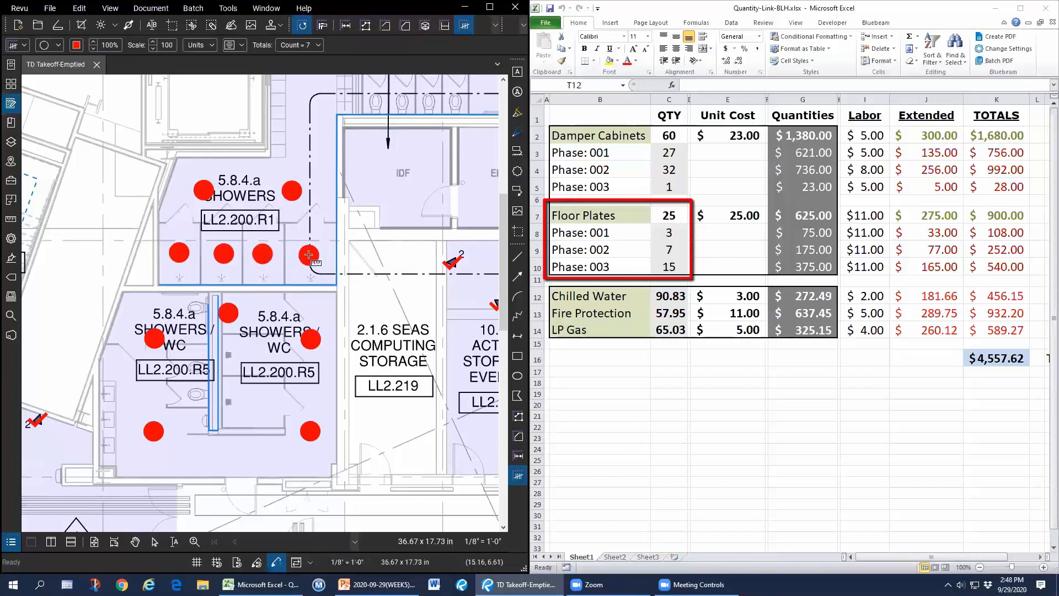
left_click(309, 255)
key("Escape")
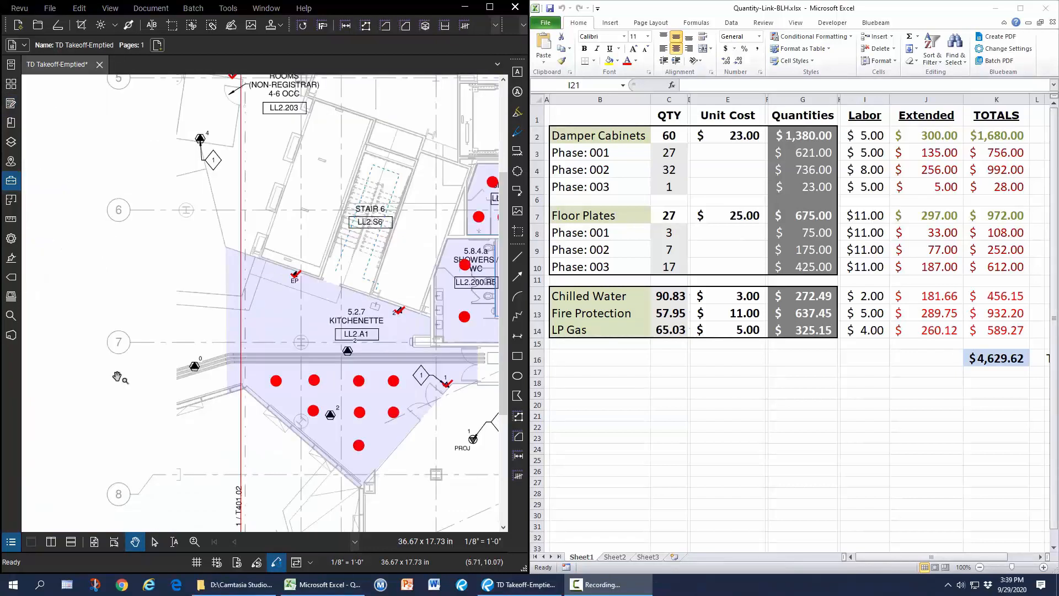
Show the TD Takeoff tool set from the Tool Chest and bring the kitchenette into view.
left_click(10, 181)
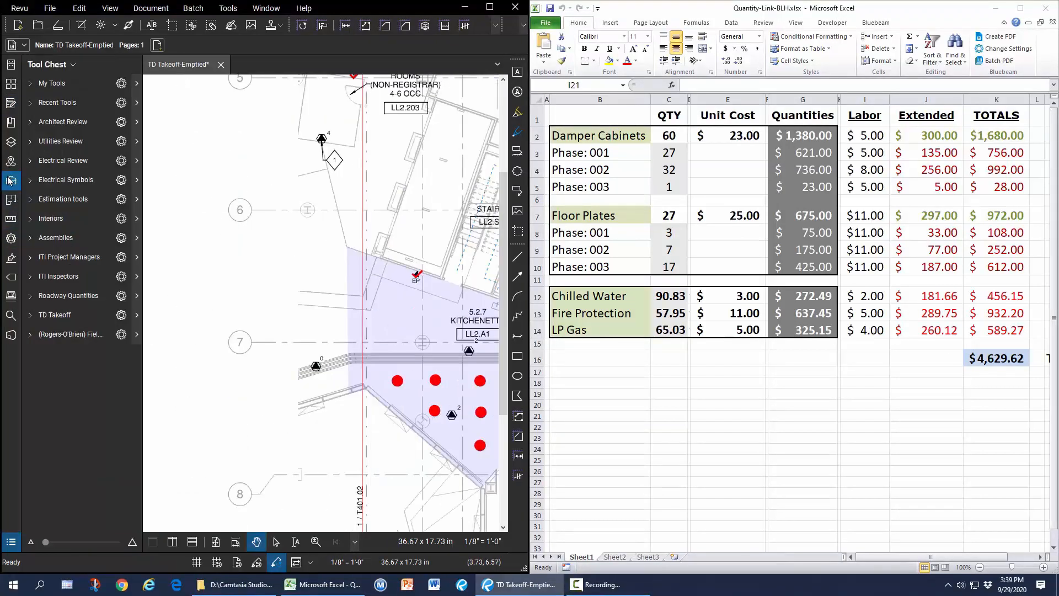
left_click(29, 317)
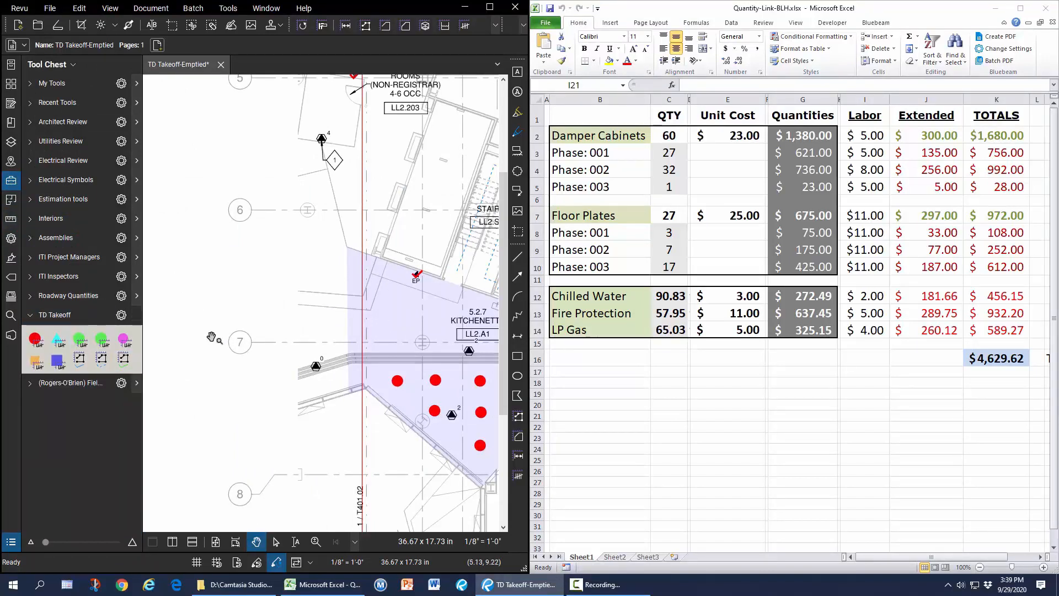
mouse_move(422, 317)
left_mouse_down()
mouse_move(328, 314)
mouse_move(276, 276)
left_mouse_up()
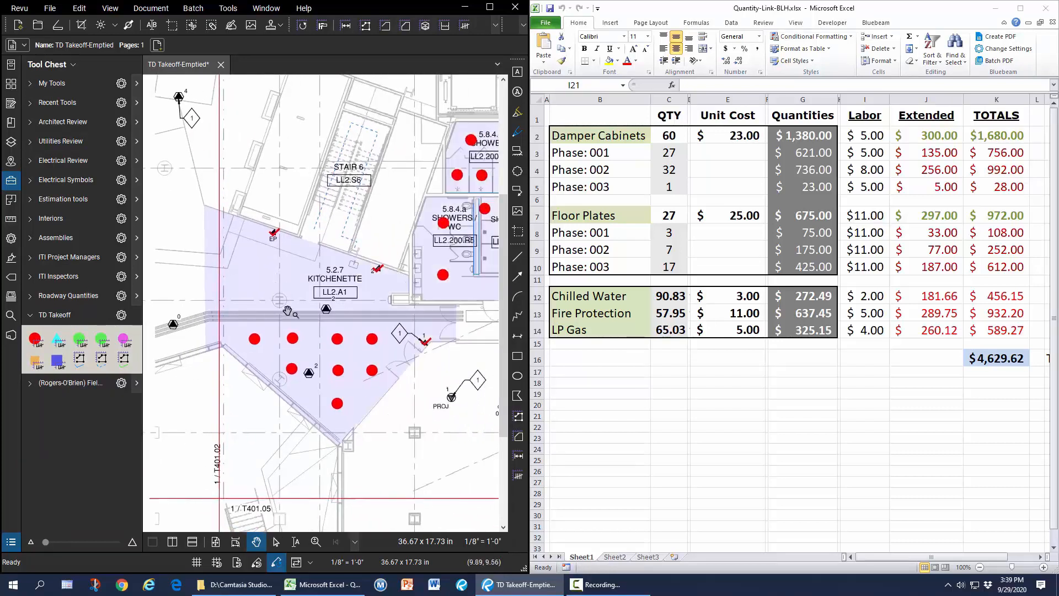
Start a Chilled Water perimeter at the kitchenette corners with three vertices.
left_click(82, 361)
left_click(265, 362)
left_click(330, 438)
left_click(366, 404)
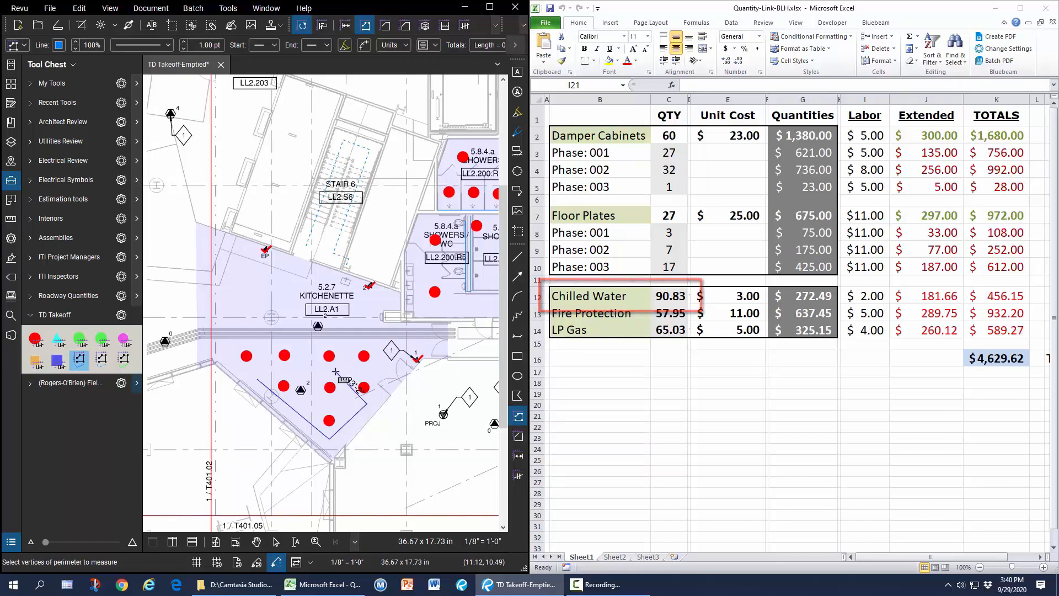
Finish the Chilled Water perimeter, then trace a Fire Protection Piping perimeter in the kitchenette.
double_click(336, 372)
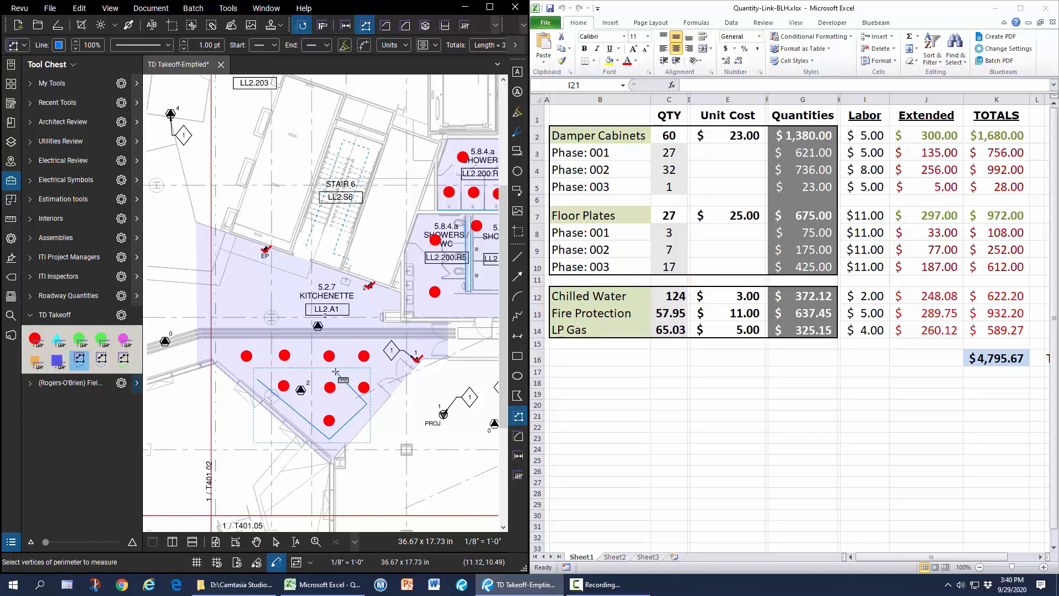
left_click(102, 363)
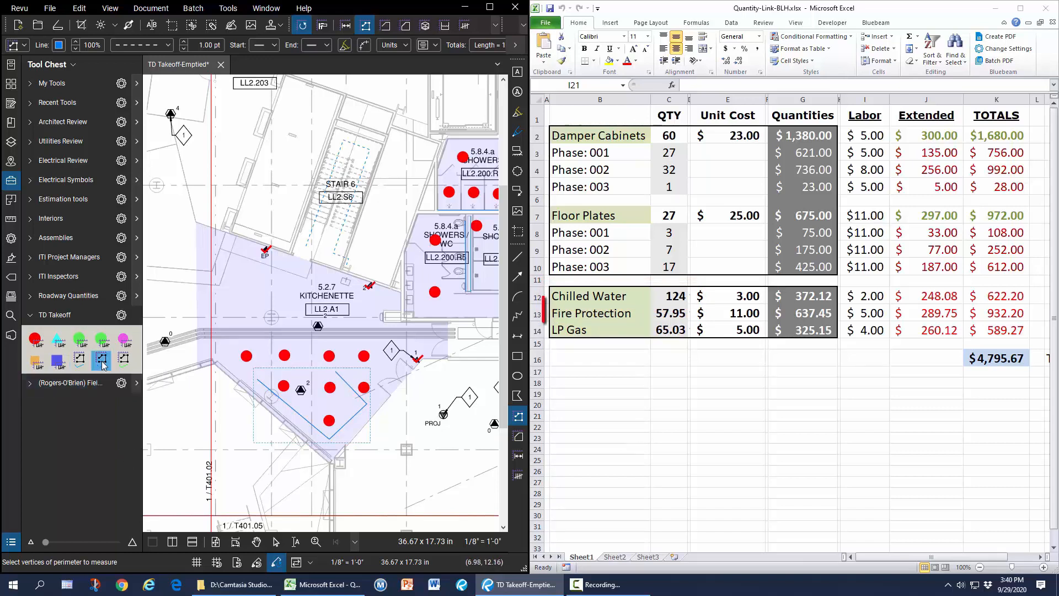
left_click(239, 255)
left_click(261, 287)
left_click(317, 275)
double_click(229, 307)
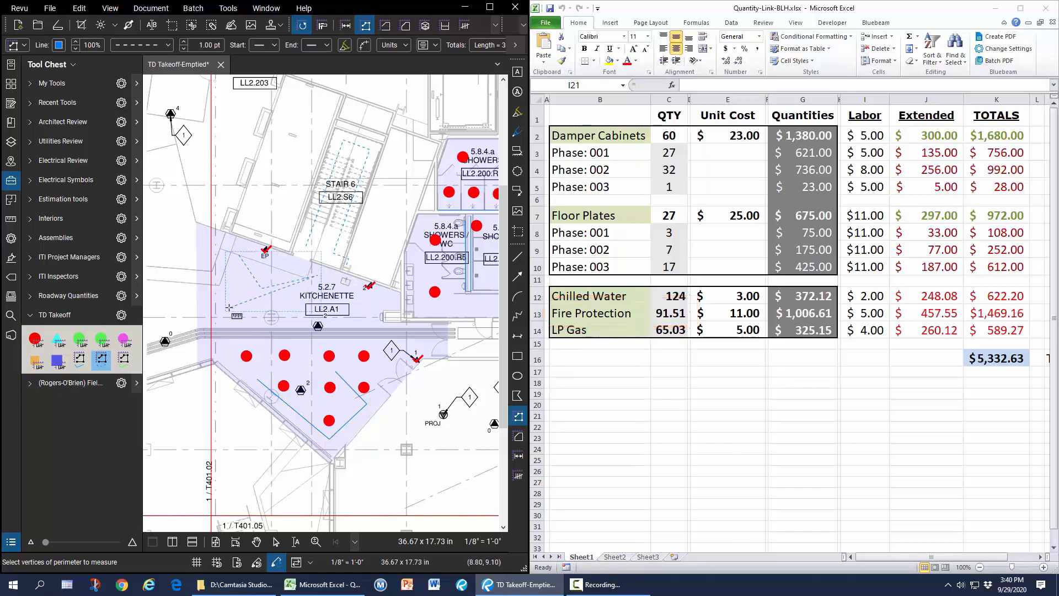
key("Escape")
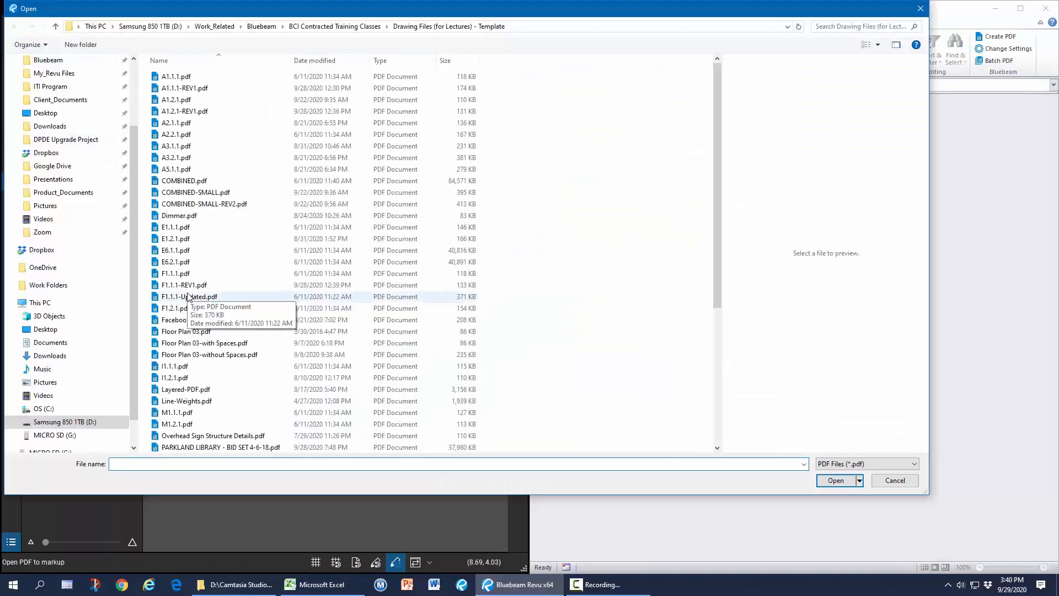
Open Roadway Plan-QL.pdf in Revu and Roadway Calculations.xlsx from Excel's recent workbooks.
scroll(204, 389, "down", 3)
double_click(212, 399)
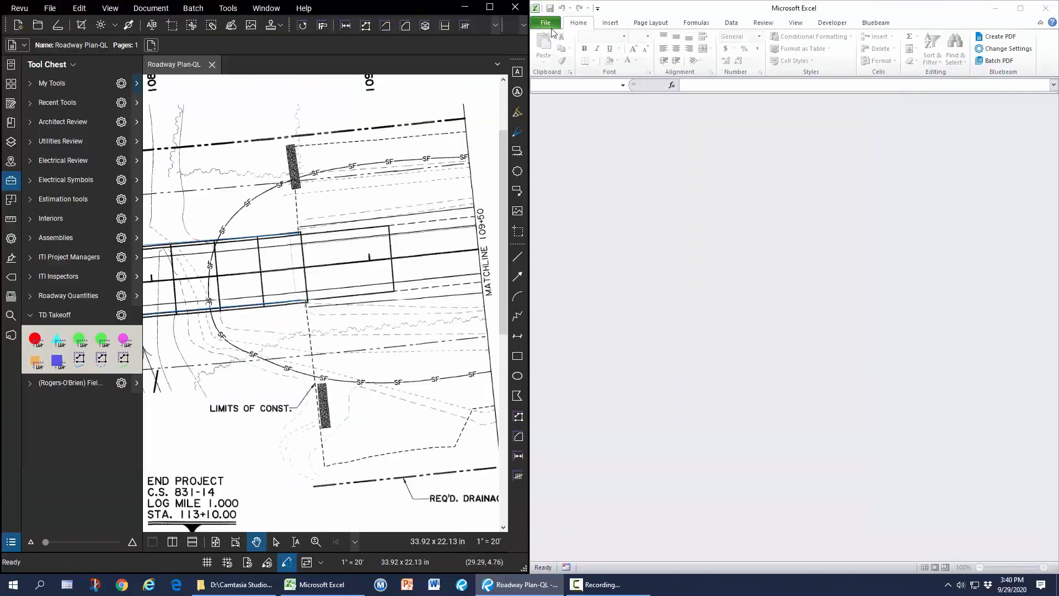
left_click(545, 31)
left_click(547, 24)
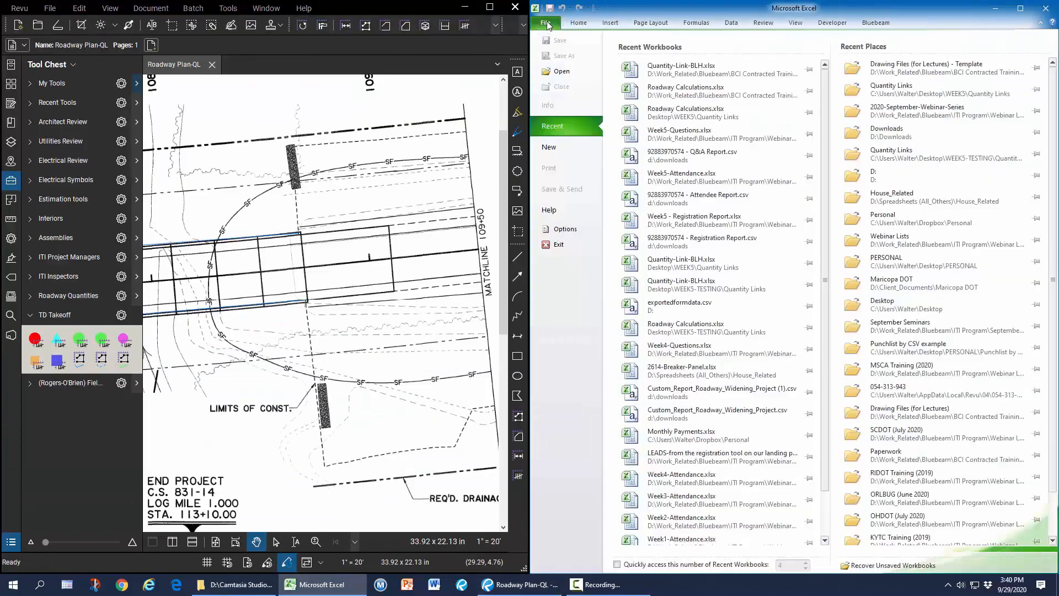
left_click(711, 90)
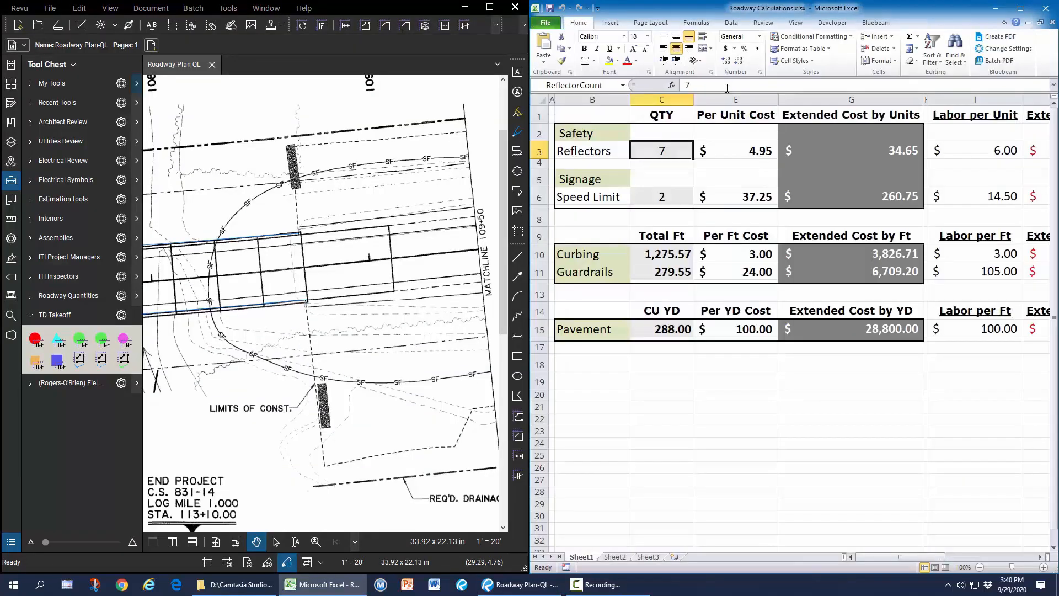
left_click(202, 348)
Resume the Speed Limit count and add two more signs, raising it from 2 to 4.
mouse_move(196, 366)
left_mouse_down()
mouse_move(257, 323)
mouse_move(348, 314)
left_mouse_up()
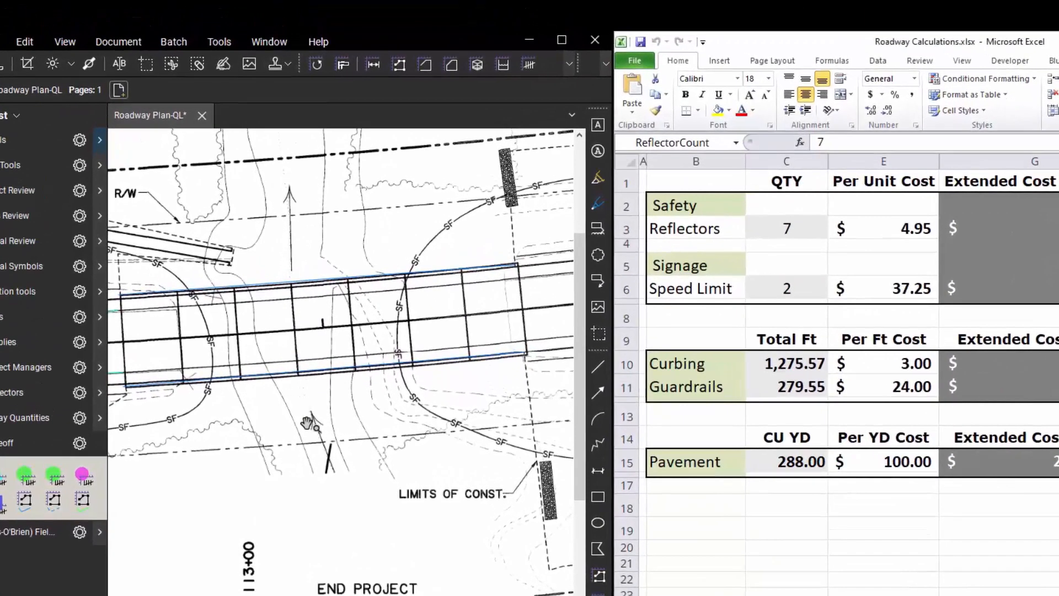
left_click_drag(130, 350, 350, 299)
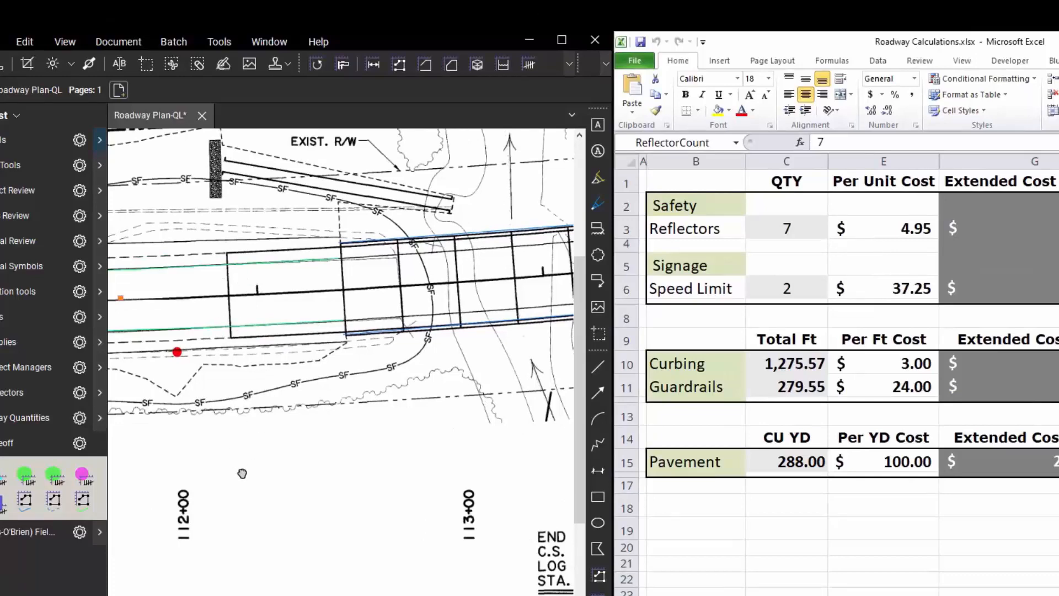
left_click_drag(232, 466, 423, 475)
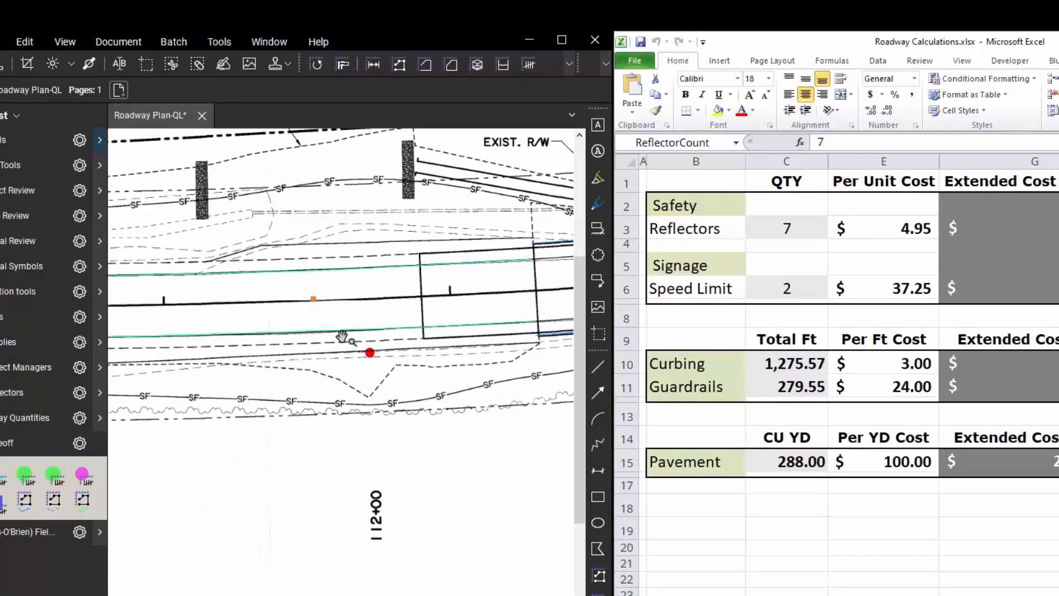
scroll(368, 357, "down", 2)
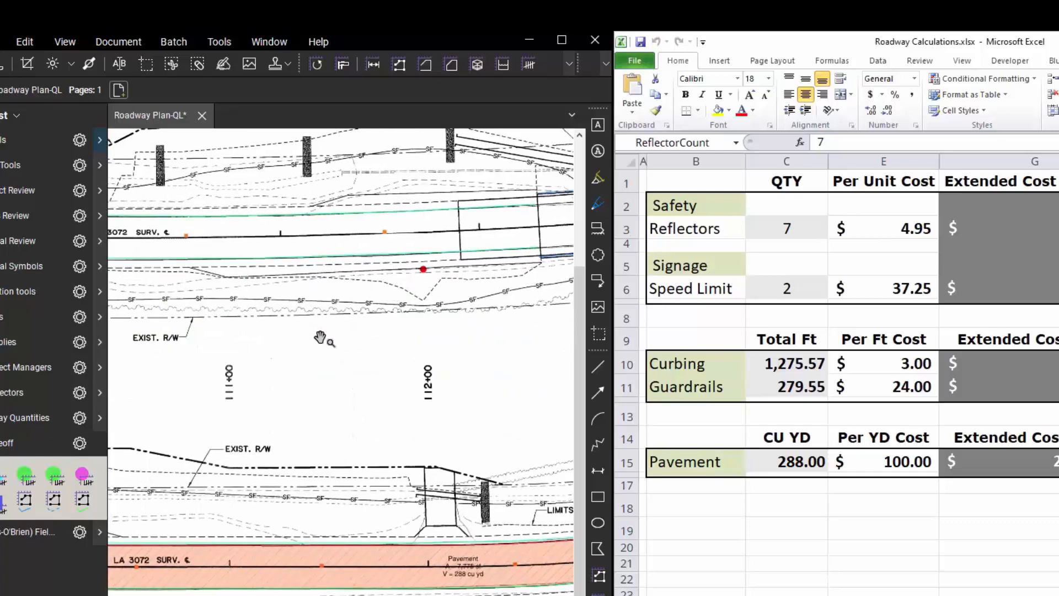
left_click_drag(315, 363, 355, 380)
scroll(336, 365, "down", 3)
scroll(330, 368, "up", 2)
scroll(329, 371, "down", 1)
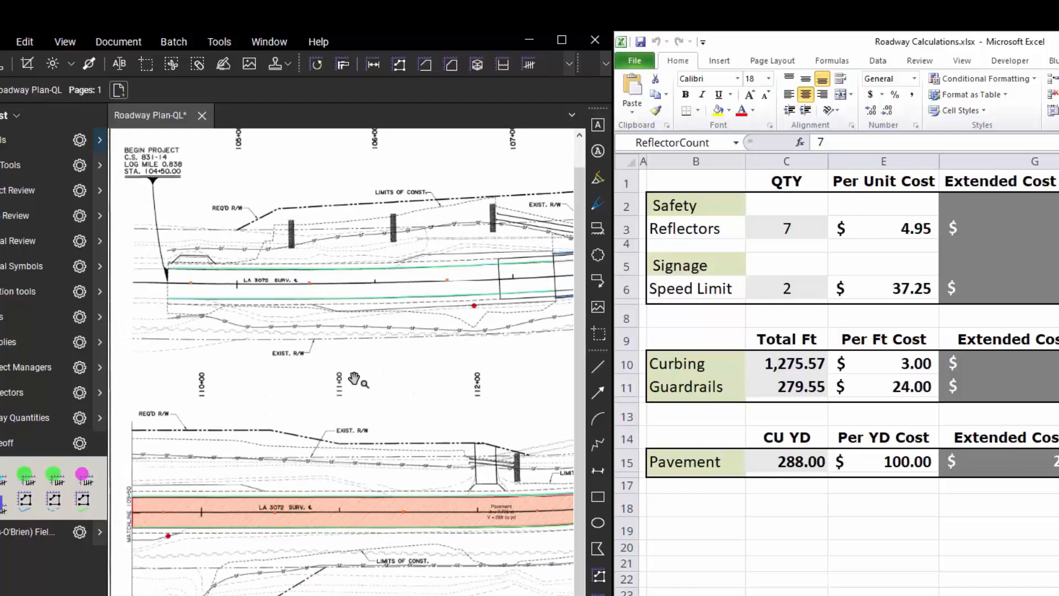
left_click(168, 537)
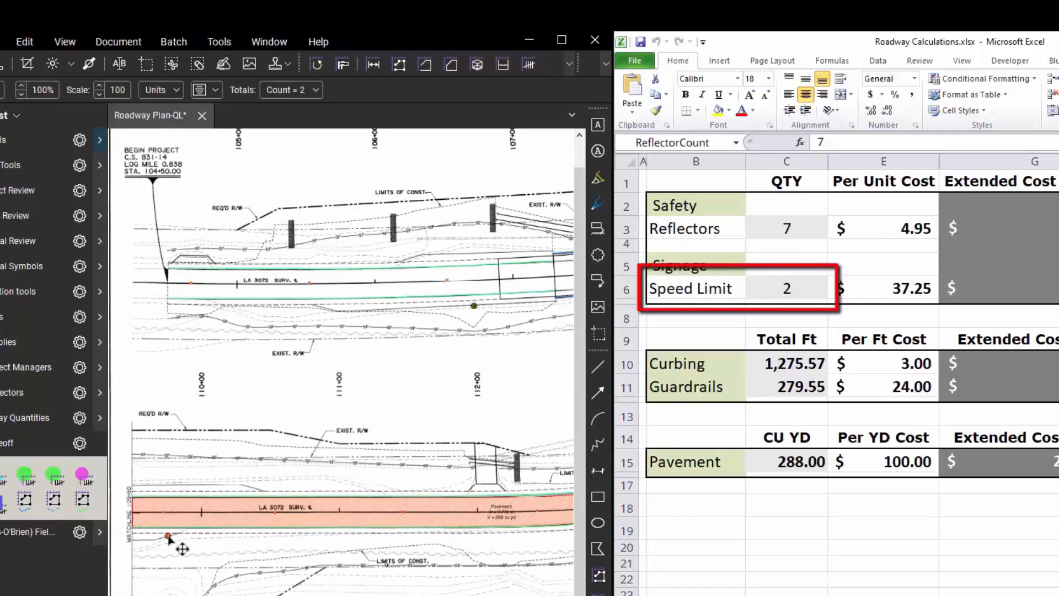
right_click(169, 536)
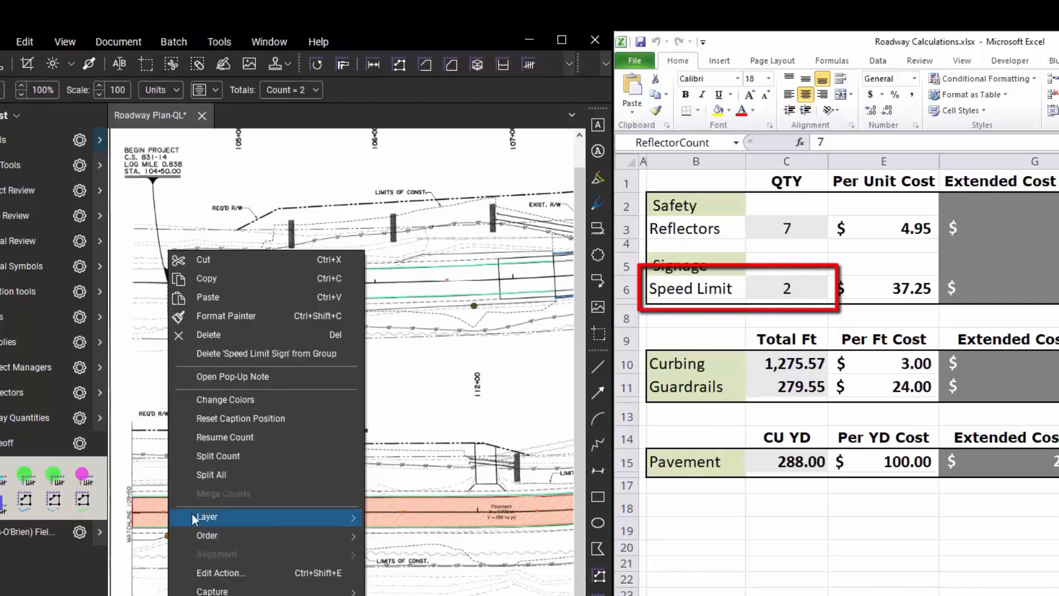
left_click(278, 439)
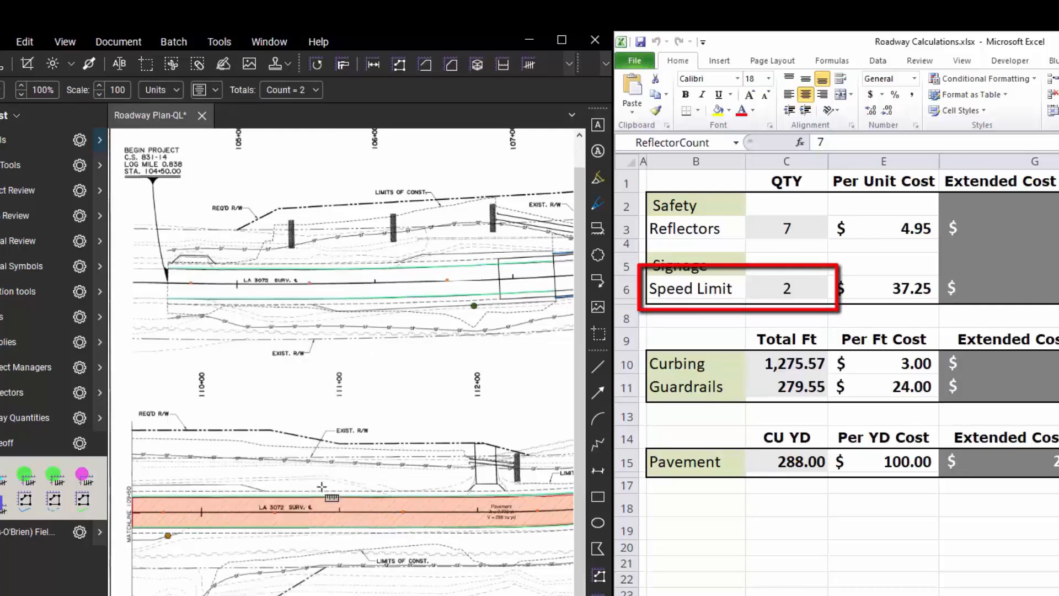
left_click(561, 534)
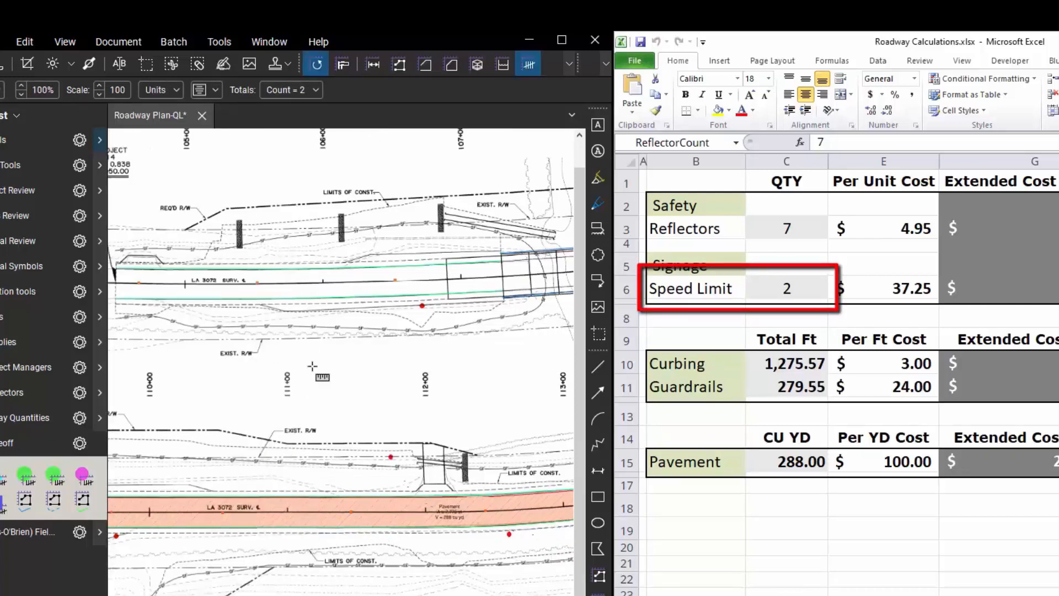
left_click(138, 305)
key("Escape")
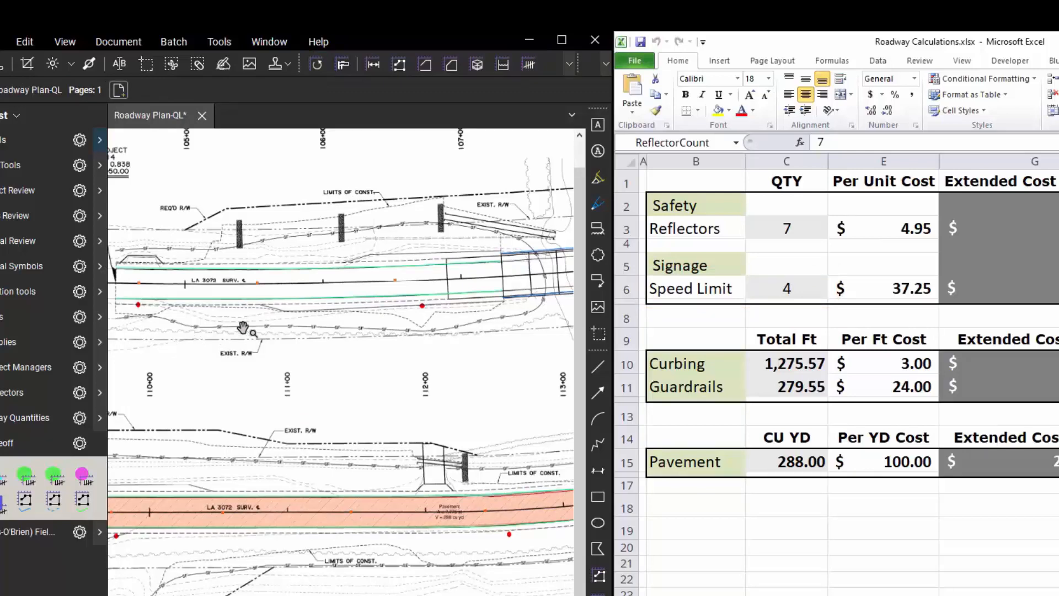
Swap the TD Takeoff tool set for Roadway Quantities and pick the curbing measurement tool.
left_click_drag(502, 337, 262, 373)
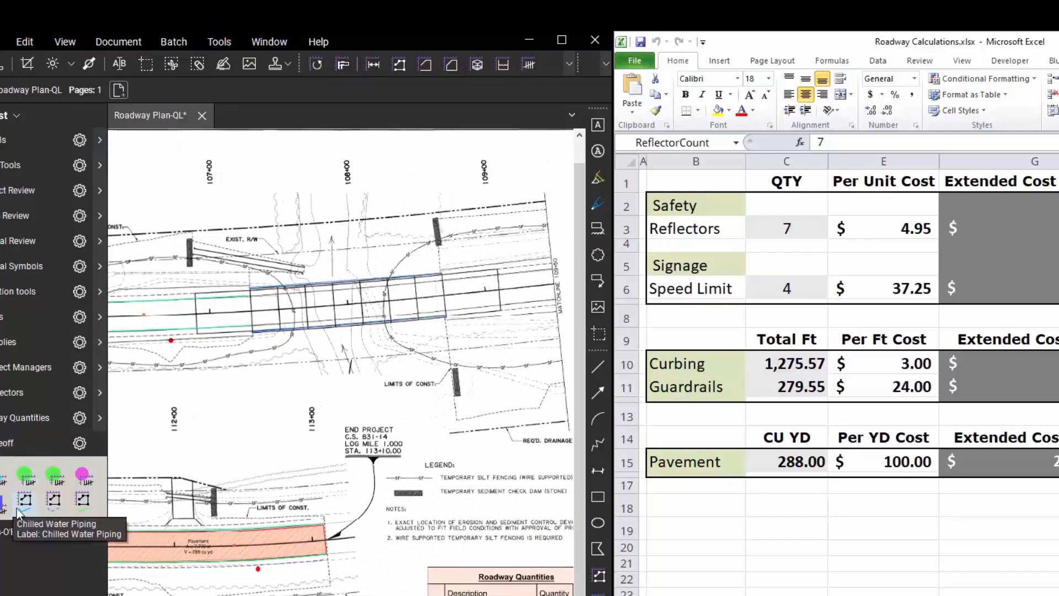
left_click(2, 443)
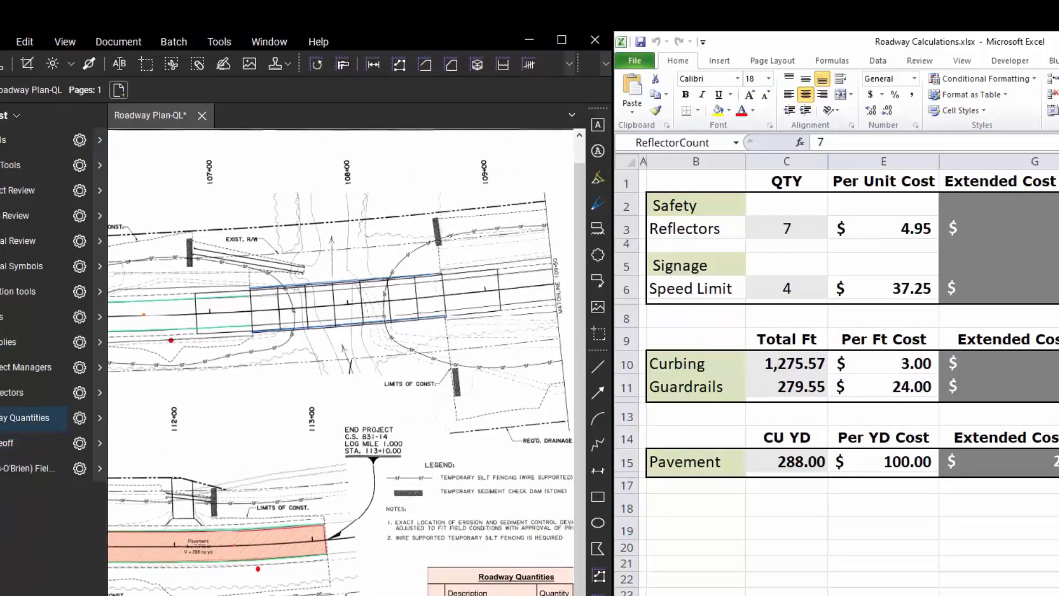
left_click(2, 418)
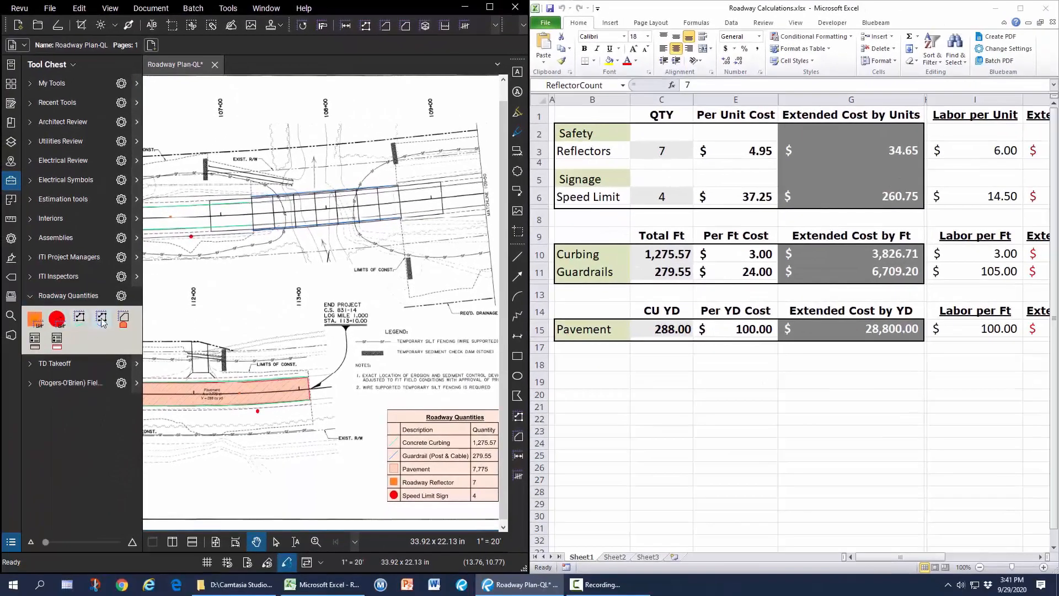
left_click(80, 320)
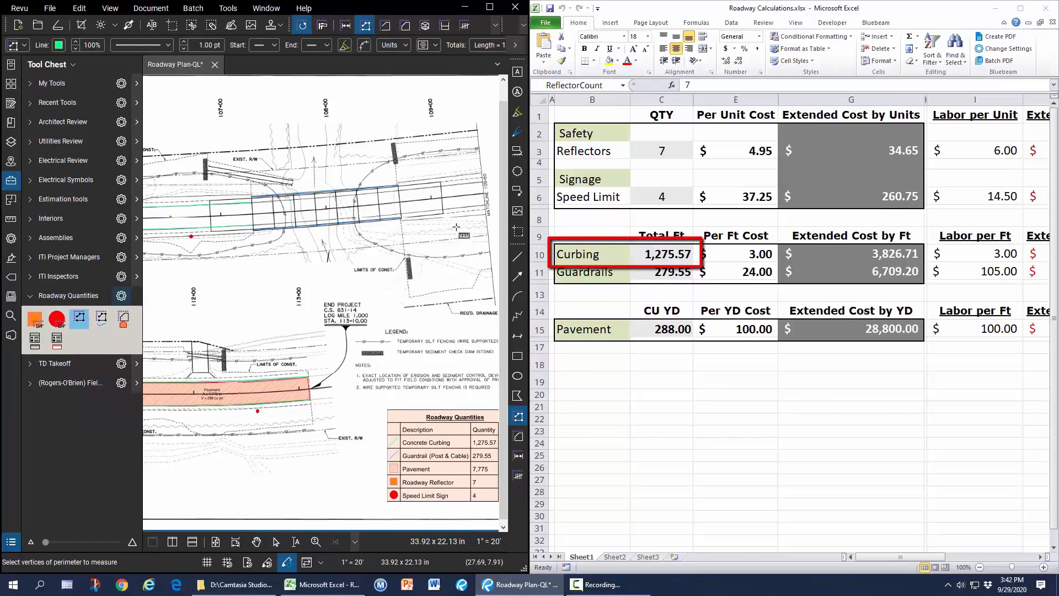
Measure two curbing runs of 74'-0" and 75'-6" along the road edge.
left_click(401, 184)
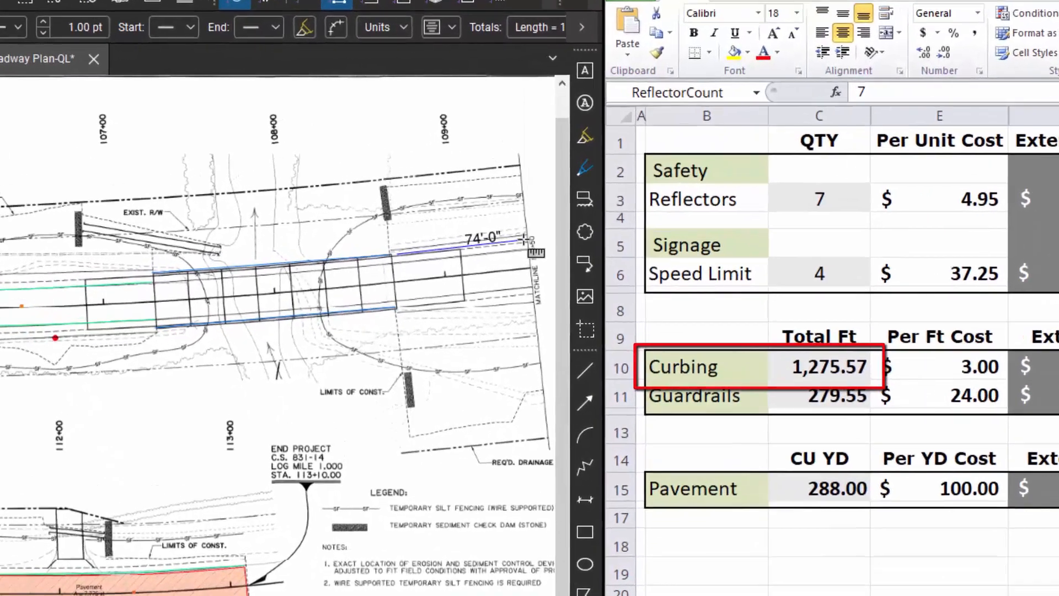
double_click(525, 240)
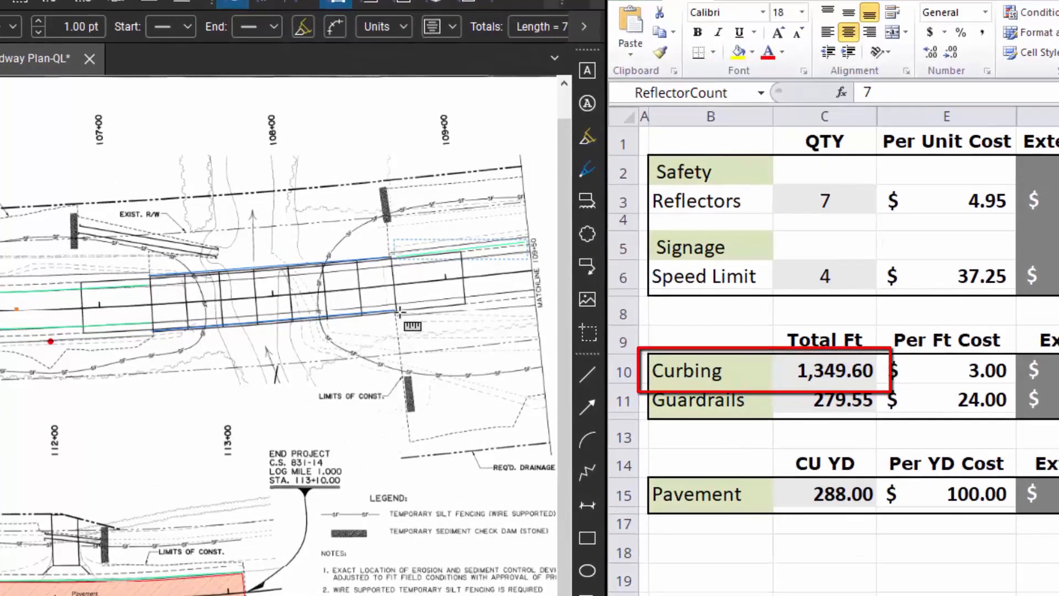
left_click(399, 312)
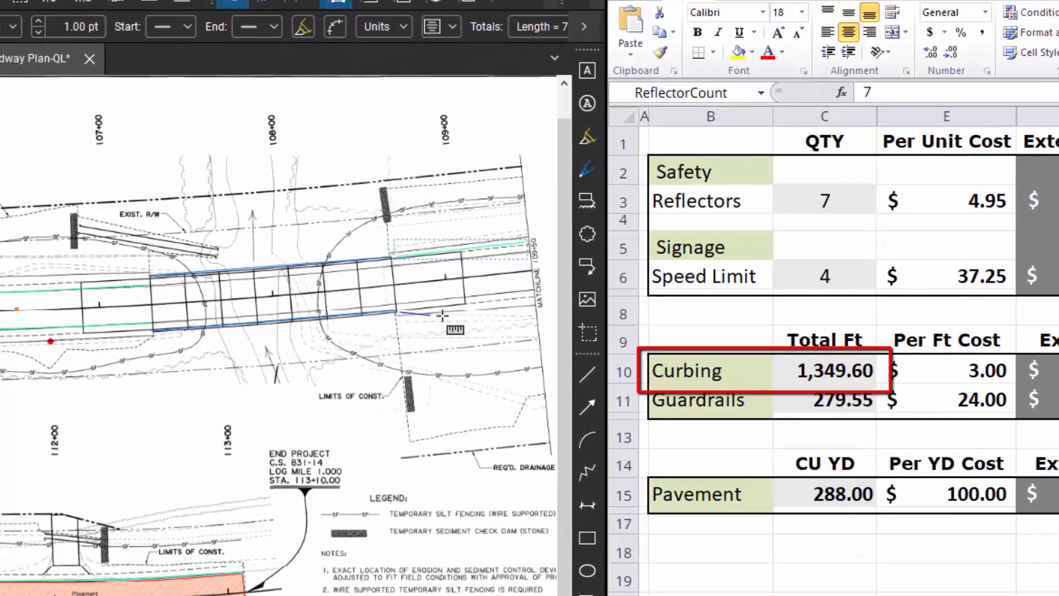
double_click(532, 299)
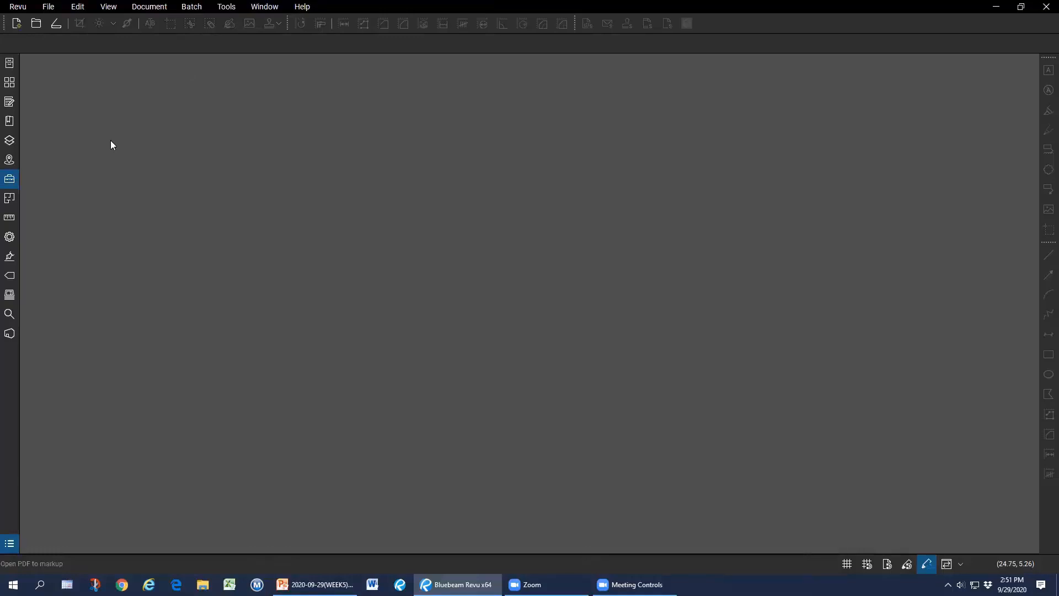
Open WP-II-ARCH-85-Permit-Set-12-16-16.pdf from WEEK5's Redaction folder and show sheet A003's title block.
left_click(37, 24)
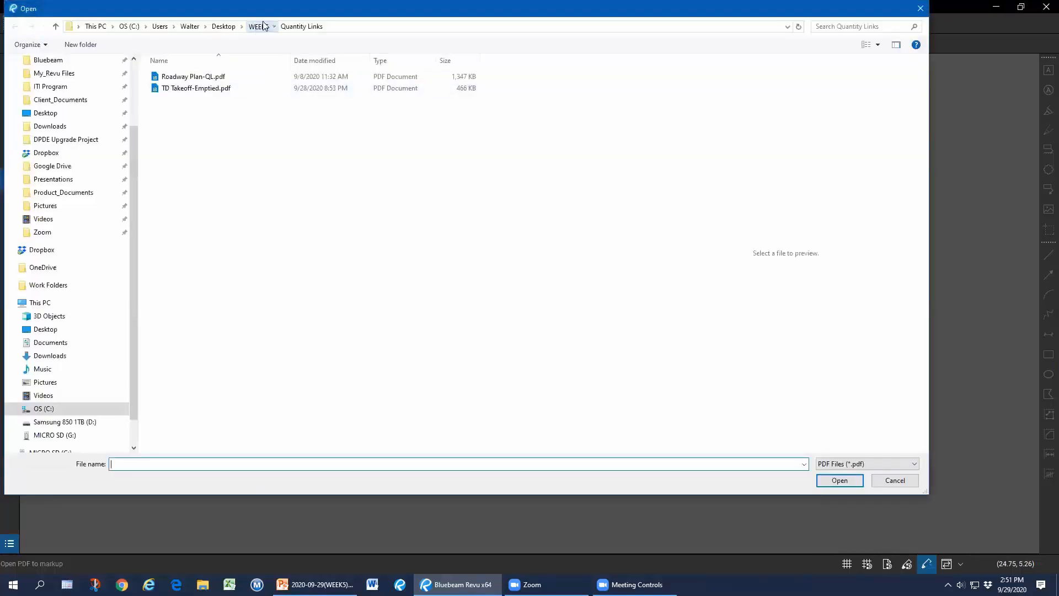
left_click(258, 27)
double_click(191, 144)
double_click(194, 77)
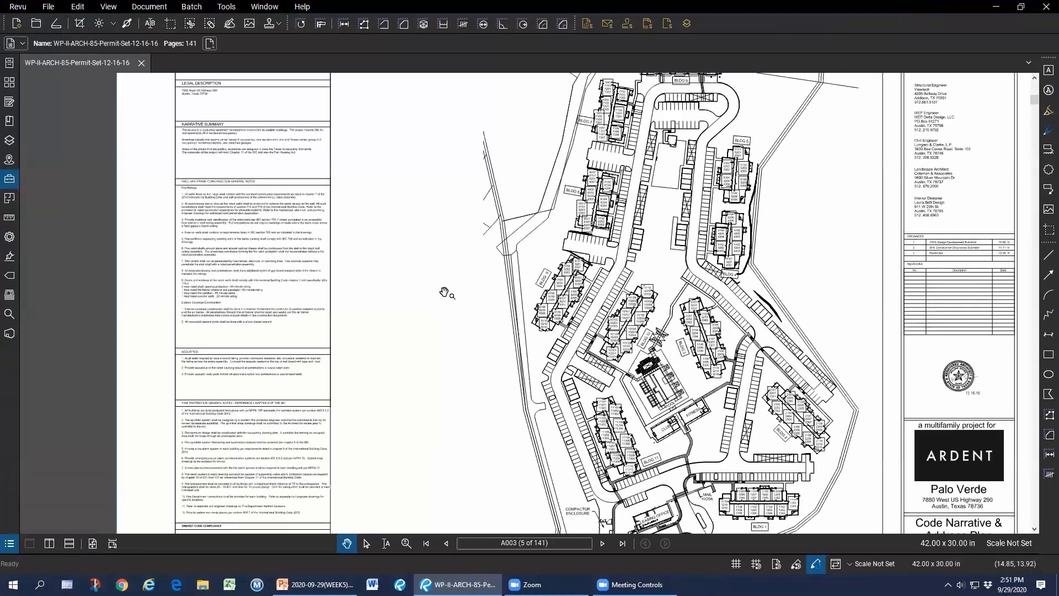
left_click_drag(439, 352, 440, 305)
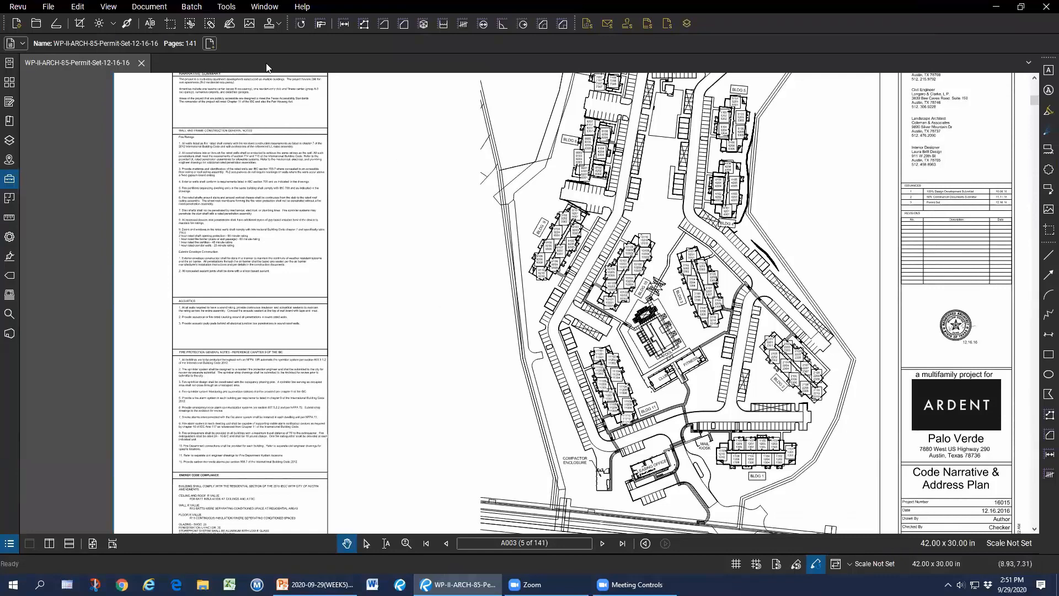
Draw a rectangle with black line and black fill over note 6, then flatten it.
left_click(1049, 354)
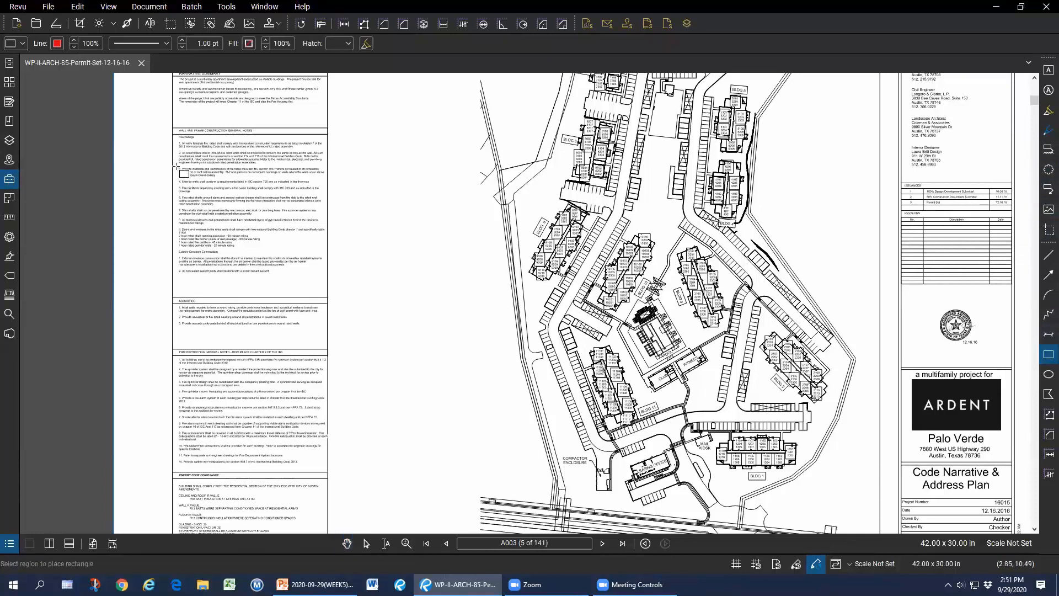
left_click(57, 44)
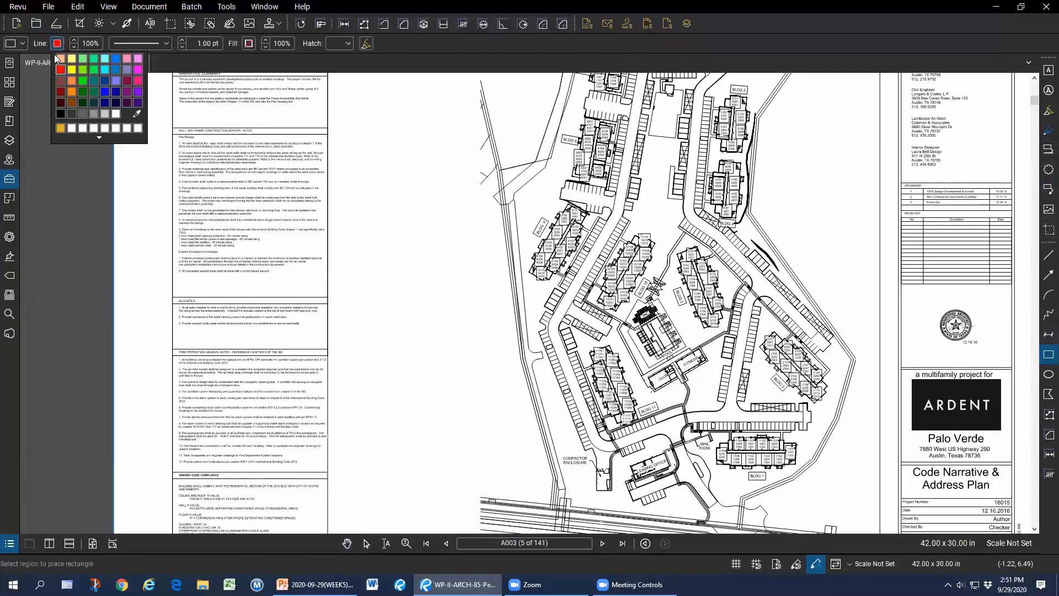
left_click(61, 114)
mouse_move(173, 194)
left_mouse_down()
mouse_move(317, 232)
mouse_move(331, 223)
mouse_move(320, 211)
left_mouse_up()
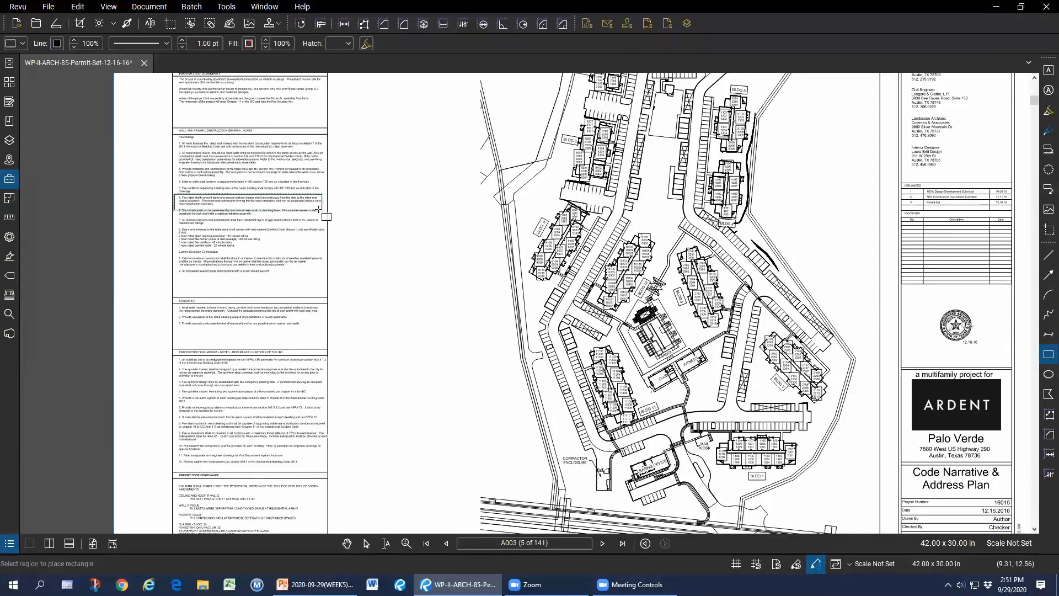
left_click(249, 43)
left_click(255, 114)
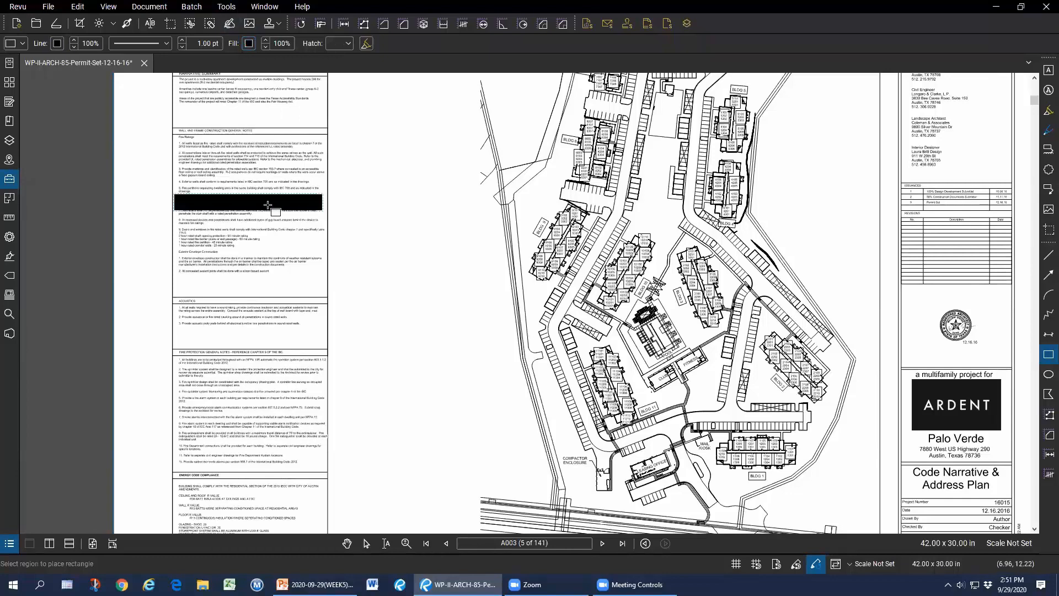
key("Escape")
right_click(265, 203)
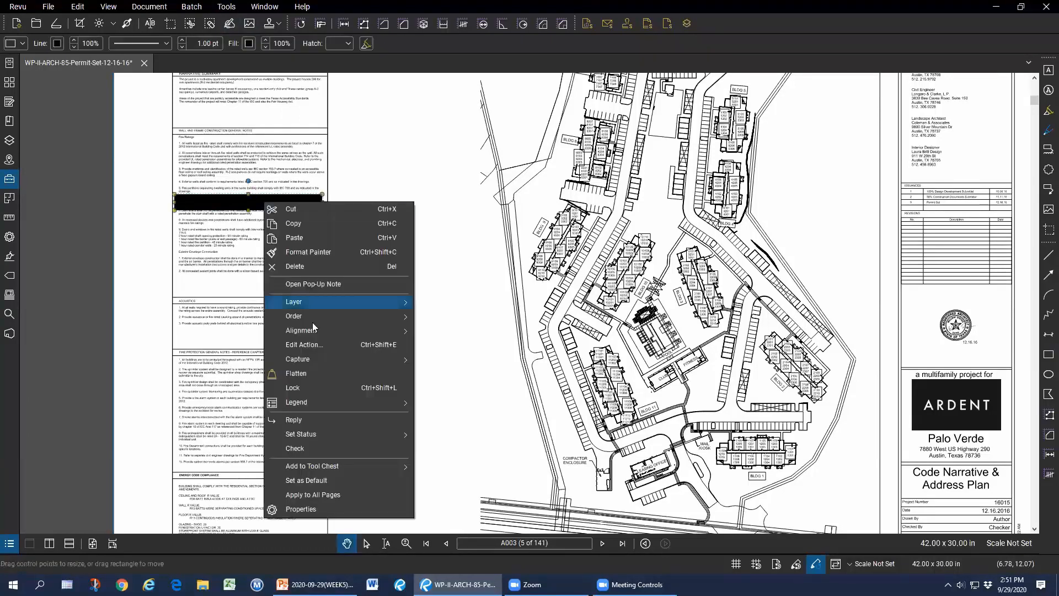
left_click(319, 378)
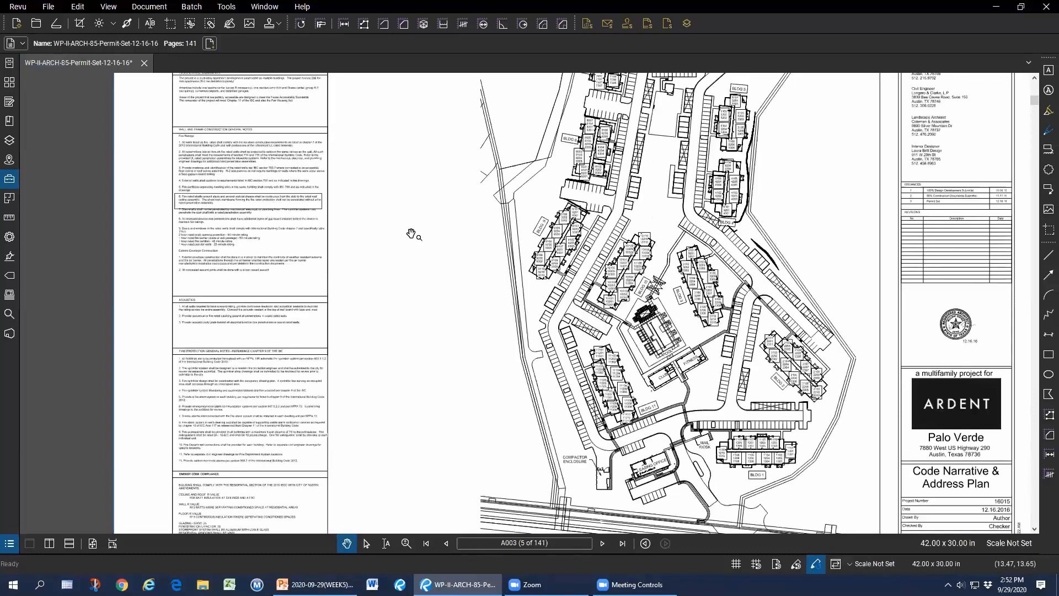
Undo the flattened rectangle and start Edit > PDF Content > Mark for Redaction.
left_click_drag(411, 232, 409, 234)
key("ctrl+z")
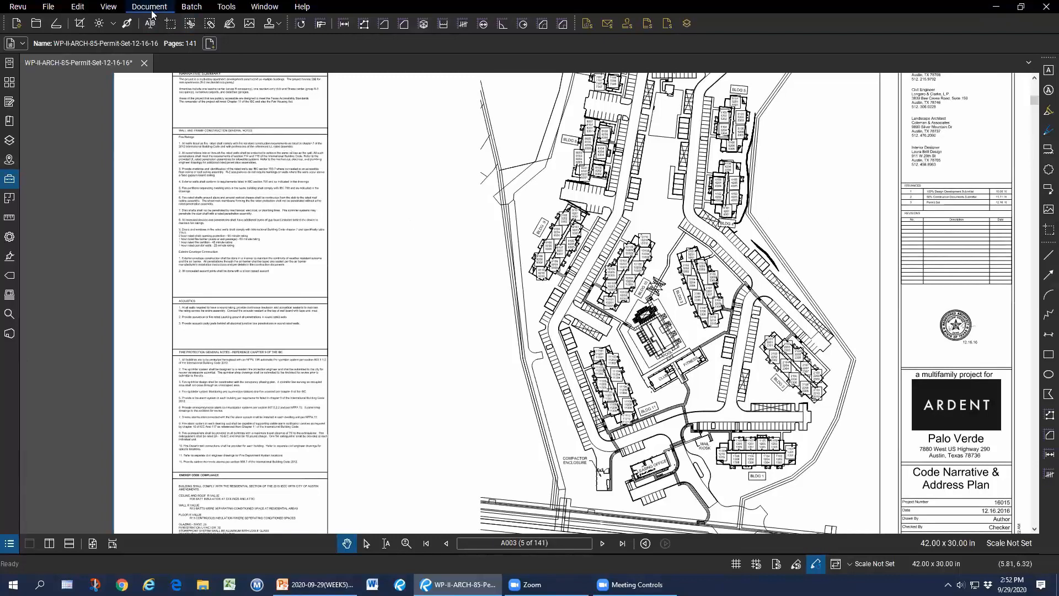
left_click(78, 8)
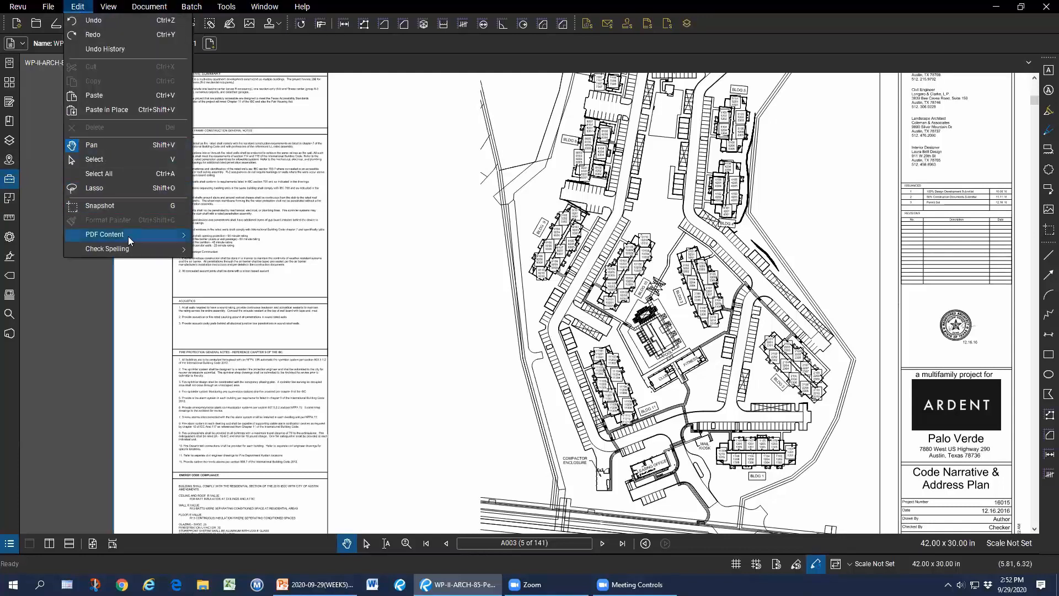
mouse_move(128, 237)
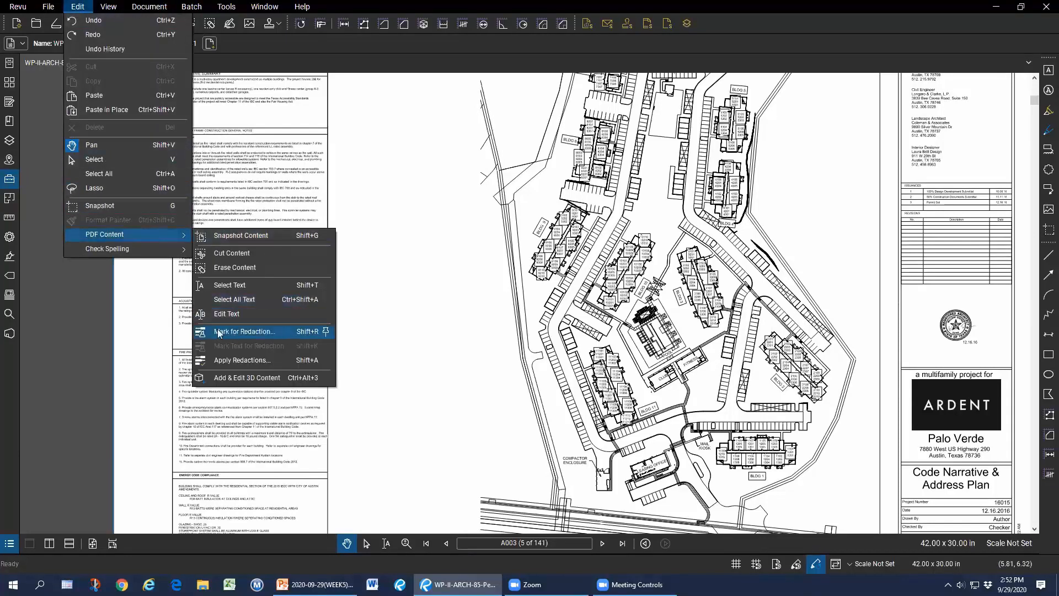
left_click(291, 331)
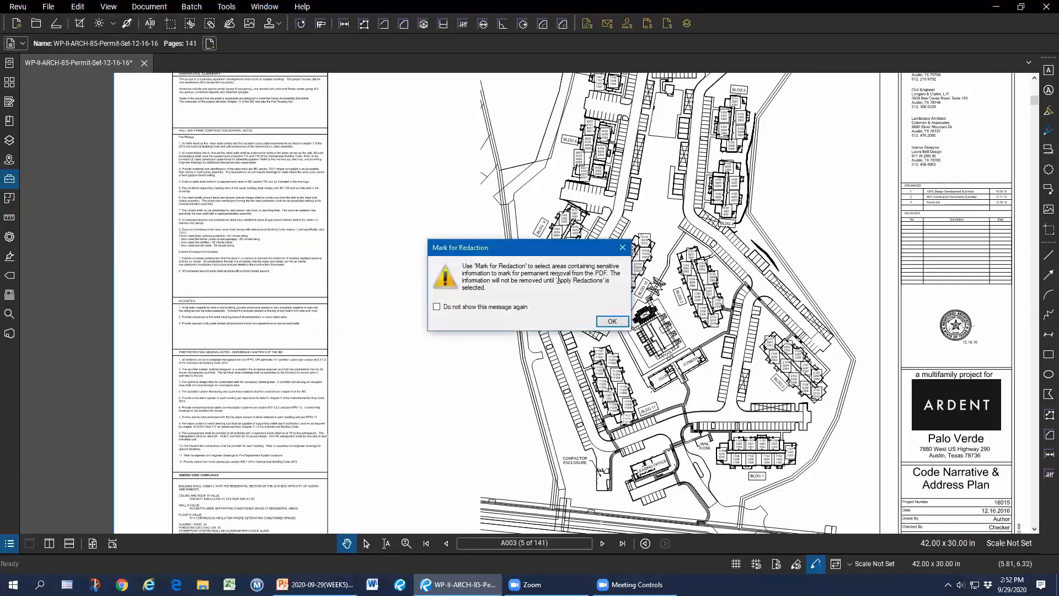
left_click(613, 321)
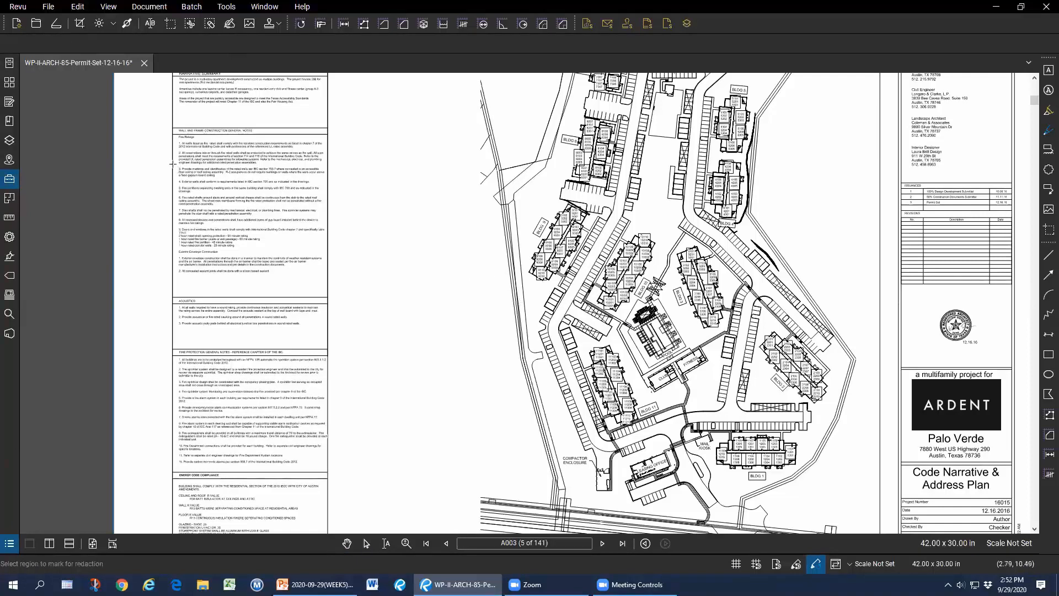
Mark notes items 3–4, part of the Exterior Envelope note, and the BLDG 1 area.
left_click_drag(173, 166, 326, 185)
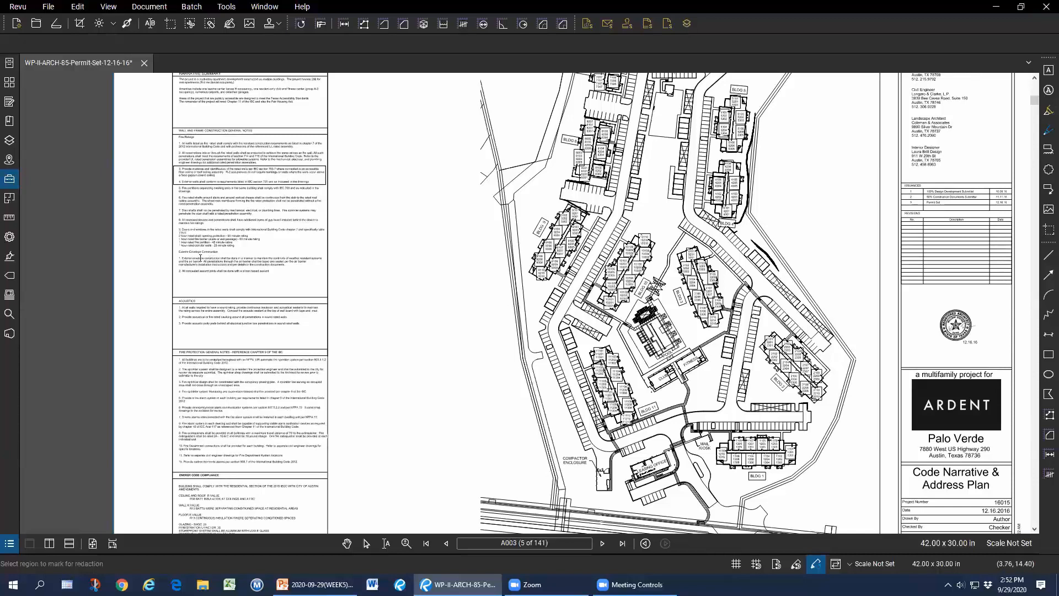
left_click_drag(197, 258, 225, 261)
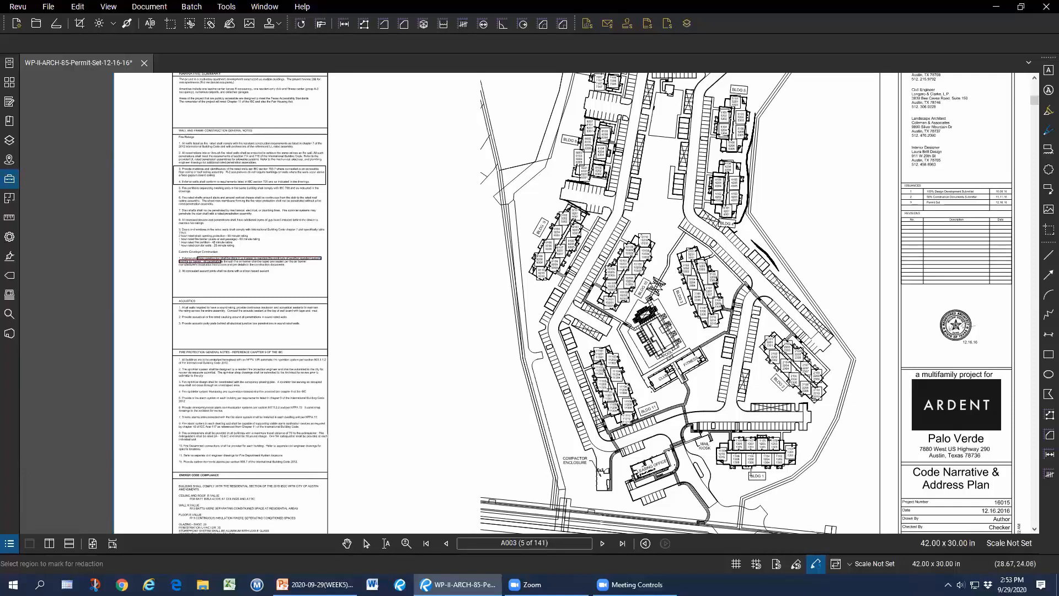
left_click_drag(713, 484, 802, 436)
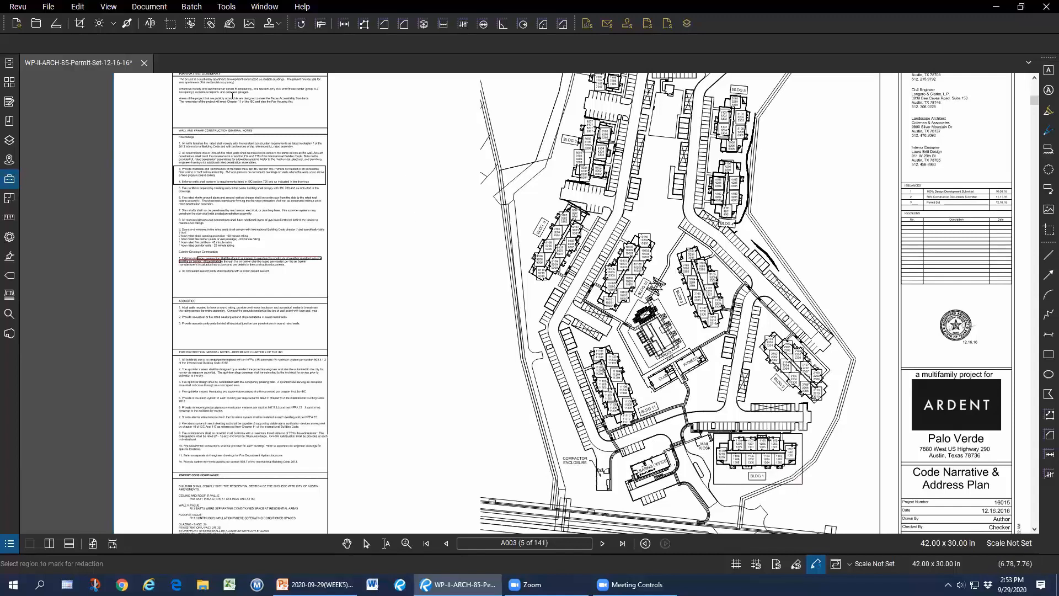
Apply the redactions to all 141 pages of the permit set.
left_click(80, 6)
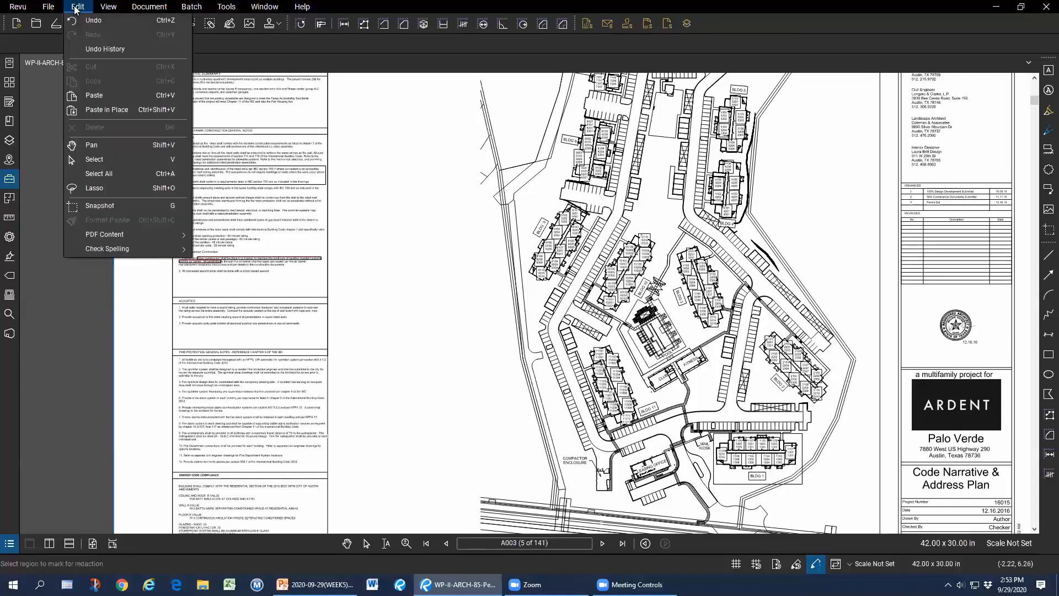
mouse_move(135, 231)
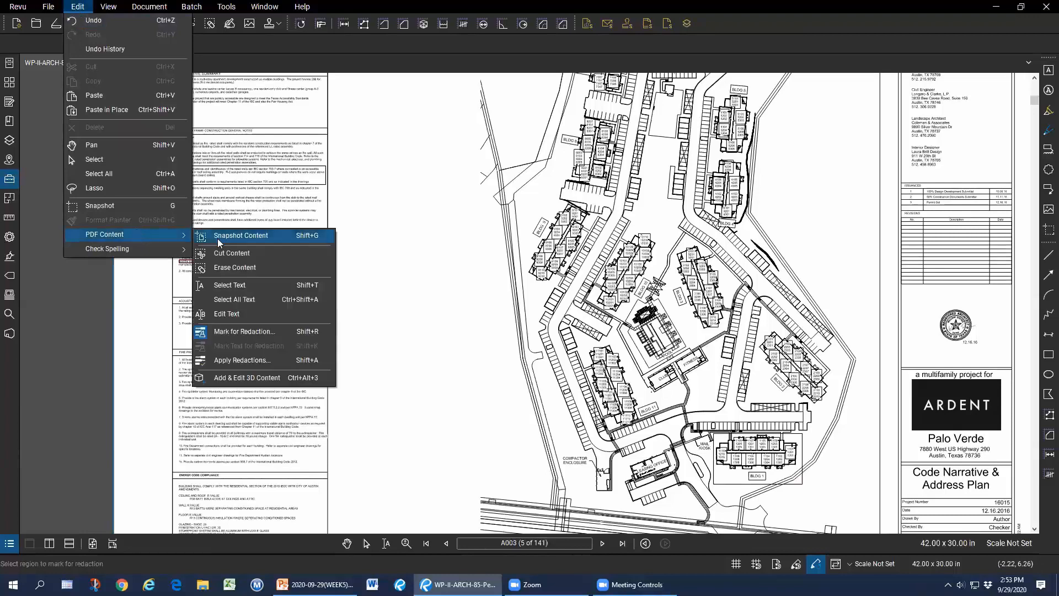
left_click(277, 362)
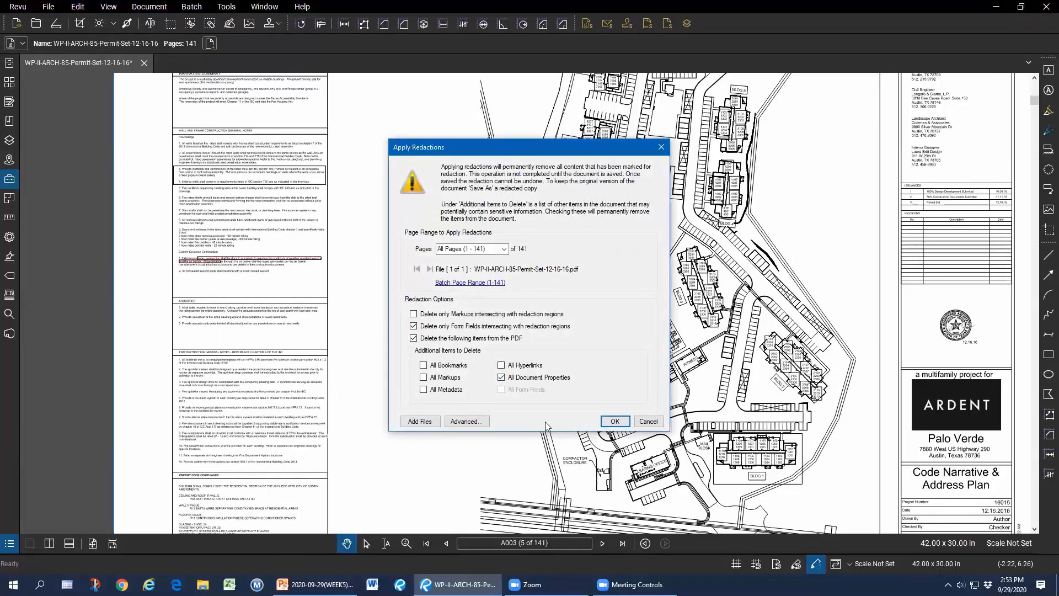
left_click(617, 422)
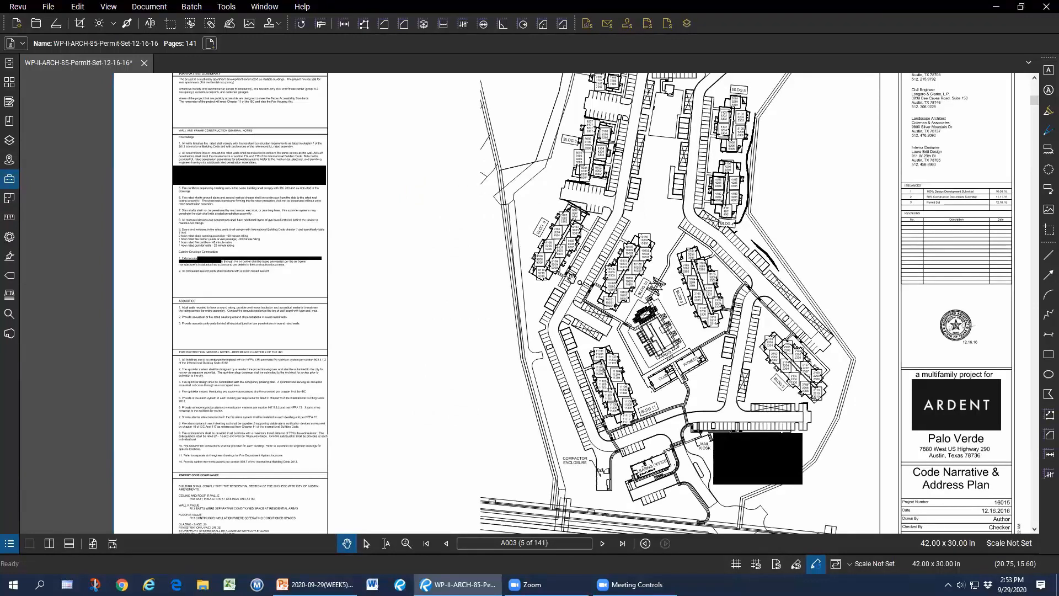
Save the redacted permit set and close its document tab.
right_click(92, 66)
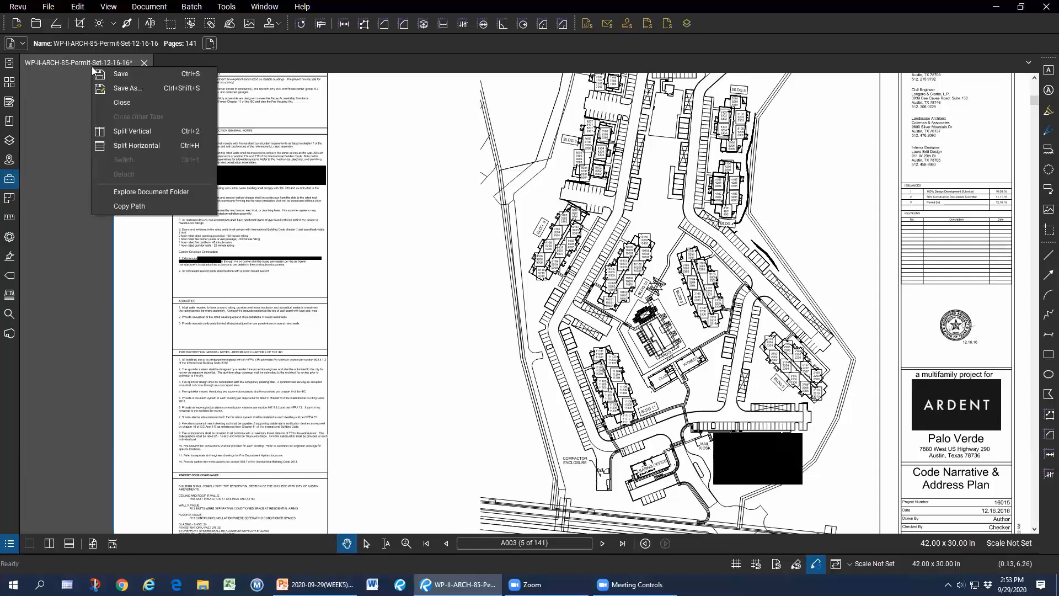
left_click(122, 75)
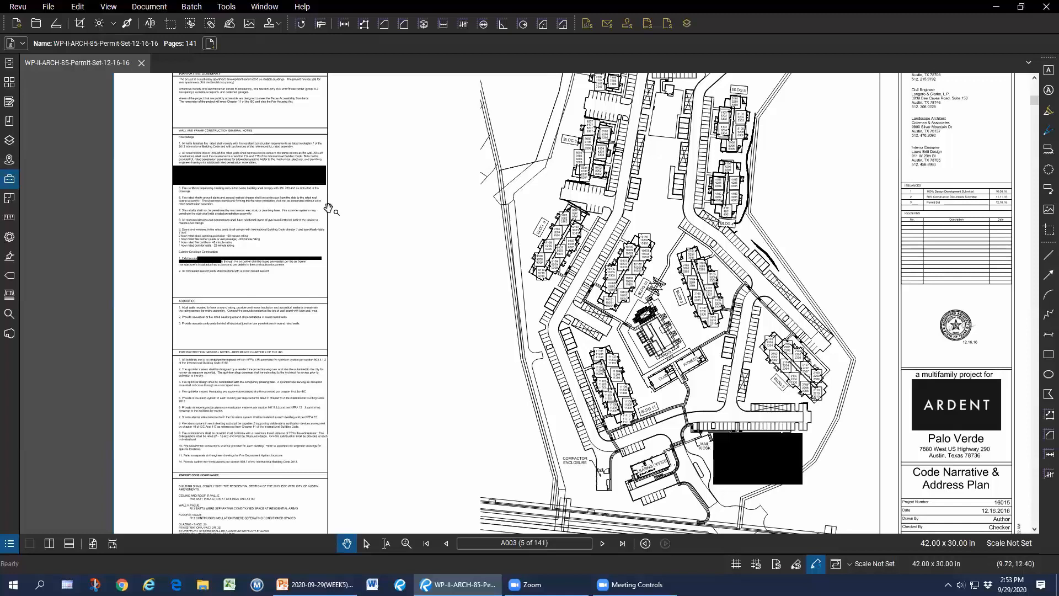
left_click(142, 63)
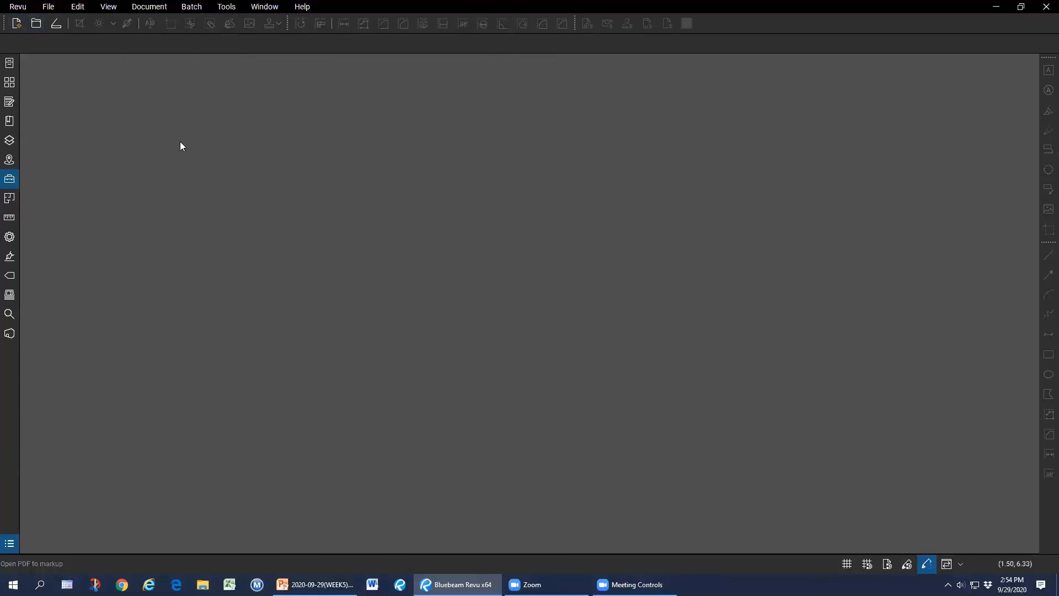
Create a blank one-page 8.5 x 11 in PDF and fit the page in the window.
left_click(16, 25)
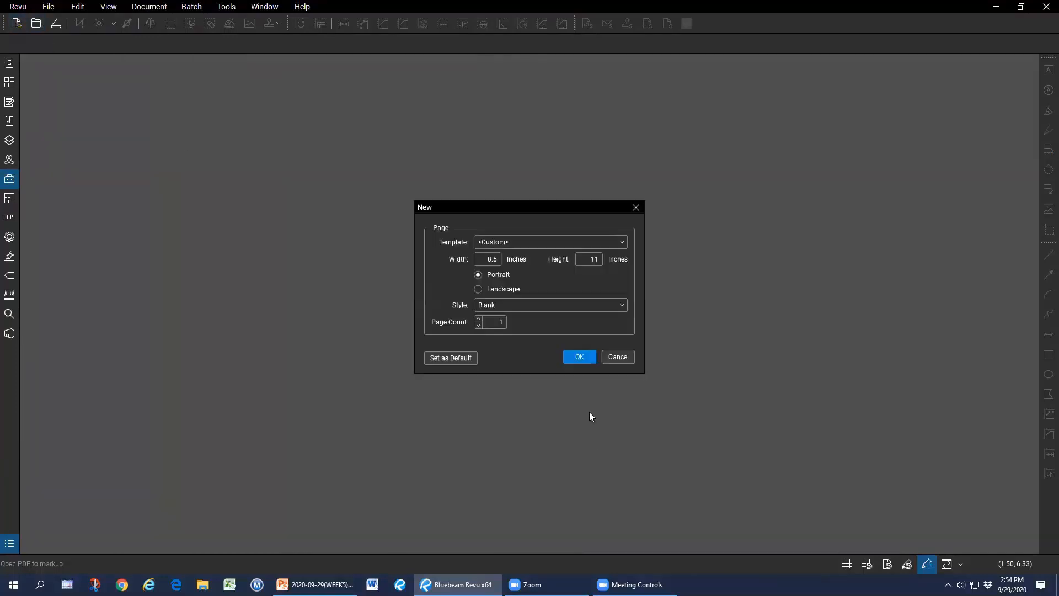
left_click(576, 354)
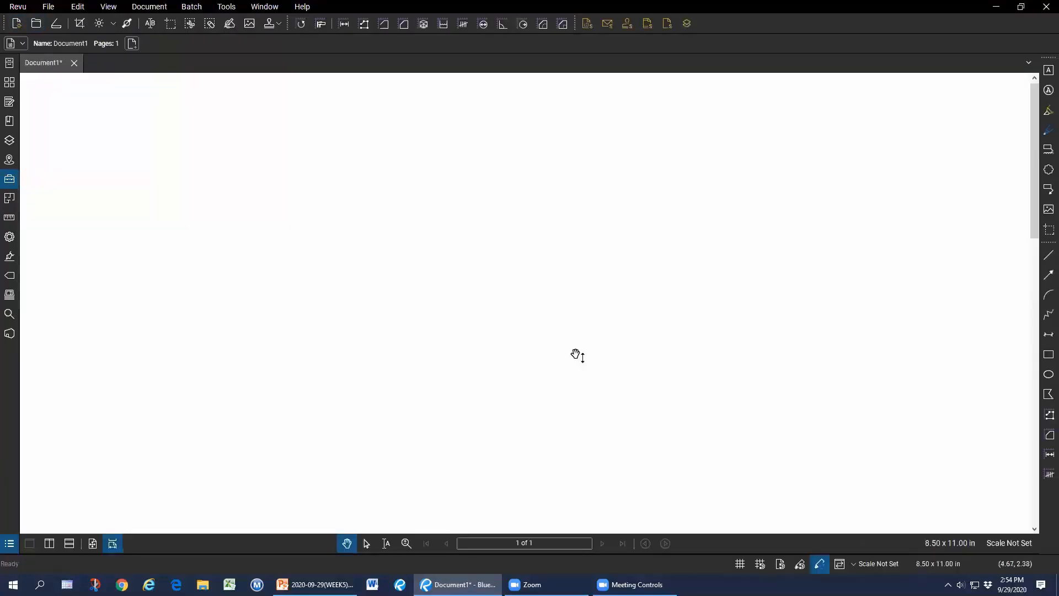
left_click(95, 543)
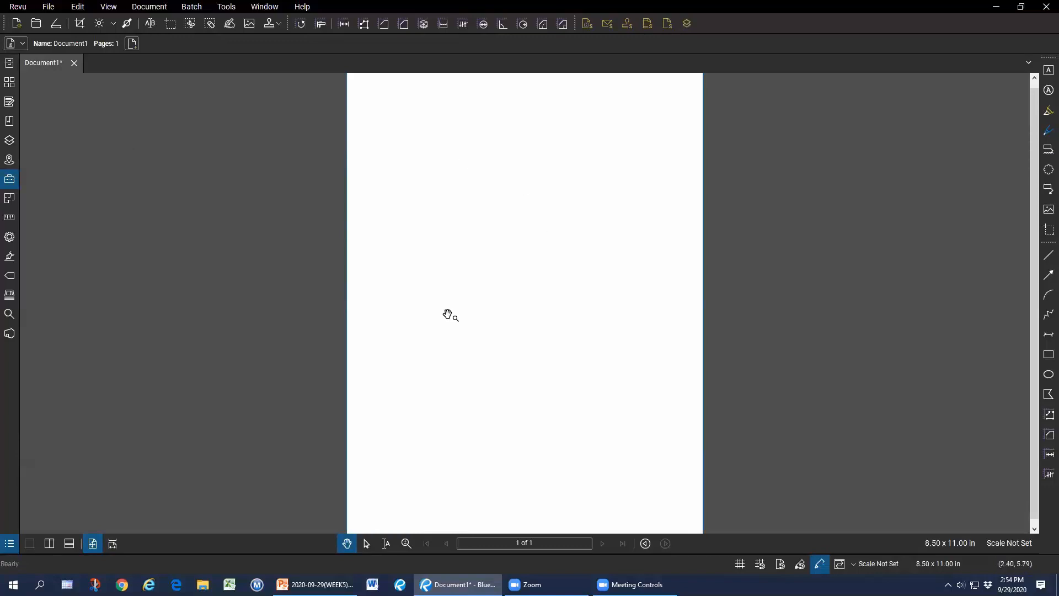
Place the Pool-Filter stamp near the page's bottom-right corner, then select it.
left_click(269, 24)
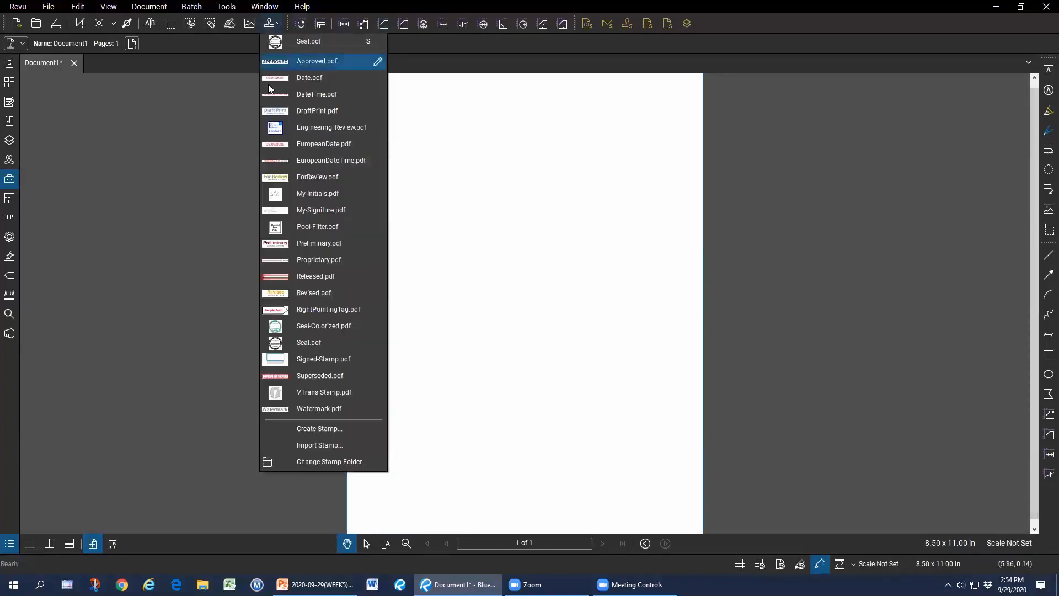
left_click(317, 226)
left_click_drag(648, 480, 692, 523)
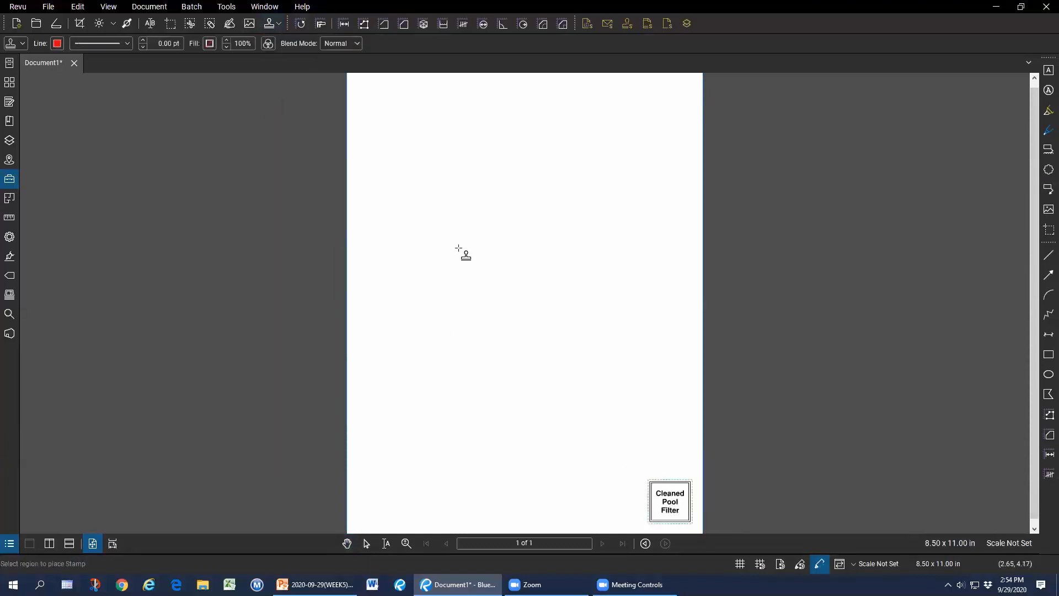
key("Escape")
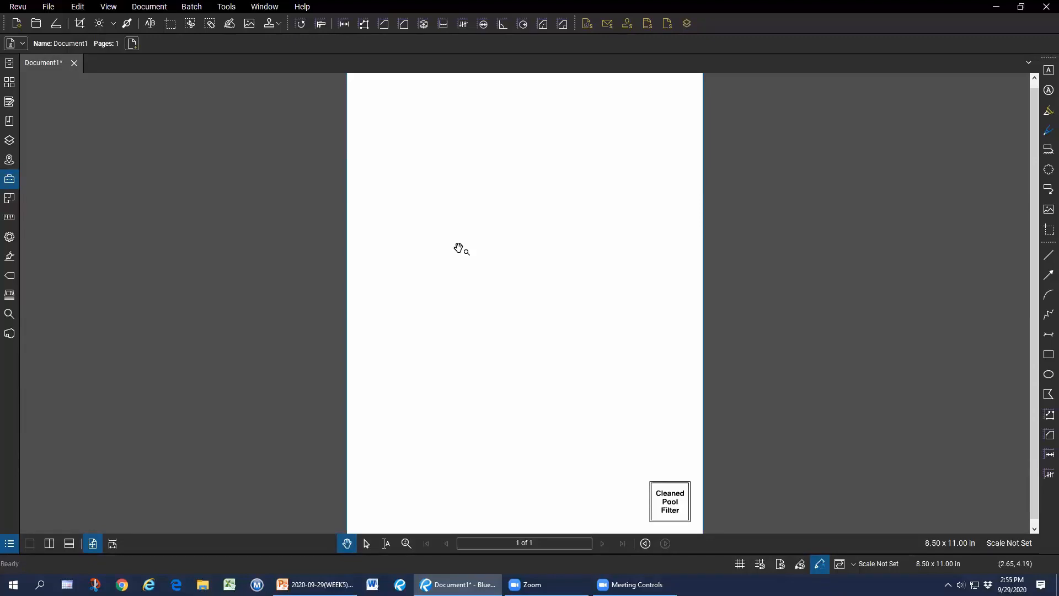
left_click(669, 502)
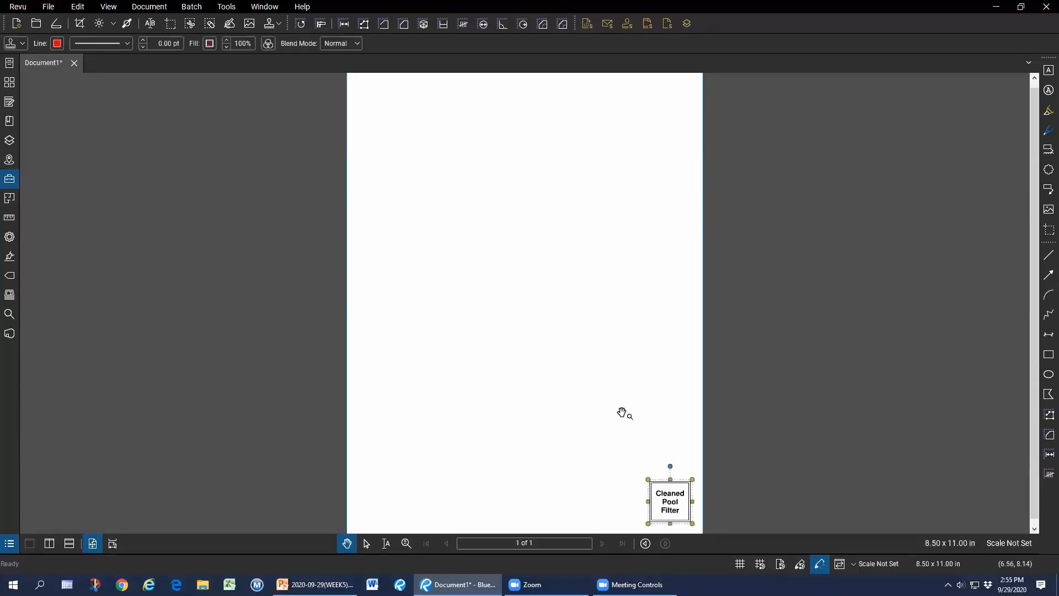
Delete the Cleaned Pool Filter stamp and close the Script Manager unused.
key("Delete")
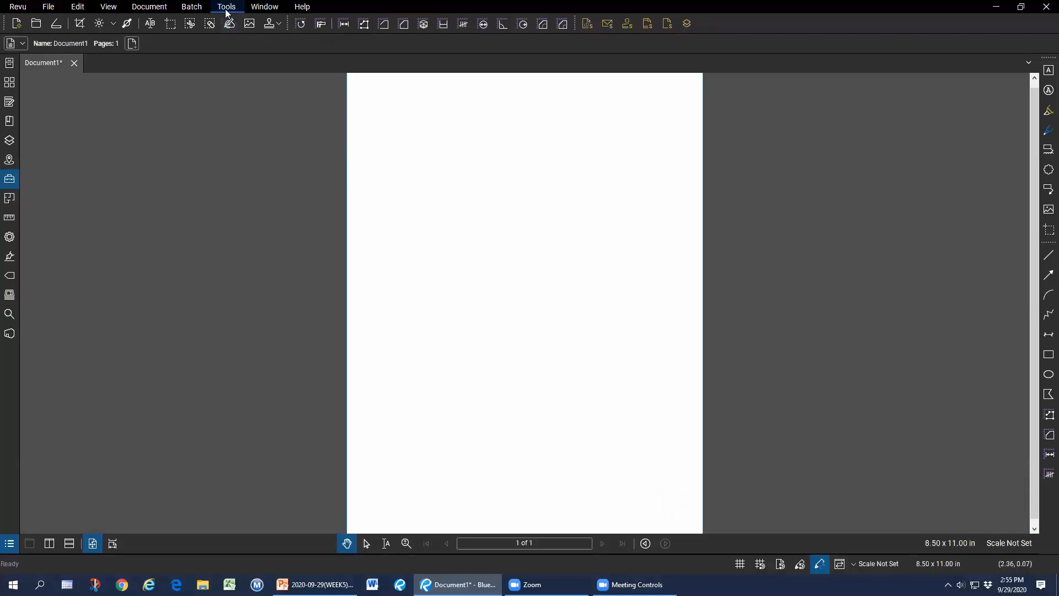
left_click(157, 12)
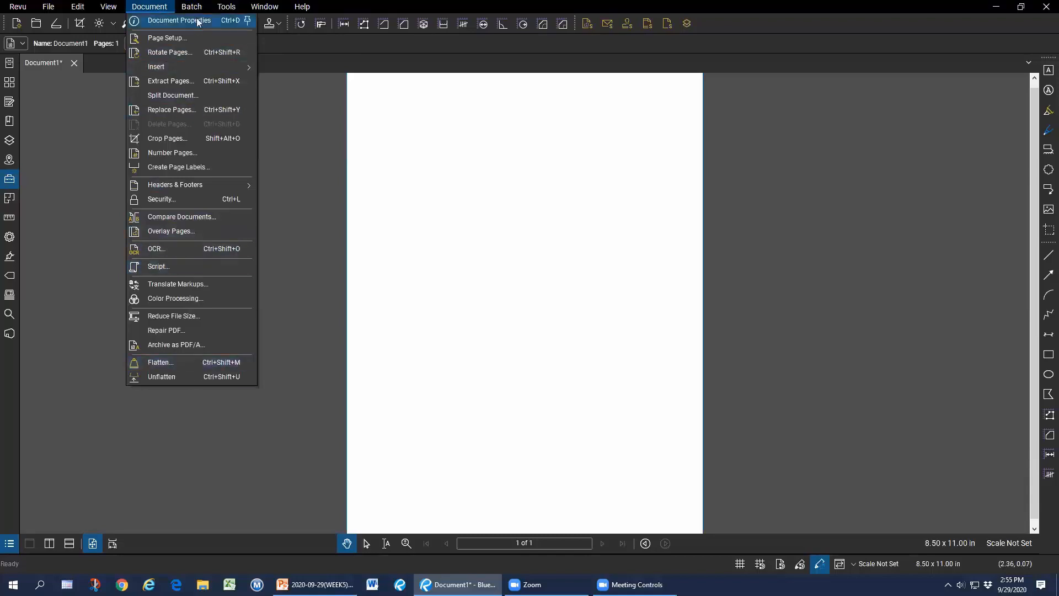
mouse_move(197, 7)
left_click(207, 209)
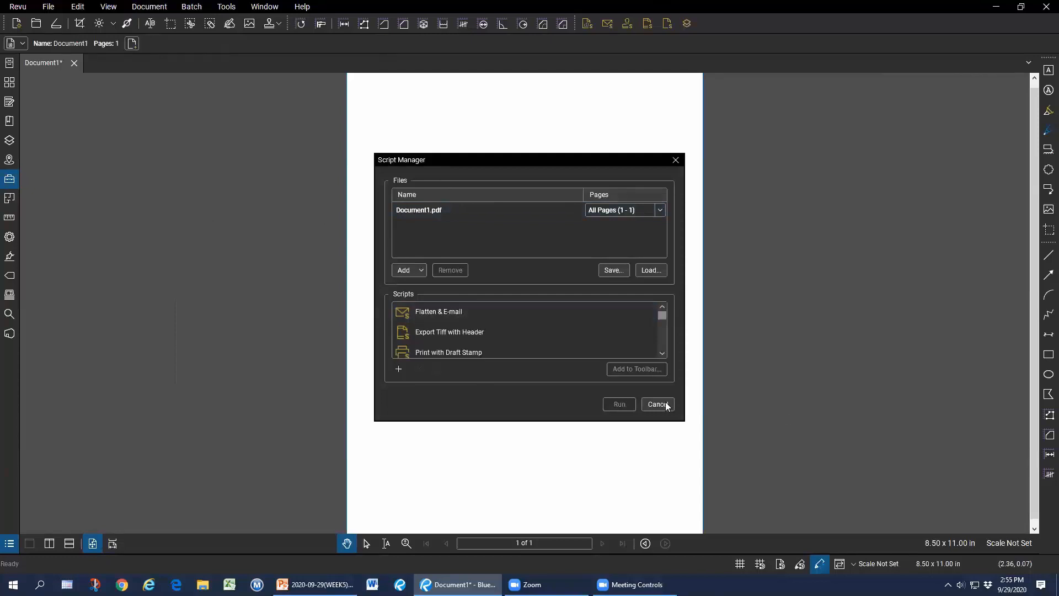
left_click(658, 404)
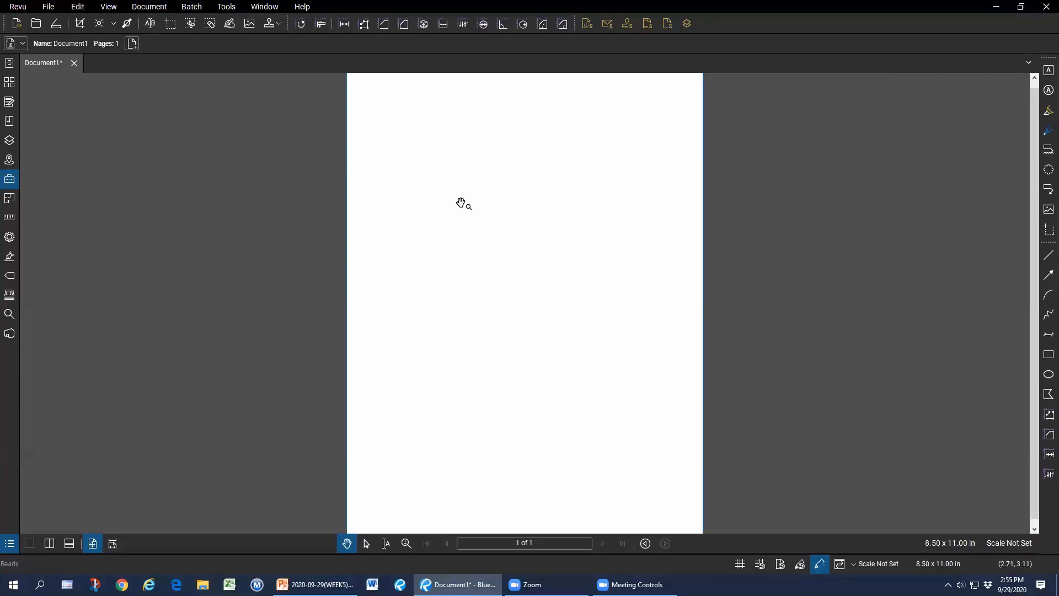
Reopen the Script Manager from the Document menu and start a new script.
left_click(149, 6)
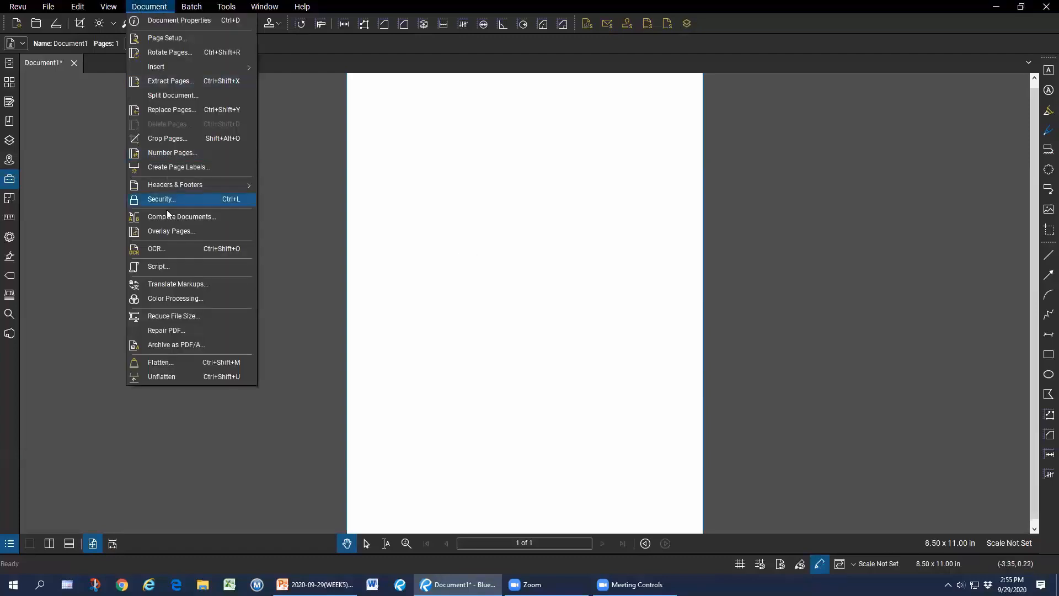
left_click(167, 269)
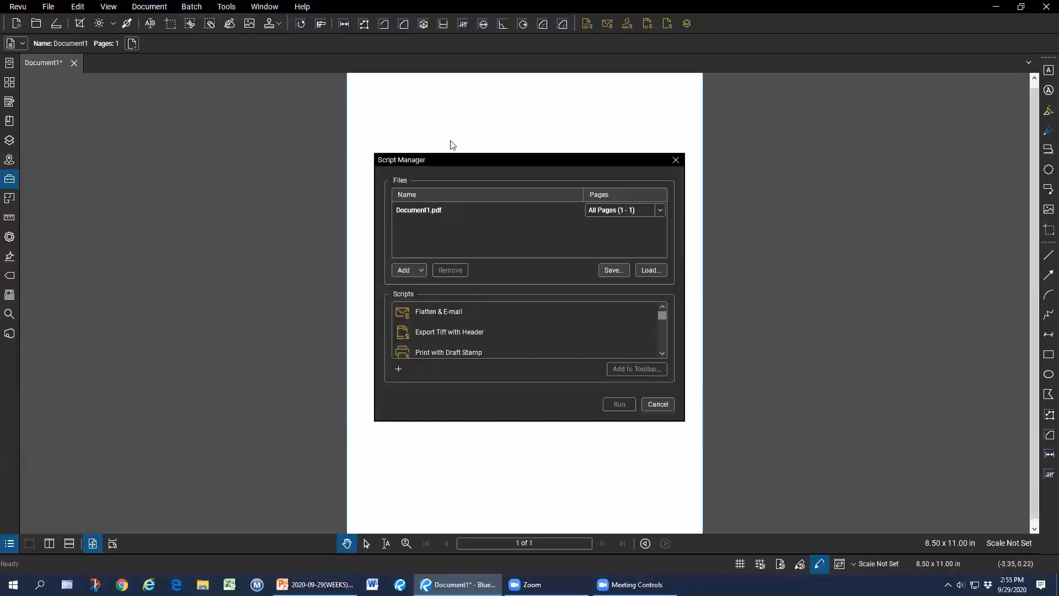
left_click(399, 369)
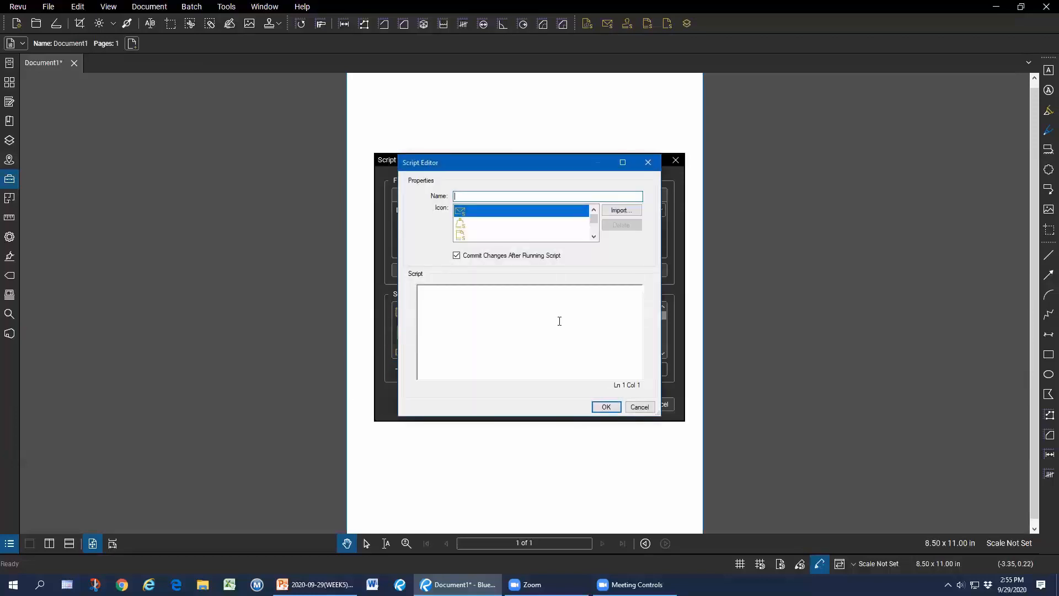
Type test text in the script body and browse the command list.
left_click(434, 298)
type("a")
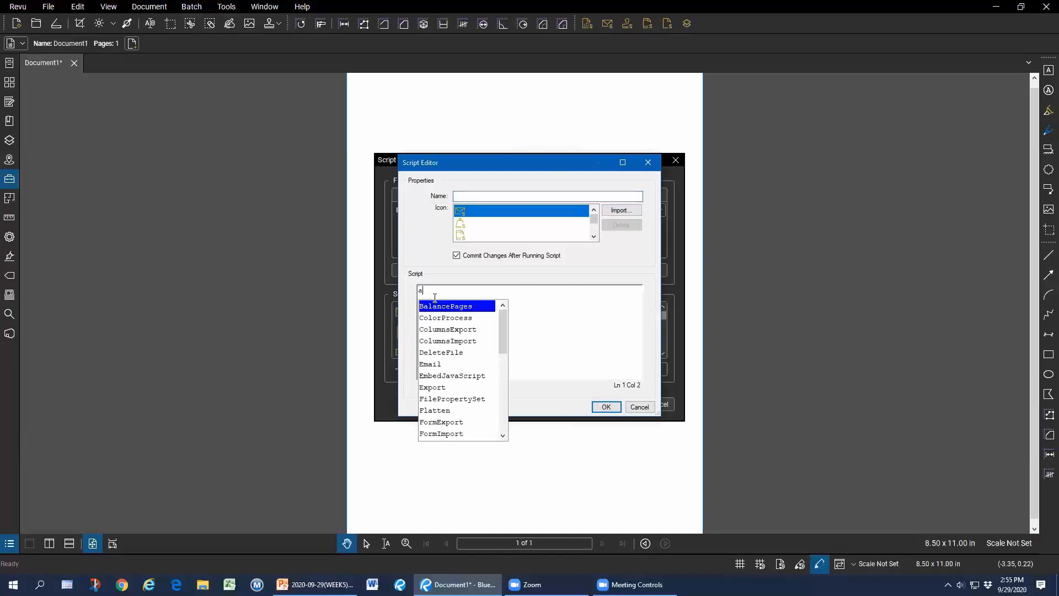
left_click(502, 340)
left_click_drag(502, 341, 503, 432)
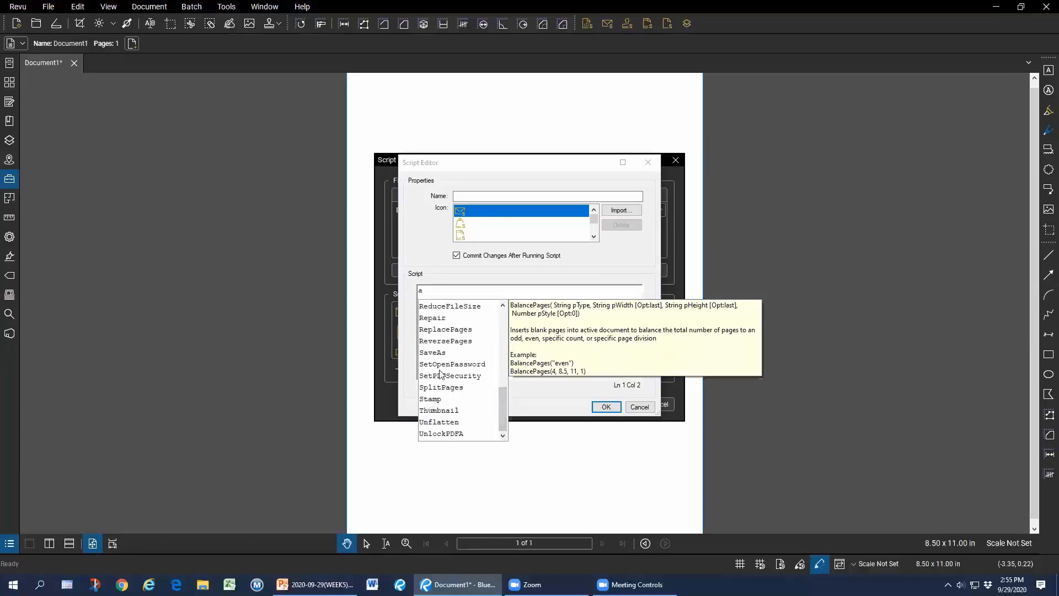
scroll(453, 338, "up", 2)
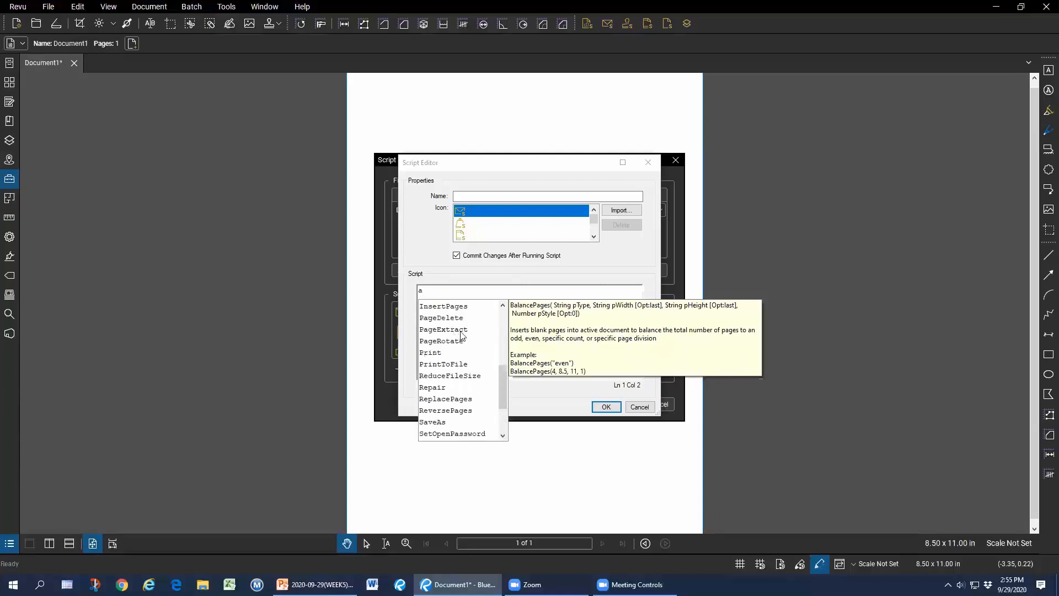
scroll(453, 342, "up", 5)
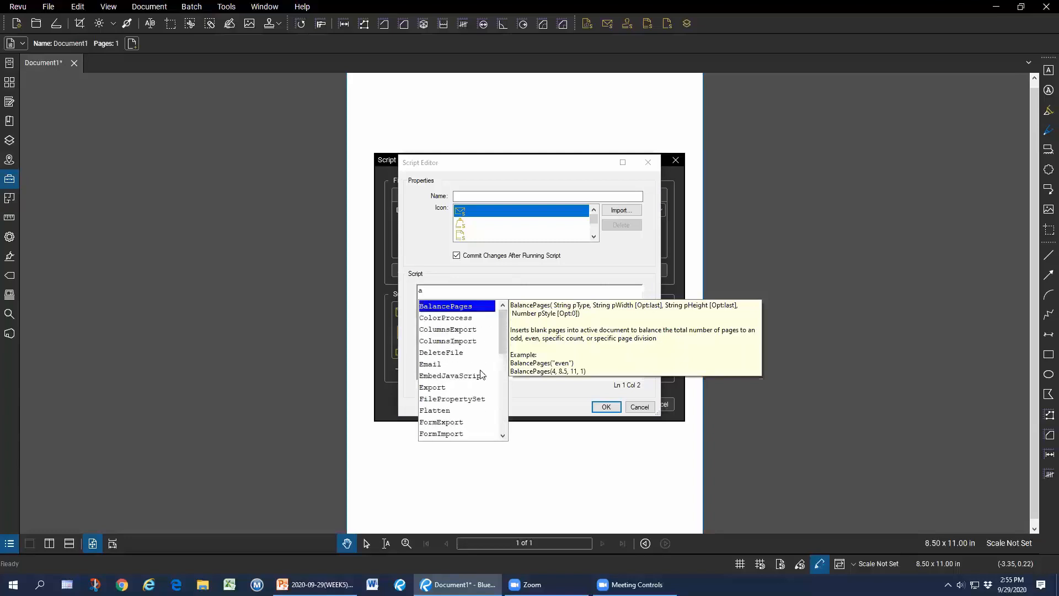
left_click_drag(502, 337, 510, 397)
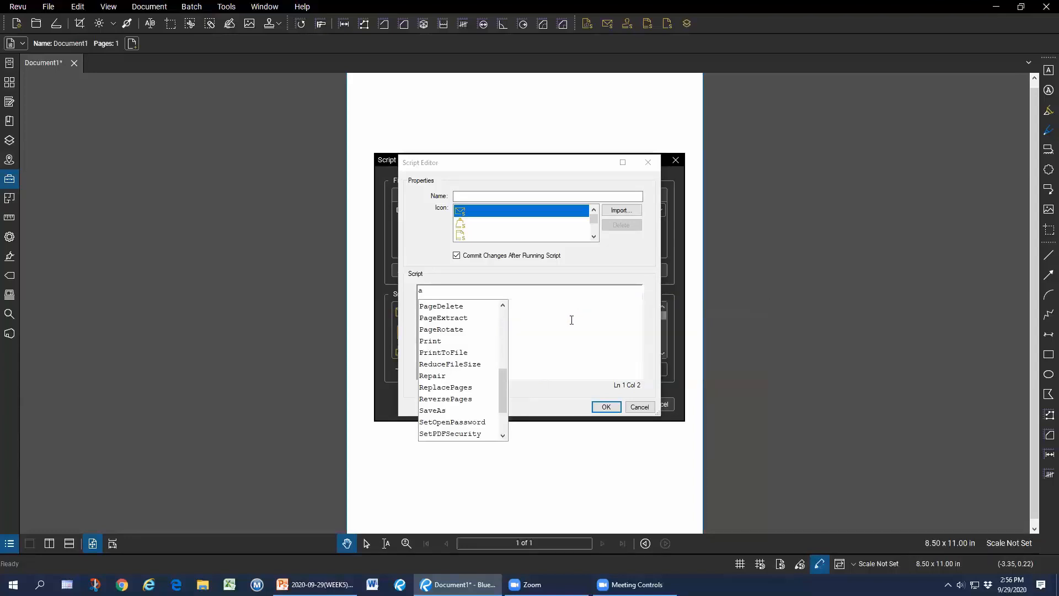
Insert the PageExtract command with placeholder arguments, then cancel the unfinished script.
left_click(443, 317)
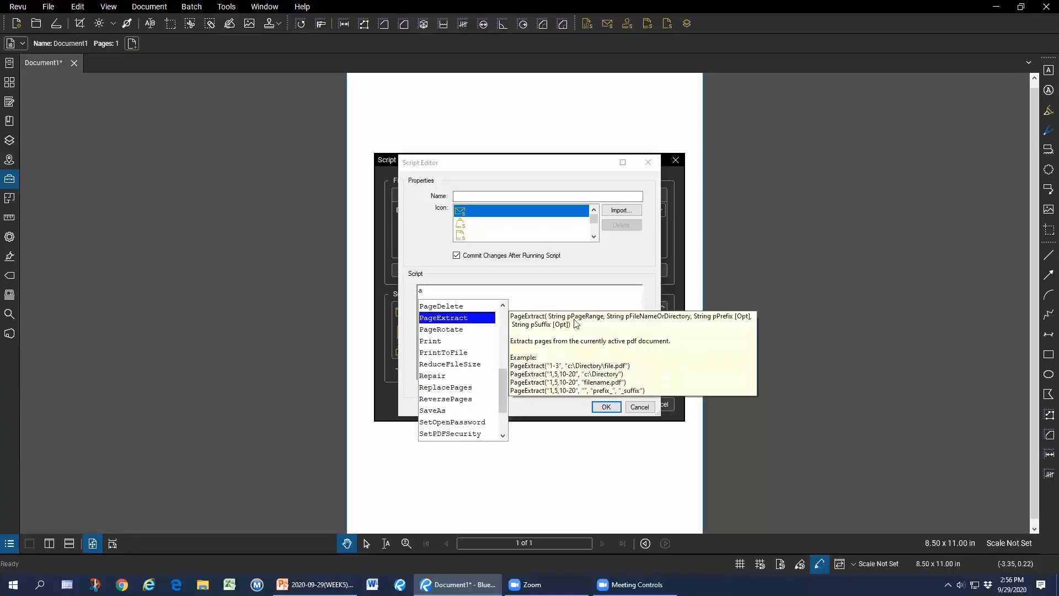
double_click(462, 319)
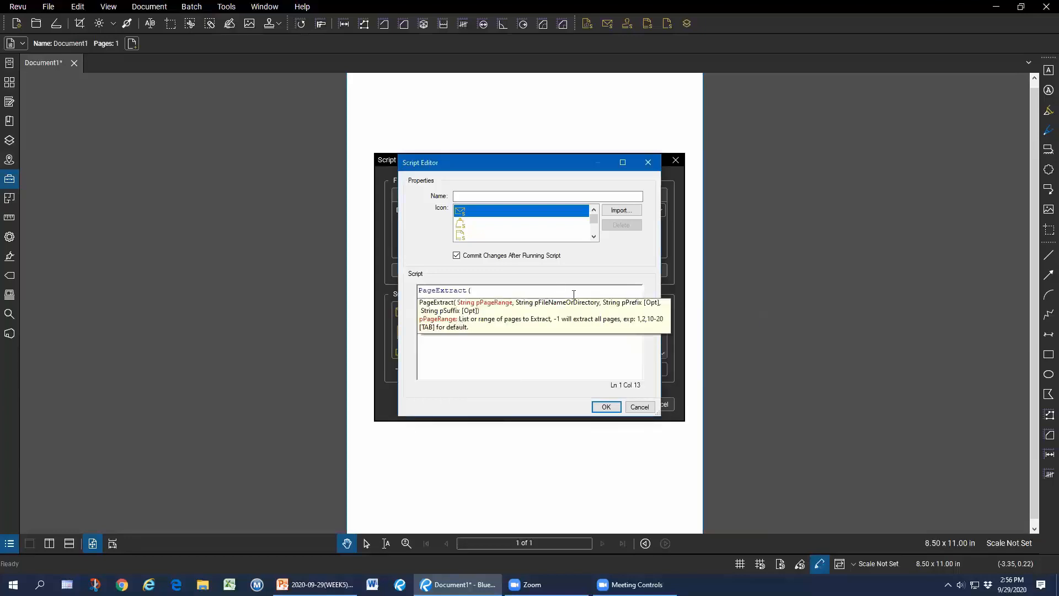
type("qegtbfqeat,qertbbtqerbtq,etar\"wrsnb \"")
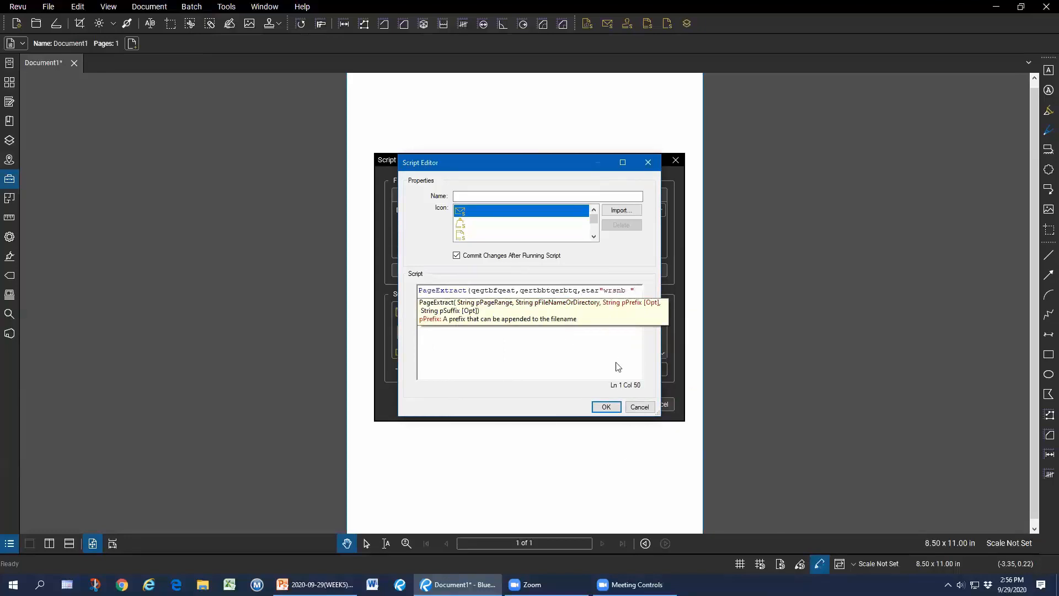
left_click(639, 409)
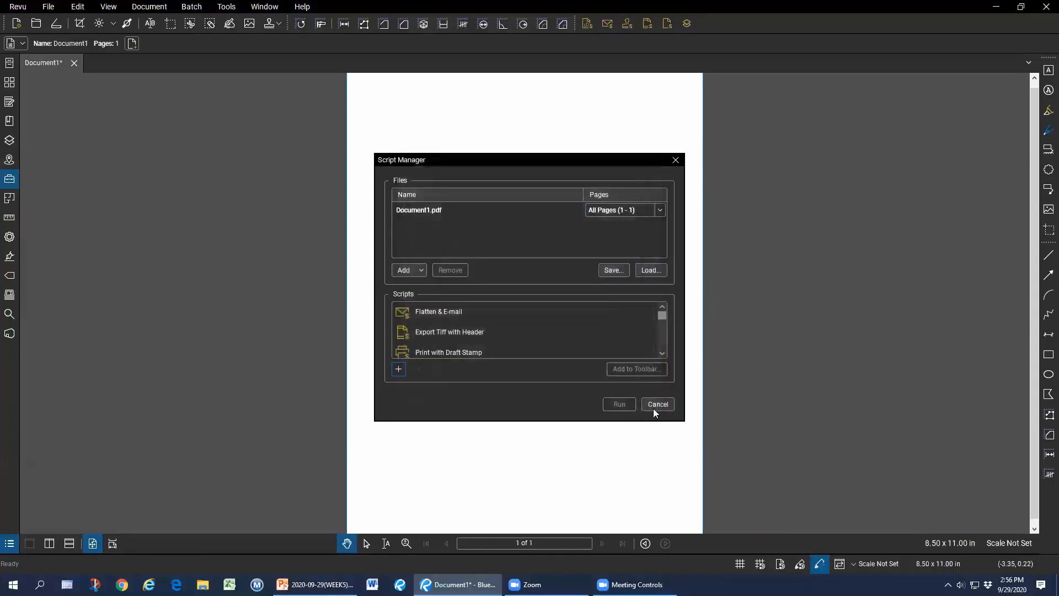
Inspect the Place Colorized Seal at 50% Size script's code, then run it on Document1.
scroll(446, 324, "down", 1)
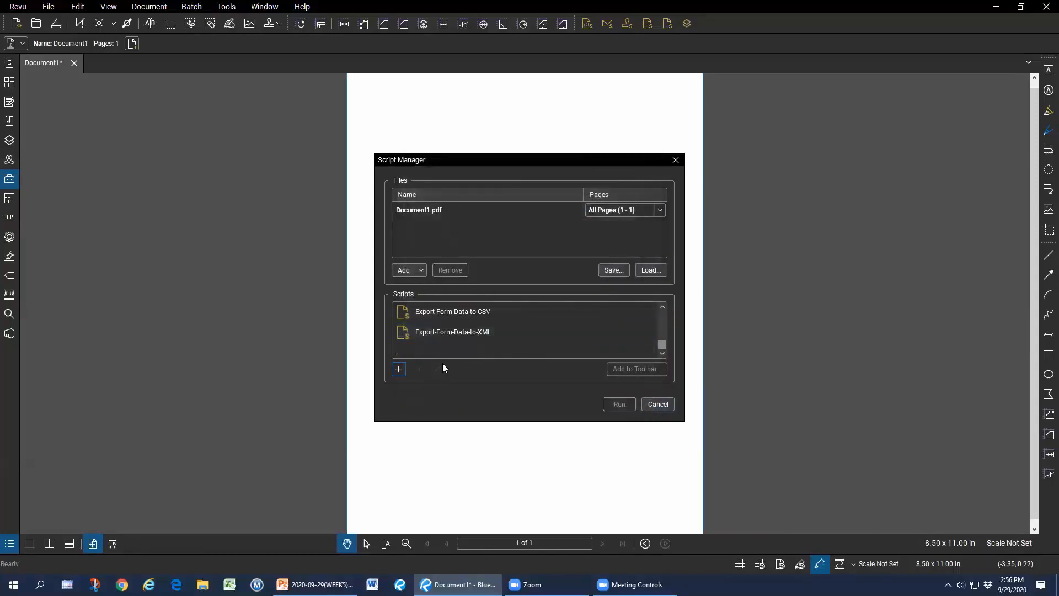
scroll(455, 340, "up", 1)
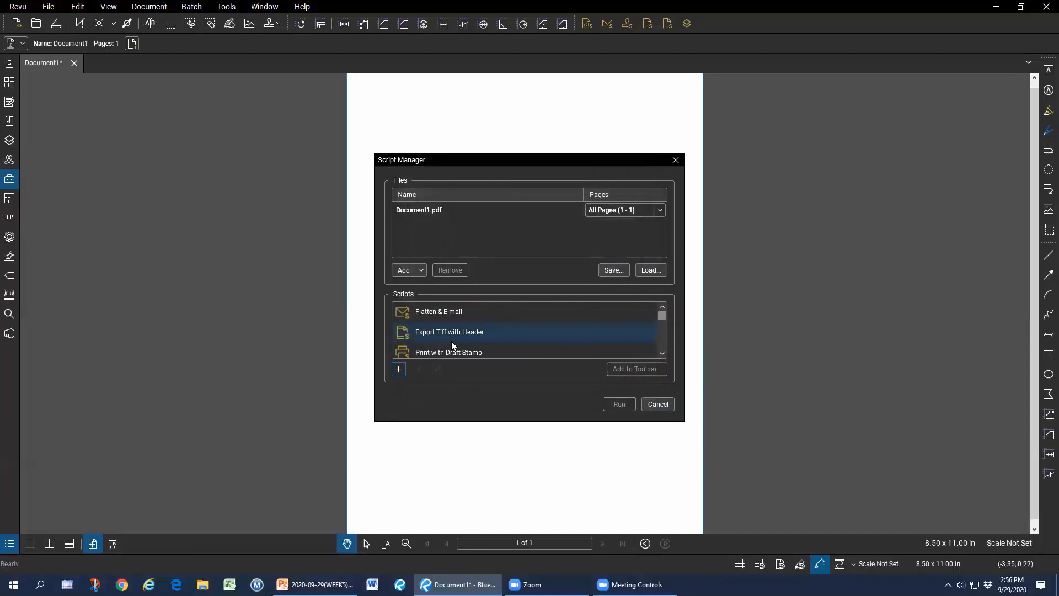
scroll(451, 341, "down", 3)
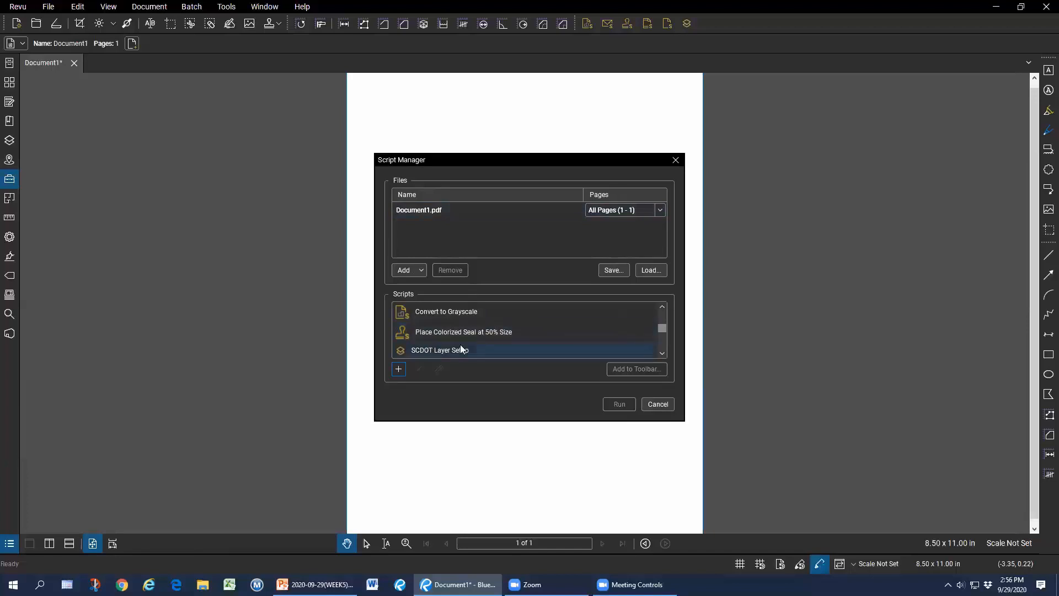
left_click(468, 332)
left_click(439, 368)
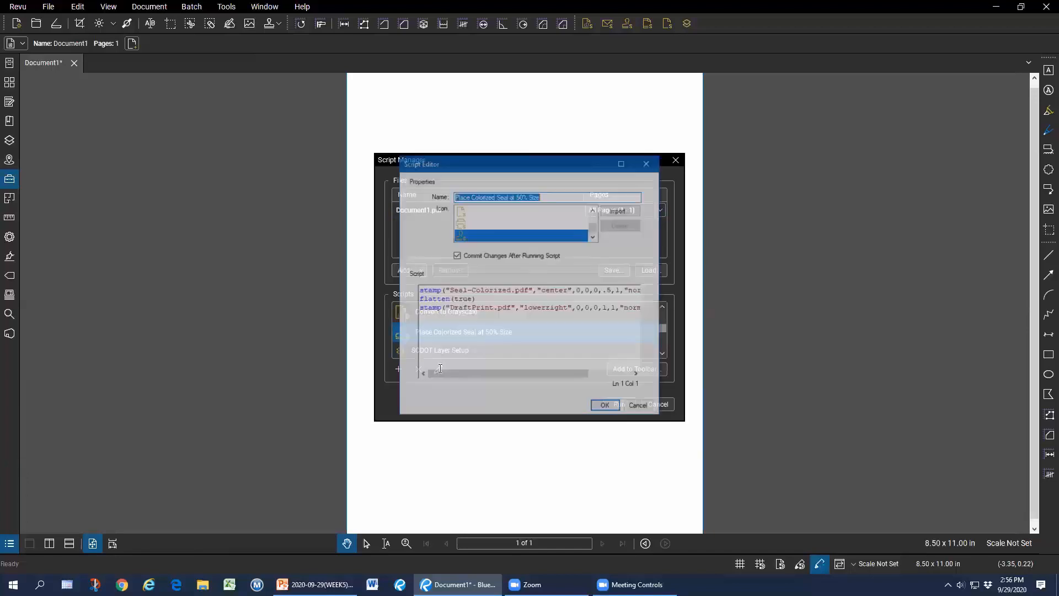
left_click(640, 406)
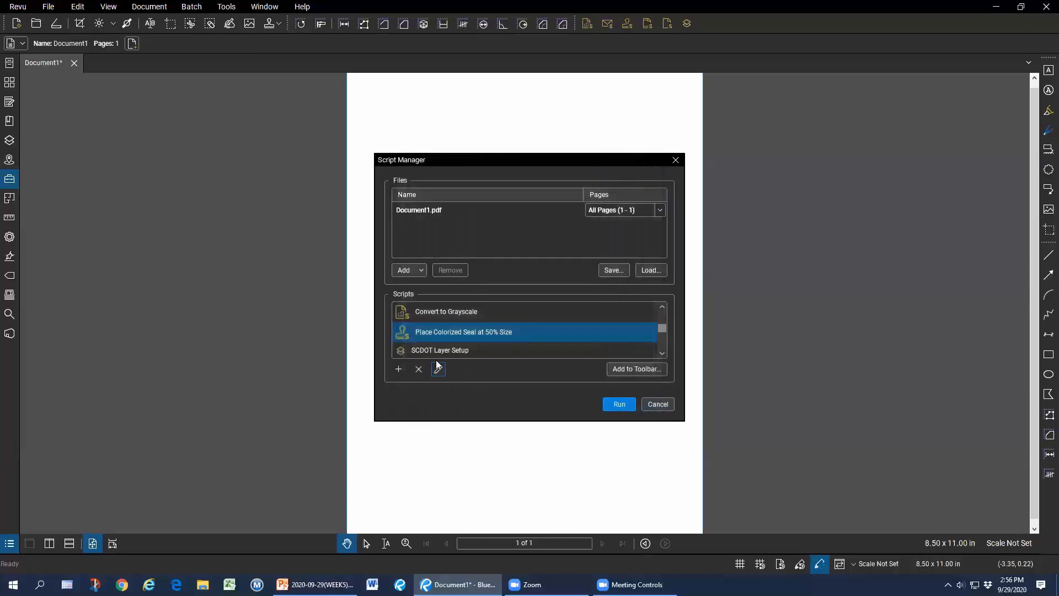
left_click(620, 403)
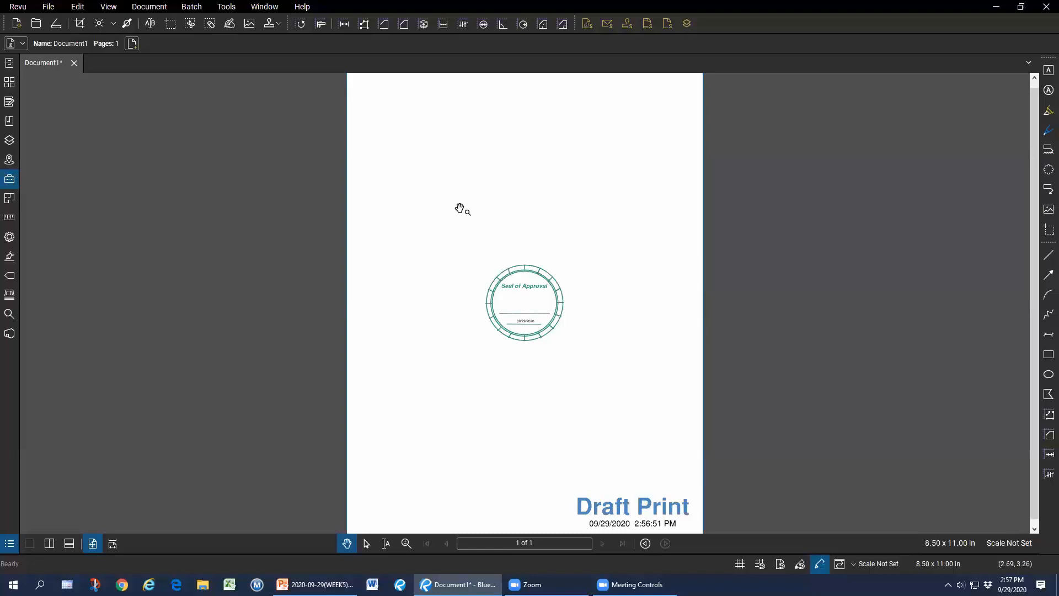
Select the Draft Print stamp, check its context options, then open the Batch menu.
key("ctrl+a")
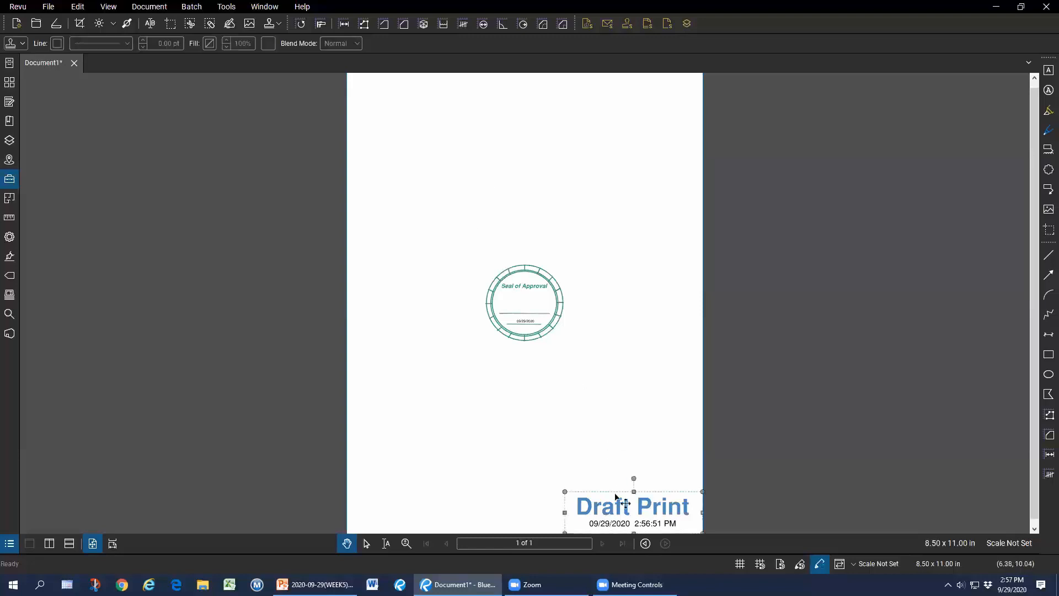
right_click(616, 506)
left_click(647, 503)
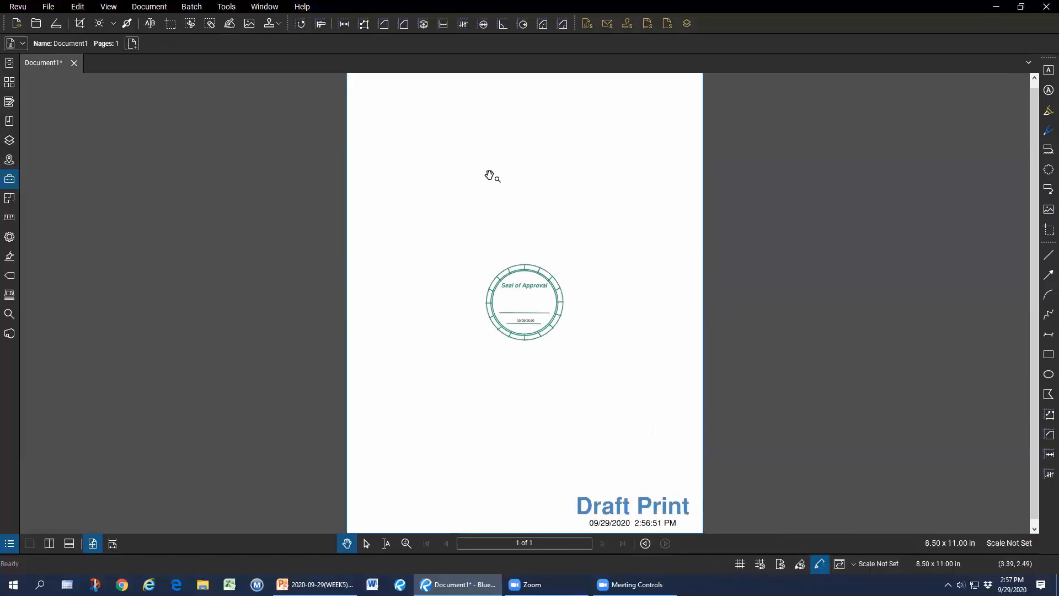
left_click(192, 7)
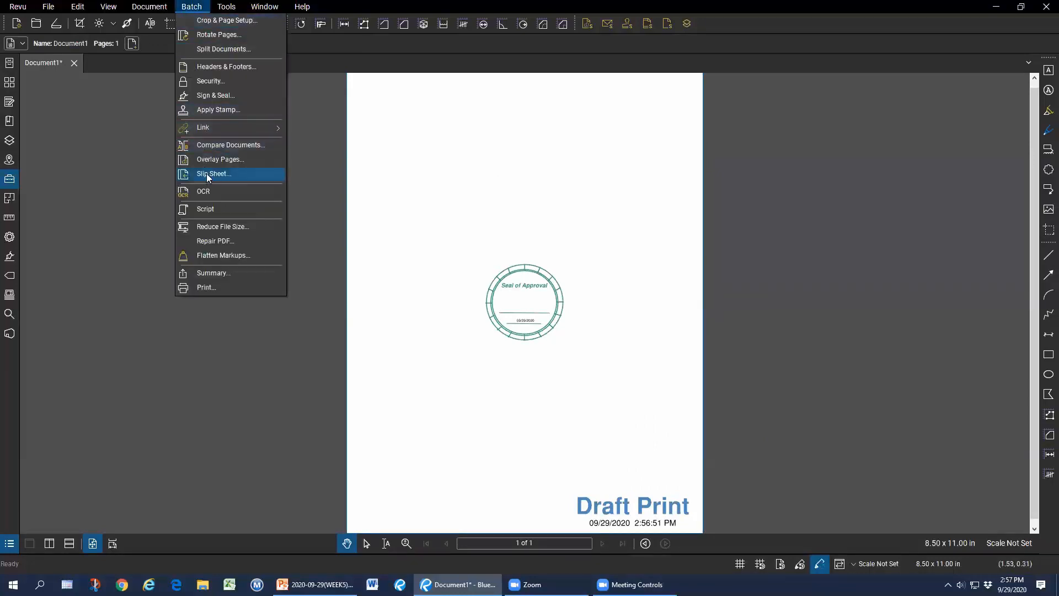
Review the saved scripts, including Export Tiff with Header, then cancel without running any.
left_click(212, 208)
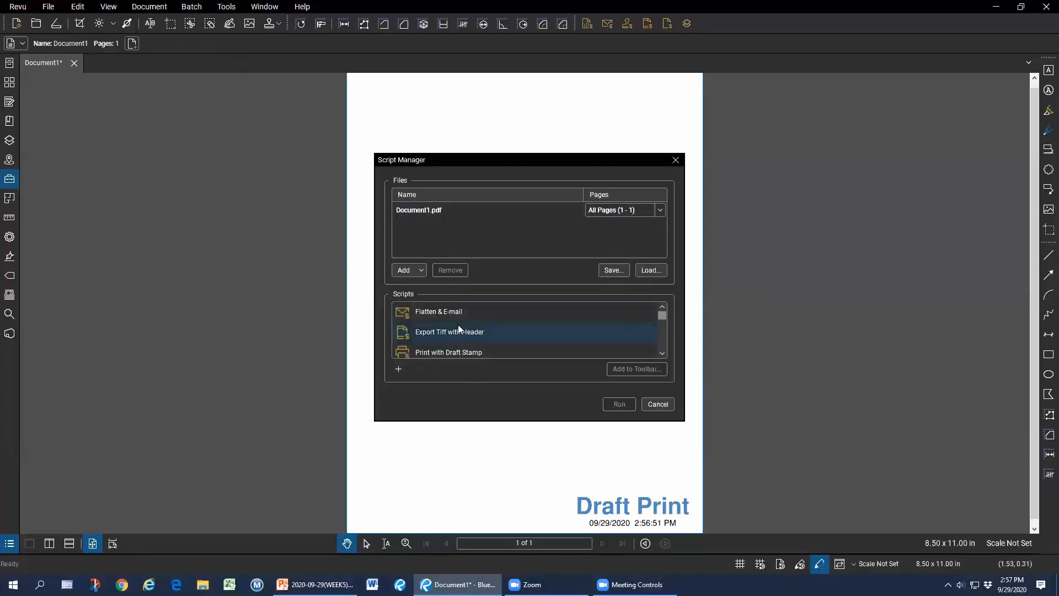
left_click(433, 334)
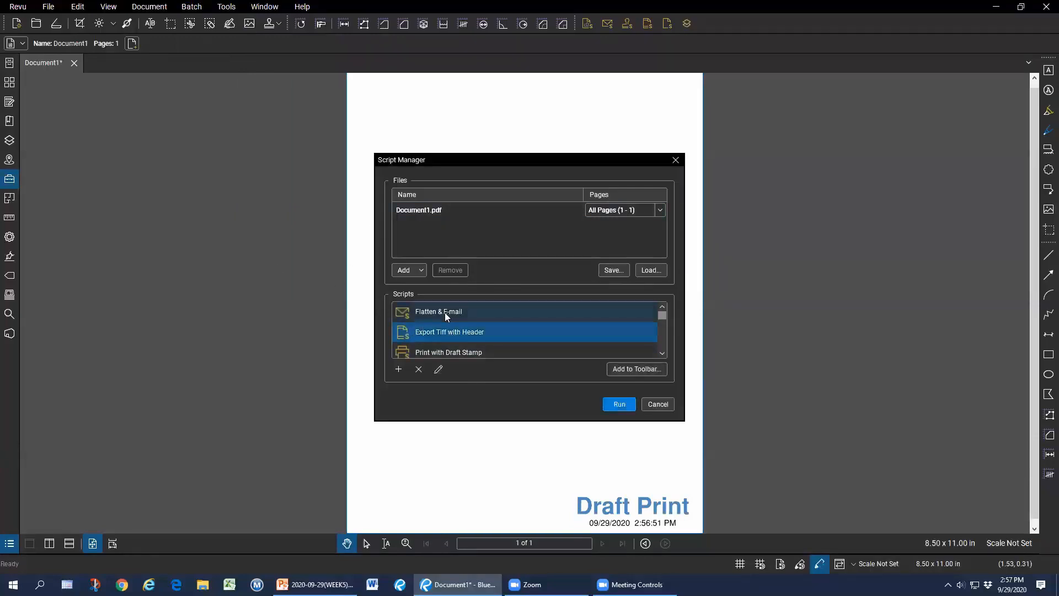
scroll(444, 310, "down", 5)
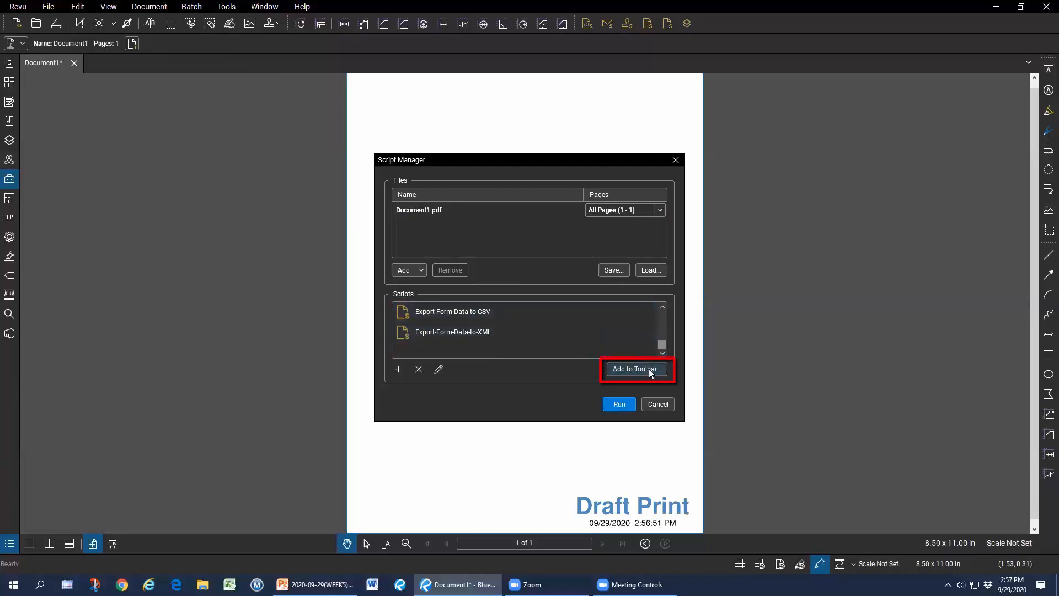
left_click(657, 403)
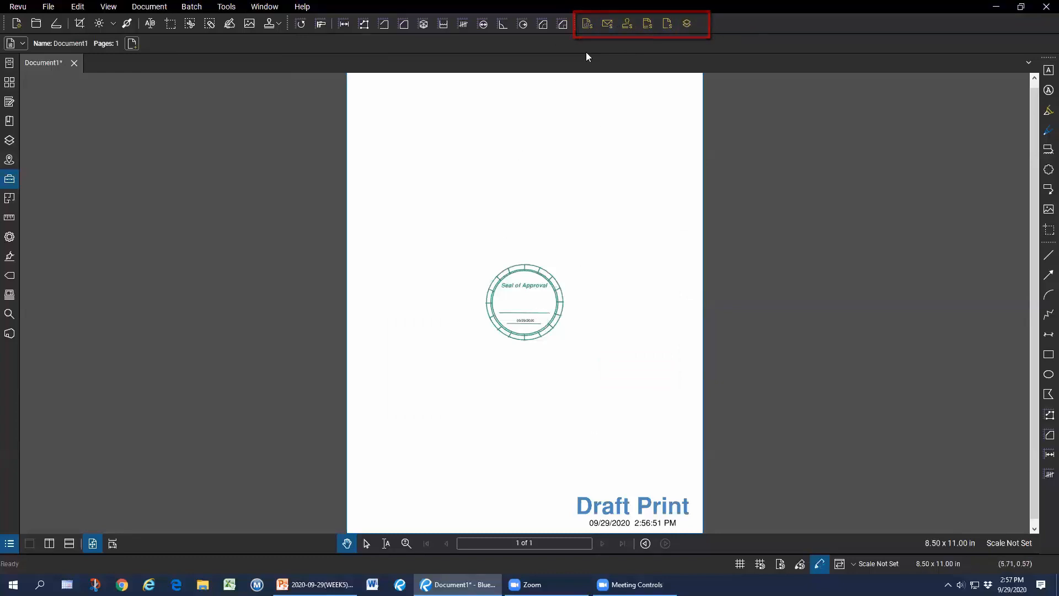
Convert the seal and Draft Print stamps to grayscale, then undo it.
left_click(585, 24)
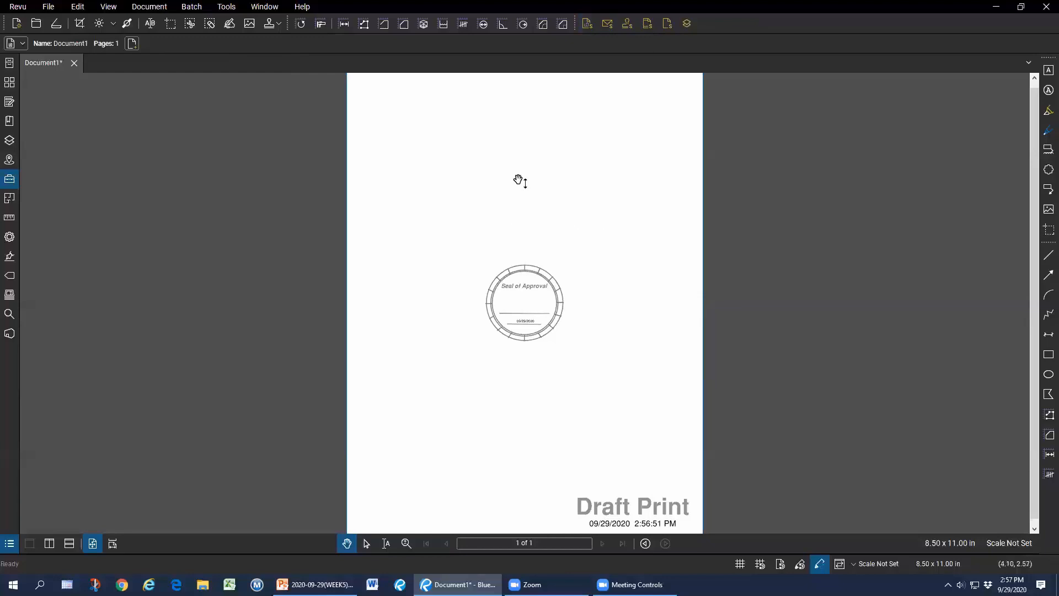
key("ctrl+z")
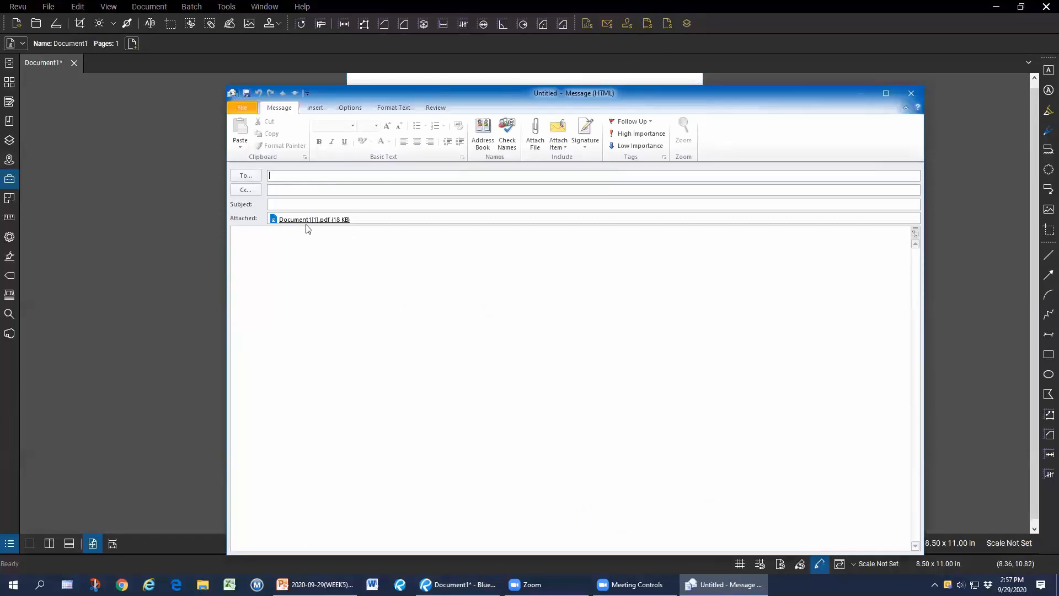
Close the unsent Outlook message and minimise Revu to show the desktop.
left_click(911, 94)
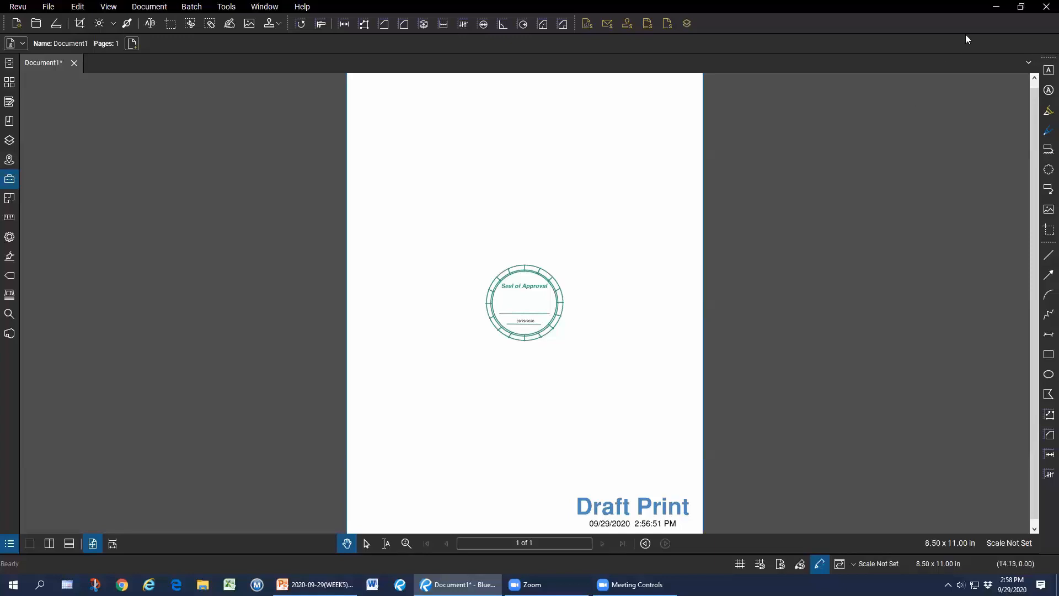
left_click(993, 7)
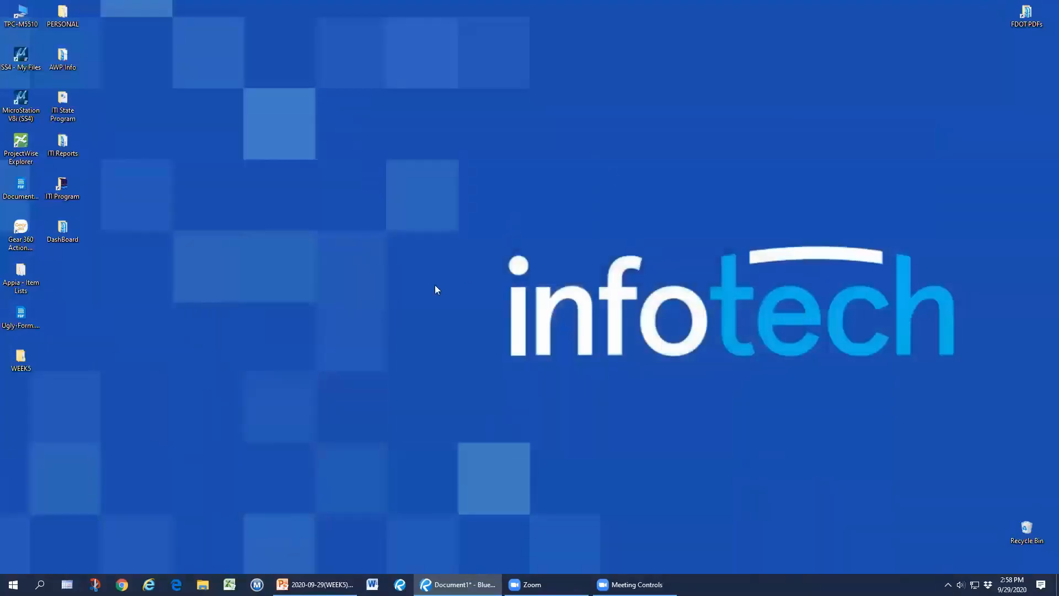
Launch Bluebeam Script Editor 20 from the Start menu's Bluebeam Software folder.
left_click(13, 585)
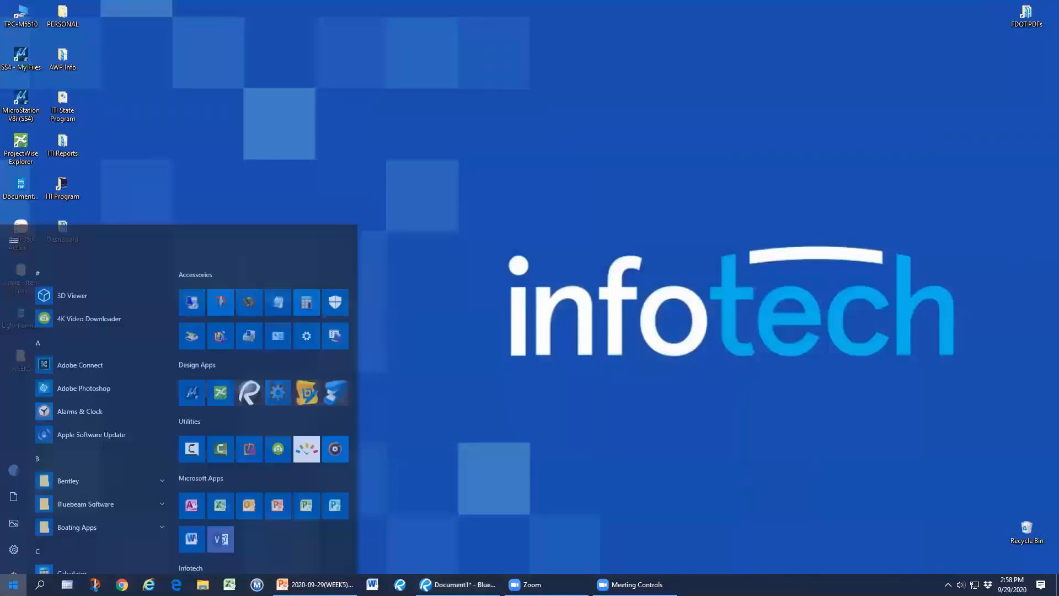
left_click(122, 421)
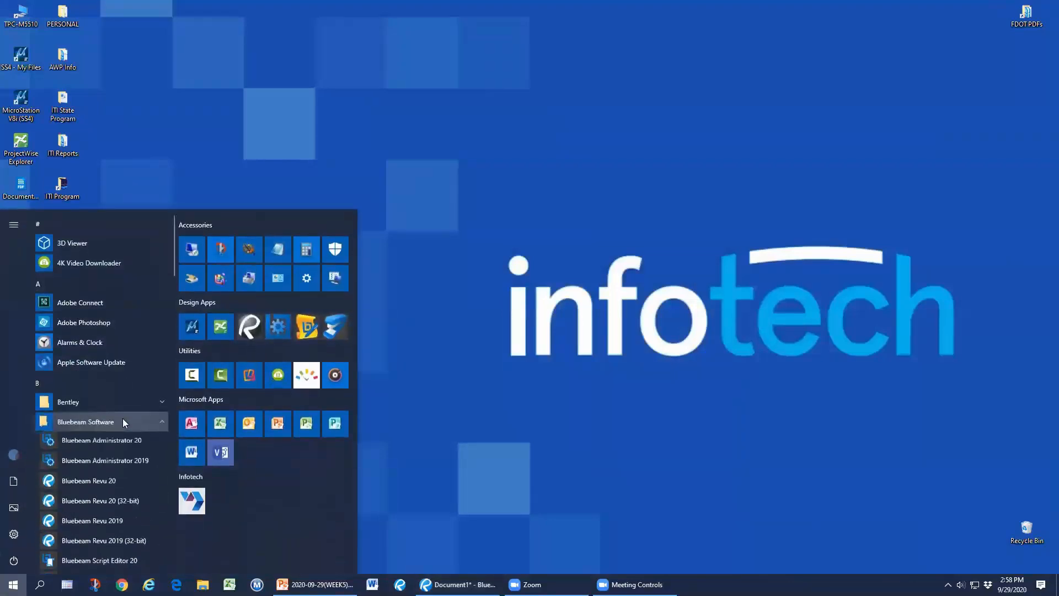
scroll(130, 446, "down", 3)
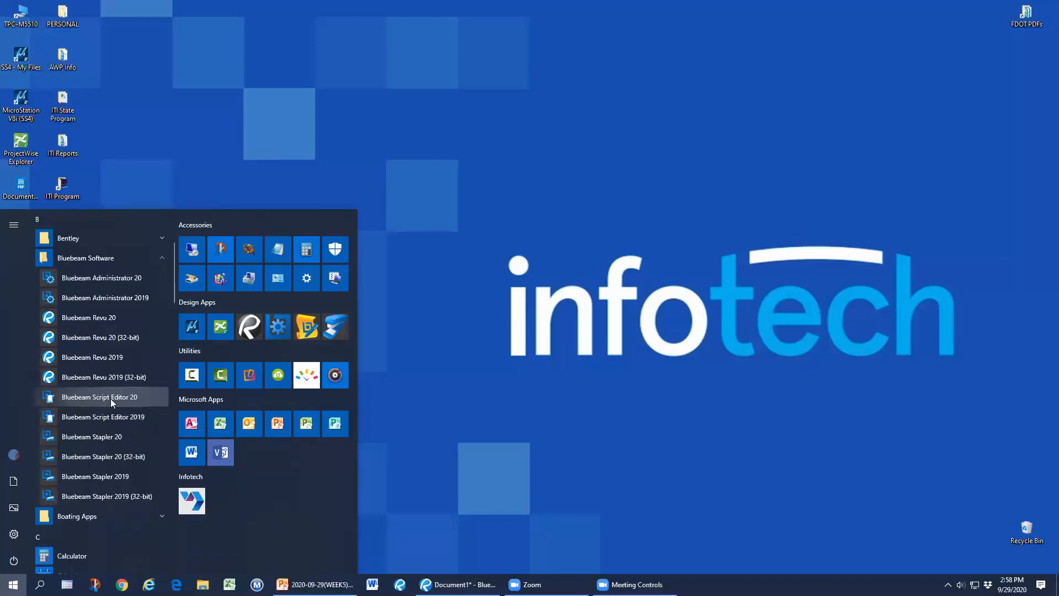
left_click(139, 397)
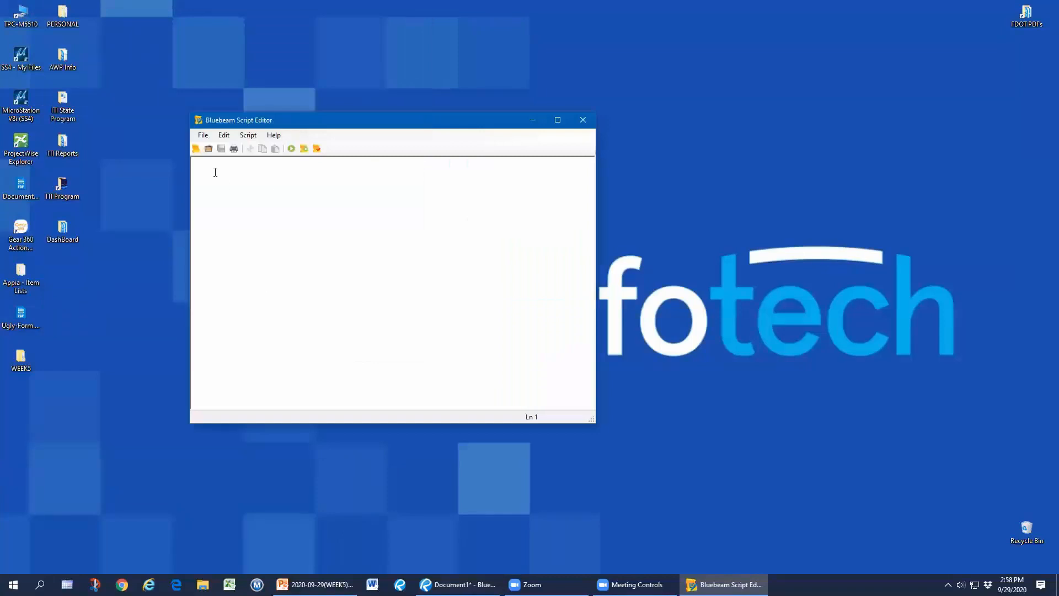
Browse the Script Editor's command autocomplete list, then switch to the closing 'Contact me at:' slide.
type("a")
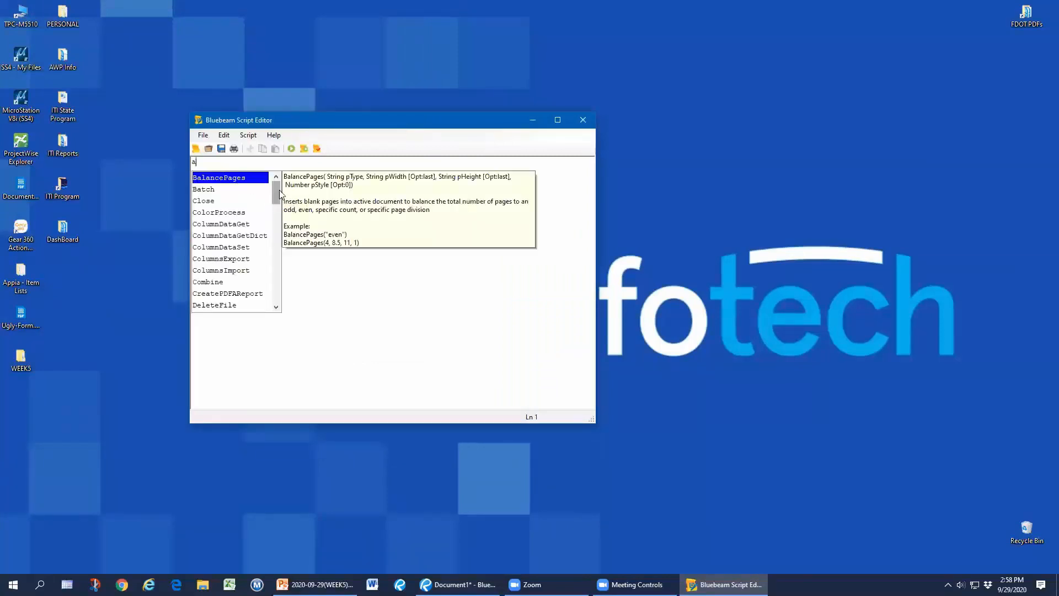
left_click_drag(279, 193, 276, 282)
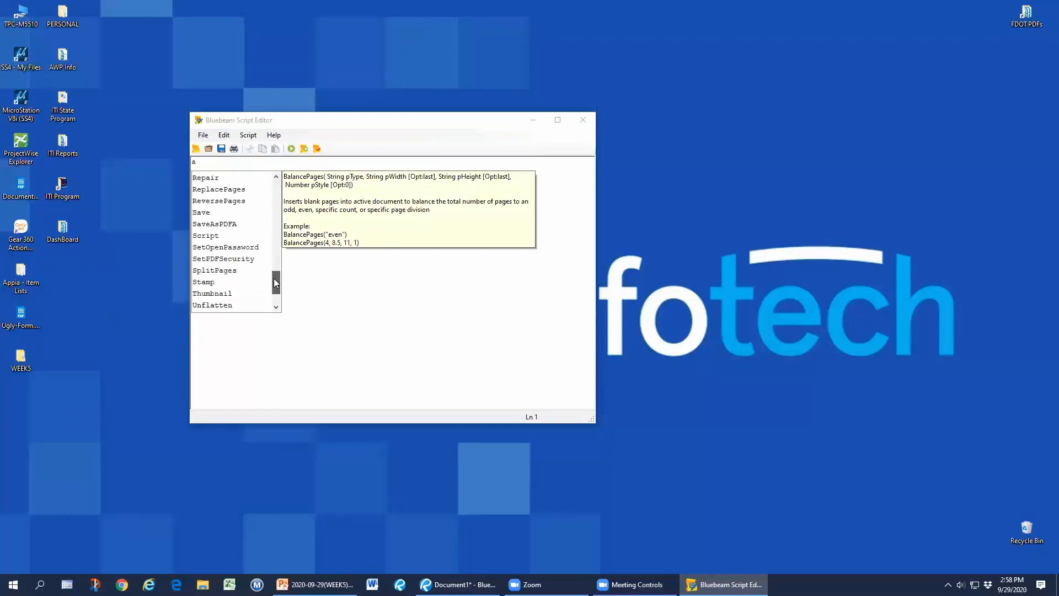
left_click(391, 301)
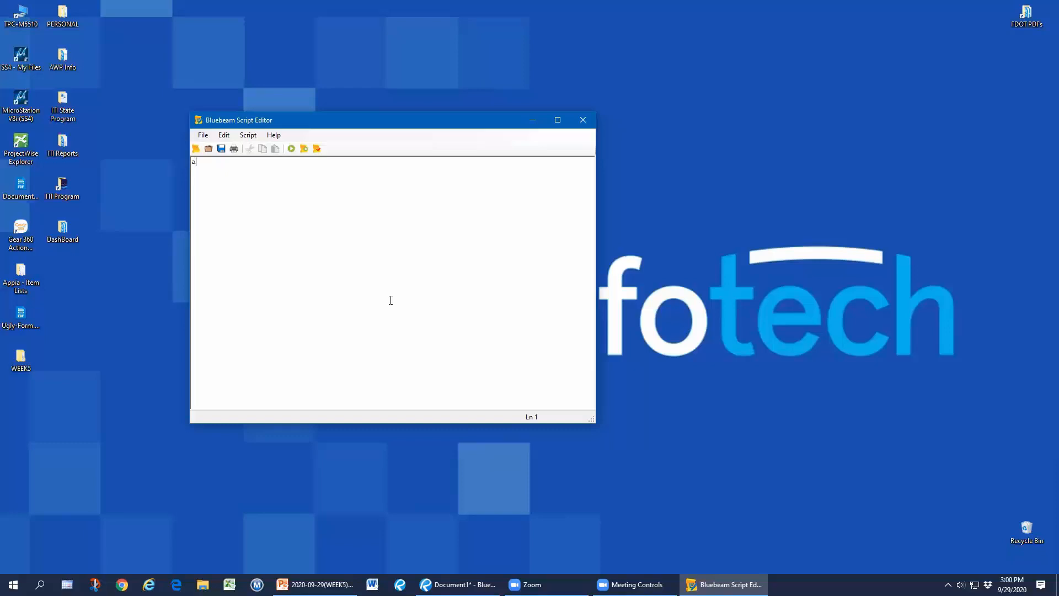
key("alt+Tab")
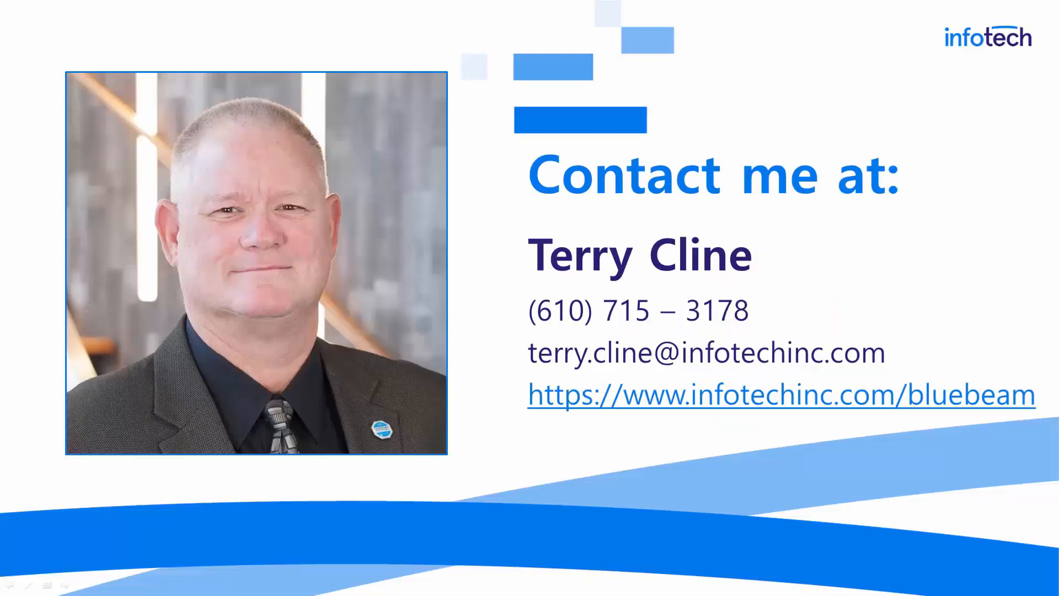